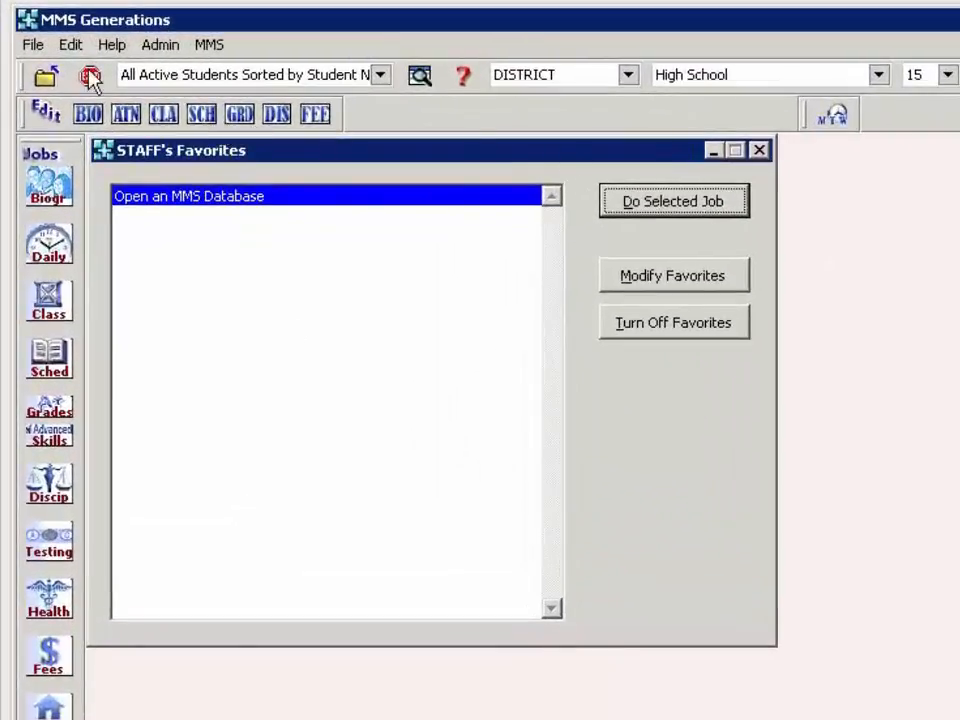
# - Open School Year Maintenance from the Admin menu for the 15-16 to 16-17 transfer
pyautogui.click(158, 46)
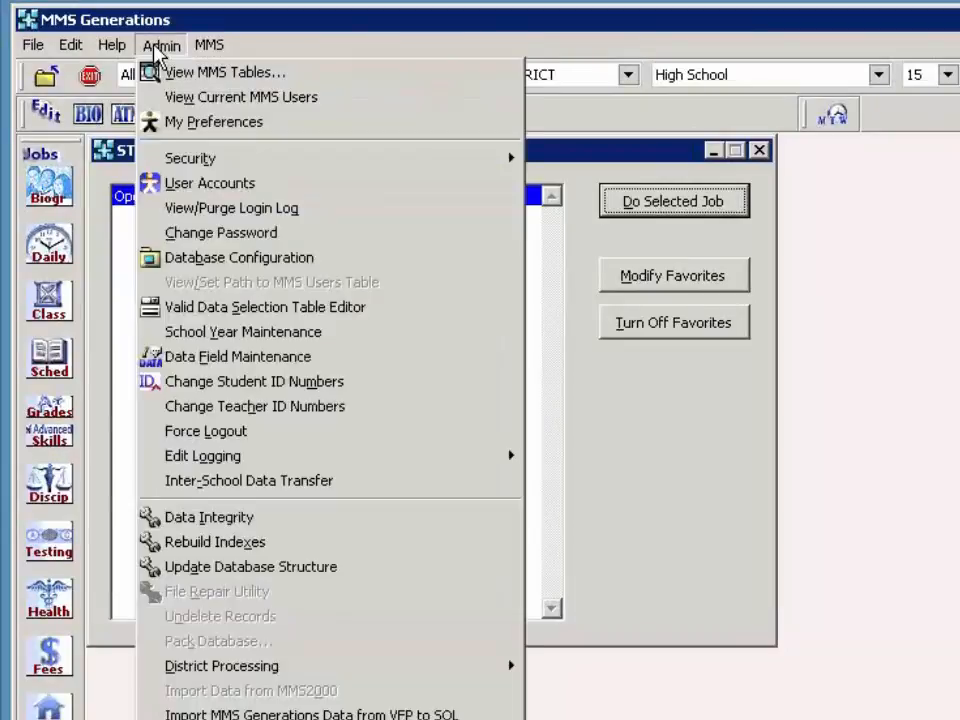
pyautogui.click(178, 336)
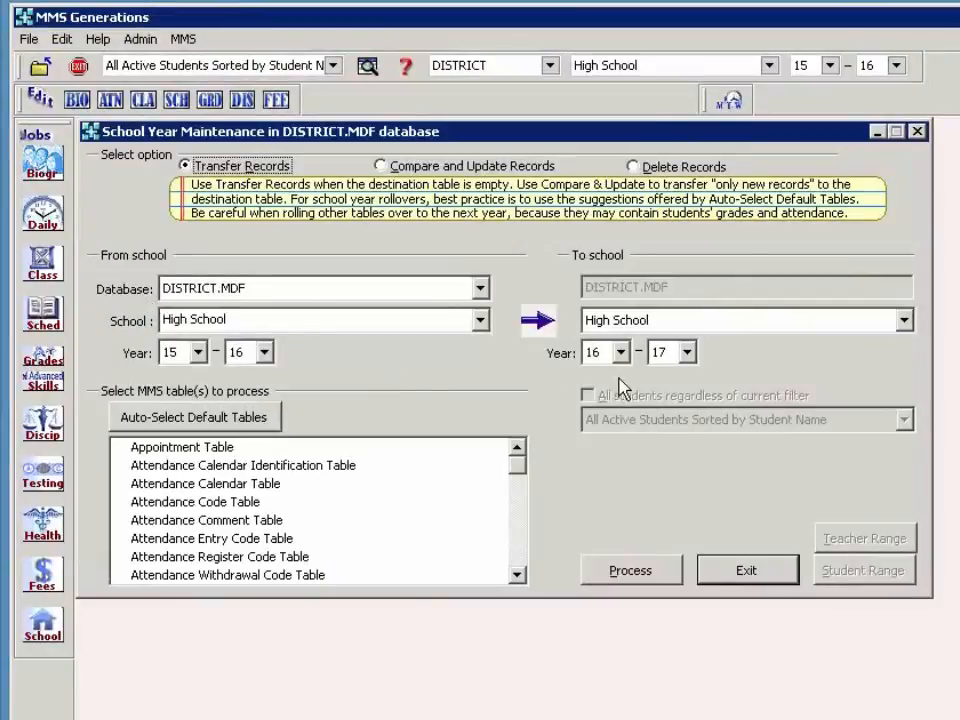
# - Select the default tables and add the Course Section Table to the transfer
pyautogui.click(233, 421)
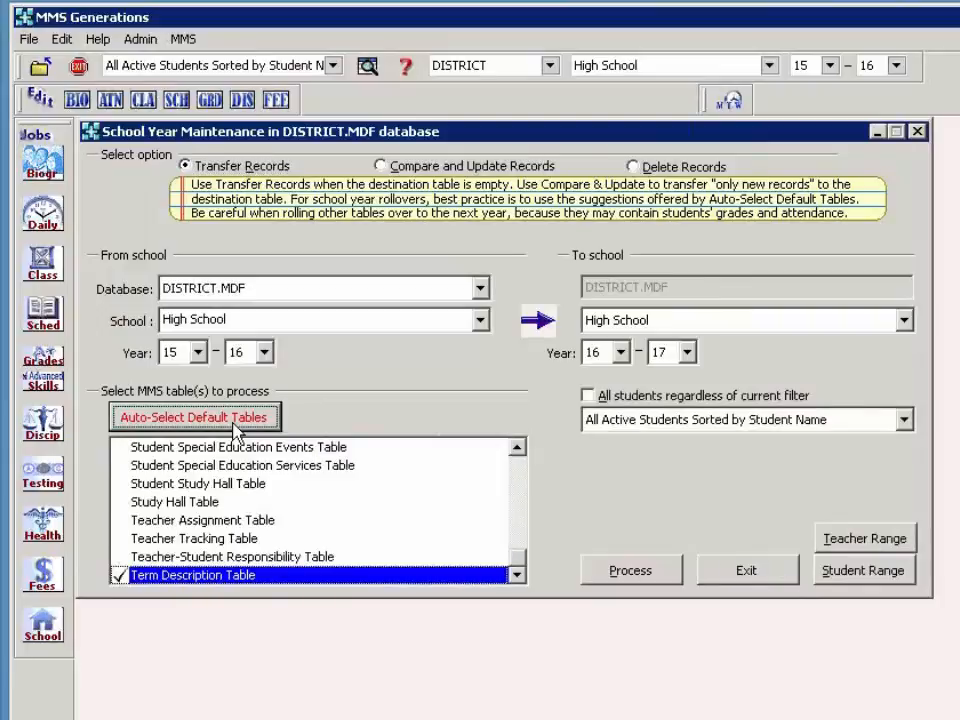
pyautogui.moveTo(518, 562); pyautogui.dragTo(519, 477)
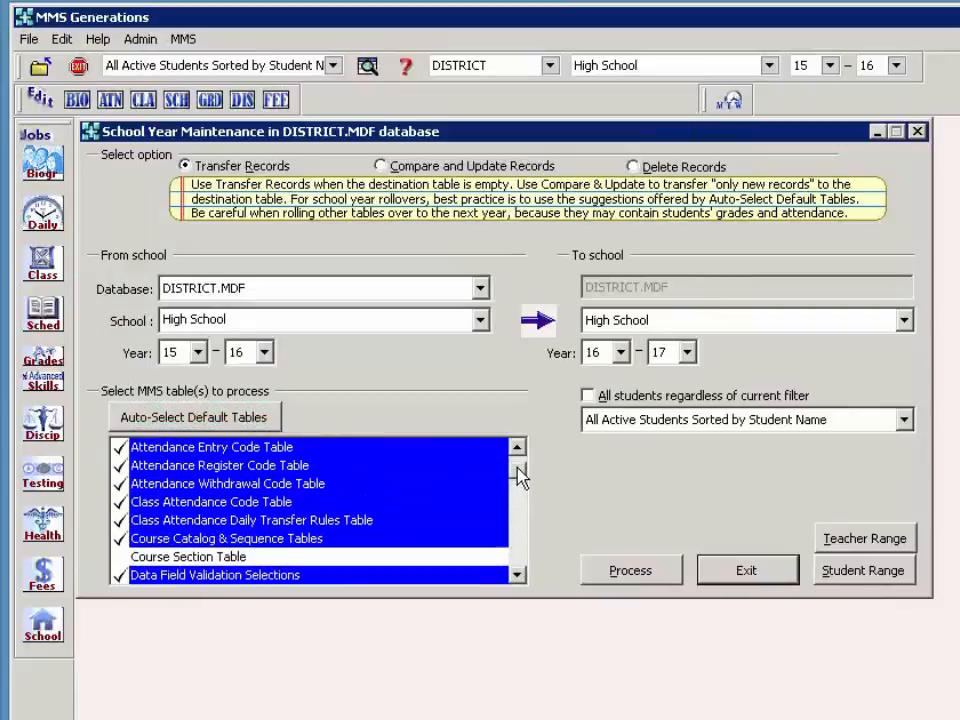
pyautogui.click(165, 557)
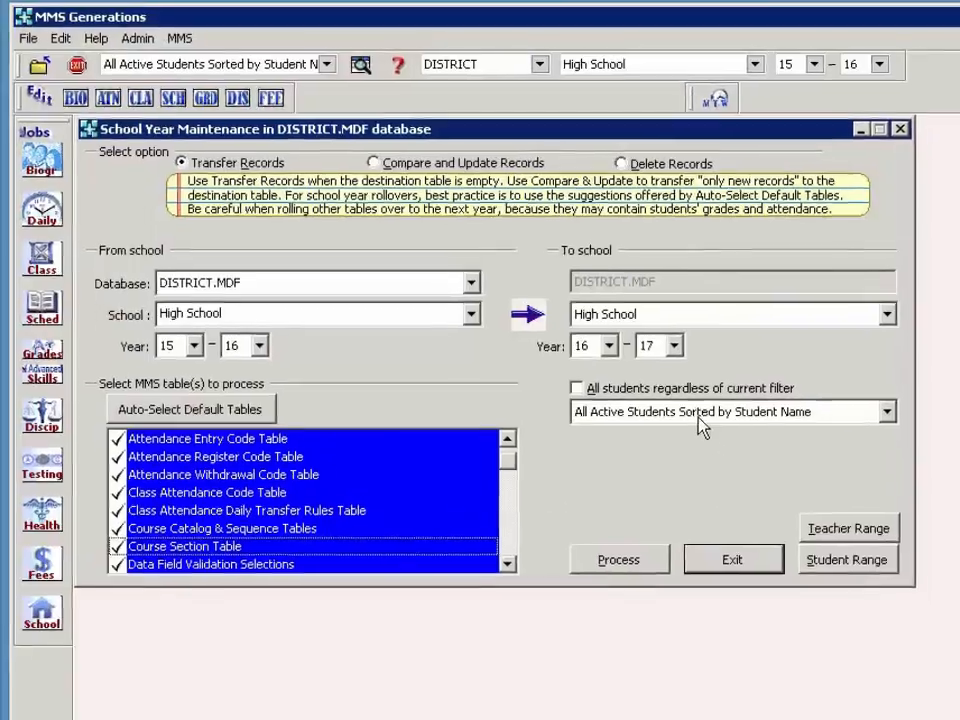
# - Apply the 'All Active Students-Sorted by YOG/Student Name' filter and bring up the student range
pyautogui.click(711, 424)
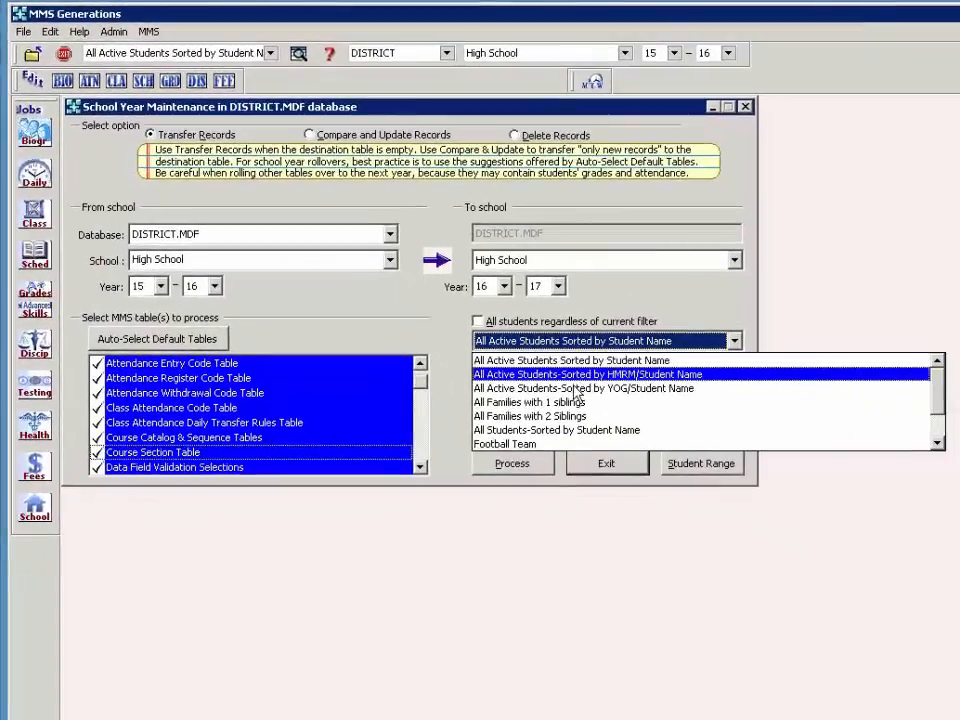
pyautogui.click(580, 388)
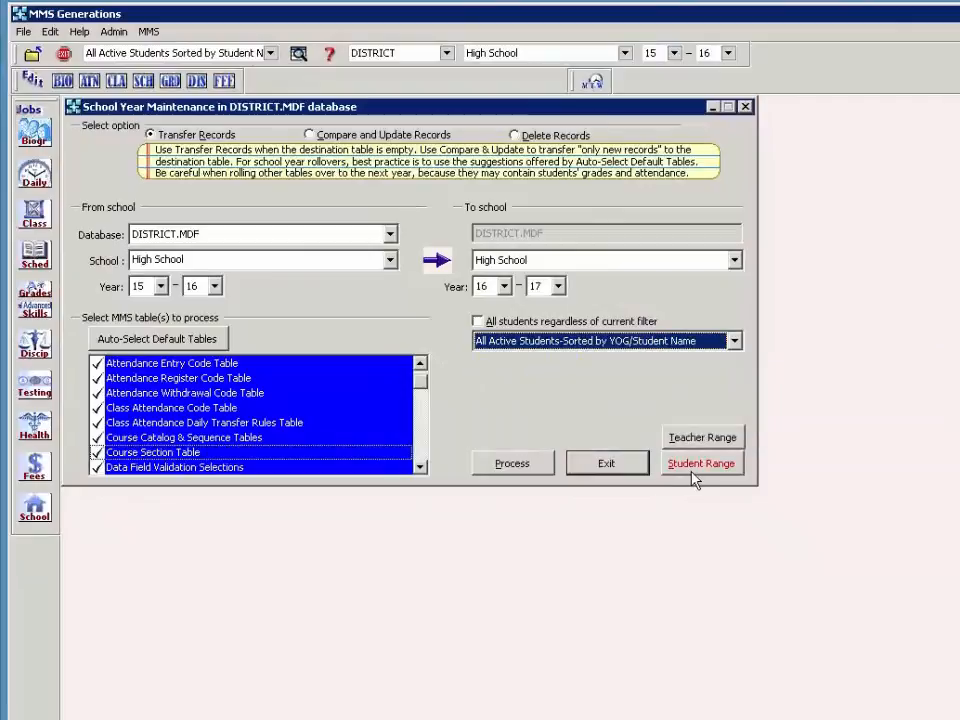
pyautogui.click(692, 472)
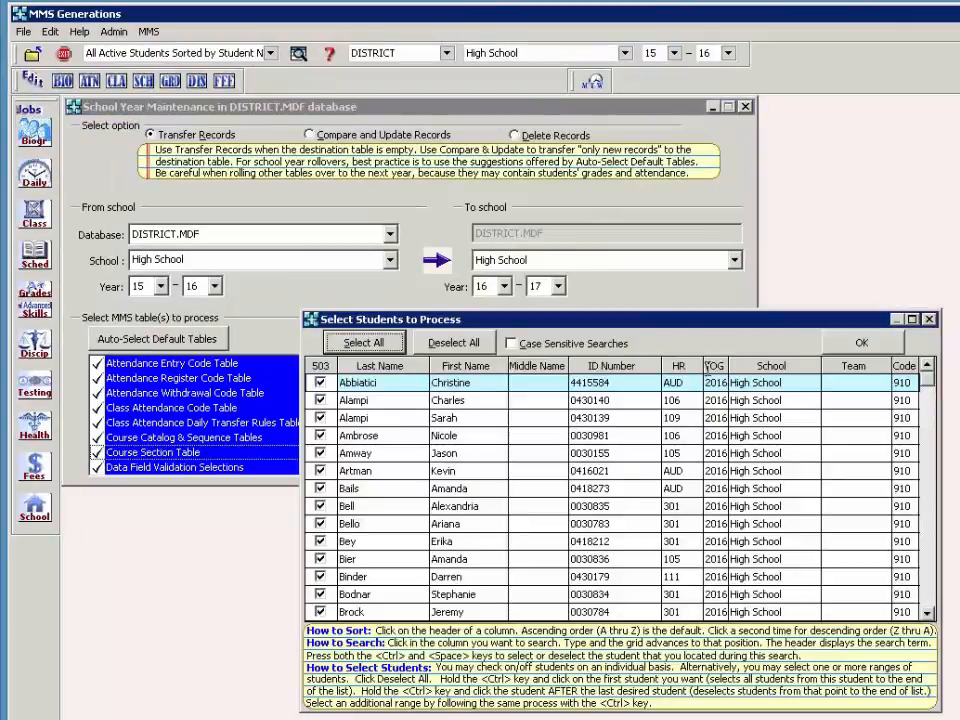
# - Check only the 368 students with YOG 2017 and later, and keep all 59 teachers selected
pyautogui.click(454, 343)
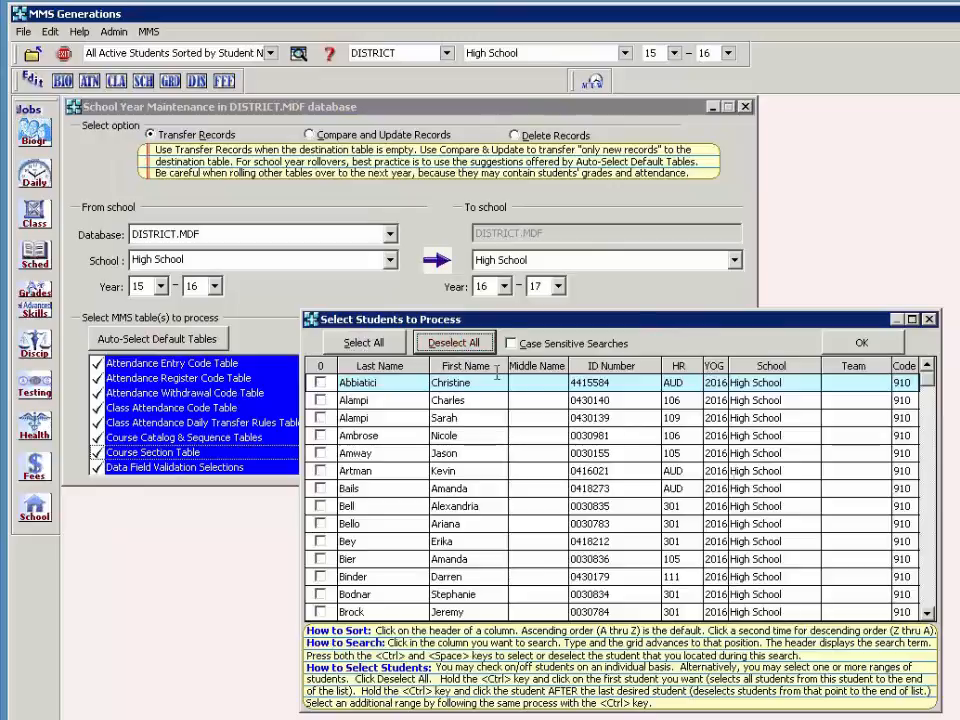
pyautogui.click(718, 488)
pyautogui.write('2017')
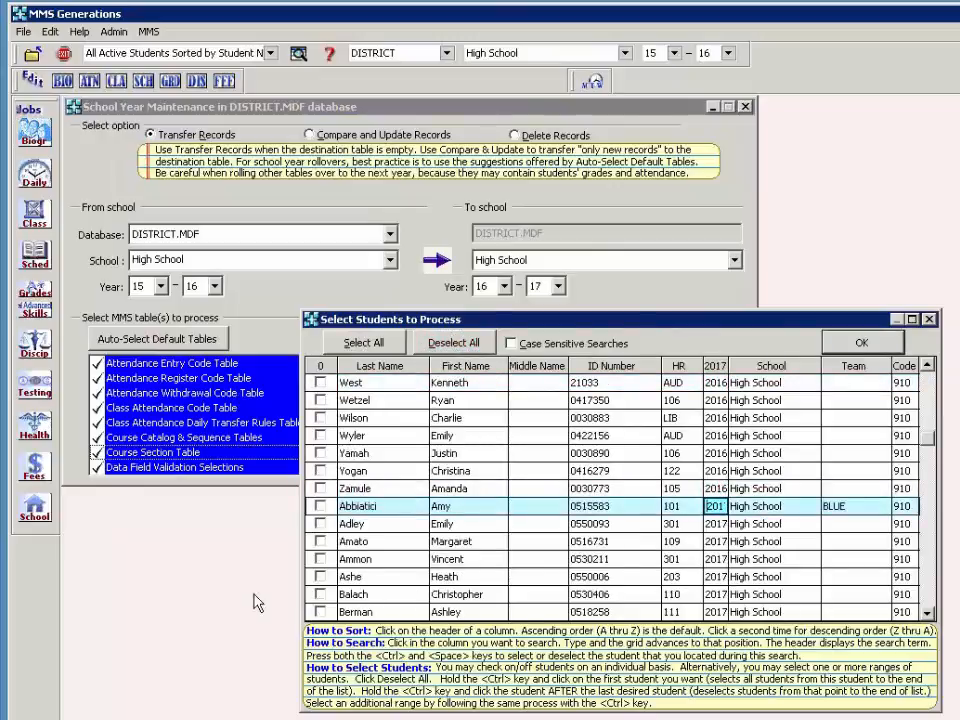
pyautogui.click(320, 507)
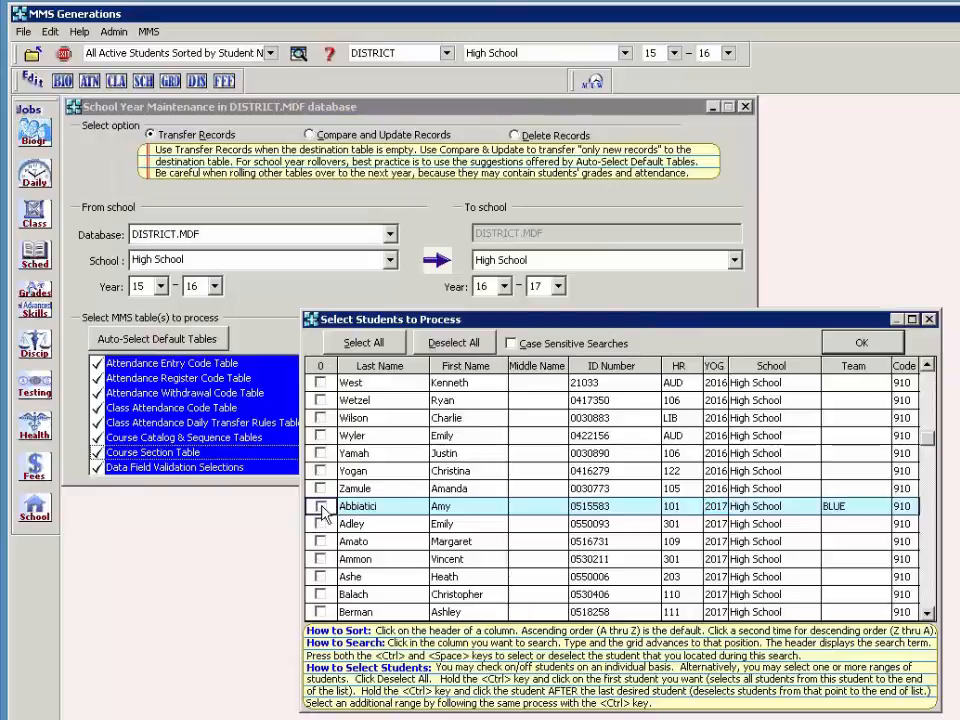
pyautogui.keyDown('ctrl'); pyautogui.click(320, 507); pyautogui.keyUp('ctrl')
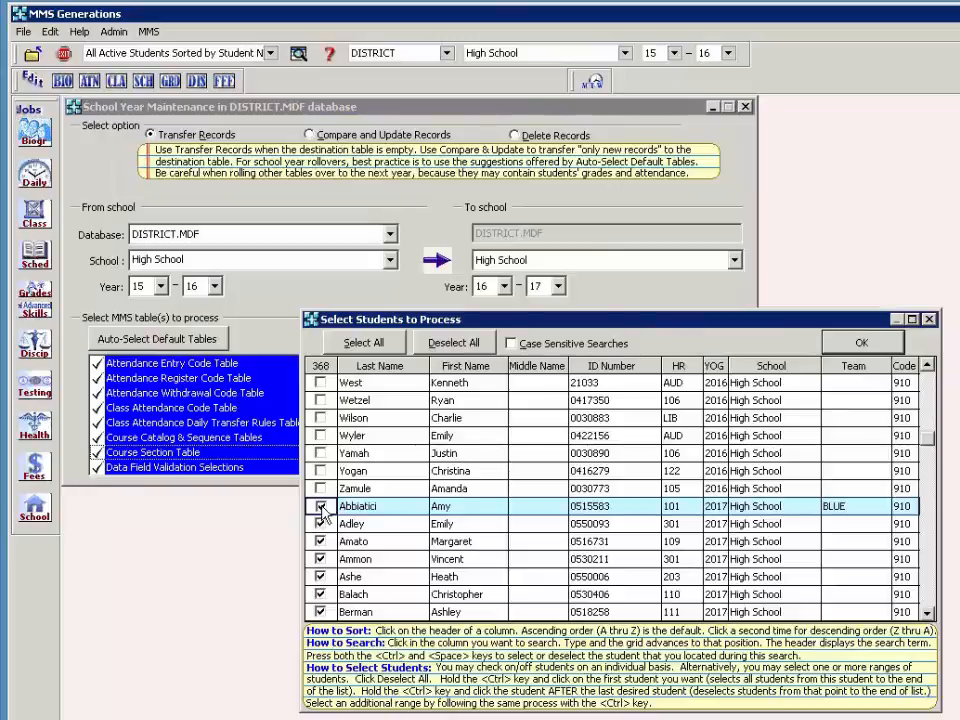
pyautogui.click(862, 345)
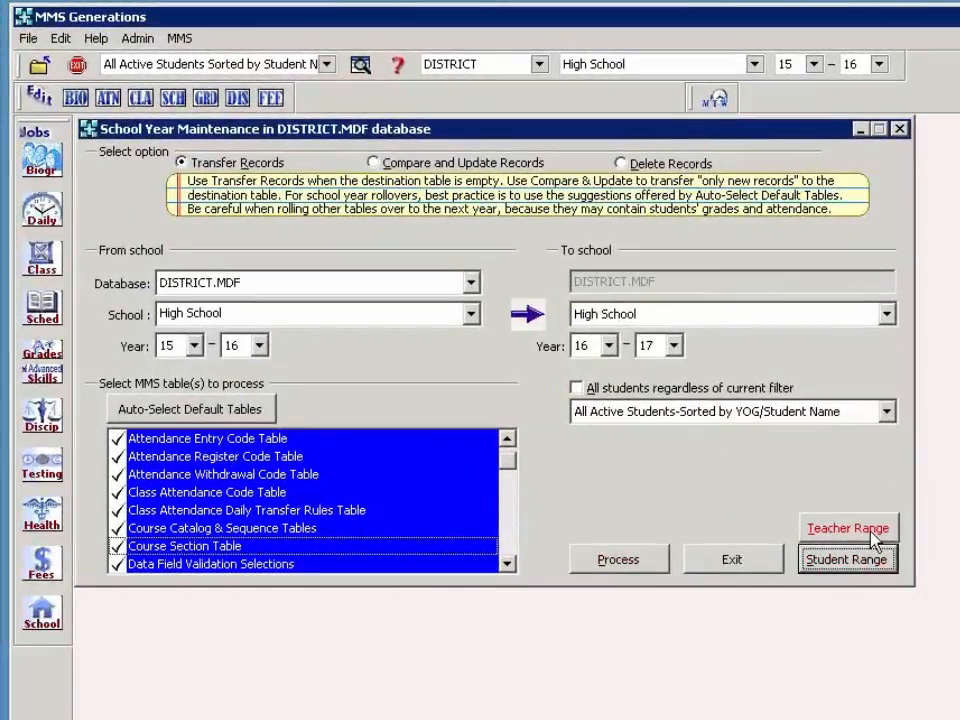
pyautogui.click(819, 534)
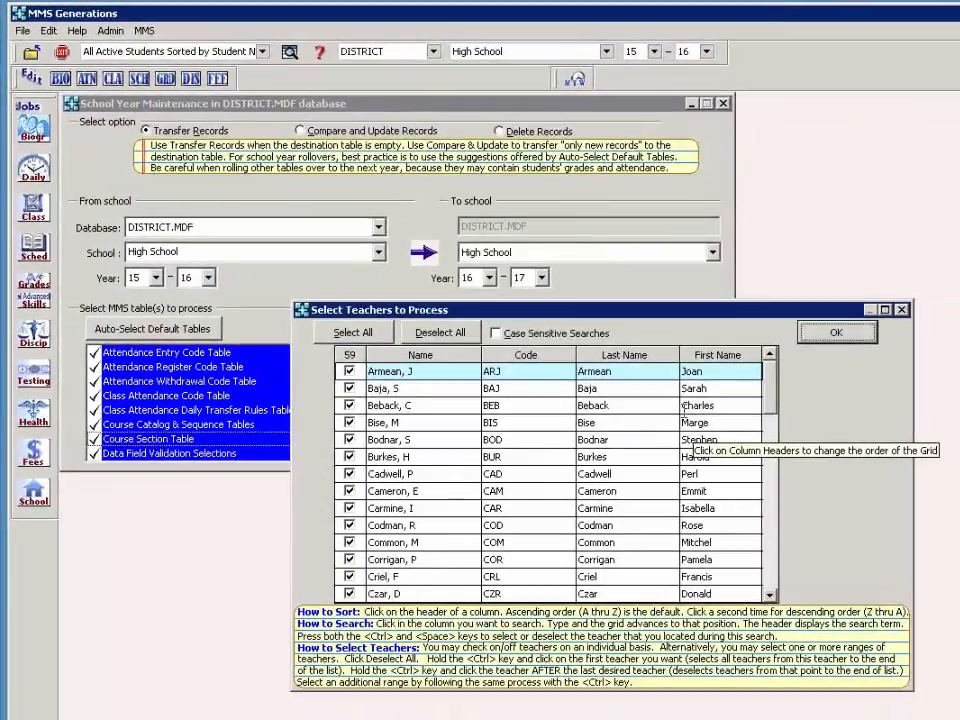
pyautogui.click(836, 332)
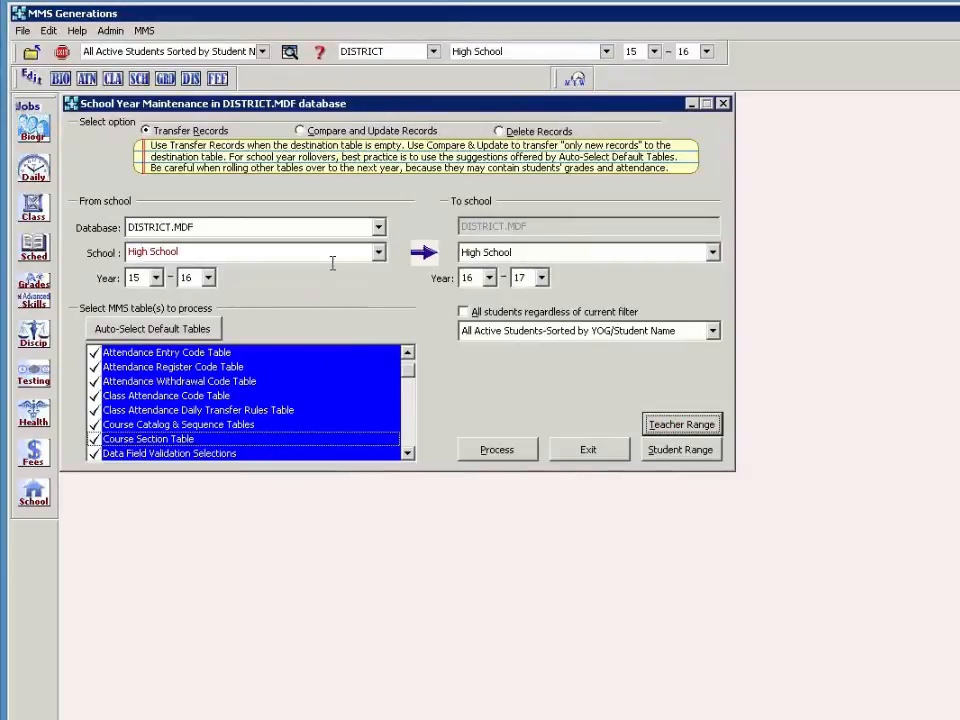
# - Switch the source school to Middle School, check the Student Master Table, and list its students
pyautogui.click(379, 254)
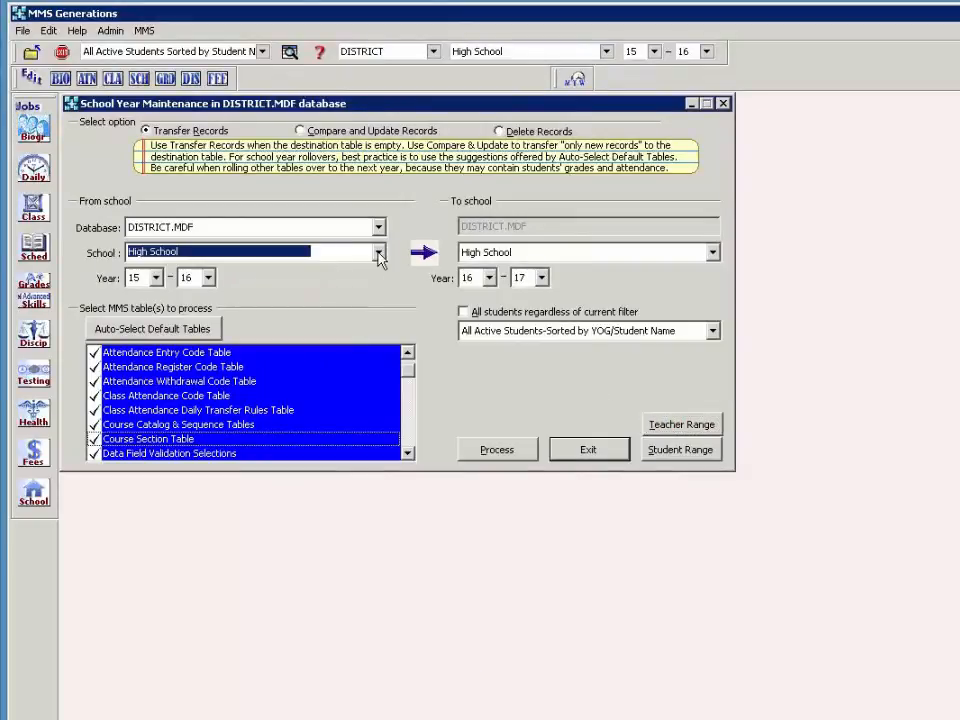
pyautogui.click(379, 256)
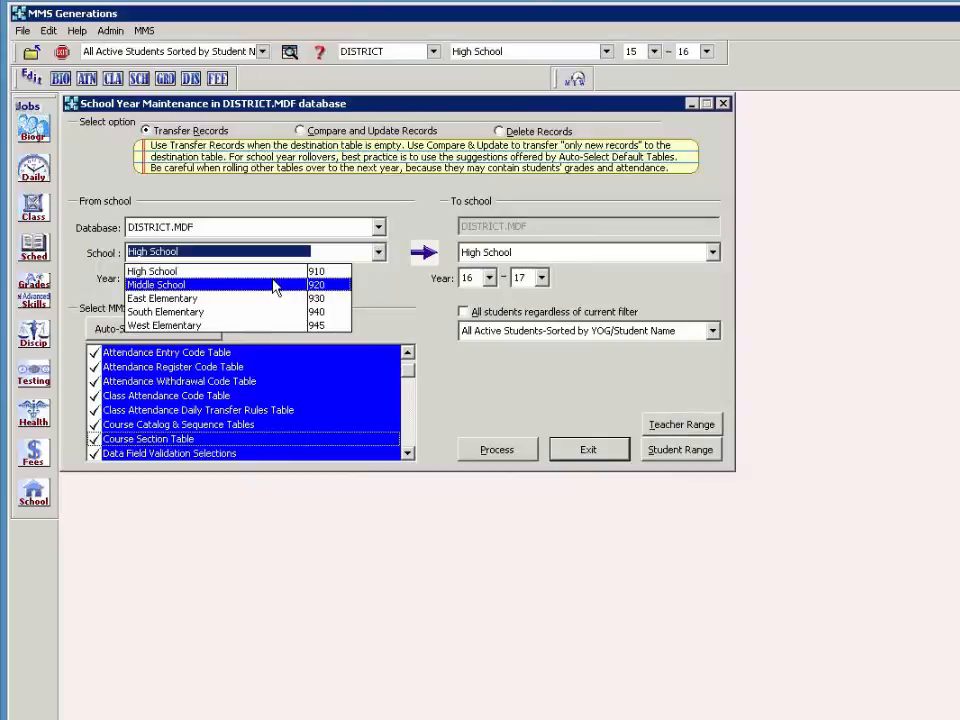
pyautogui.press('Escape')
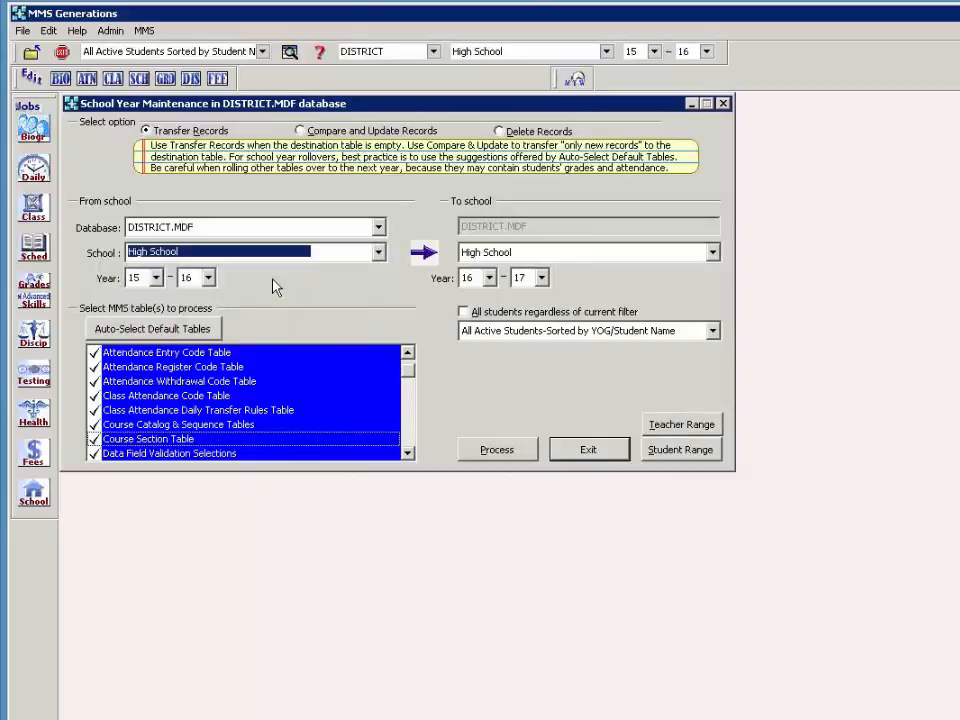
pyautogui.press('Down')
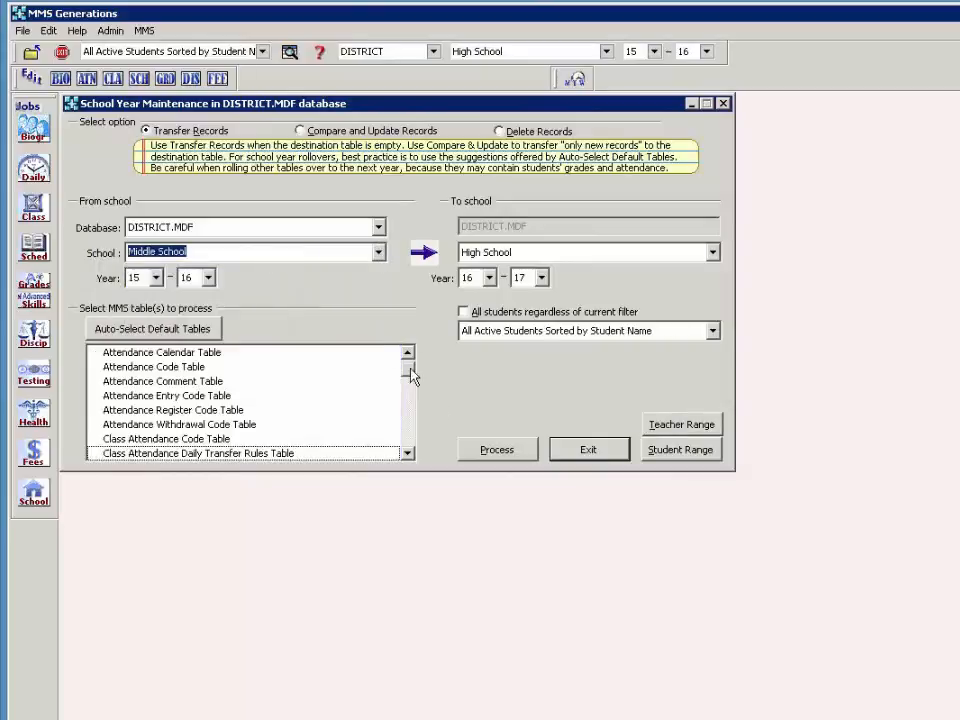
pyautogui.moveTo(410, 374); pyautogui.dragTo(410, 433)
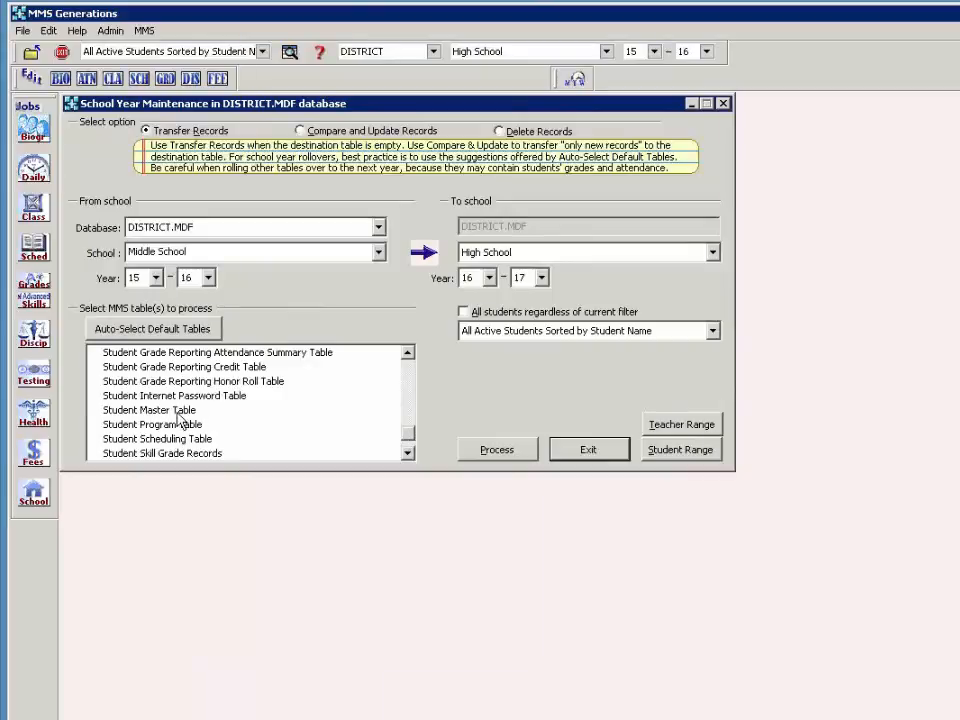
pyautogui.click(135, 411)
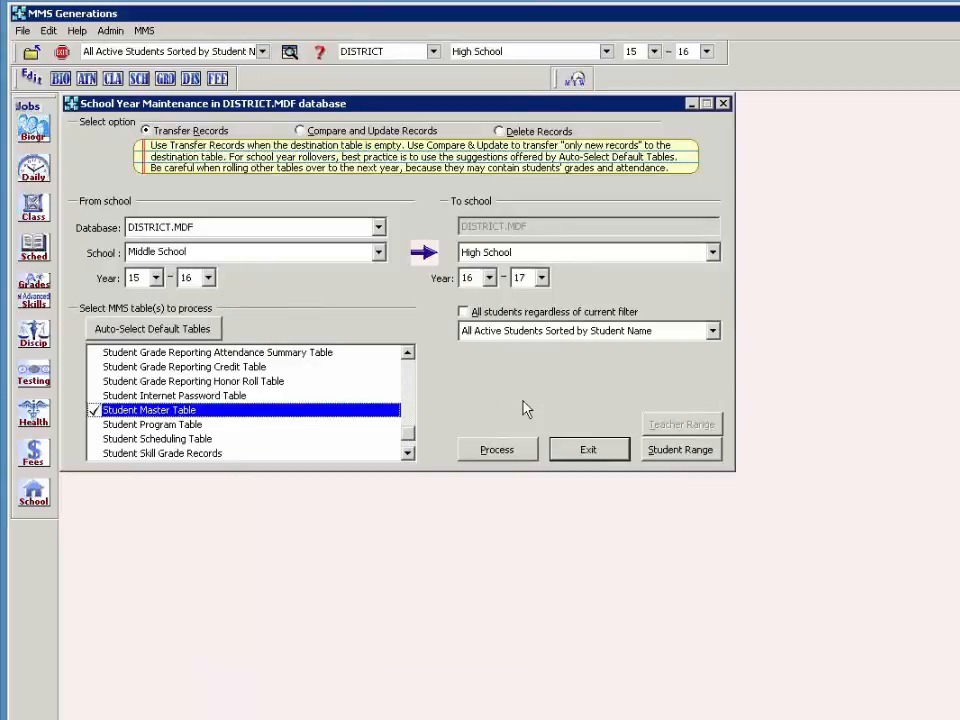
pyautogui.click(681, 451)
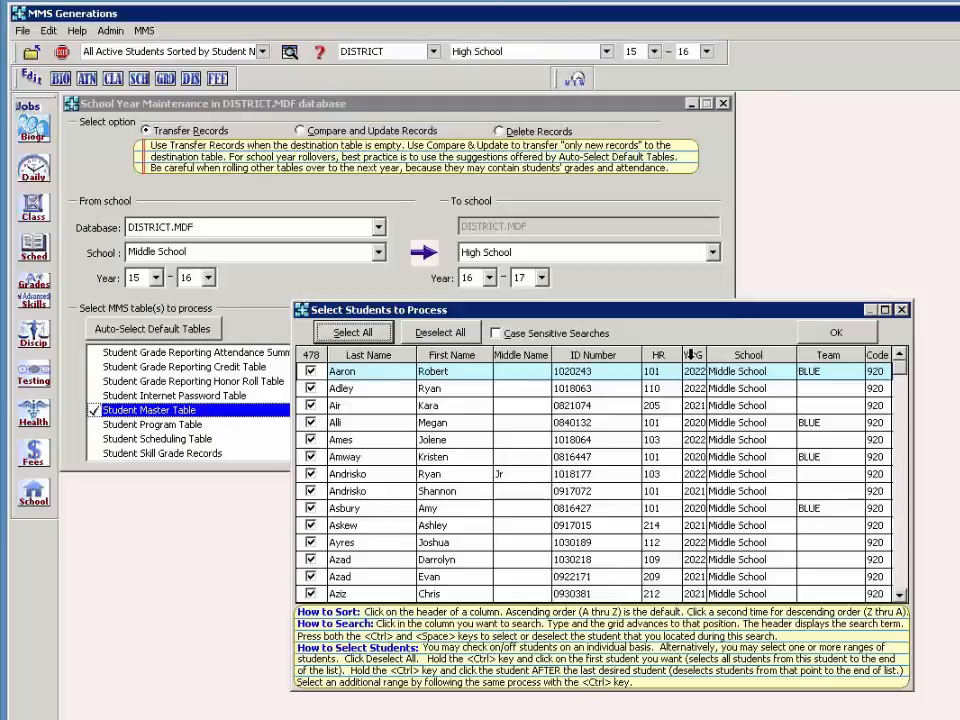
# - Sort by YOG and uncheck students from 2021 onward, leaving 152 graduating in 2020
pyautogui.click(690, 354)
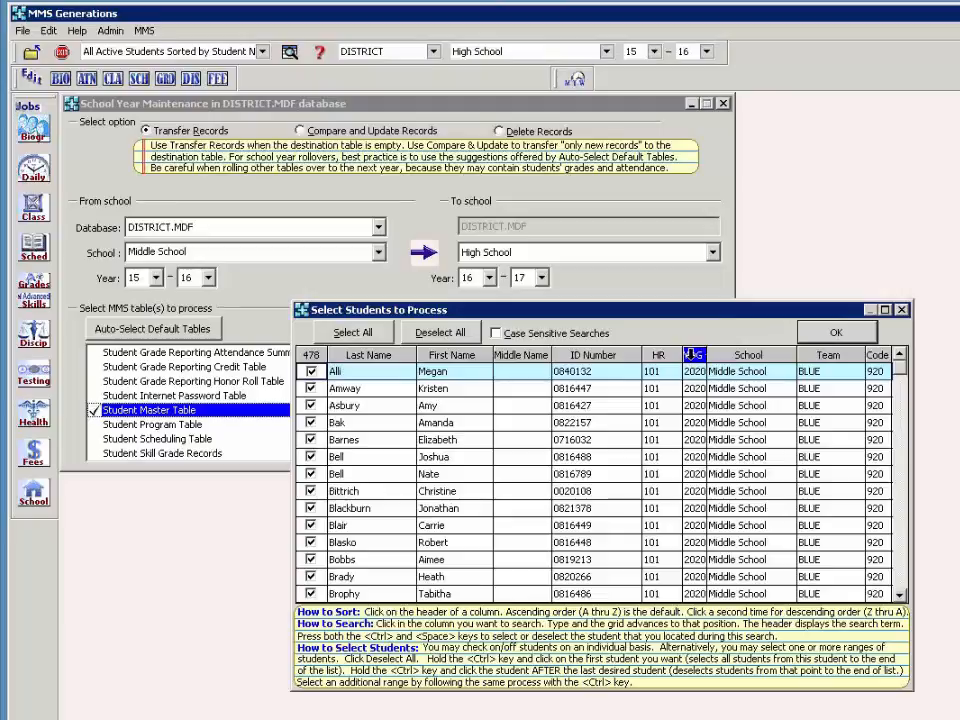
pyautogui.click(694, 424)
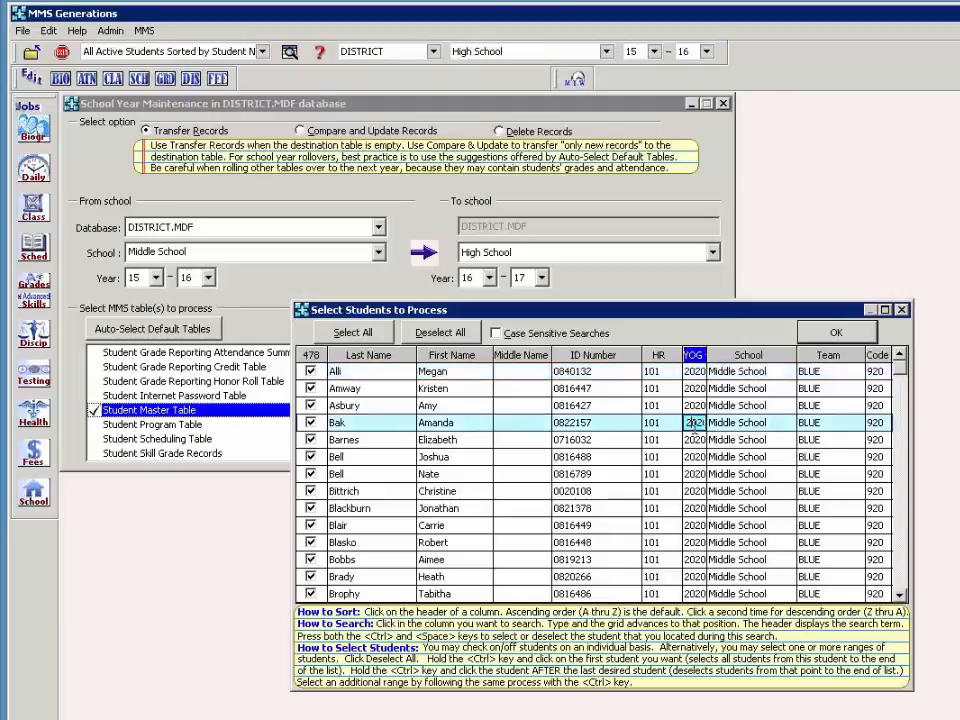
pyautogui.write('202221')
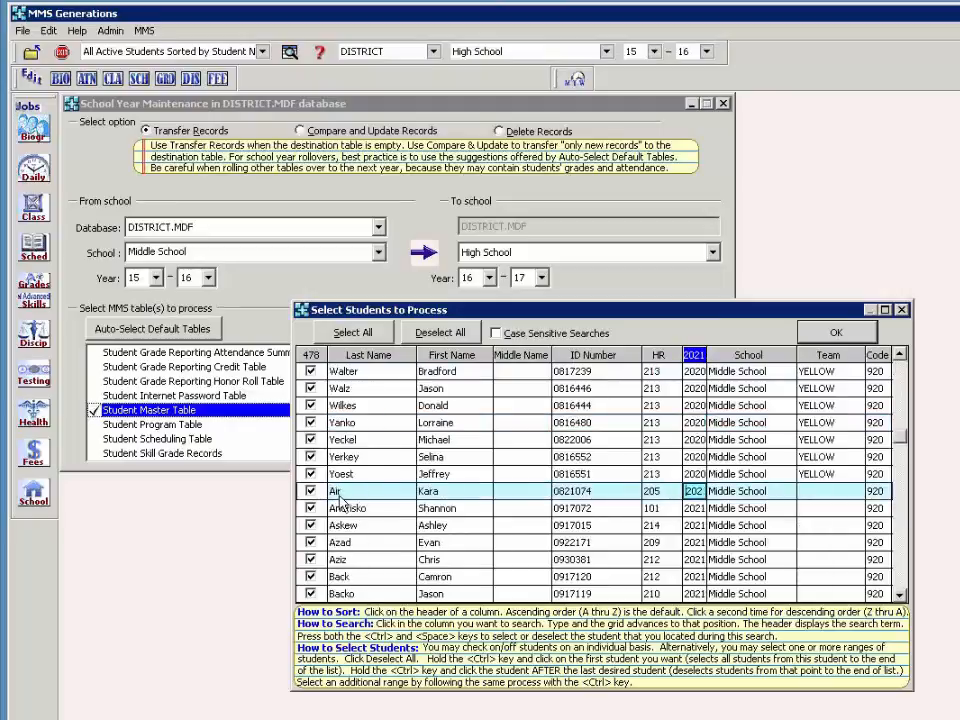
pyautogui.keyDown('ctrl'); pyautogui.click(310, 491); pyautogui.keyUp('ctrl')
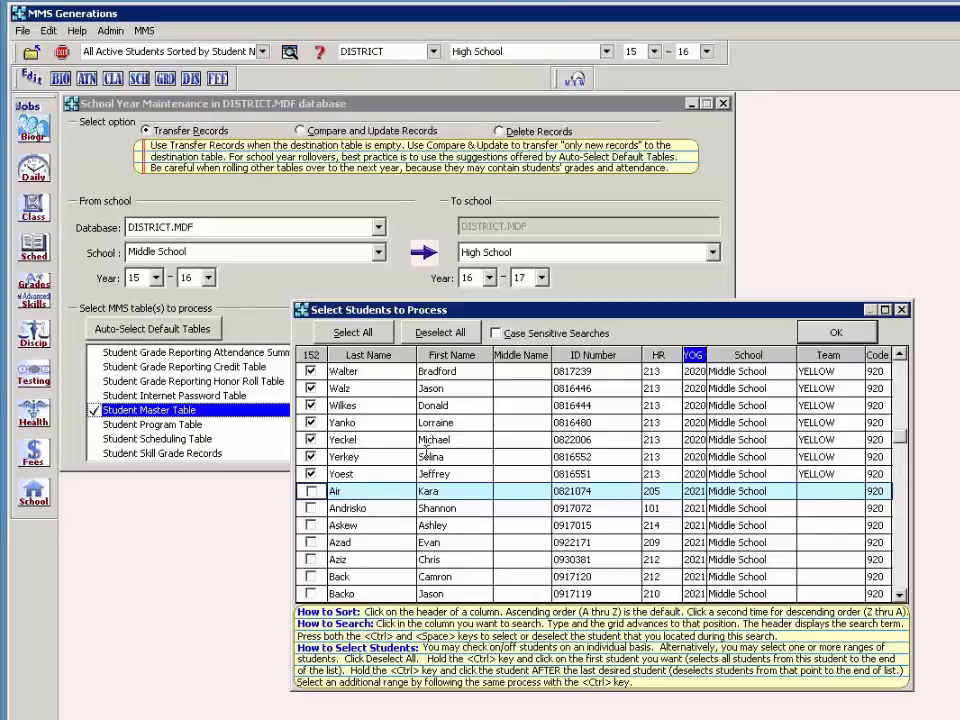
pyautogui.click(836, 336)
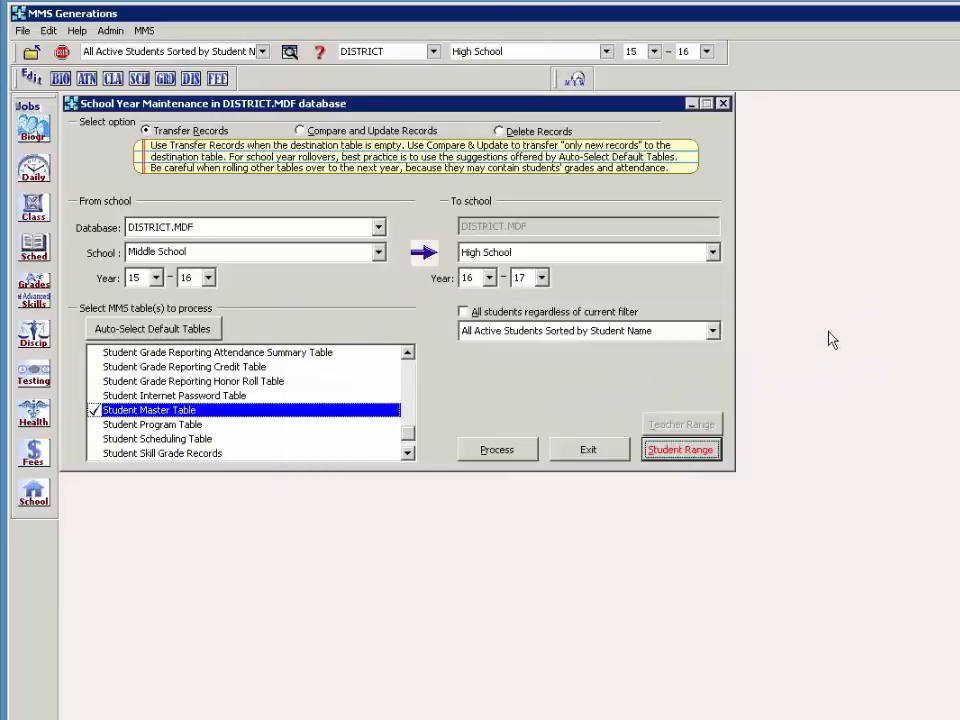
# - Process and confirm the Student Master Table transfer of 152 students to High School 16-17
pyautogui.click(516, 451)
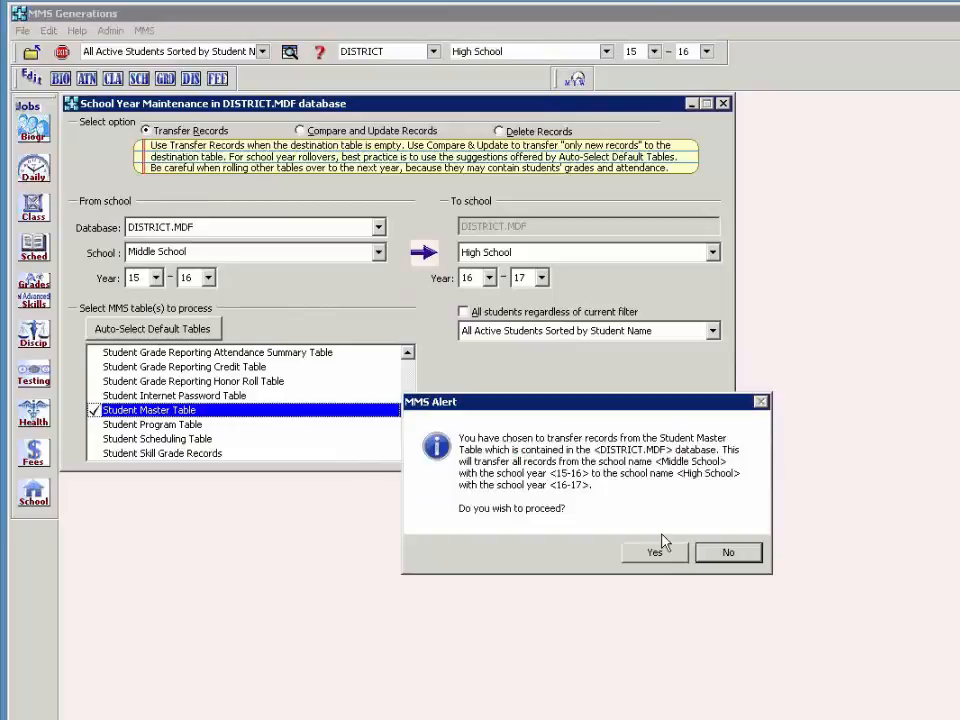
pyautogui.click(656, 558)
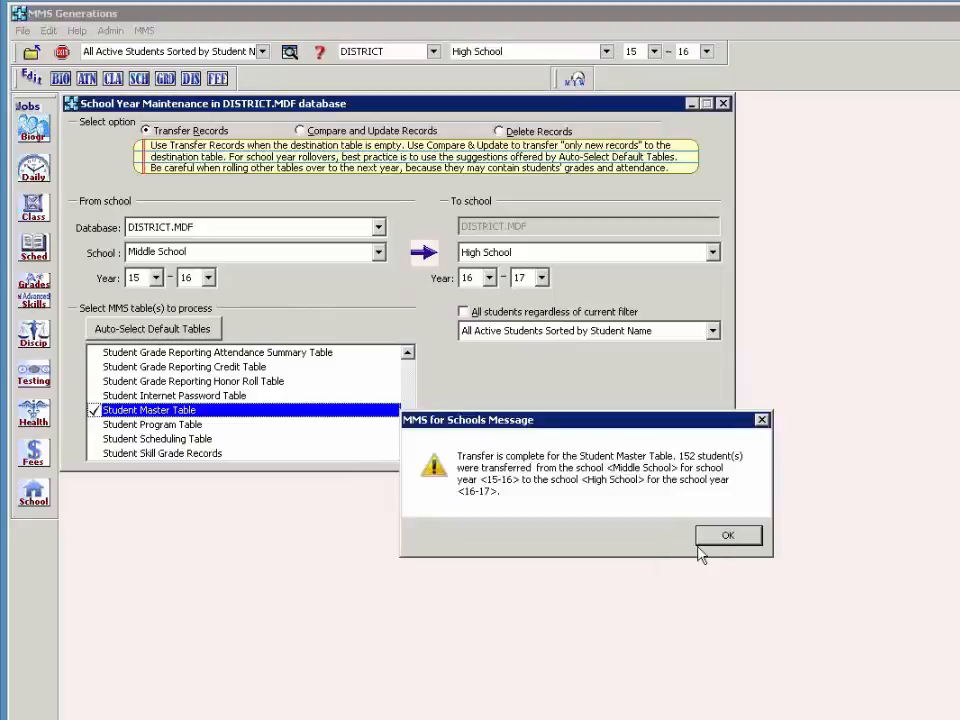
pyautogui.click(716, 540)
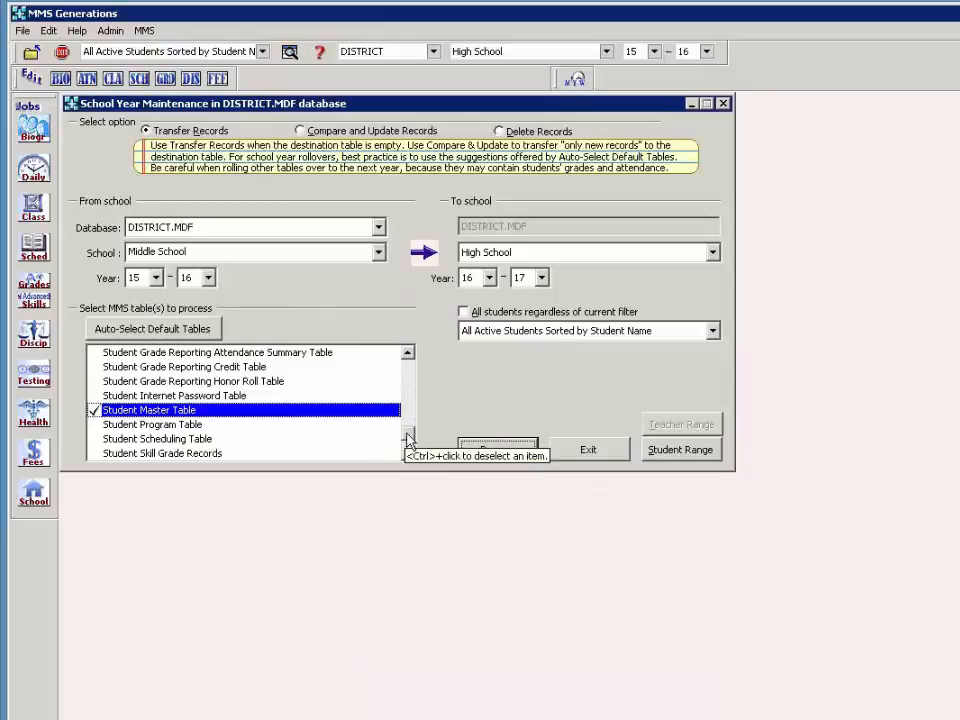
# - Scroll the table list and check the Grade Reporting Graduation Department Table
pyautogui.moveTo(409, 437); pyautogui.dragTo(412, 385)
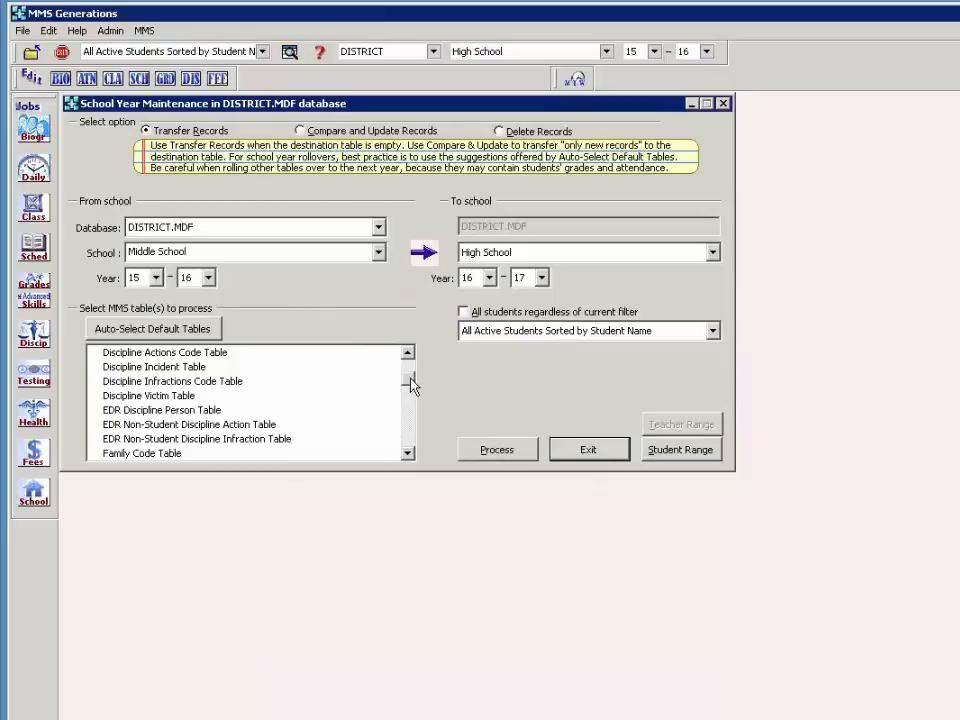
pyautogui.click(410, 437)
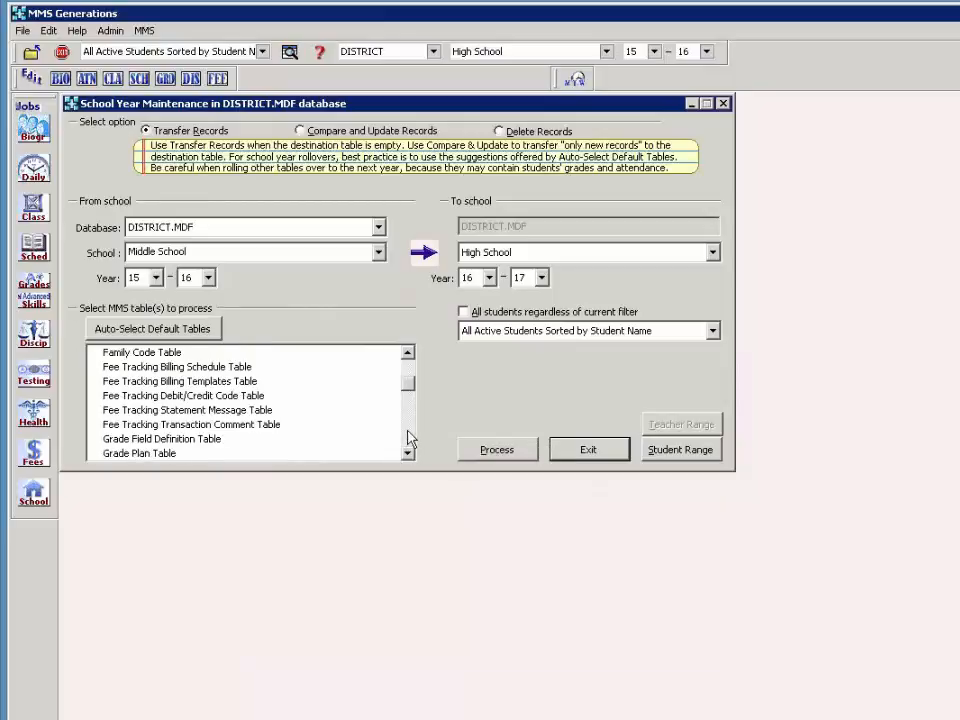
pyautogui.click(410, 437)
pyautogui.click(322, 426)
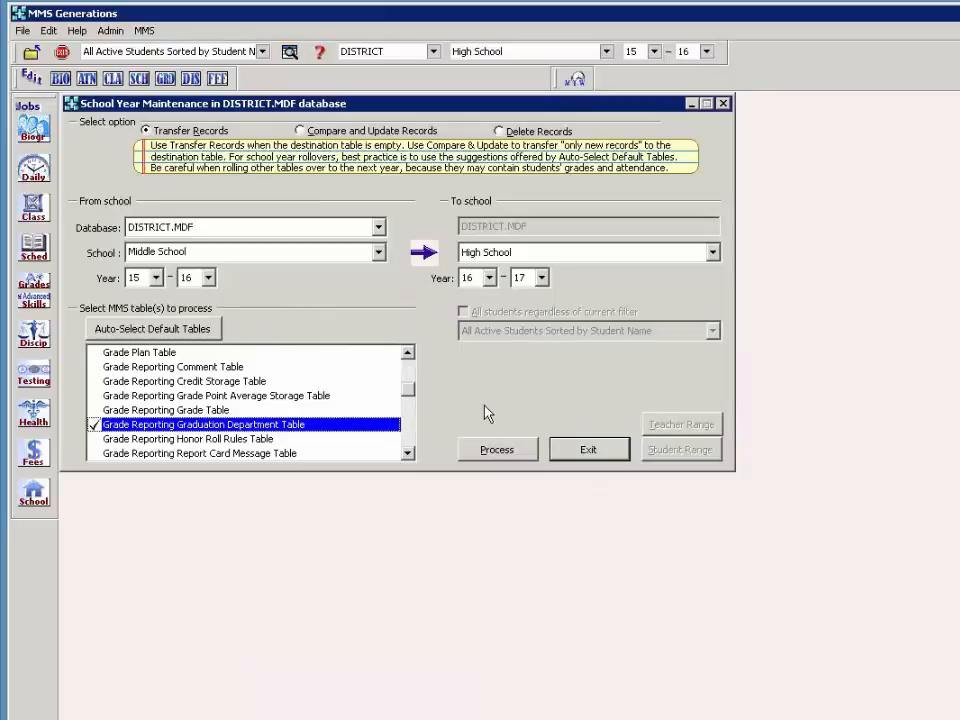
pyautogui.click(411, 440)
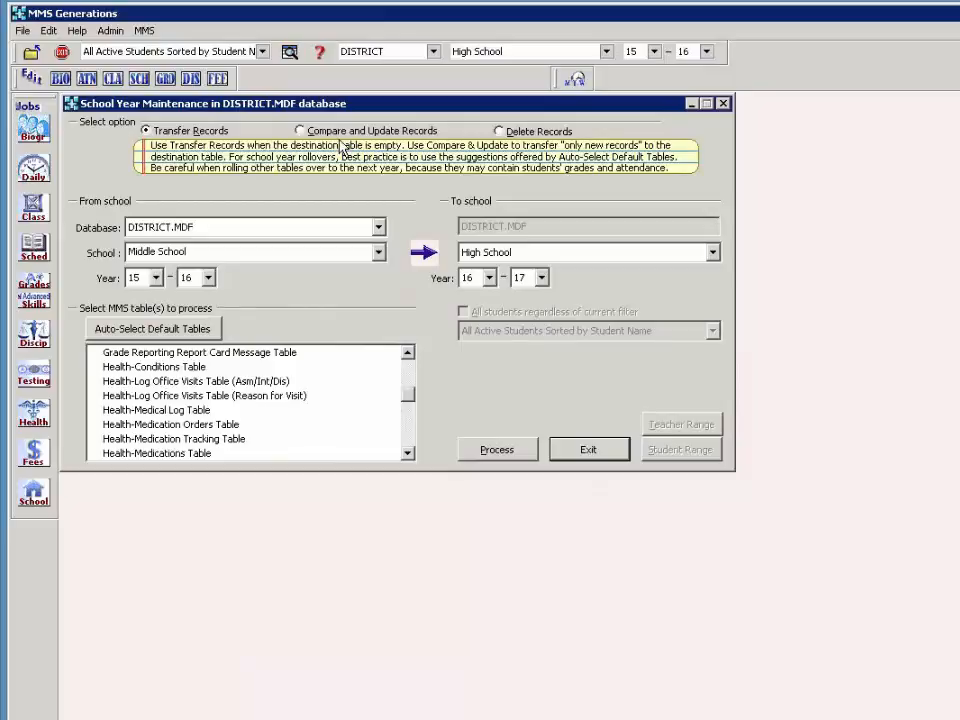
# - Exit the School Year Maintenance window
pyautogui.click(581, 458)
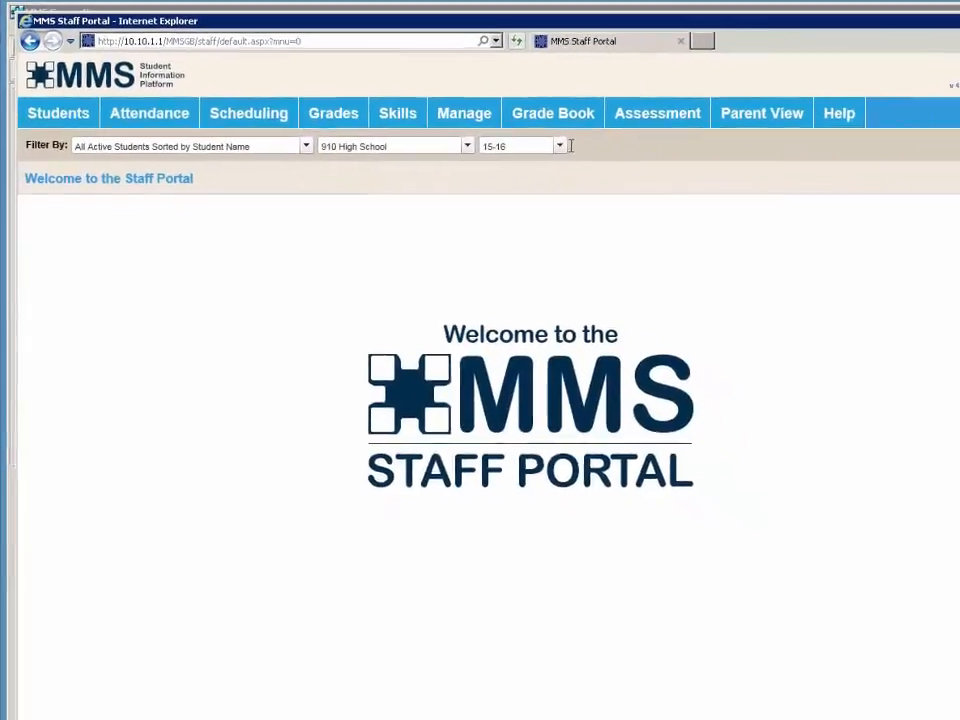
# - Change the Filter By school year from 15-16 to 16-17
pyautogui.click(470, 143)
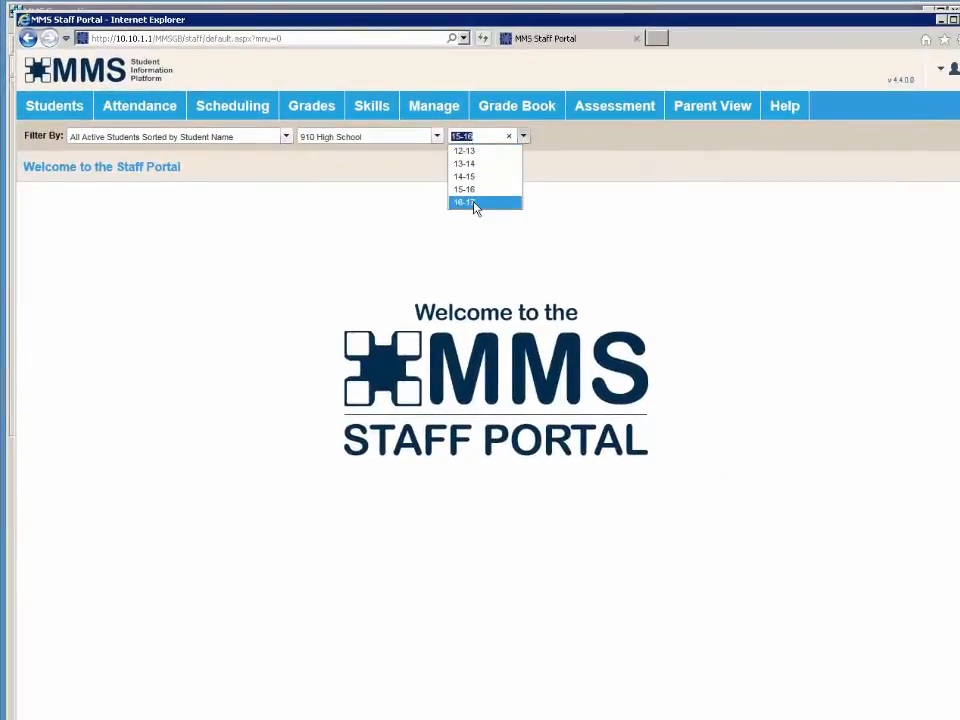
pyautogui.click(475, 203)
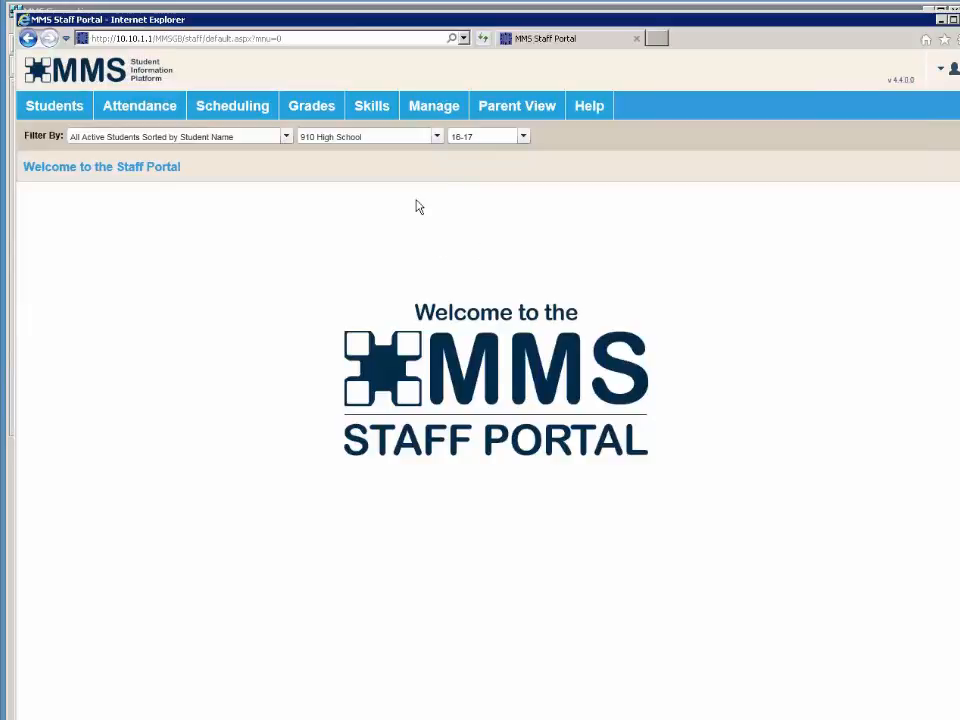
pyautogui.click(443, 115)
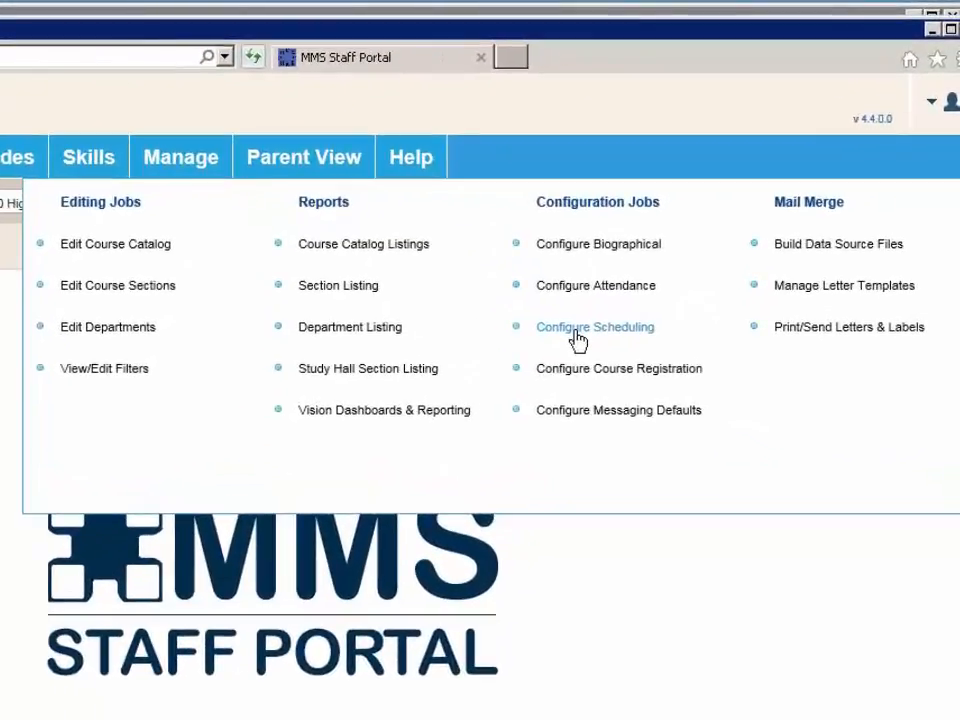
# - In Configure Scheduling, raise the maximum course code length to 6 and save
pyautogui.click(577, 334)
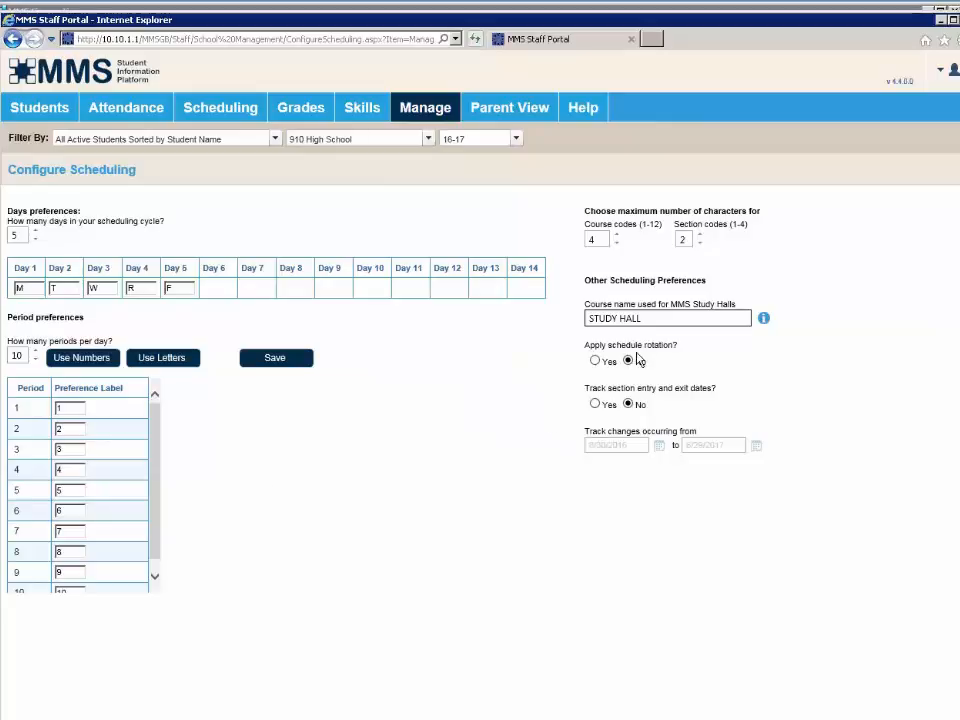
pyautogui.click(605, 242)
pyautogui.click(618, 238)
pyautogui.click(618, 238)
pyautogui.moveTo(436, 113)
pyautogui.click(275, 360)
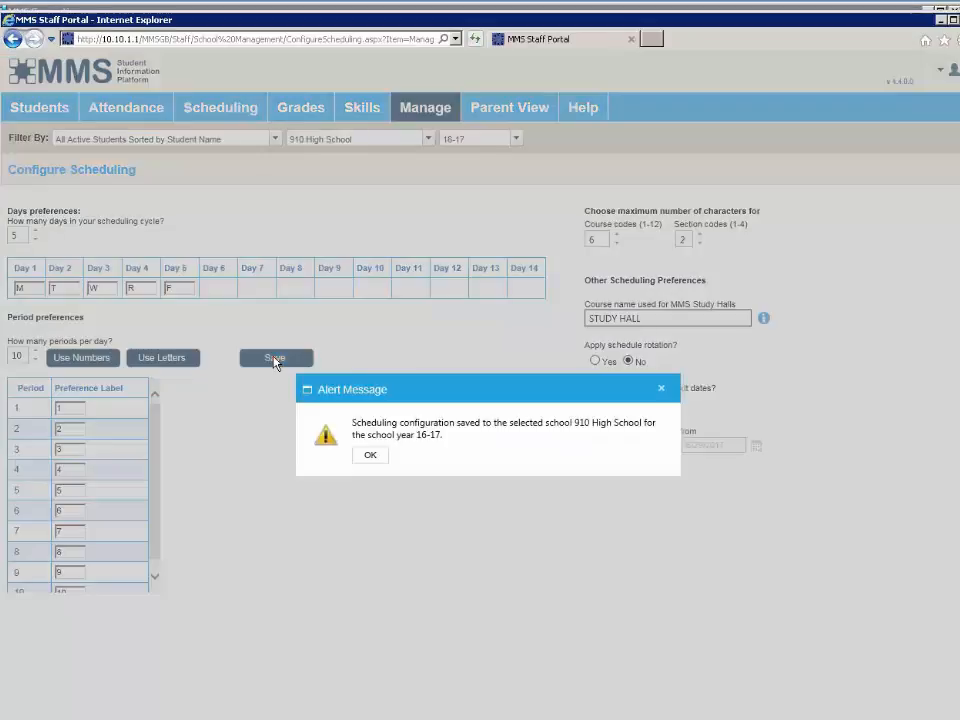
pyautogui.click(369, 457)
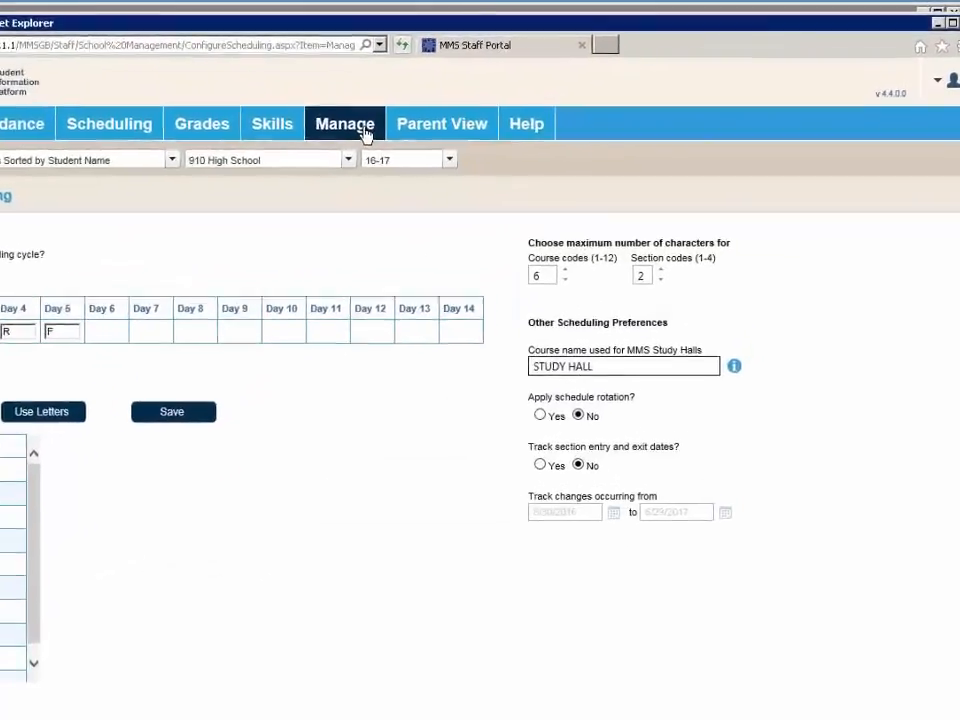
# - Open Edit Departments under Manage to list codes 01 English through 09 Phys Ed & Health
pyautogui.moveTo(441, 115)
pyautogui.click(176, 245)
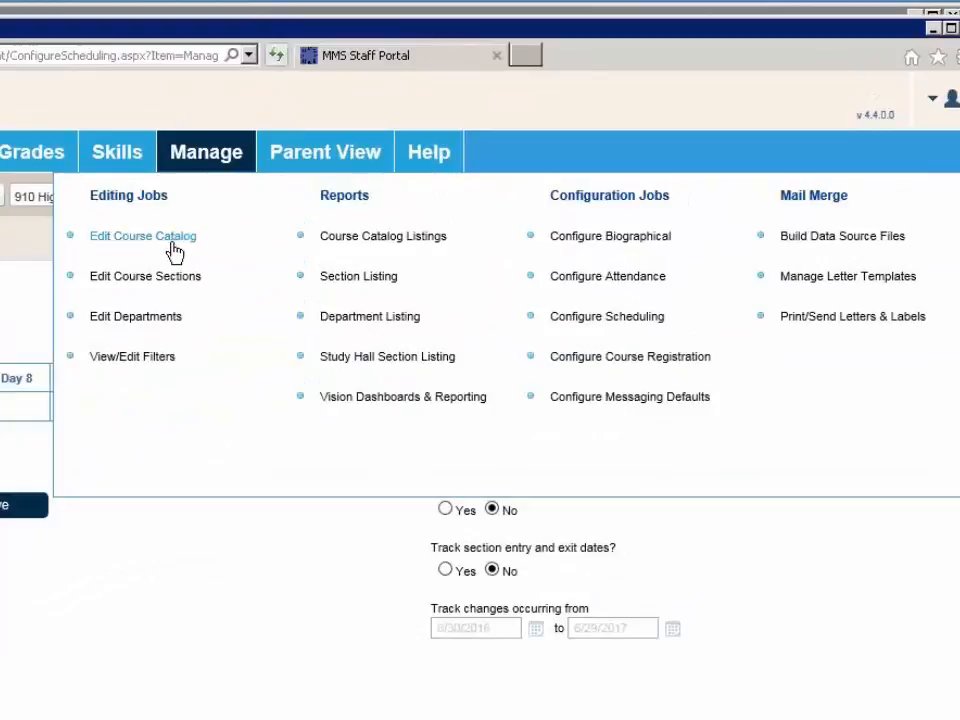
pyautogui.click(146, 318)
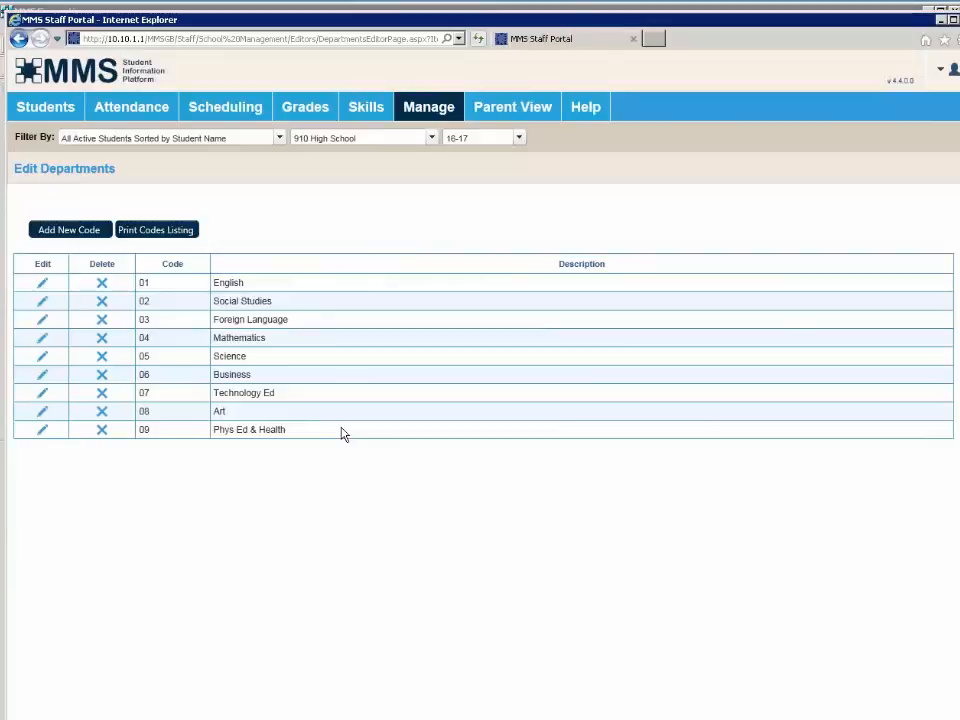
pyautogui.click(429, 110)
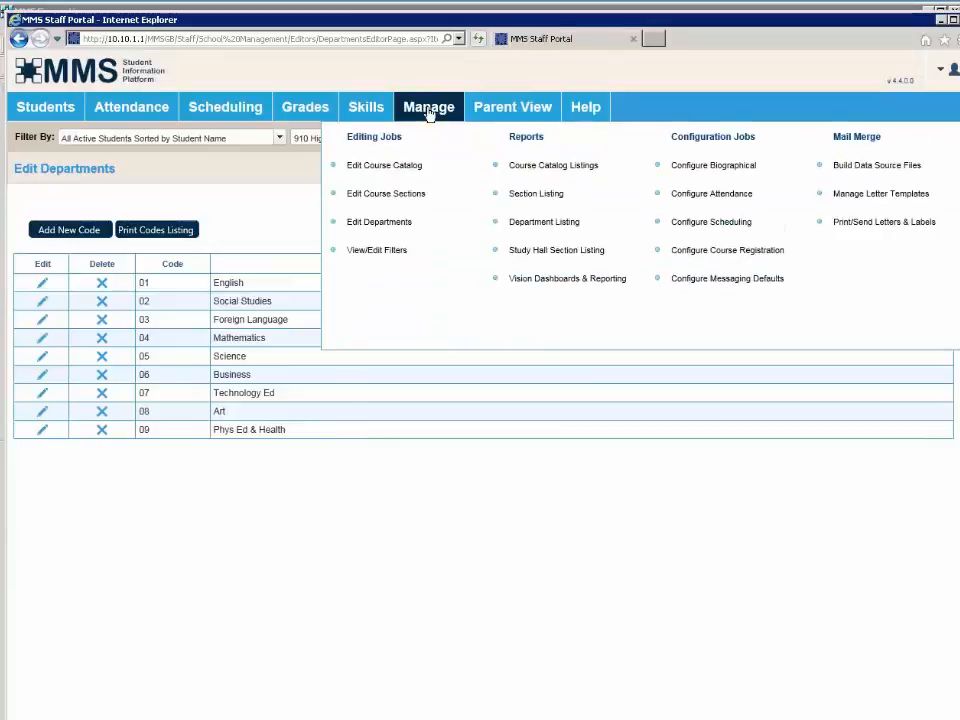
# - Review the 165-course 16-17 Course Data grid in Edit Course Catalog, then return to MMS Generations
pyautogui.click(392, 167)
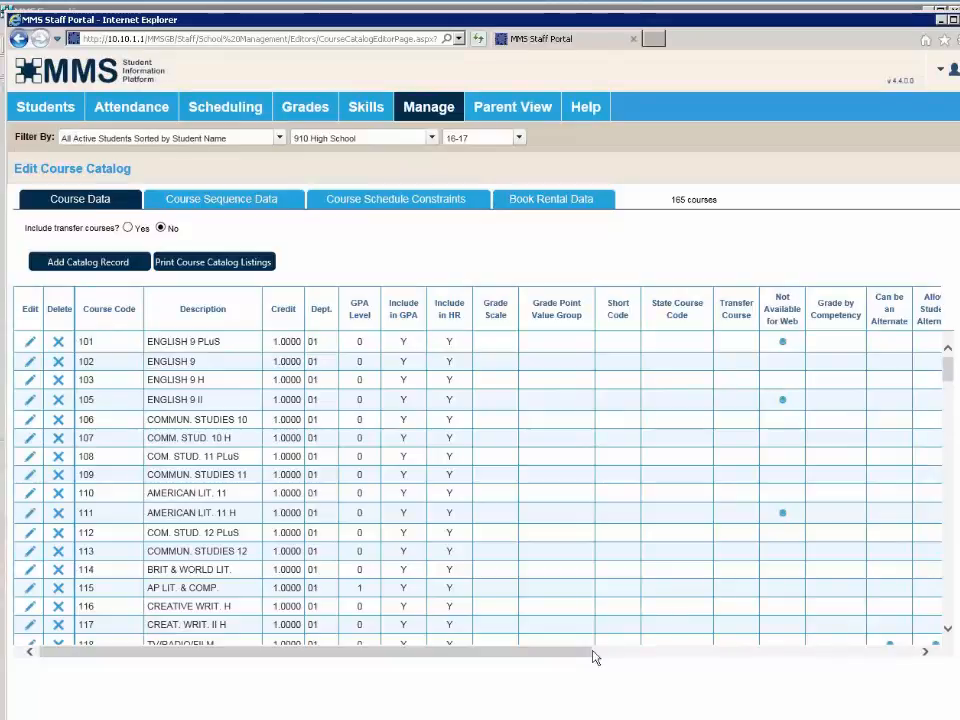
pyautogui.click(925, 652)
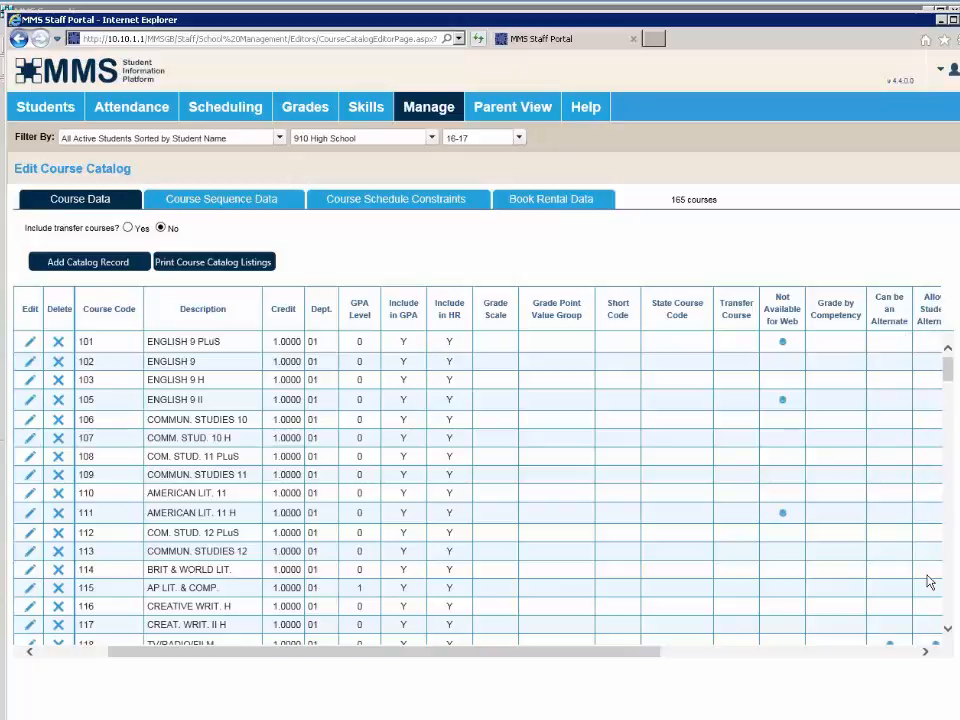
pyautogui.scroll(-1, 929, 582)
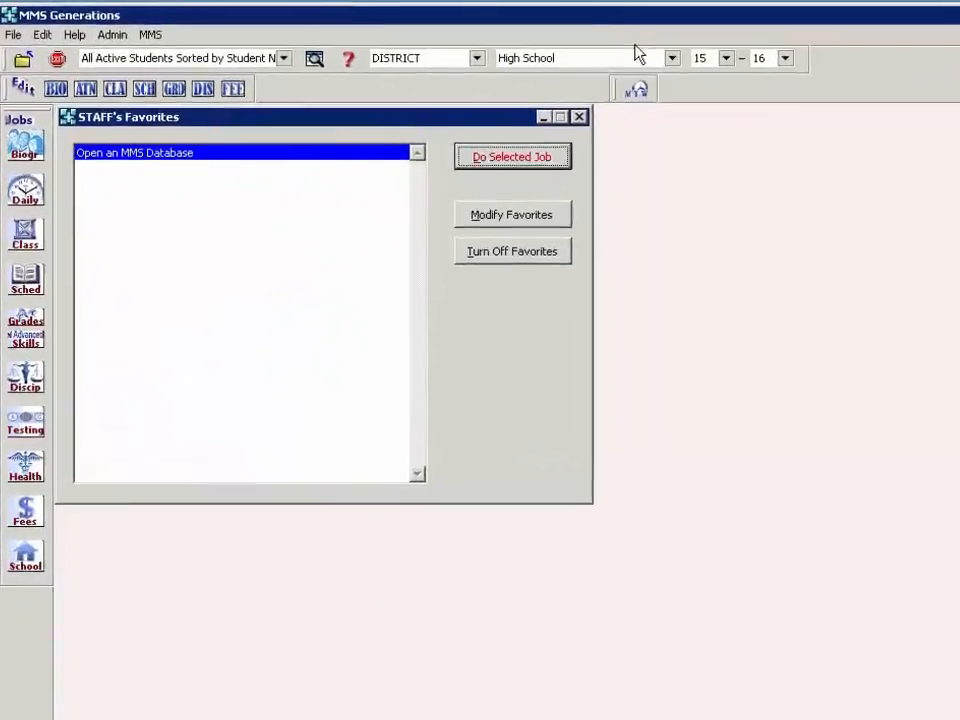
# - Switch the school year to 16-17 and open the course catalog editor
pyautogui.click(726, 58)
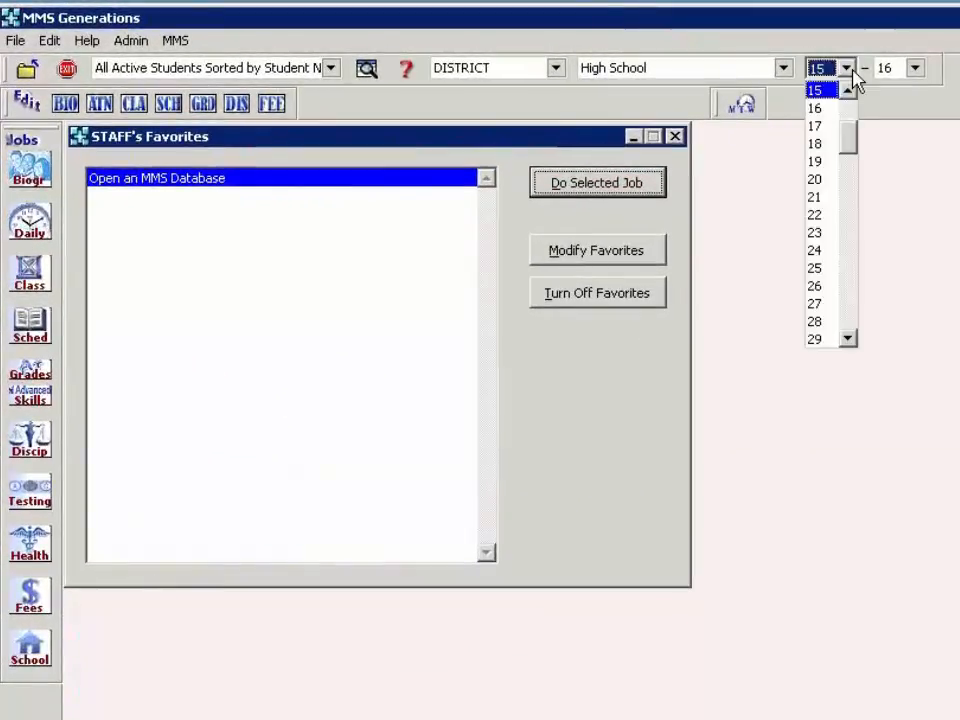
pyautogui.click(818, 108)
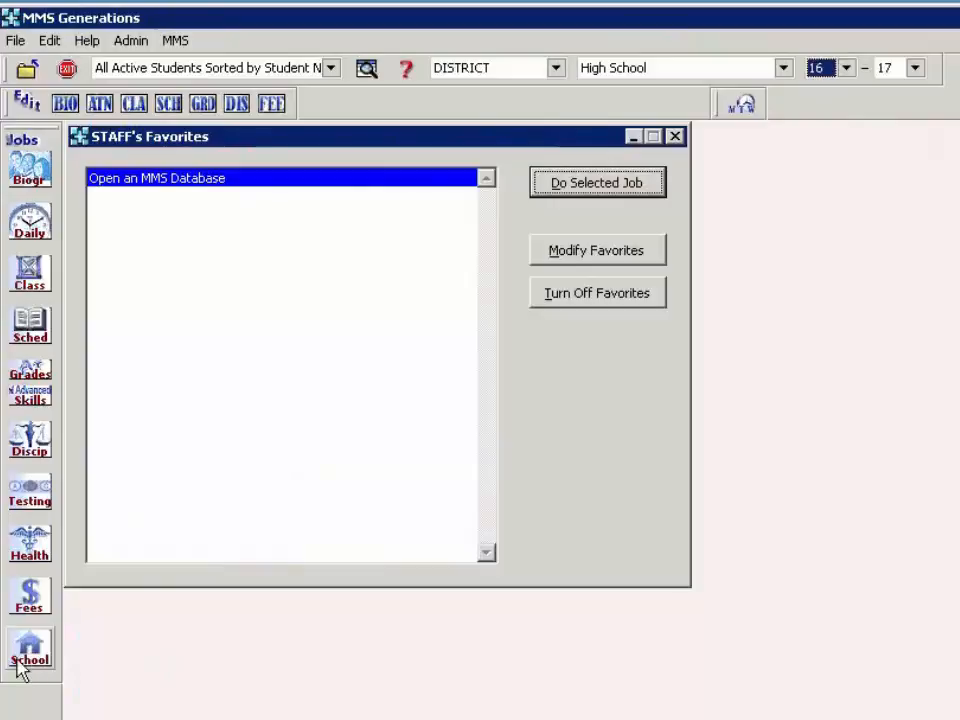
pyautogui.click(18, 662)
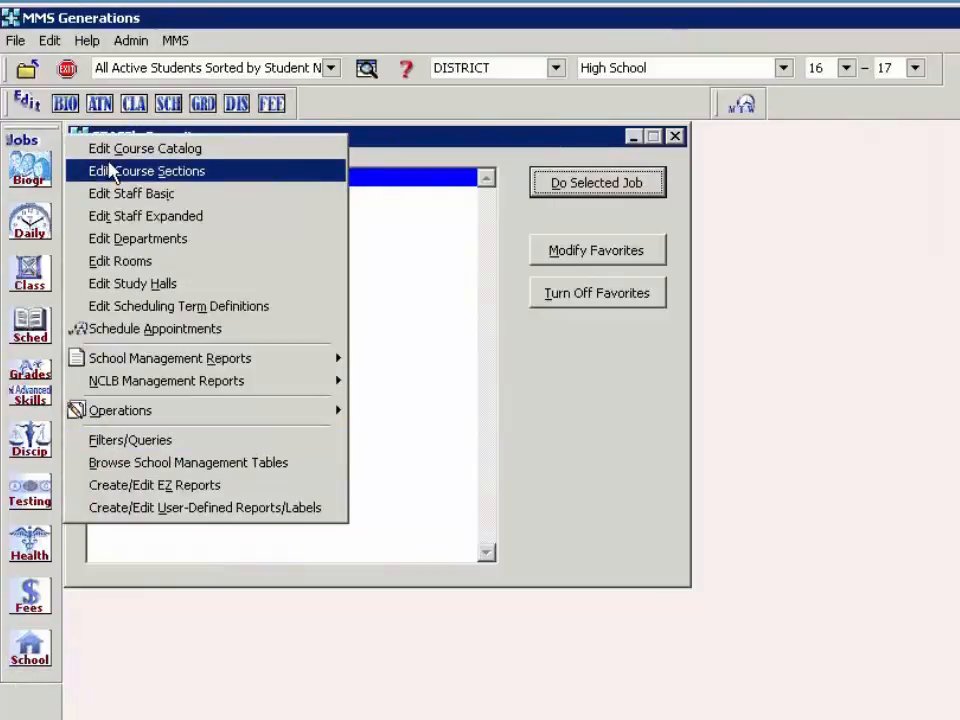
pyautogui.click(113, 151)
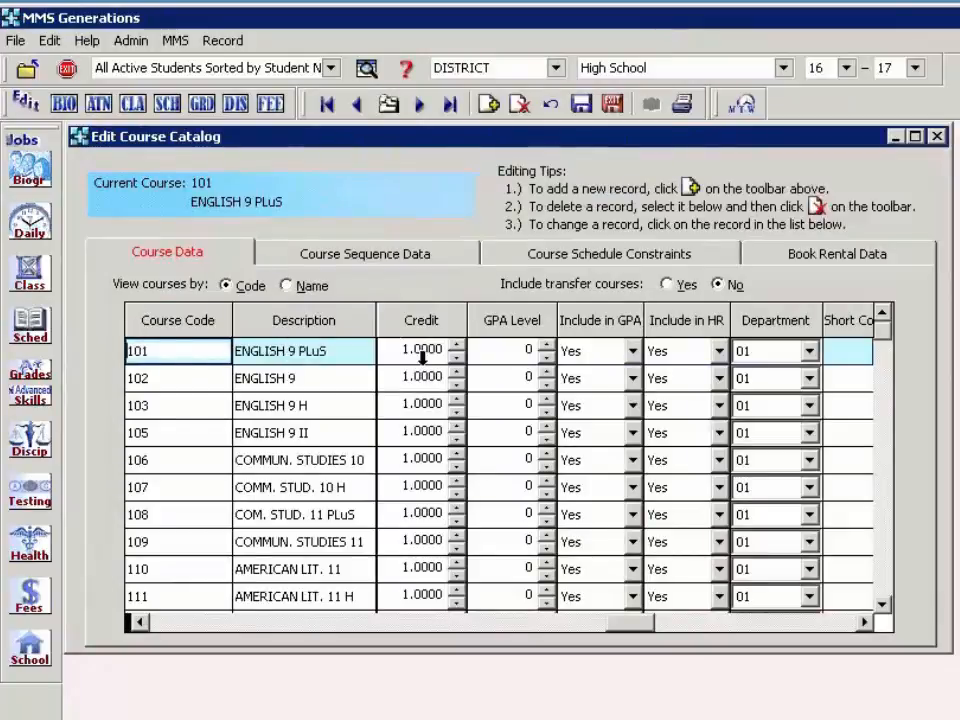
# - Scroll the catalog grid right through short code, web, grade-level, notes and alternate columns
pyautogui.click(779, 623)
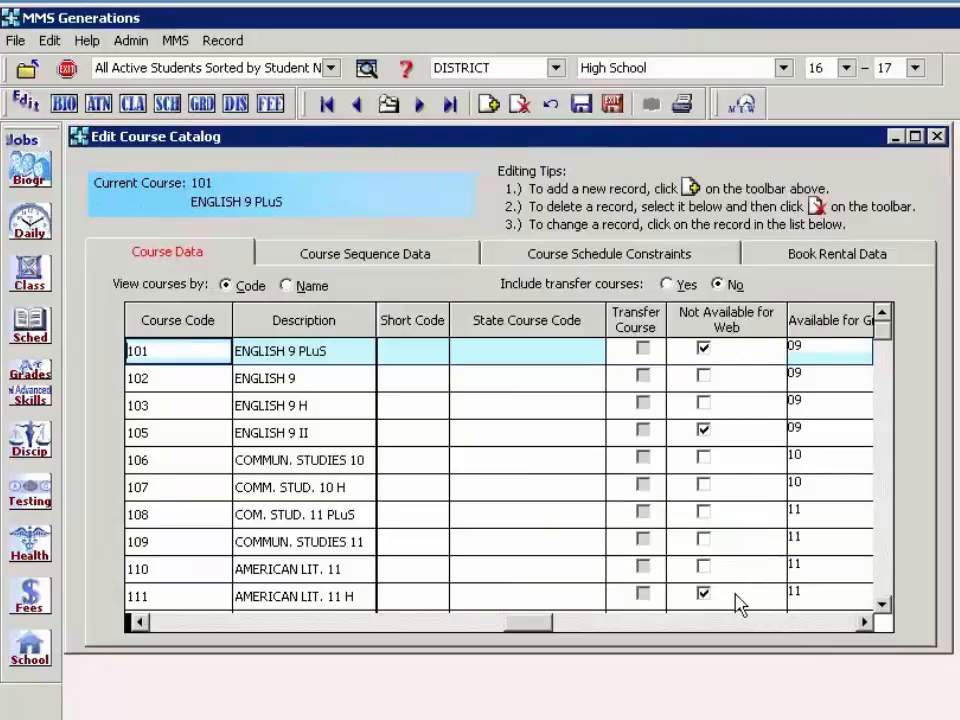
pyautogui.click(766, 623)
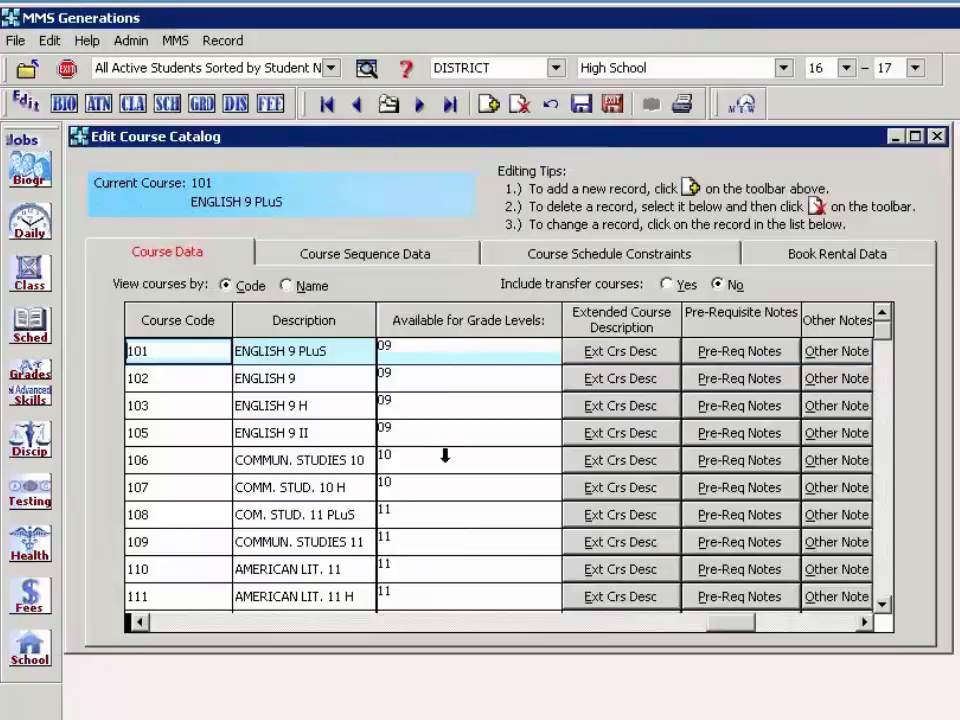
pyautogui.click(778, 634)
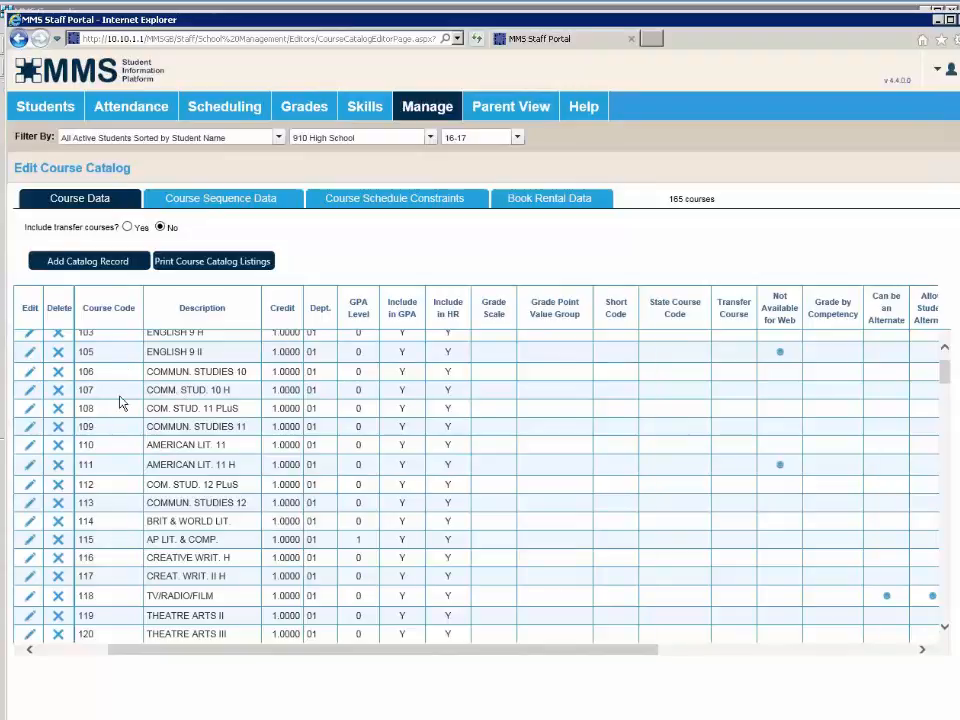
pyautogui.click(29, 394)
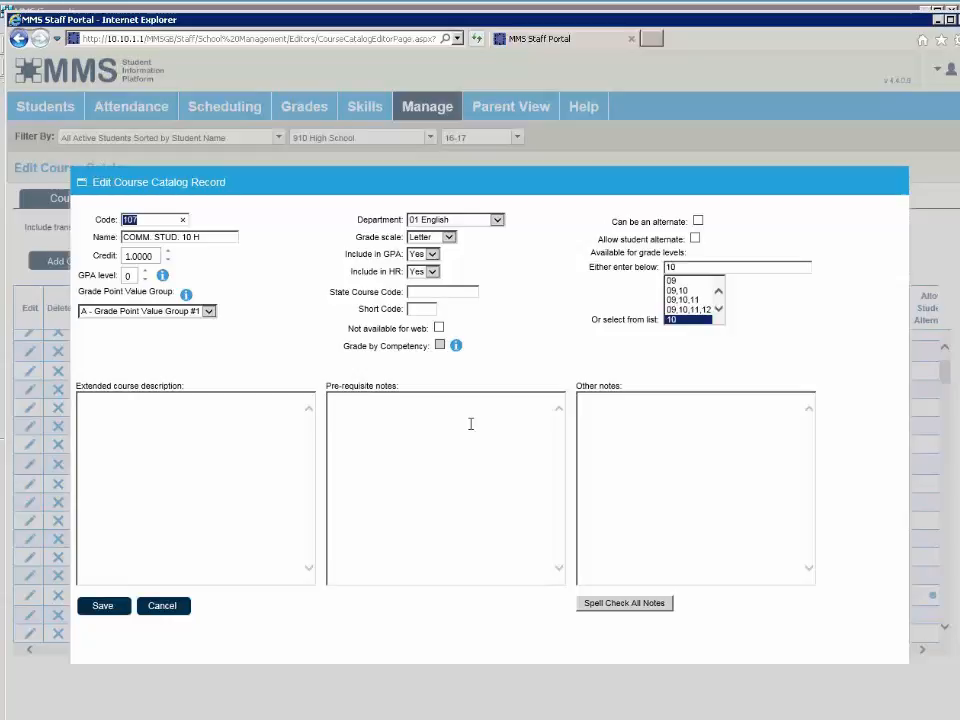
pyautogui.click(163, 606)
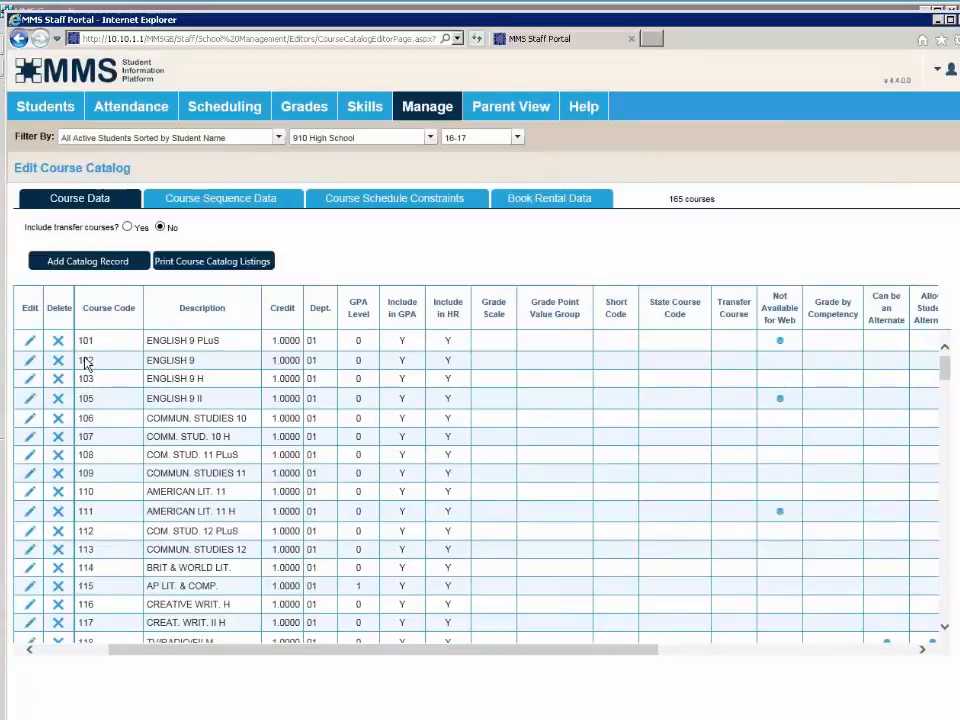
pyautogui.click(30, 360)
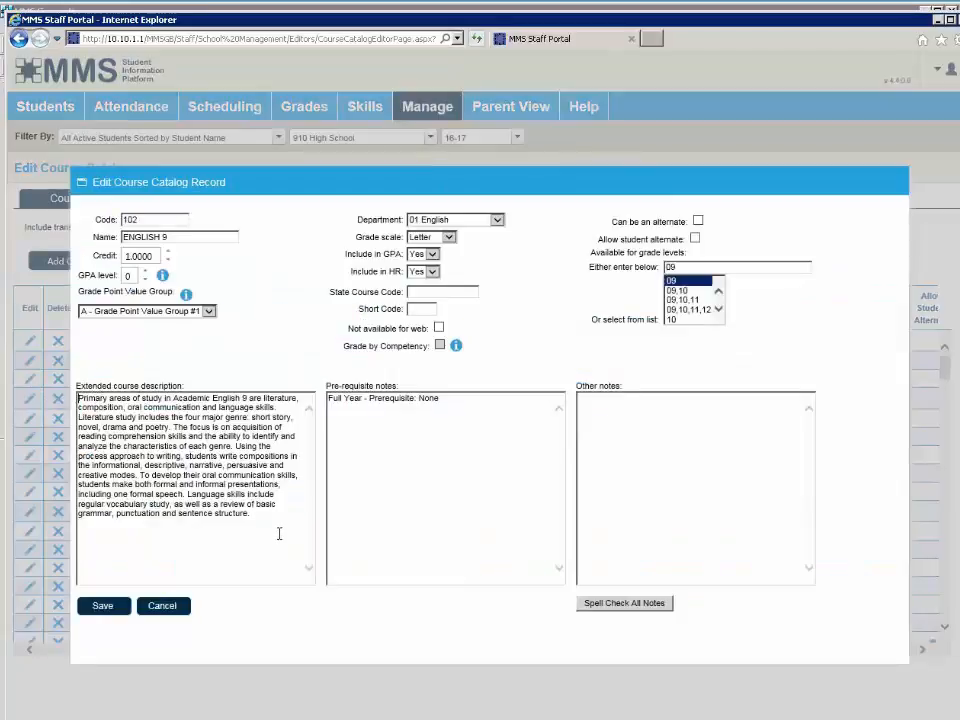
pyautogui.moveTo(268, 521); pyautogui.dragTo(60, 370)
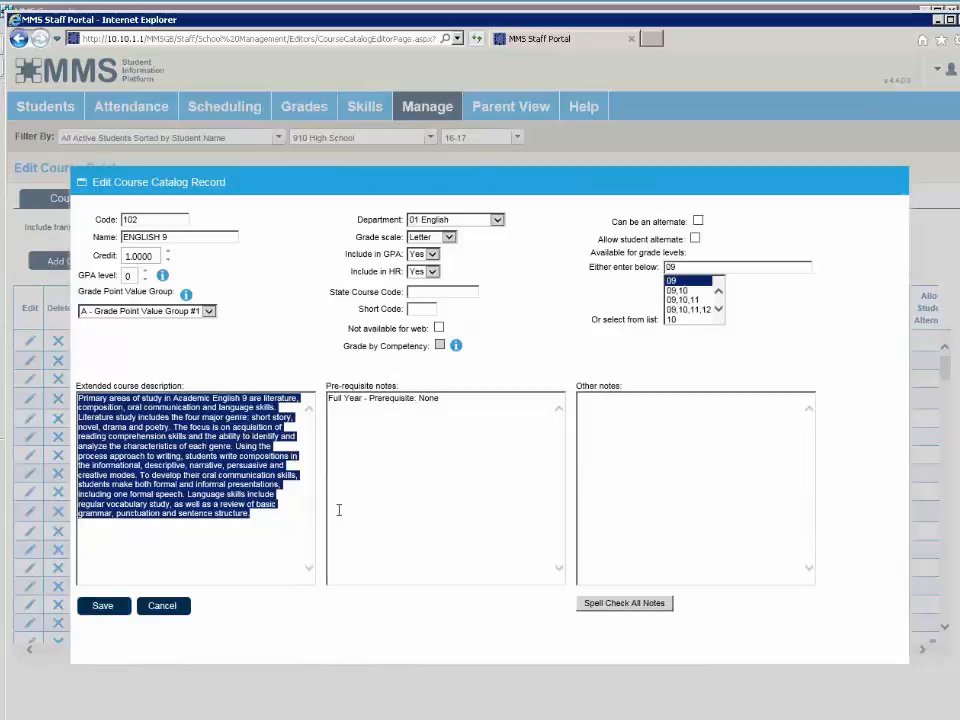
pyautogui.click(155, 607)
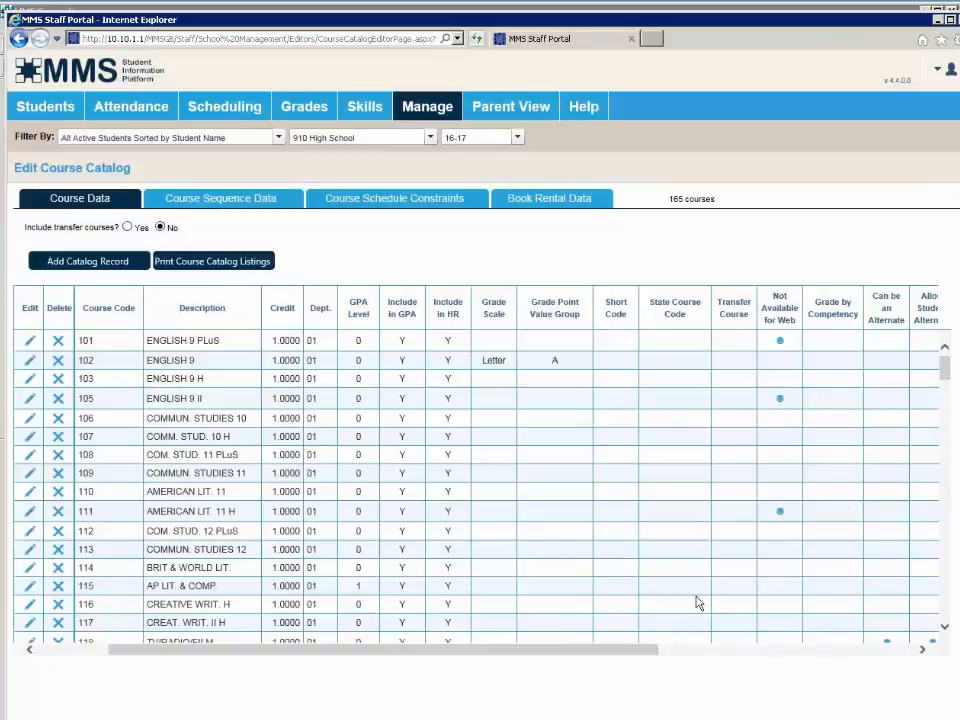
pyautogui.moveTo(583, 657); pyautogui.dragTo(870, 637)
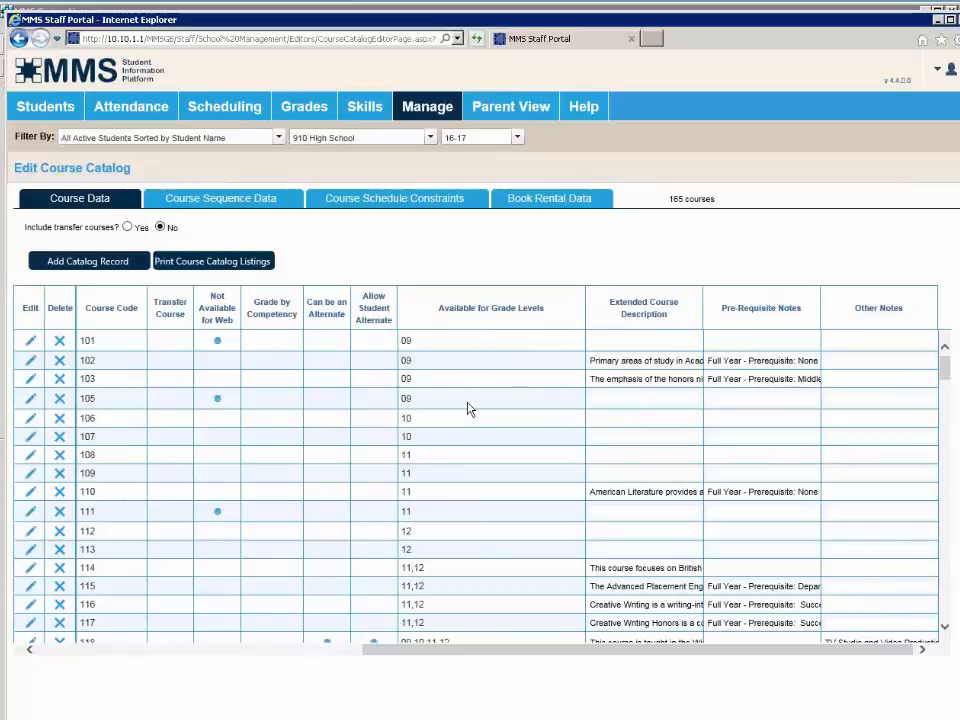
pyautogui.scroll(-5, 470, 408)
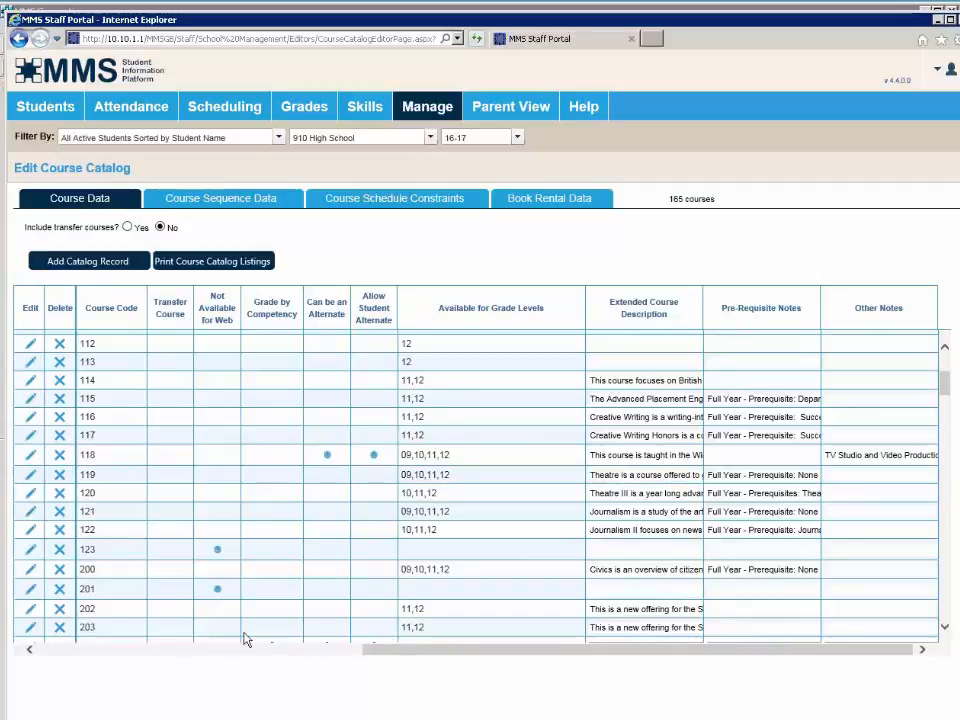
pyautogui.click(30, 651)
pyautogui.tripleClick(104, 322)
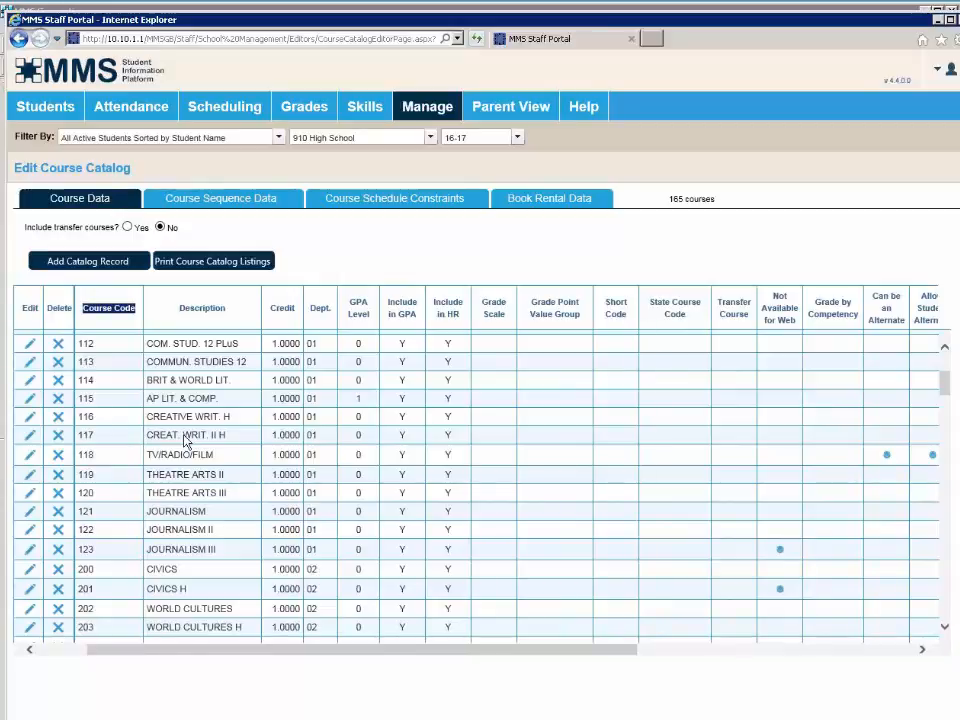
pyautogui.click(29, 417)
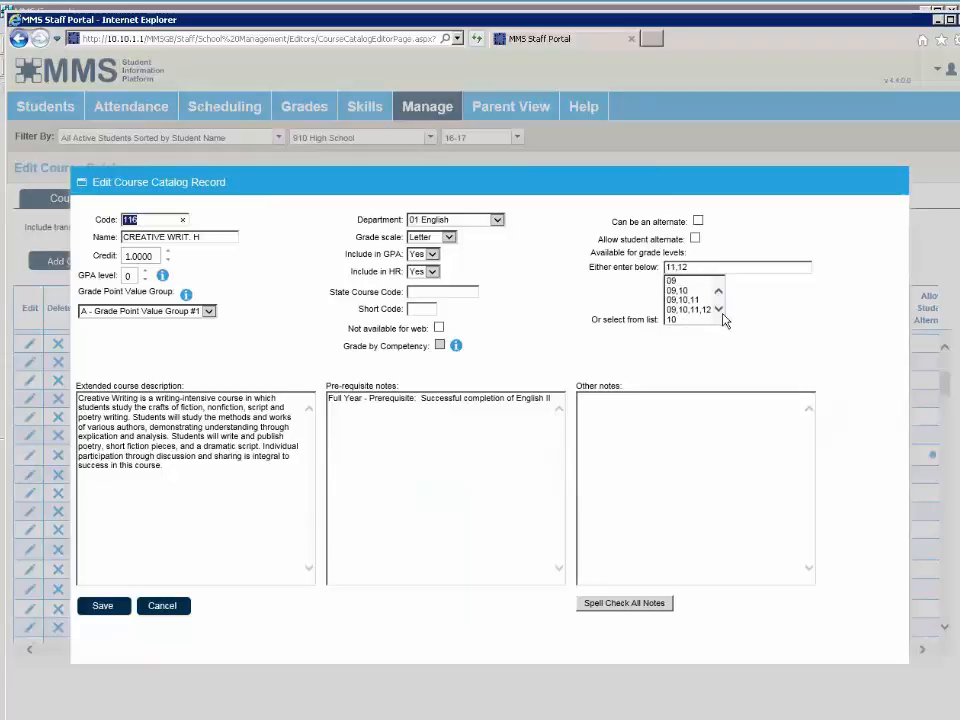
pyautogui.click(719, 310)
pyautogui.click(719, 310)
pyautogui.doubleClick(693, 266)
pyautogui.click(676, 360)
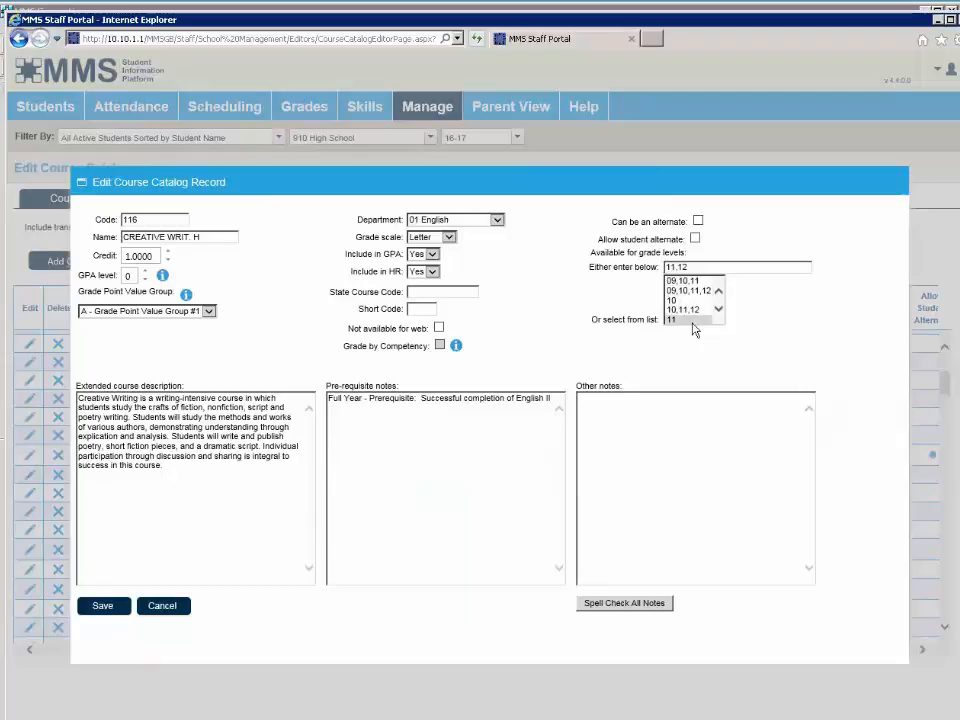
pyautogui.click(690, 320)
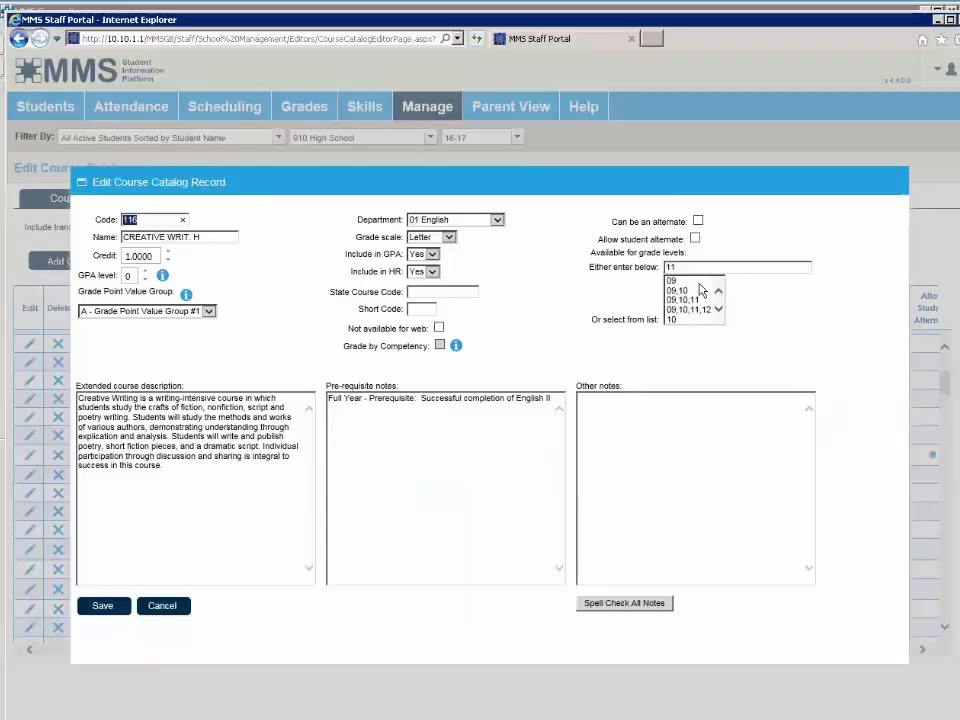
pyautogui.click(699, 283)
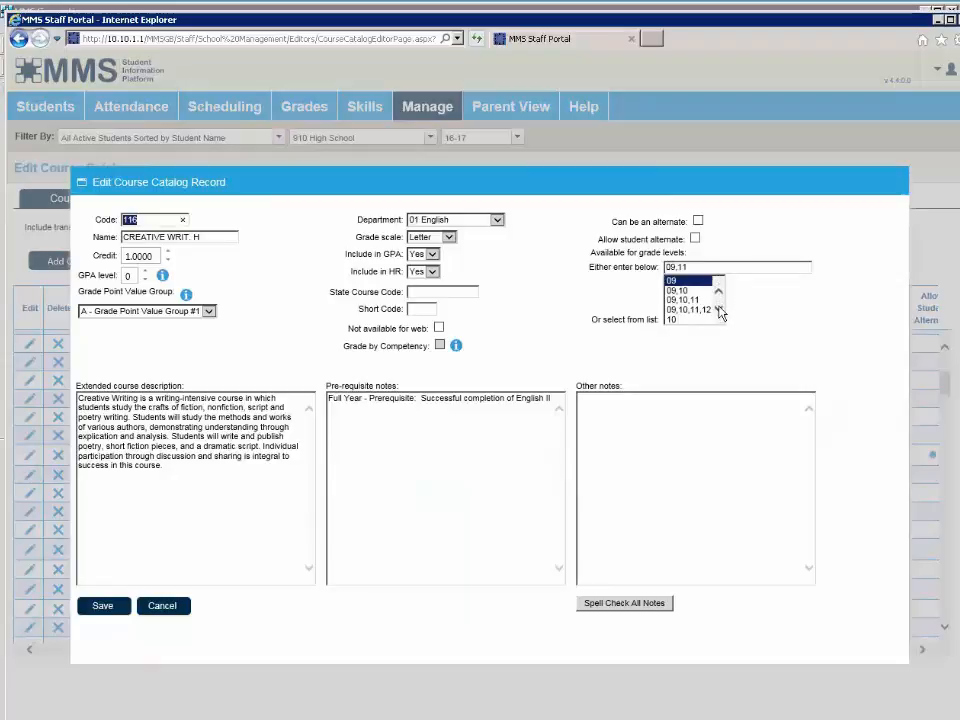
pyautogui.click(718, 310)
pyautogui.click(718, 310)
pyautogui.click(718, 310)
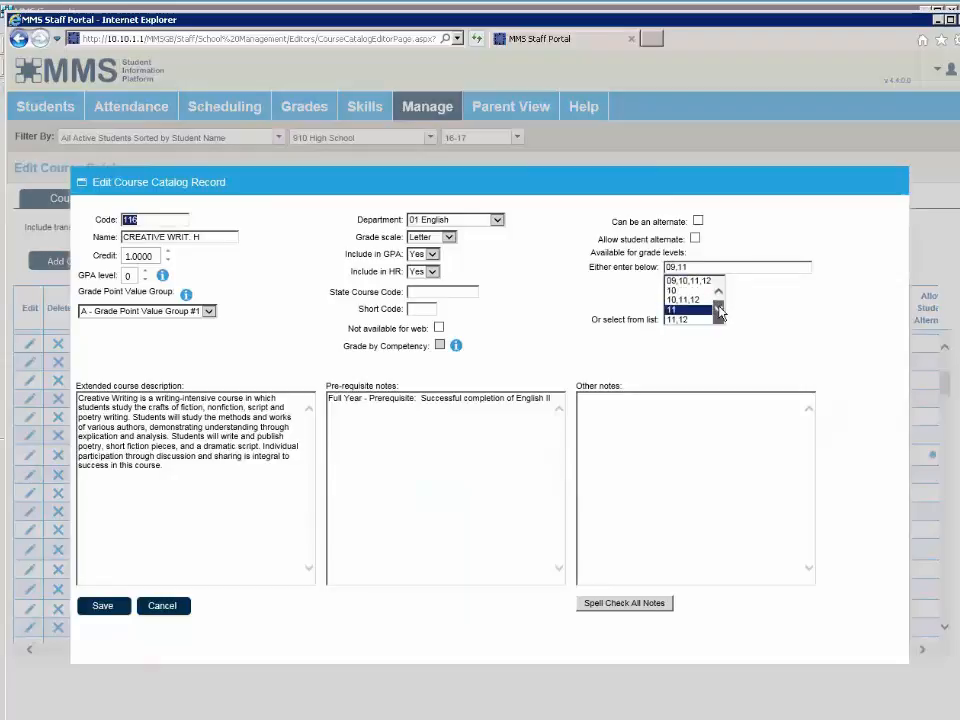
pyautogui.click(718, 310)
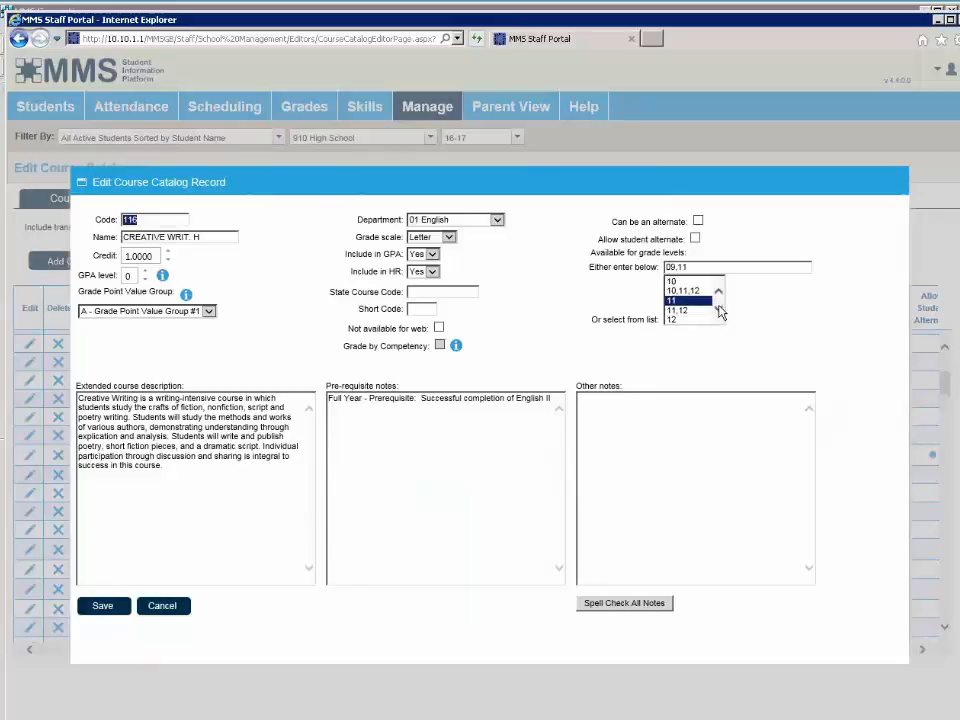
pyautogui.click(684, 300)
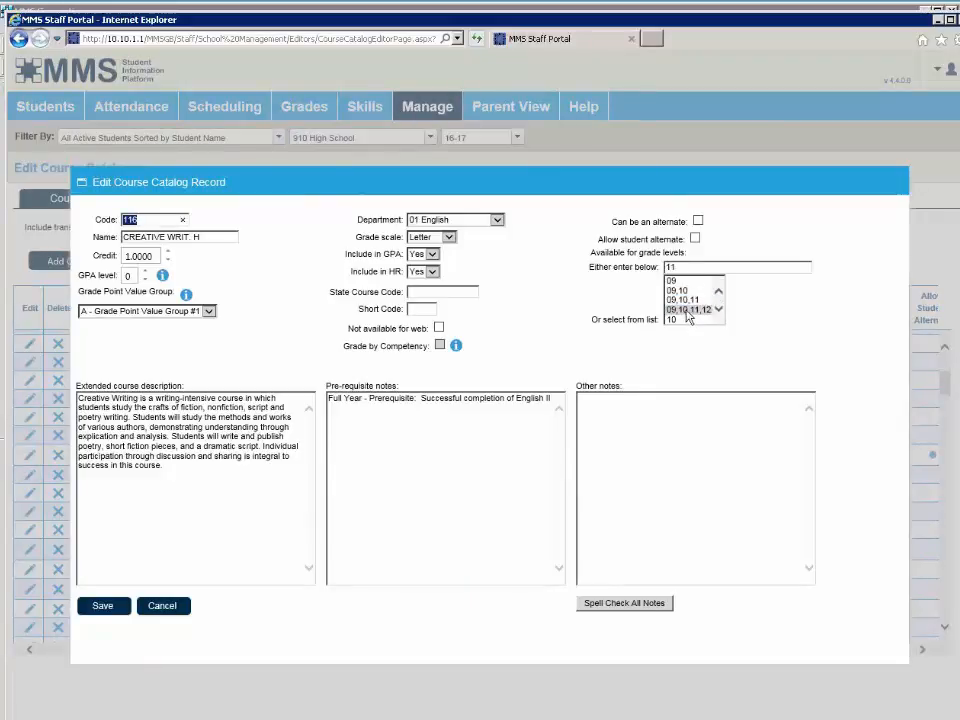
pyautogui.click(718, 310)
pyautogui.click(718, 310)
pyautogui.click(718, 310)
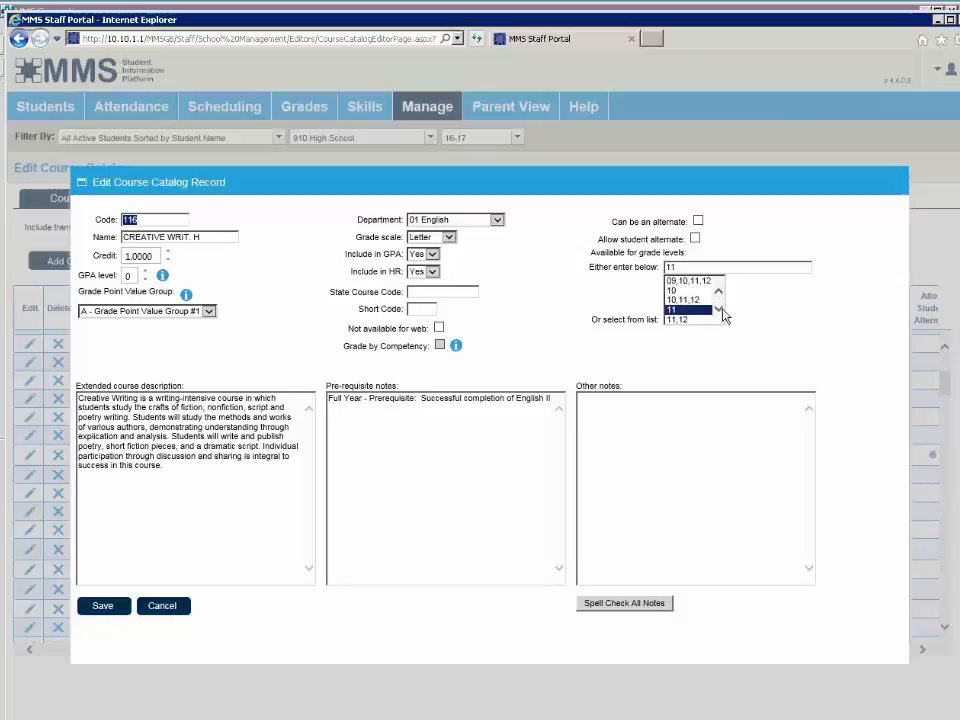
pyautogui.click(693, 320)
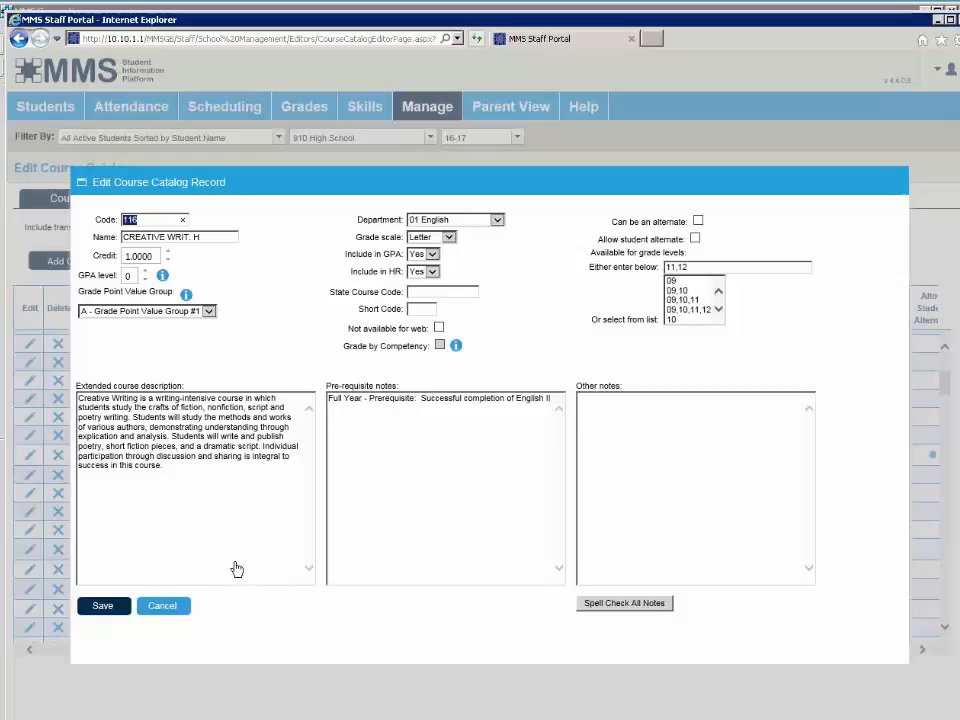
pyautogui.click(165, 606)
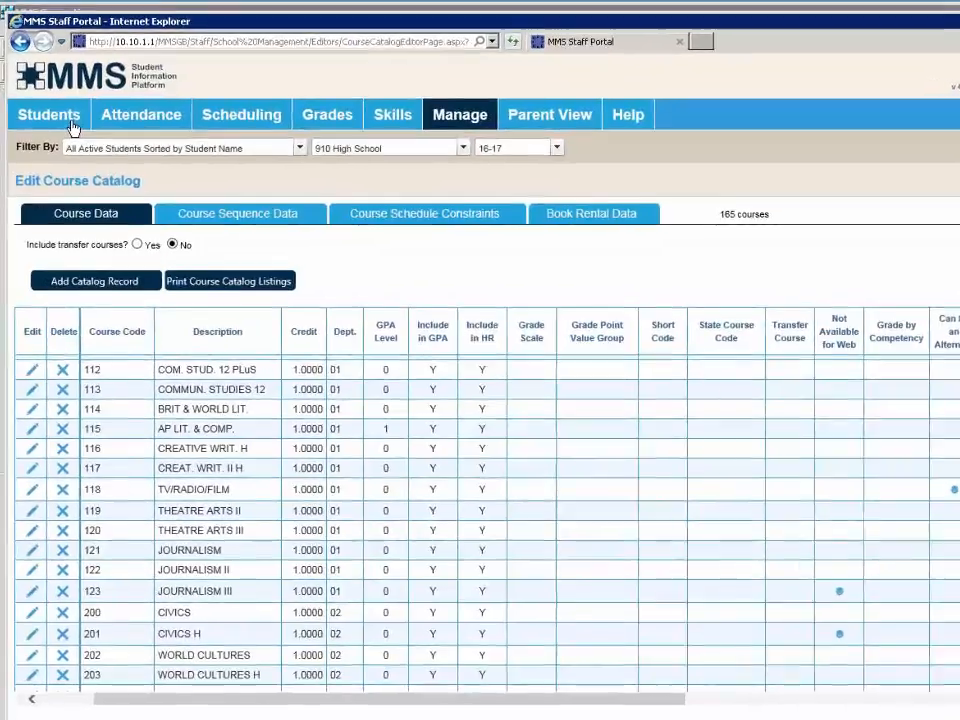
# - Go to Mass Edit Biographical Information from the student tools menu
pyautogui.click(71, 122)
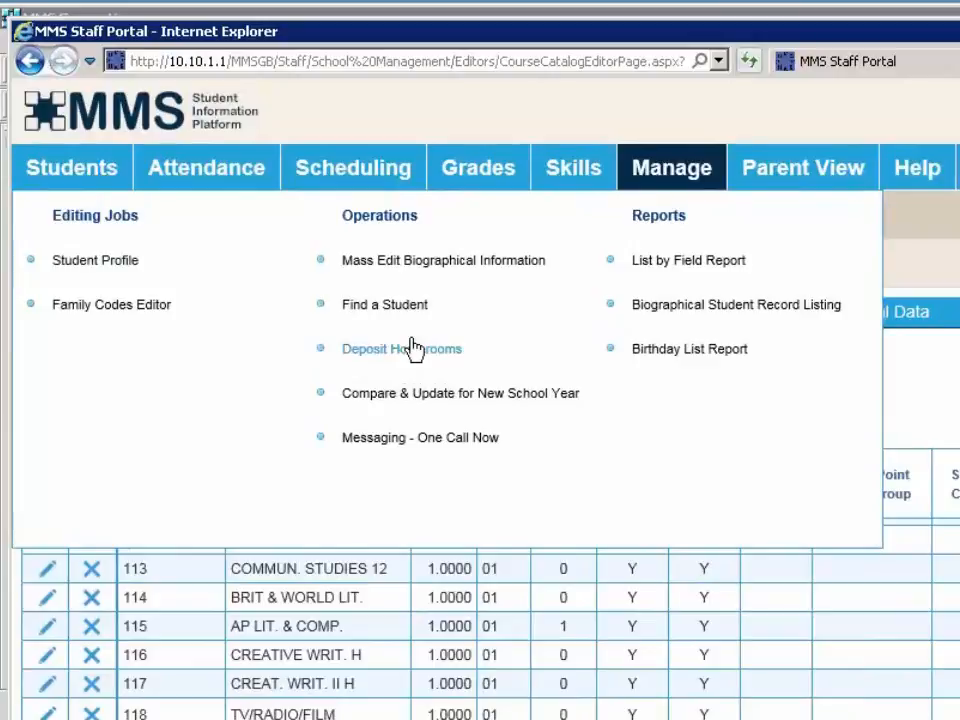
pyautogui.click(450, 270)
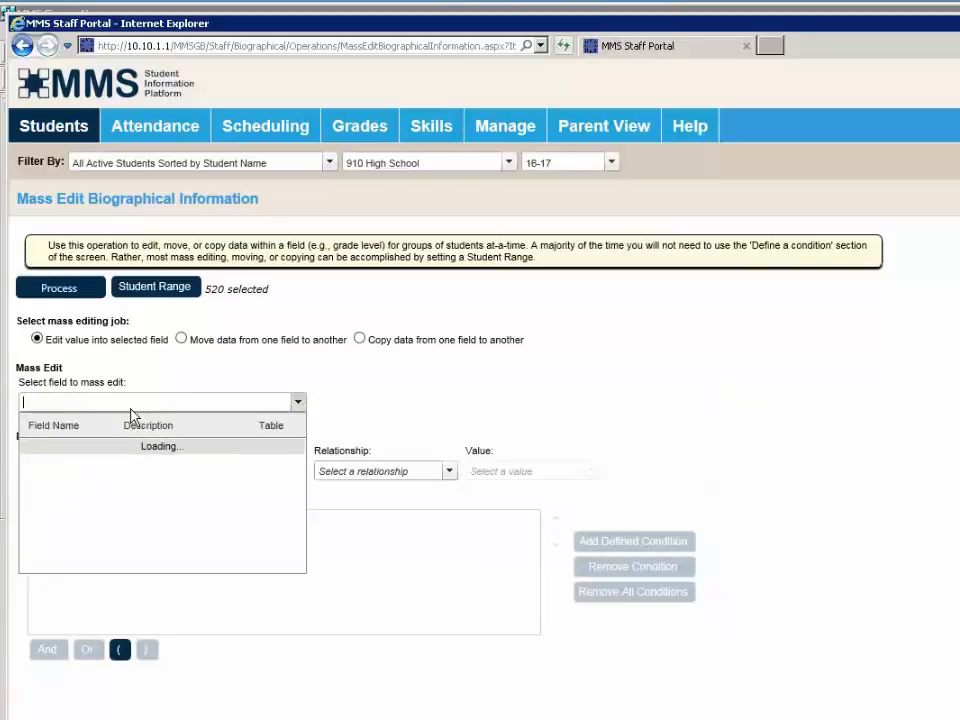
# - Choose GRADELVL as the mass-edit field with new value 09
pyautogui.write('gr')
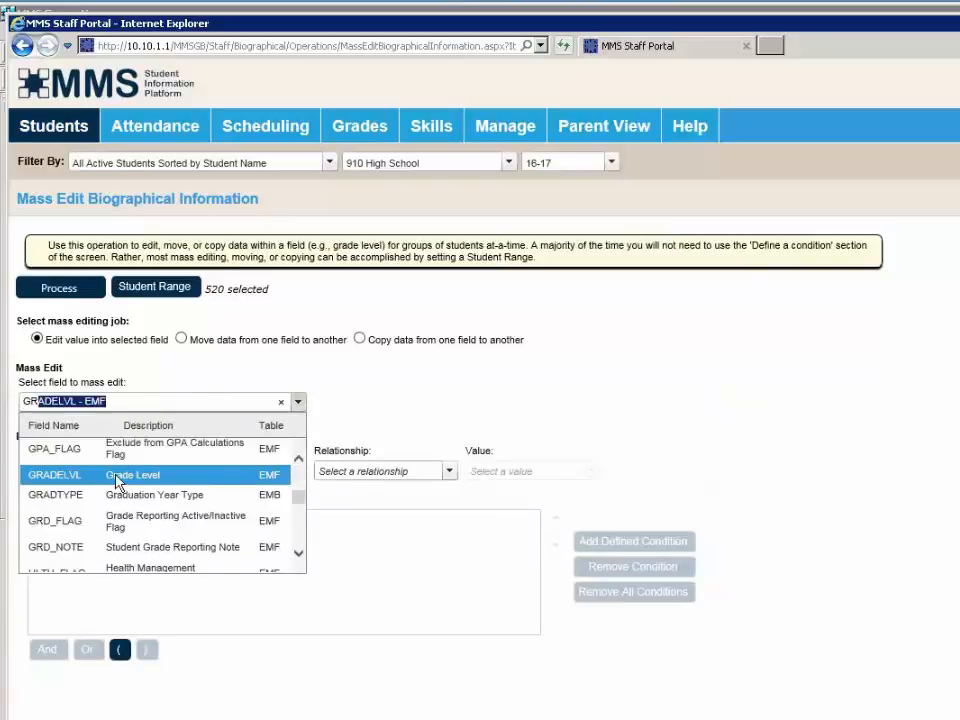
pyautogui.click(117, 479)
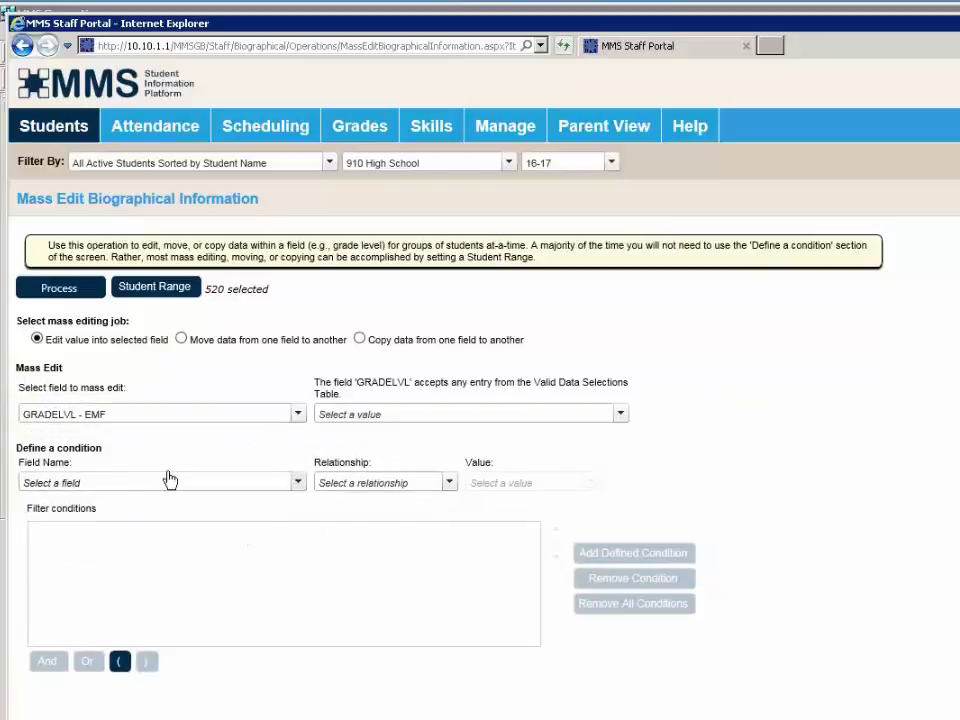
pyautogui.click(359, 424)
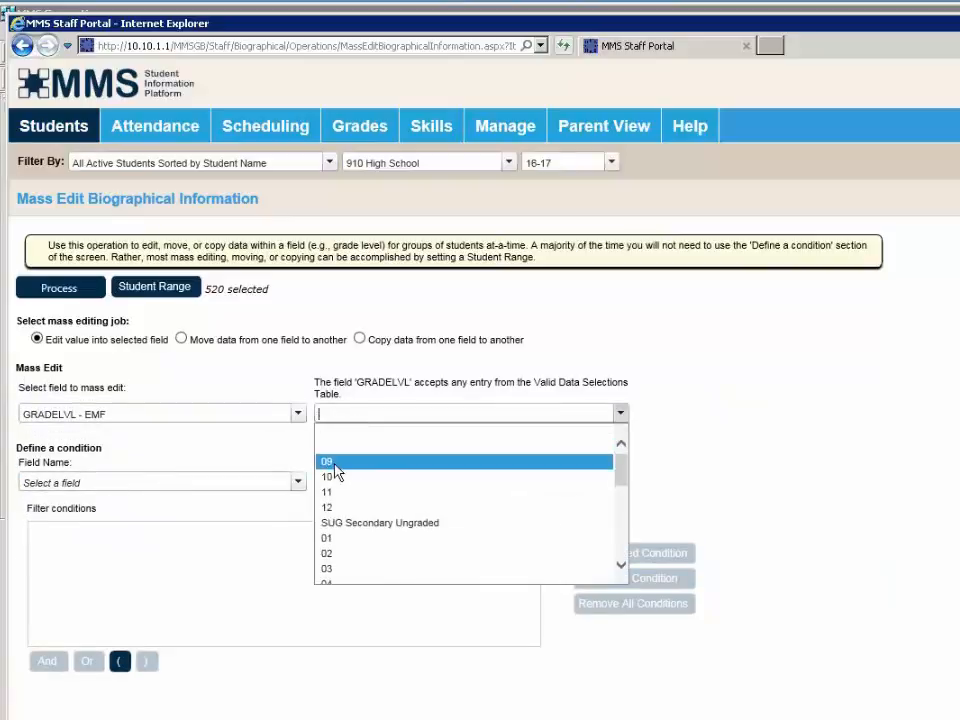
pyautogui.click(334, 464)
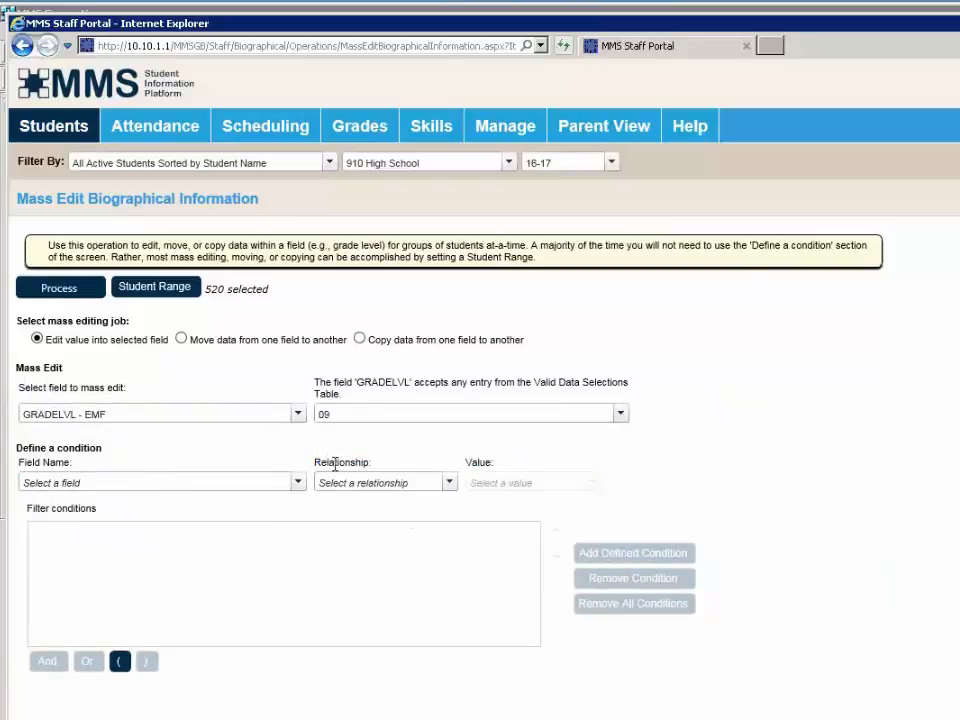
# - Add the filter condition YOG Equal To 2020
pyautogui.click(277, 485)
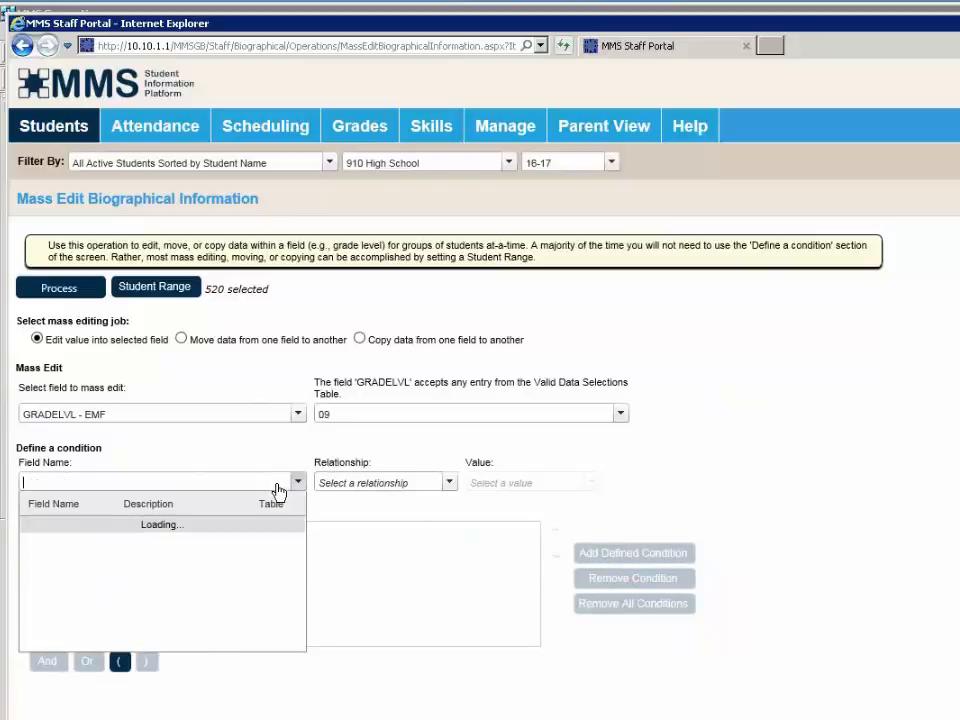
pyautogui.write('yo')
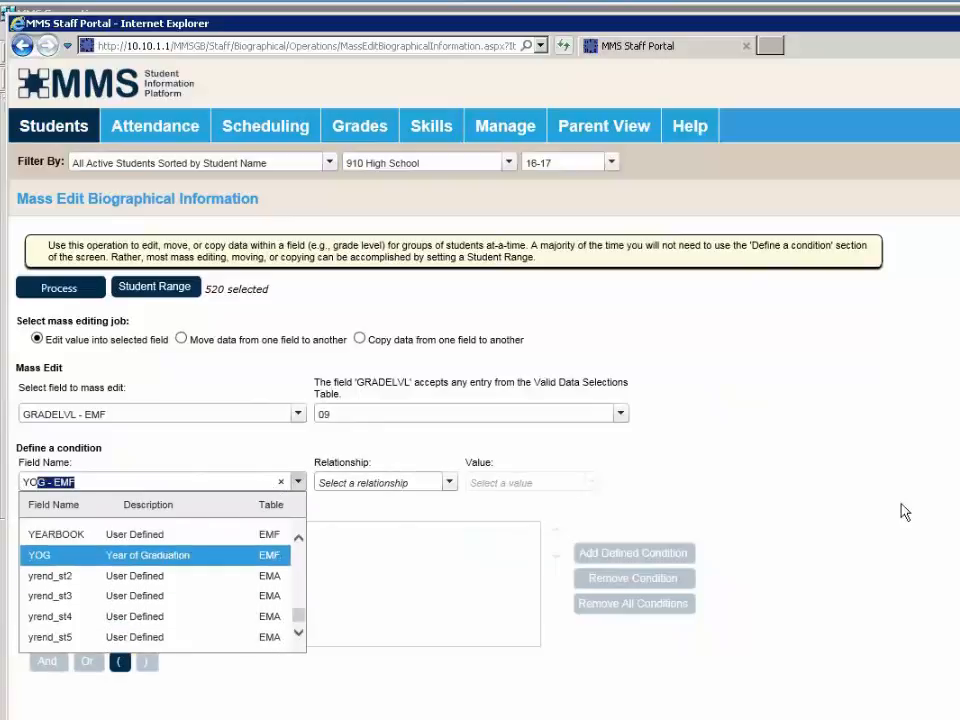
pyautogui.click(60, 555)
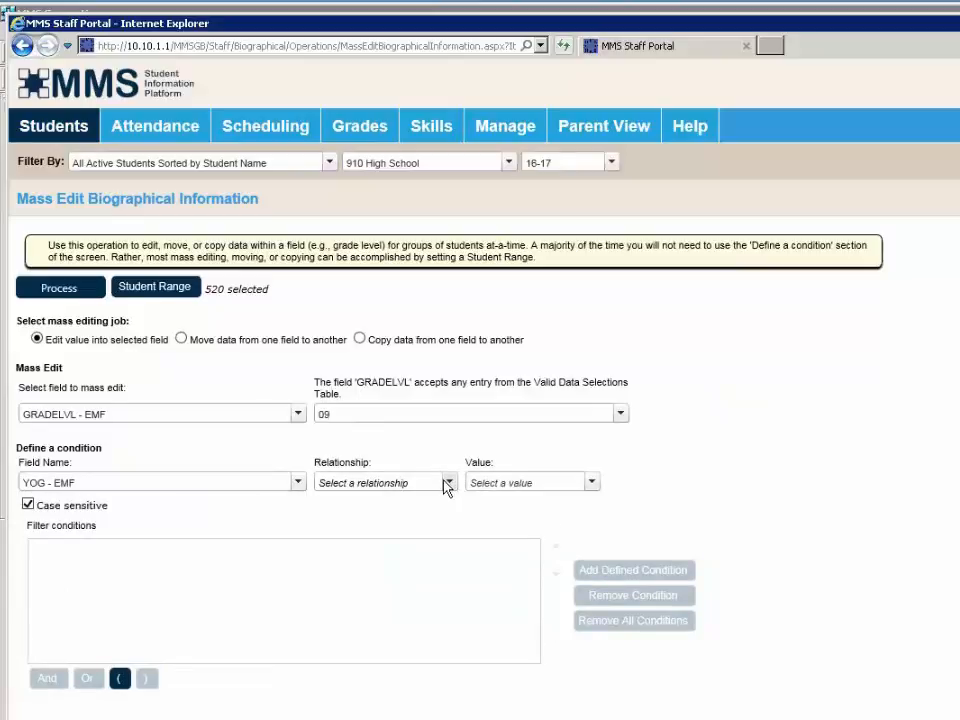
pyautogui.click(446, 486)
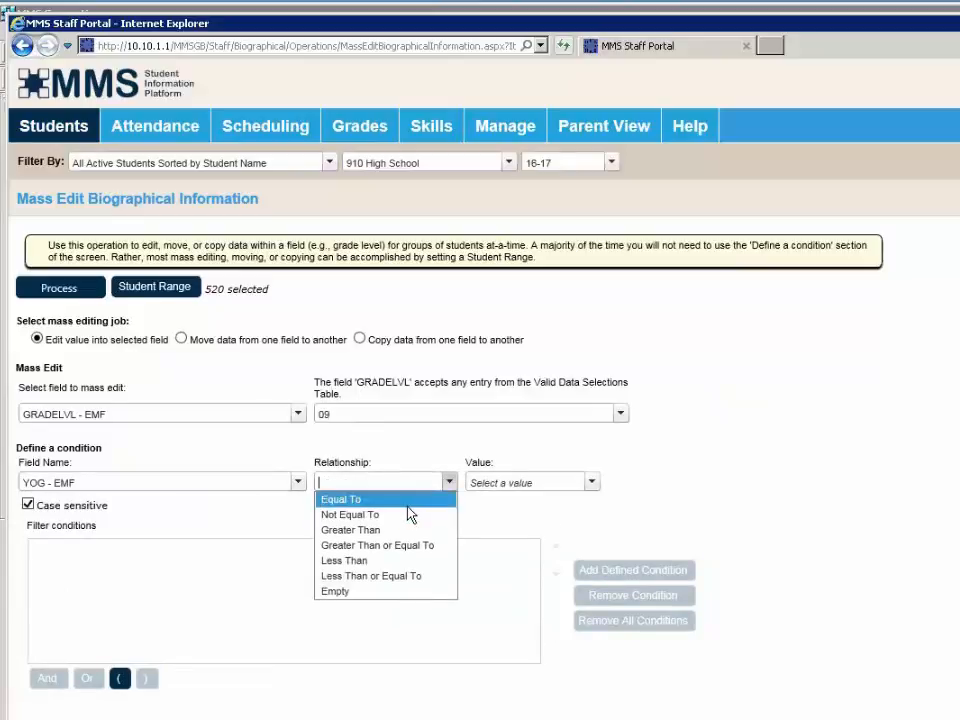
pyautogui.click(408, 500)
pyautogui.click(592, 483)
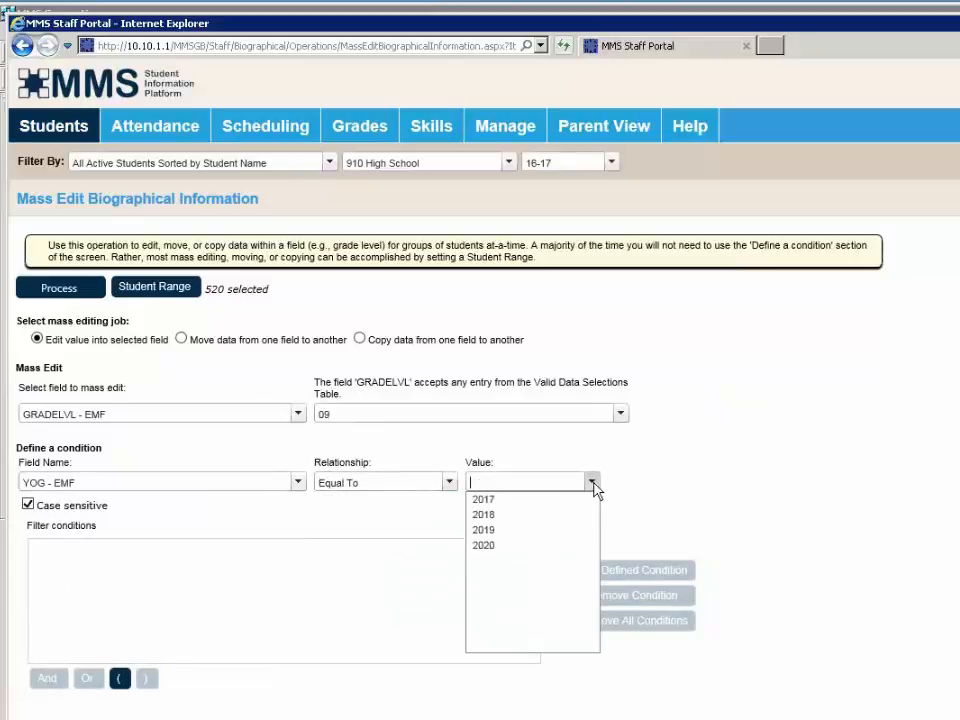
pyautogui.click(506, 547)
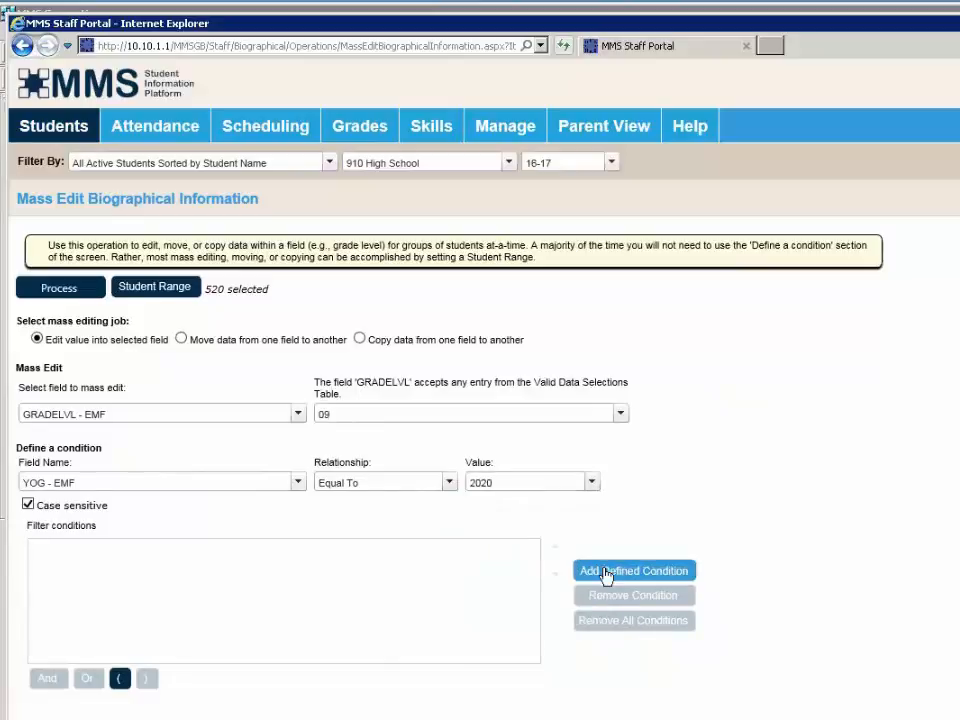
pyautogui.click(606, 572)
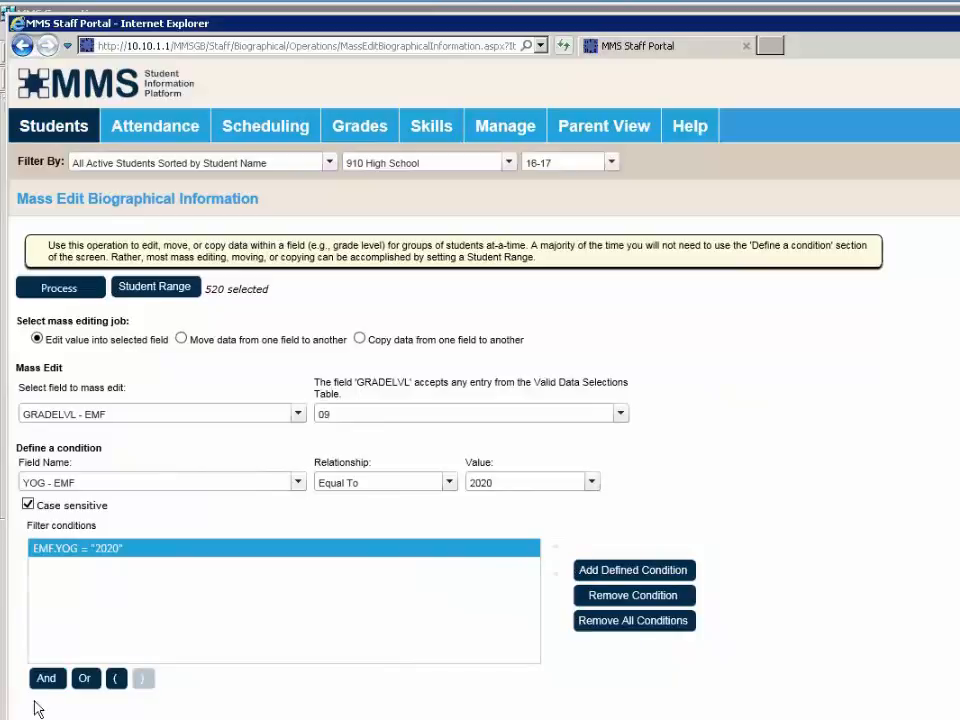
# - Process and confirm the GRADELVL 09 mass edit, changing 152 values across 520 students
pyautogui.click(60, 288)
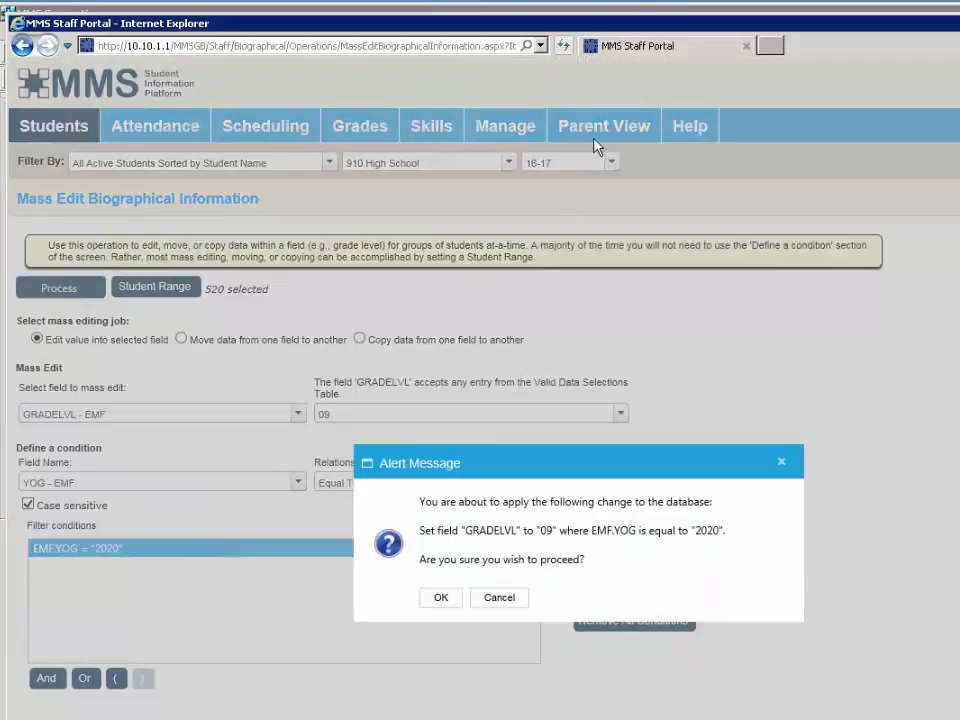
pyautogui.click(438, 599)
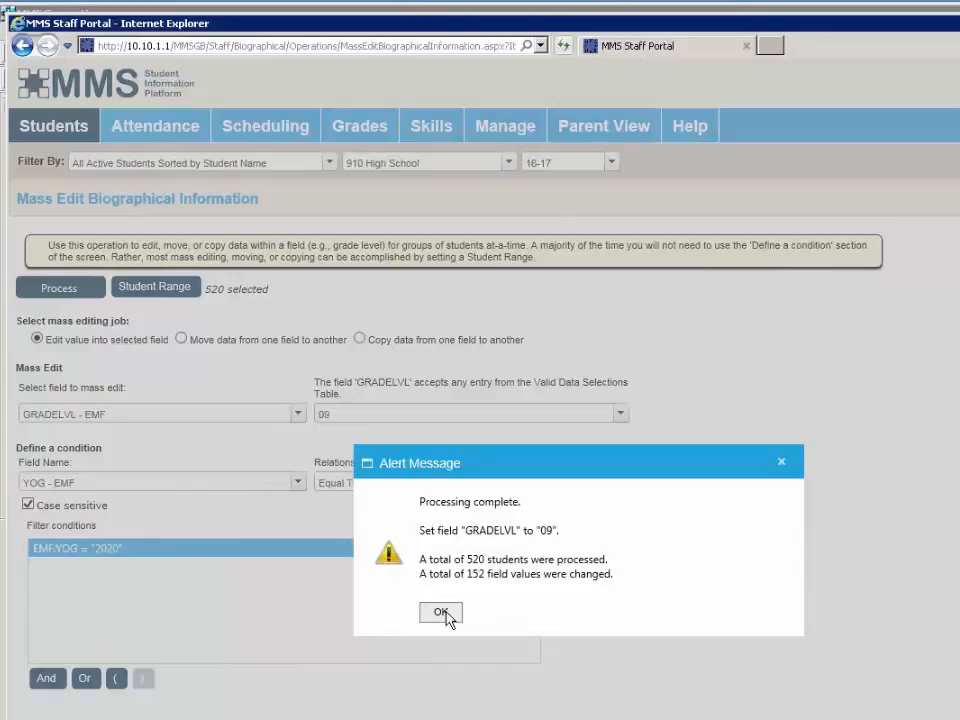
pyautogui.click(441, 612)
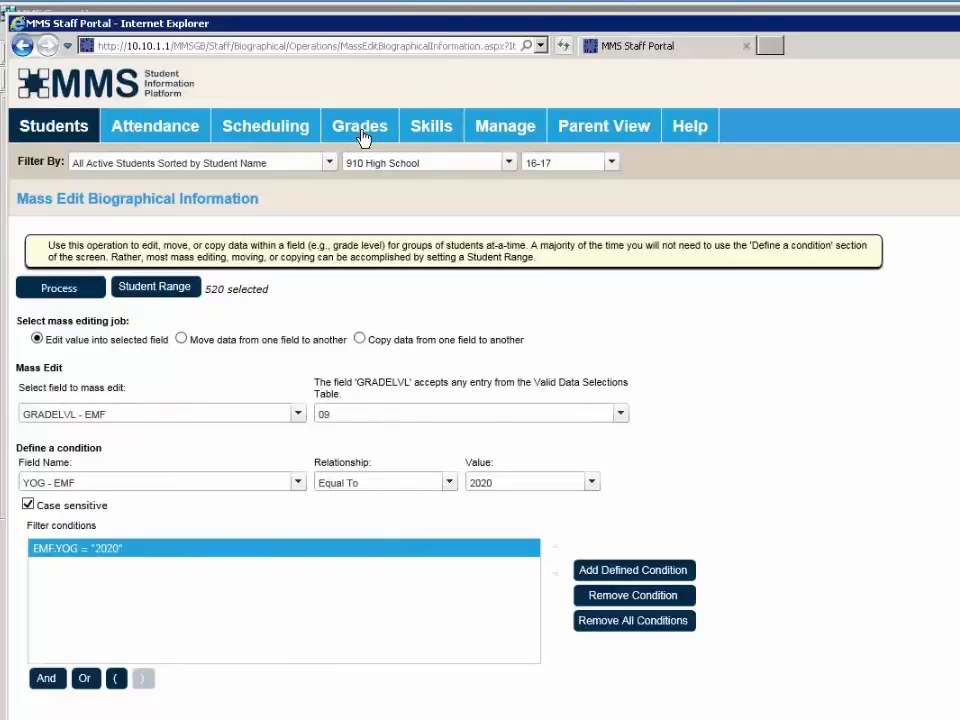
# - Open the Graduation Requirements Report from the Grades menu's Reports list
pyautogui.moveTo(362, 137)
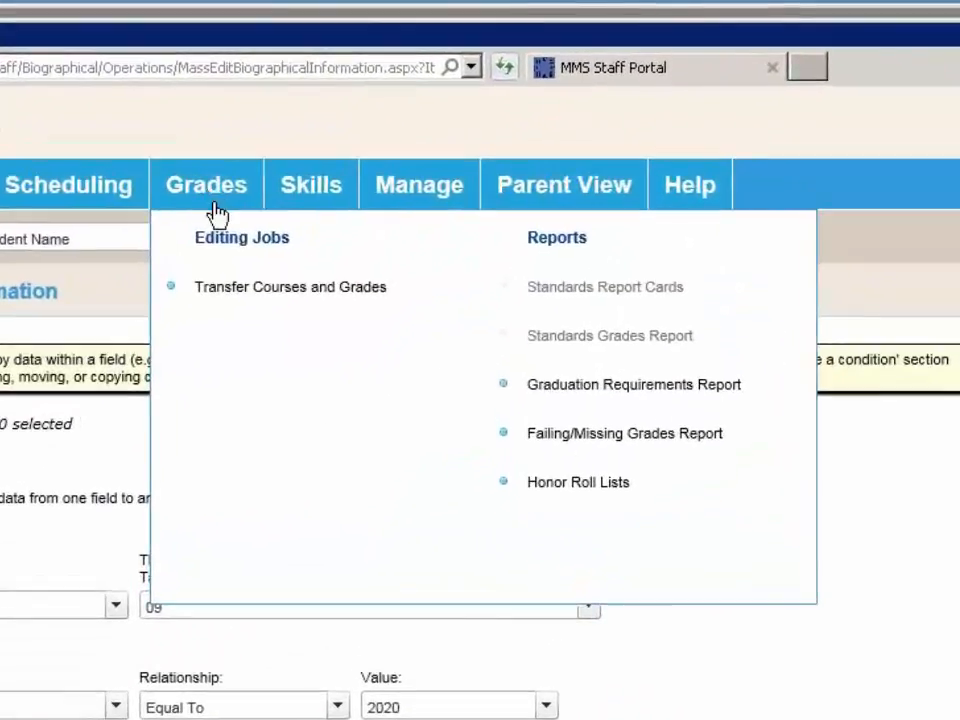
pyautogui.click(596, 394)
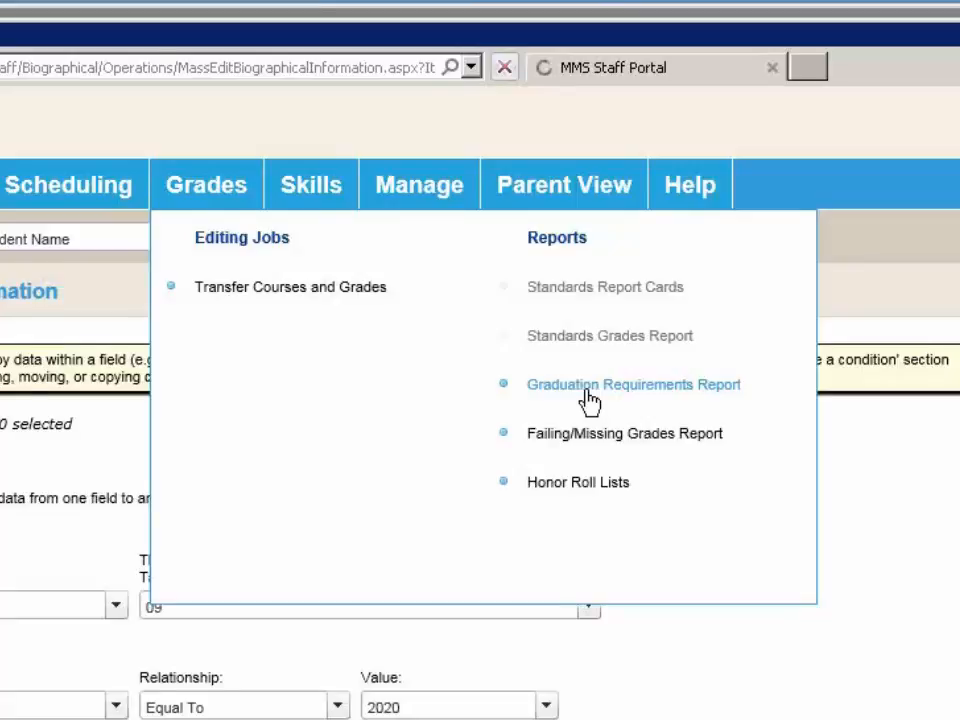
pyautogui.click(588, 398)
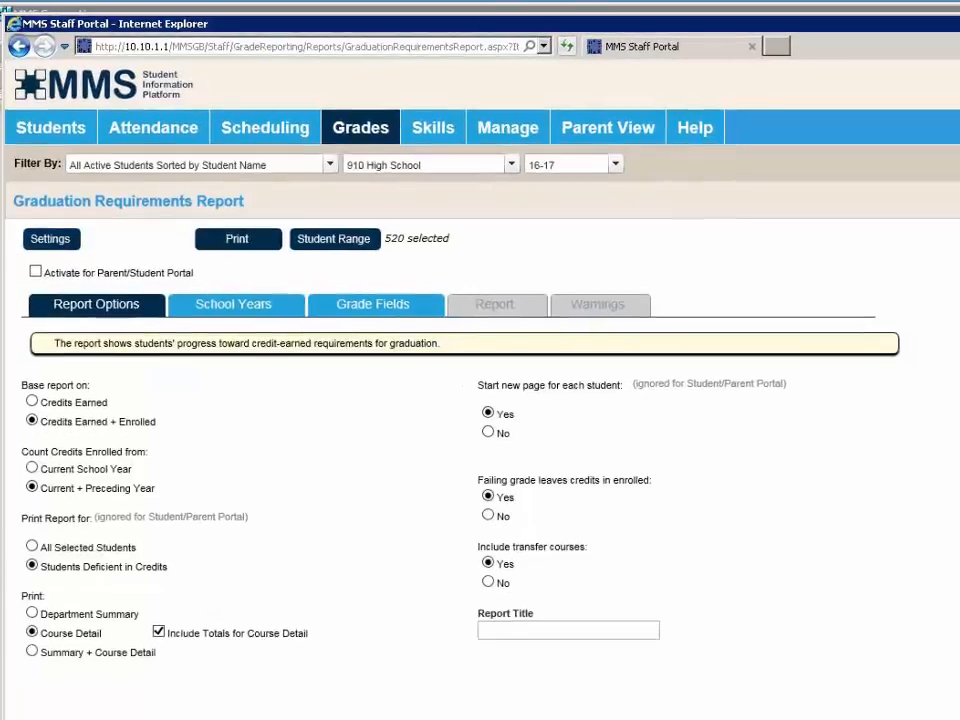
# - Recall the saved Settings (1) report options and close the settings window
pyautogui.click(50, 238)
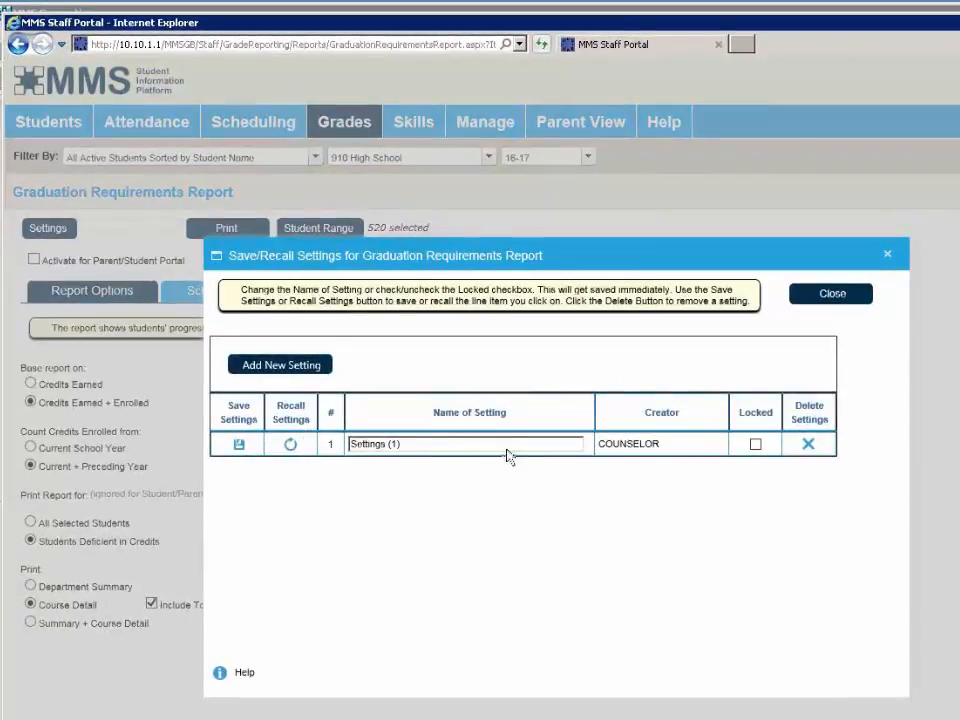
pyautogui.click(289, 446)
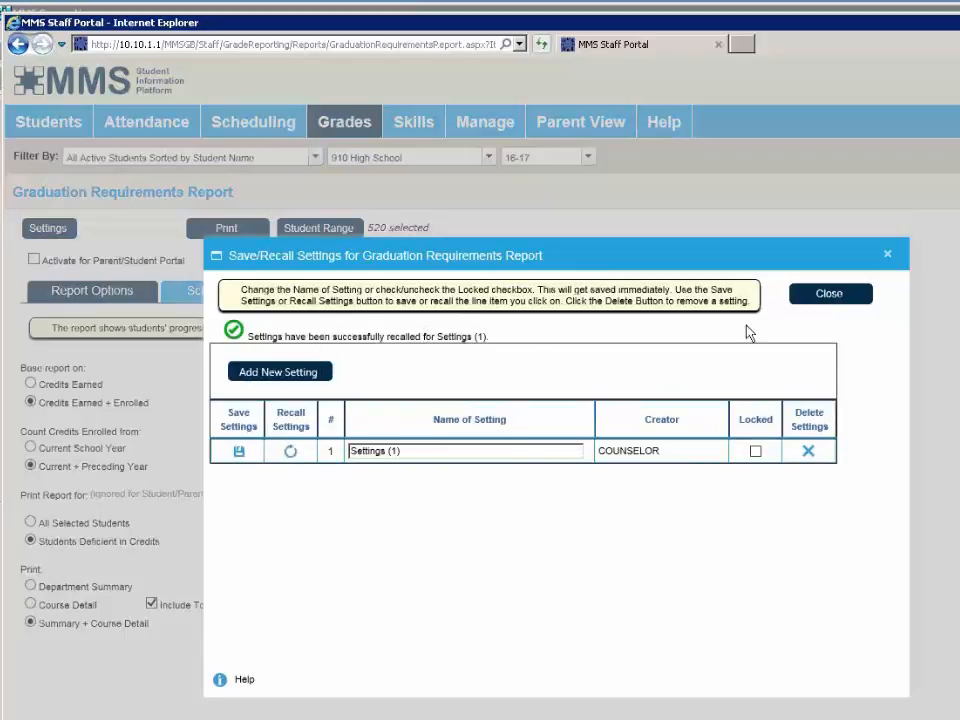
pyautogui.click(808, 298)
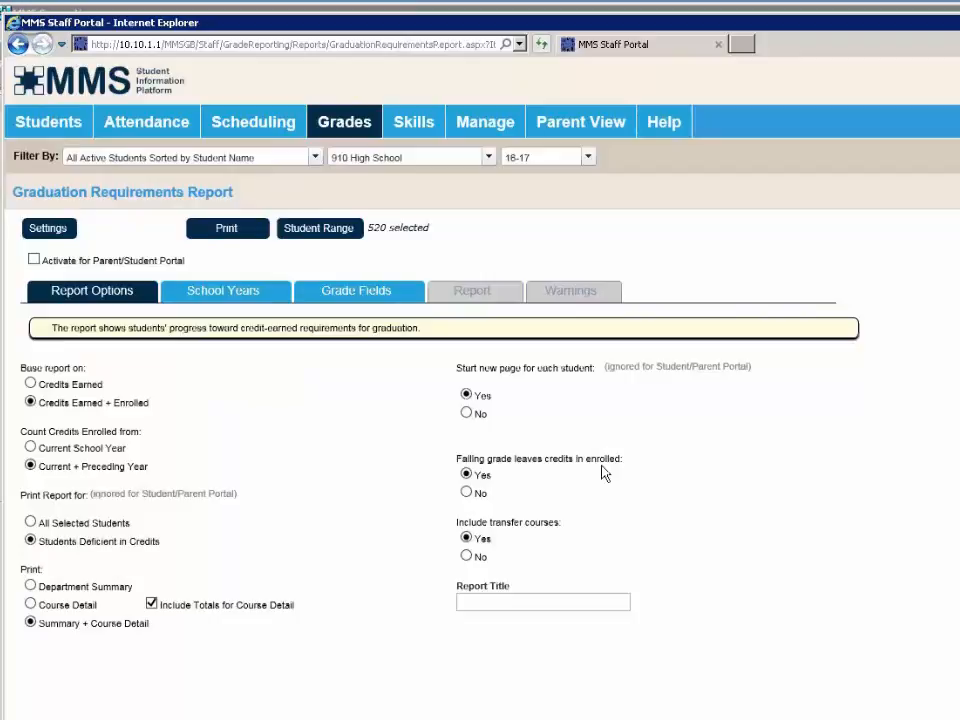
# - Set 'Failing grade leaves credits in enrolled' to No on the Report Options tab
pyautogui.click(478, 500)
# - On School Years, clear the old selections and add 2017 through grade 12
pyautogui.click(184, 296)
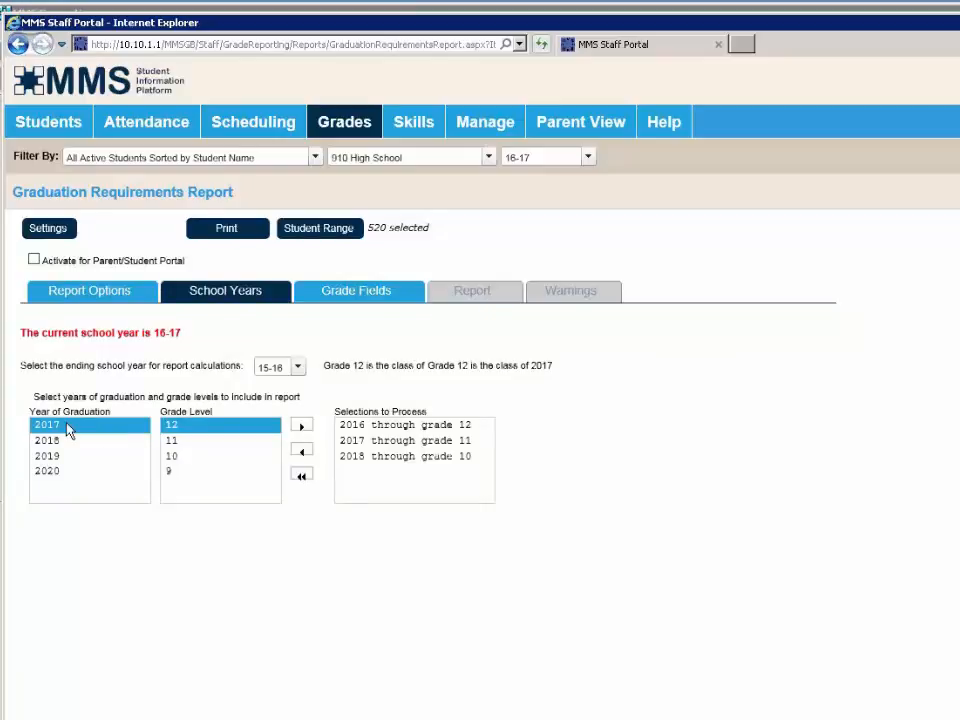
pyautogui.click(376, 427)
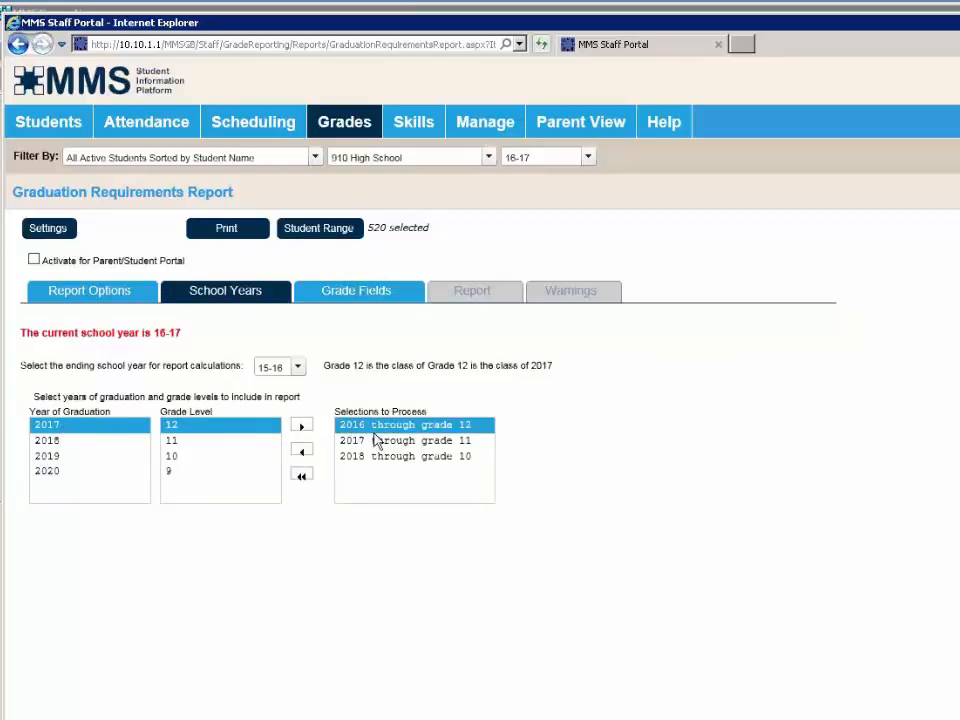
pyautogui.click(302, 476)
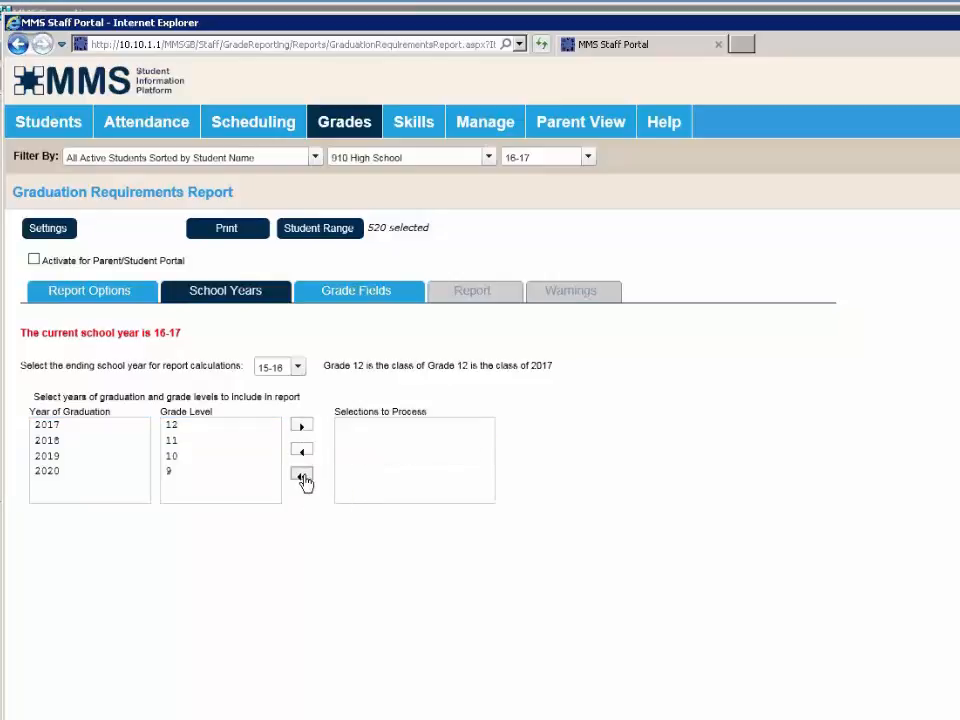
pyautogui.click(88, 428)
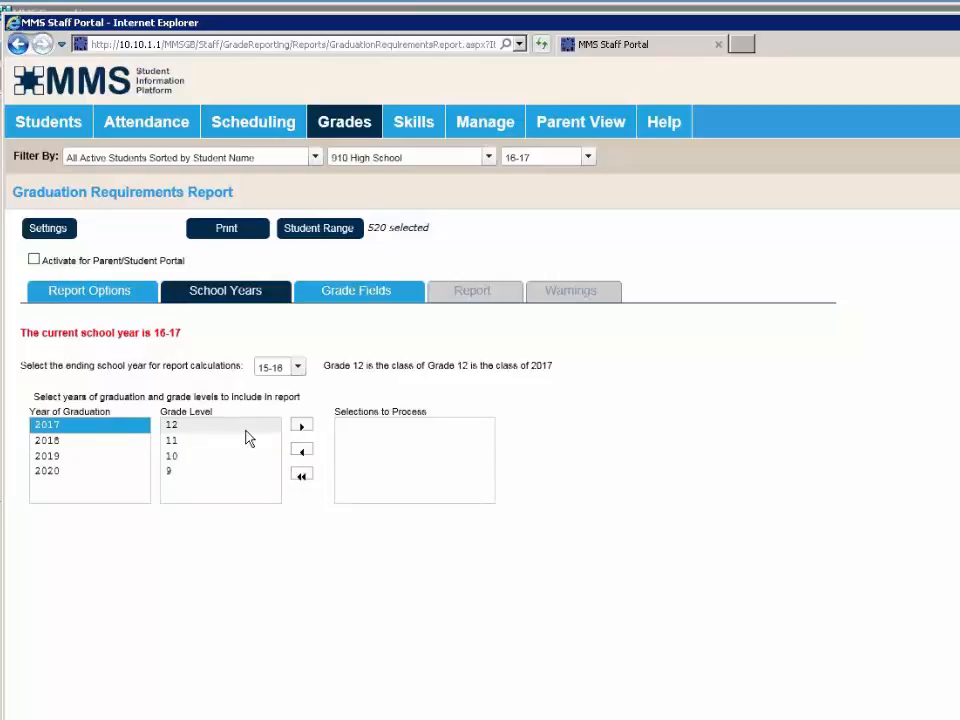
pyautogui.click(233, 427)
pyautogui.click(302, 425)
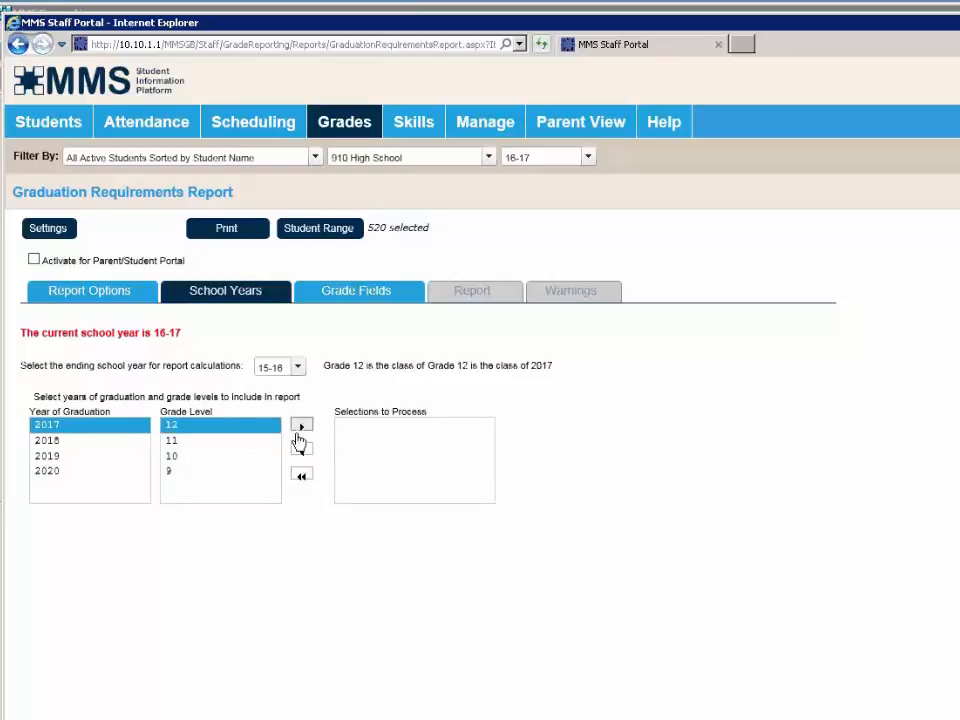
# - Add 2018 through grade 11 and 2019 through grade 10; set ending school year 16-17
pyautogui.click(128, 442)
pyautogui.click(190, 441)
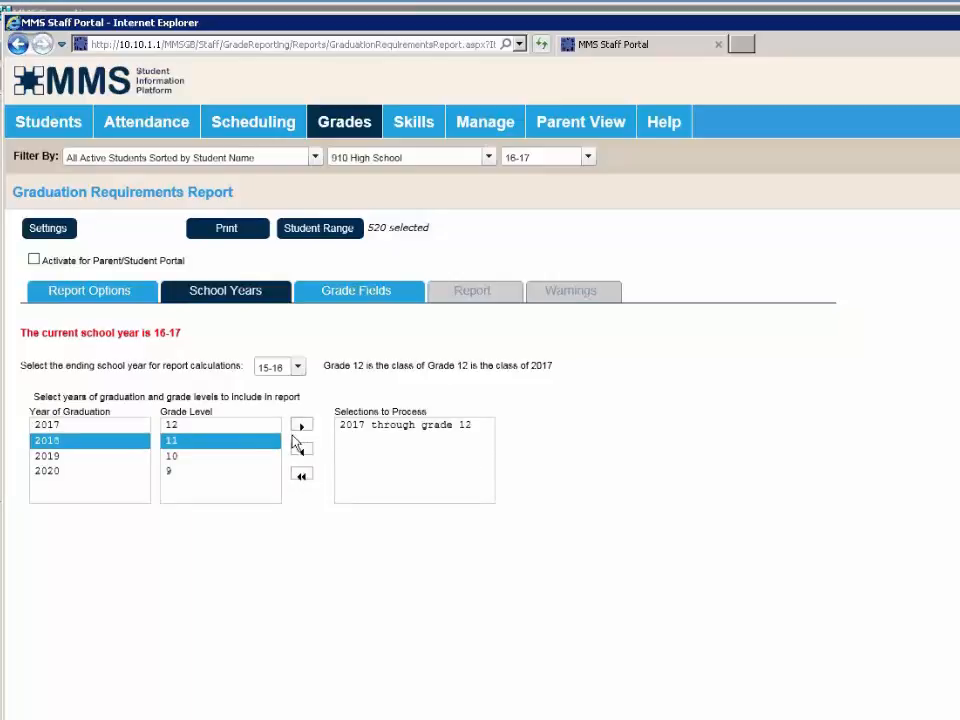
pyautogui.click(302, 427)
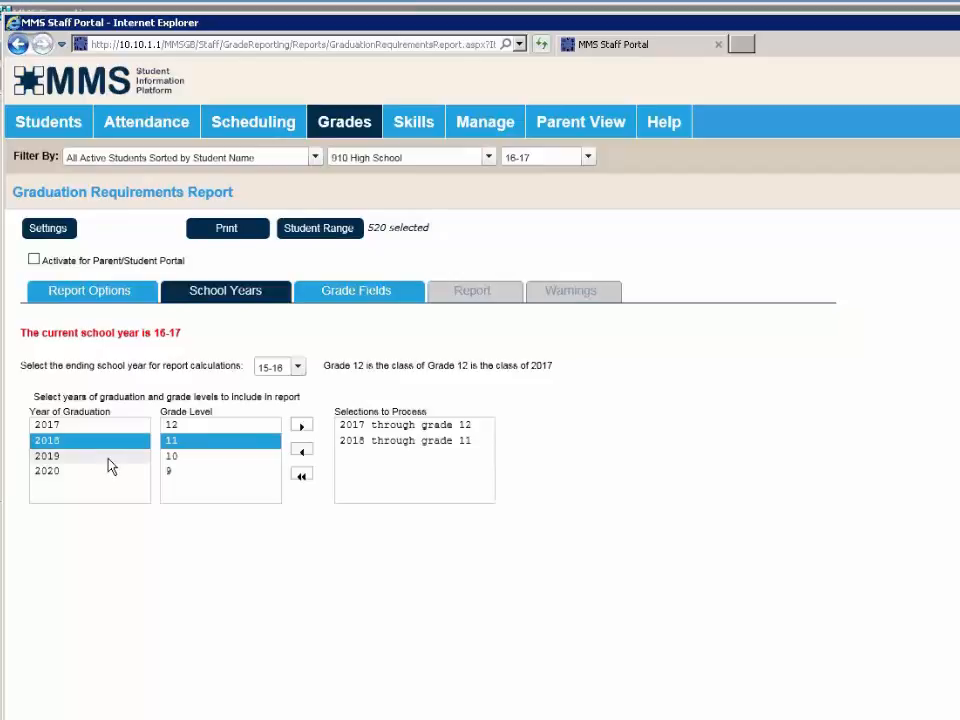
pyautogui.click(100, 458)
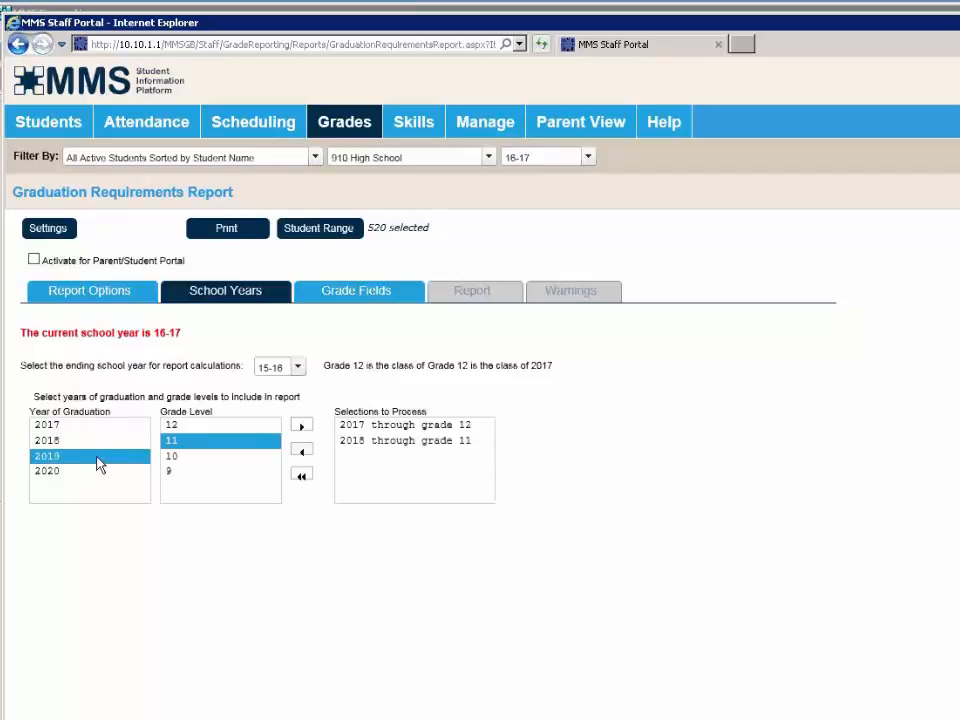
pyautogui.click(182, 459)
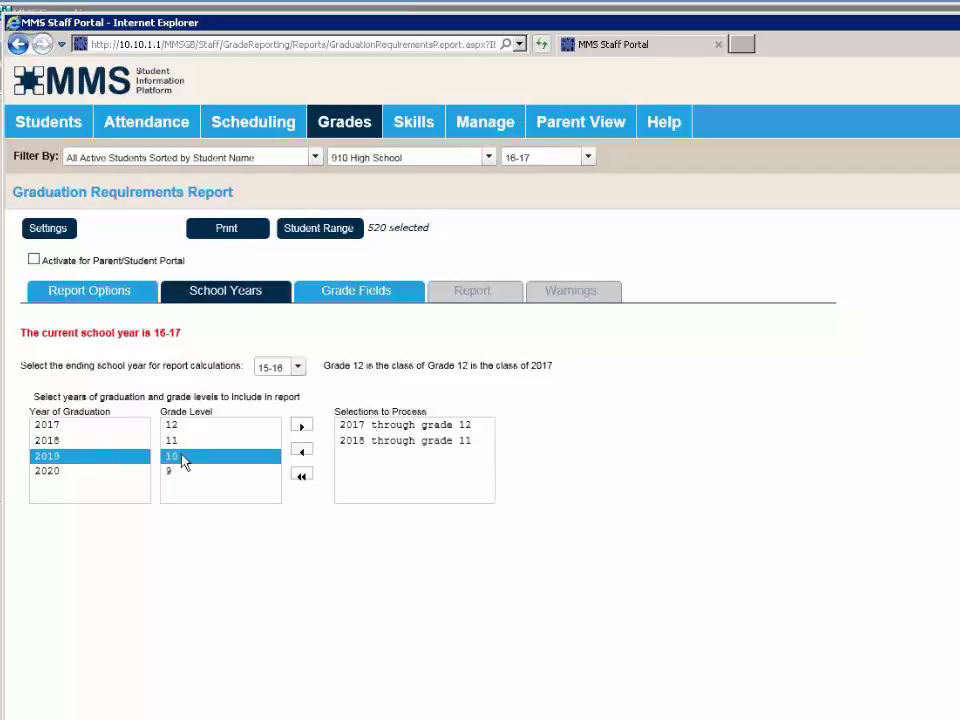
pyautogui.click(302, 427)
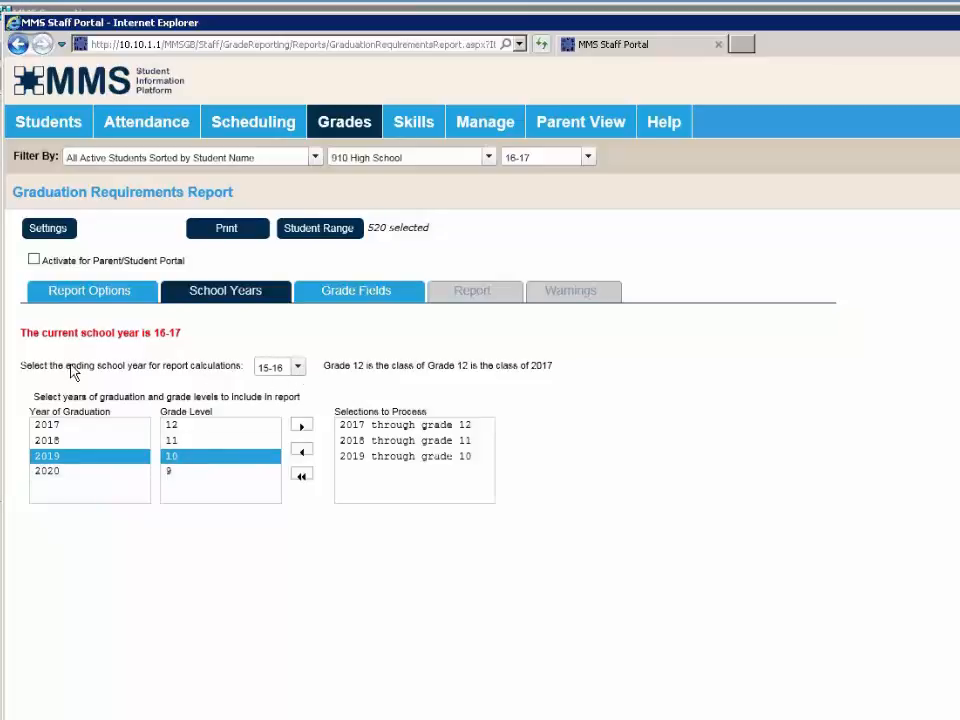
pyautogui.click(288, 369)
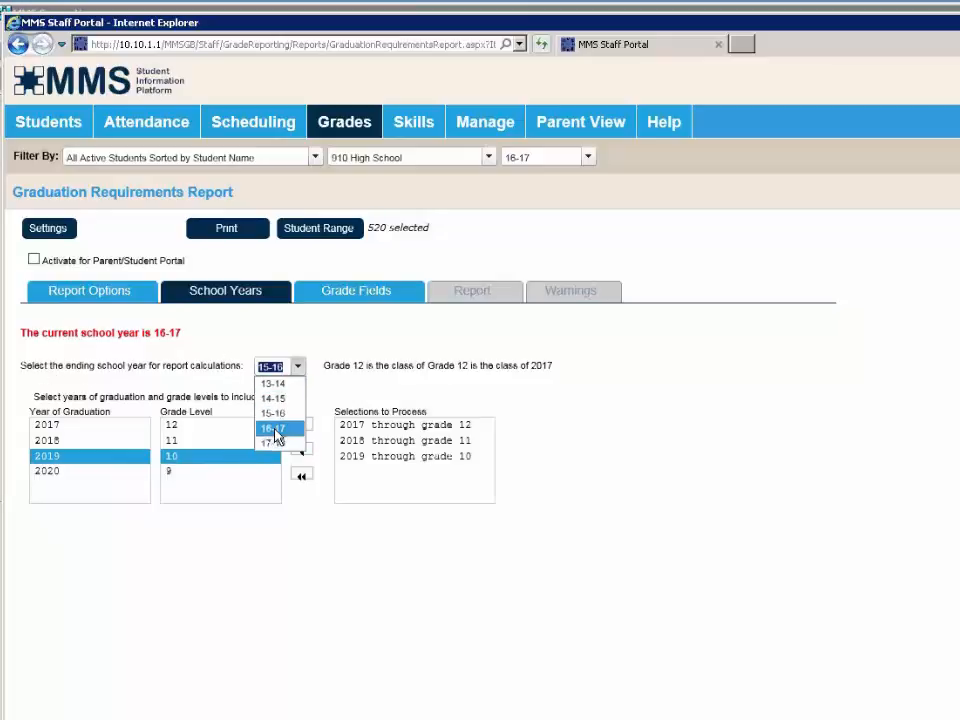
pyautogui.click(275, 430)
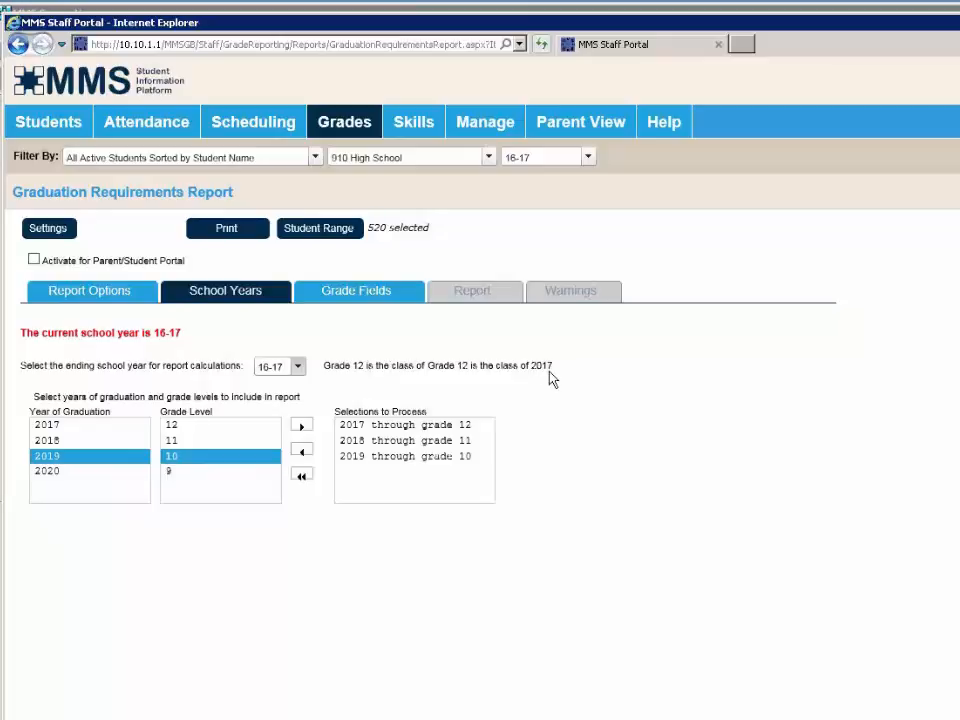
# - Rebuild the selected grade fields as Qt1 Quarter 1, Qt2 Quarter 2, Qt3 Quarter 3 and FAV Final Average
pyautogui.click(356, 296)
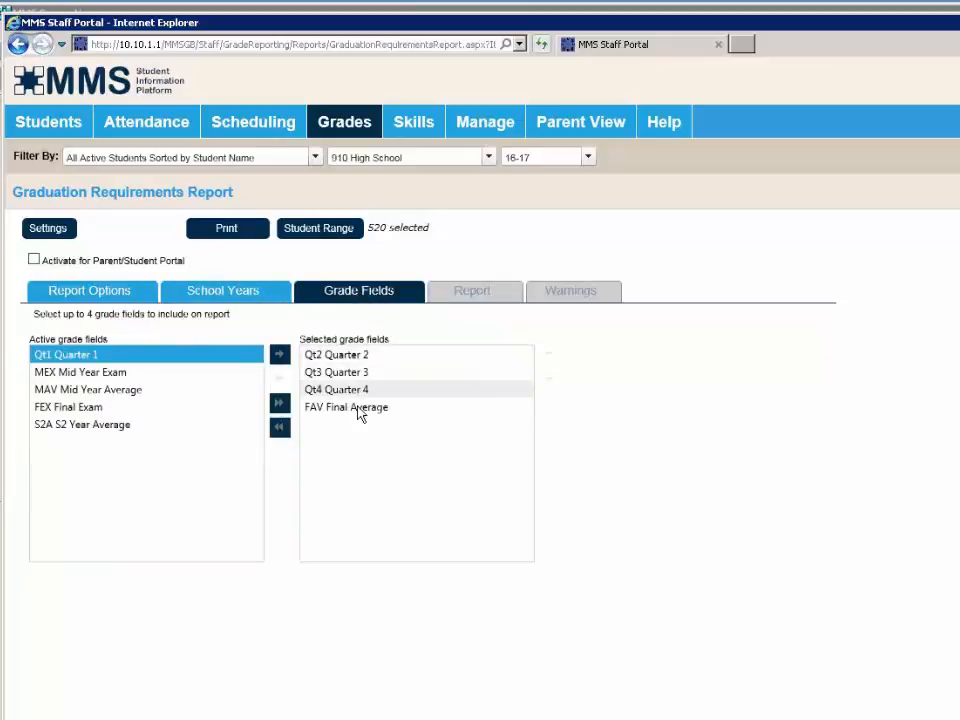
pyautogui.click(279, 358)
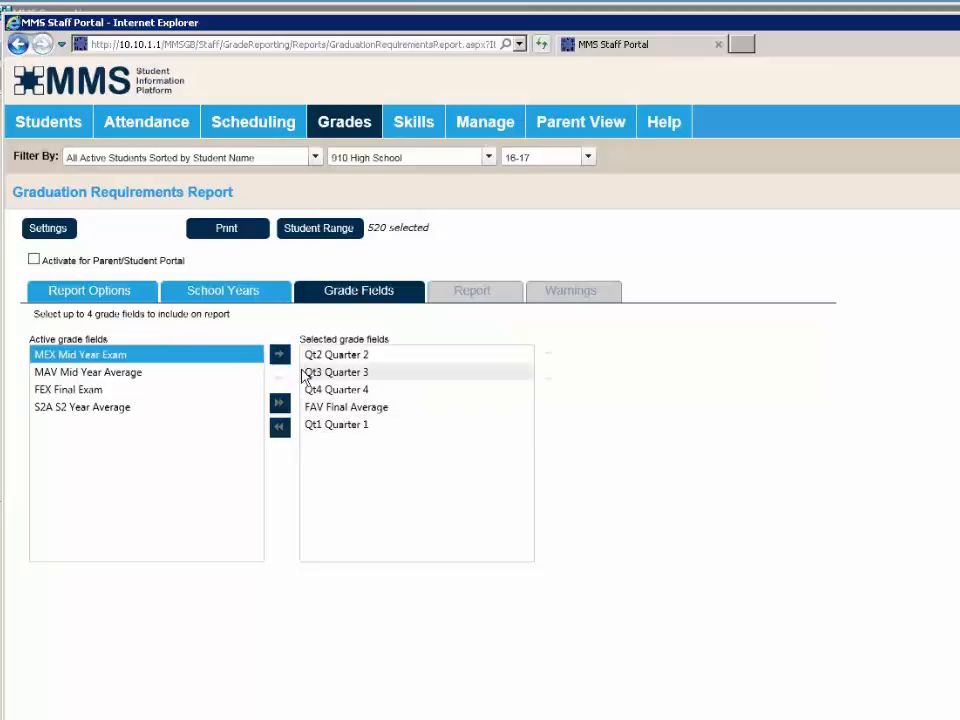
pyautogui.click(279, 426)
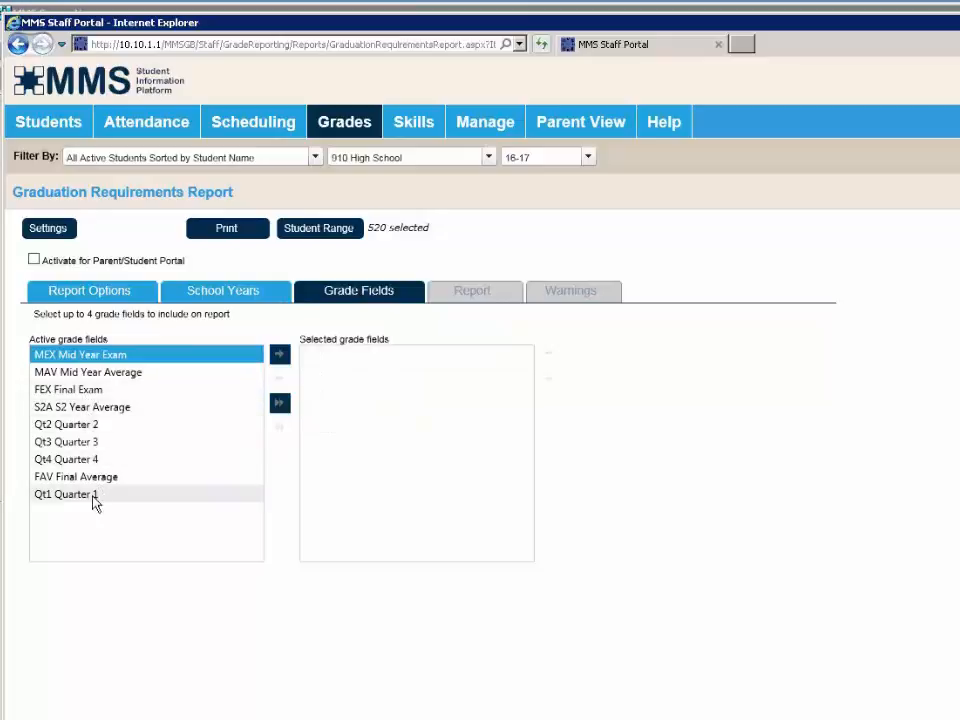
pyautogui.click(93, 495)
pyautogui.click(280, 357)
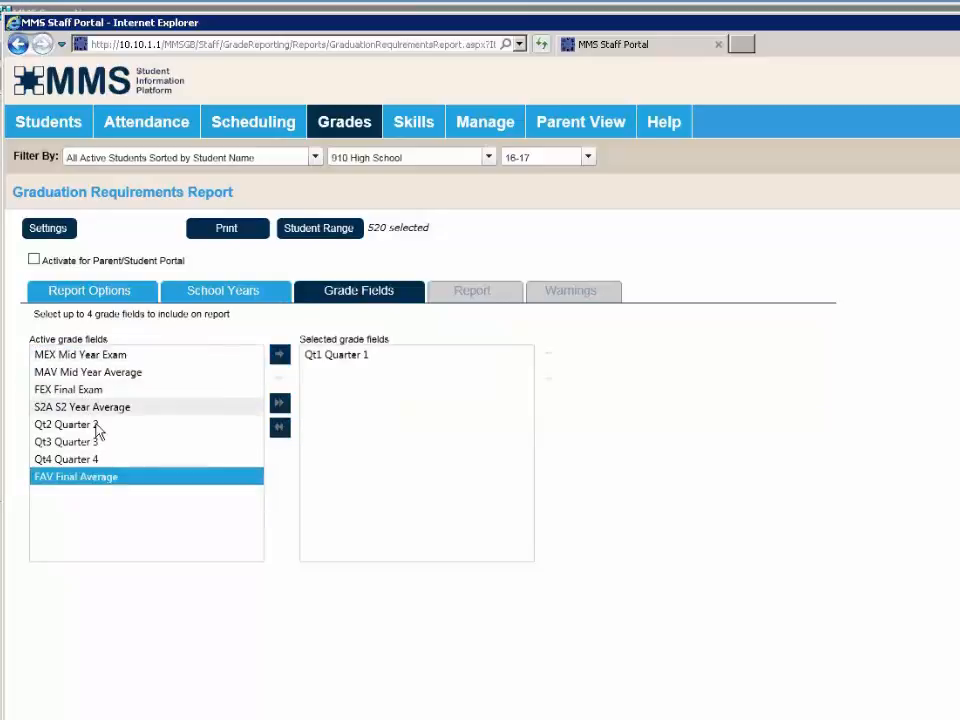
pyautogui.click(95, 428)
pyautogui.click(280, 356)
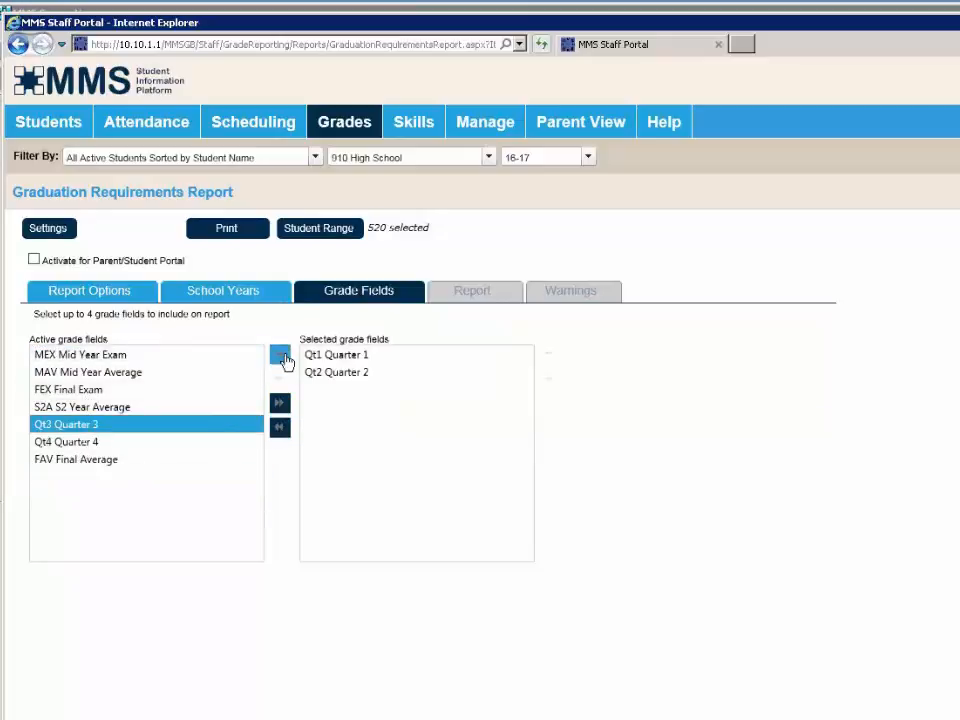
pyautogui.click(283, 358)
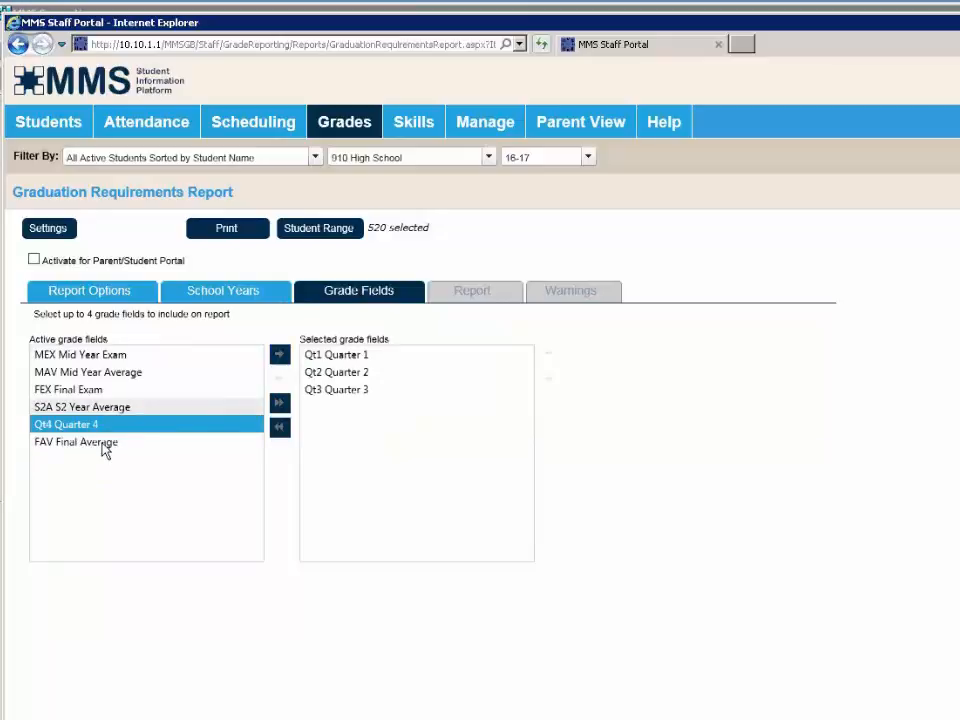
pyautogui.click(105, 445)
pyautogui.click(279, 362)
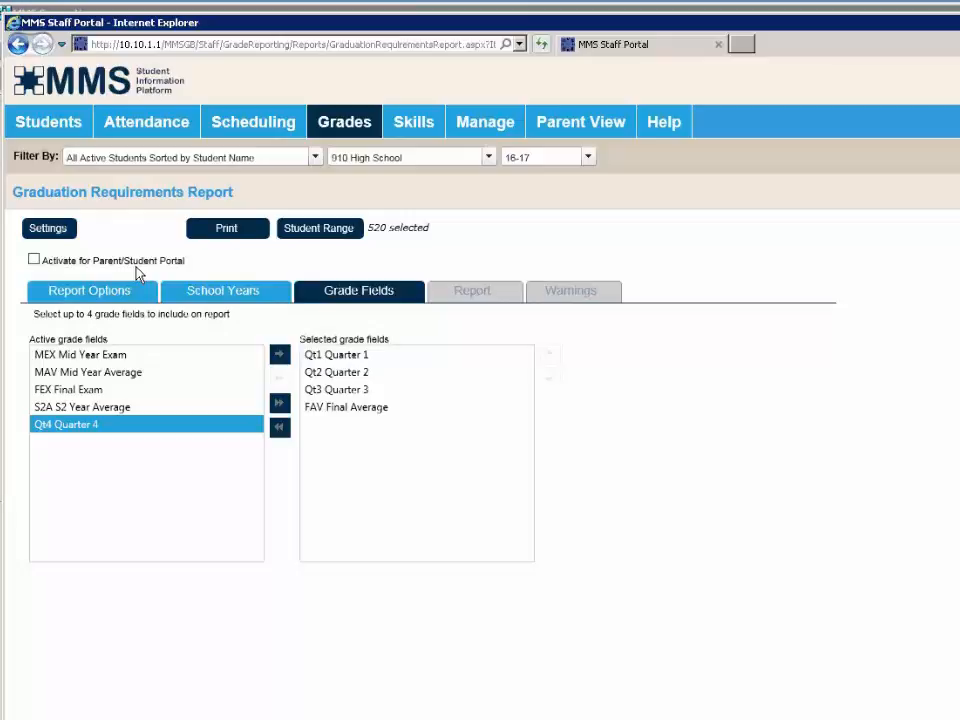
# - Rename Settings (1) to '2017-2019 summary and detail', save it, and close the settings list
pyautogui.click(65, 232)
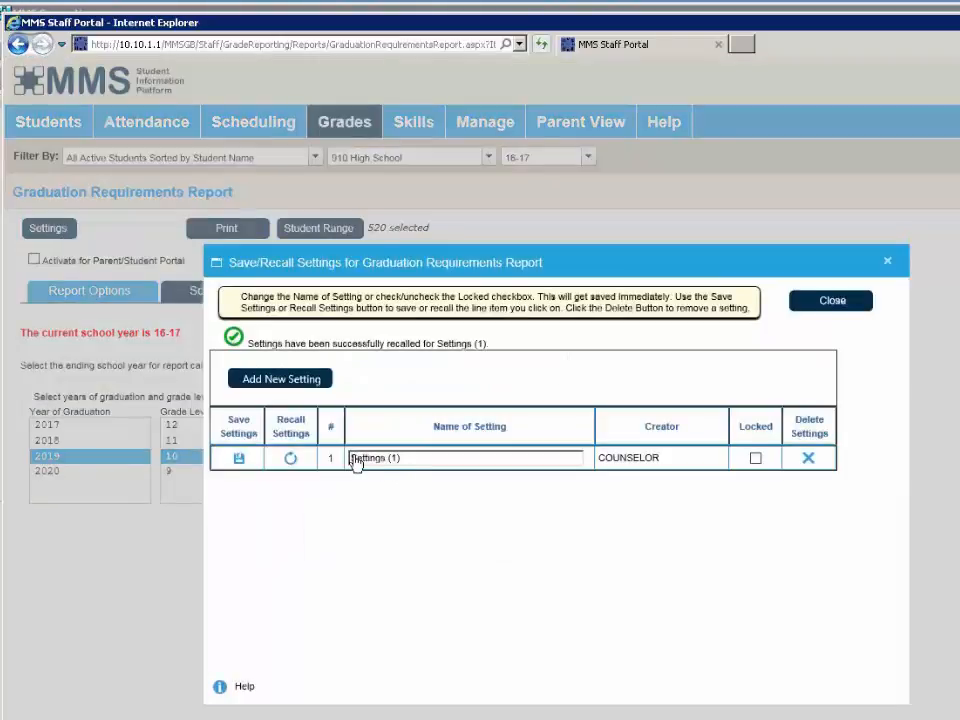
pyautogui.moveTo(352, 458); pyautogui.dragTo(421, 468)
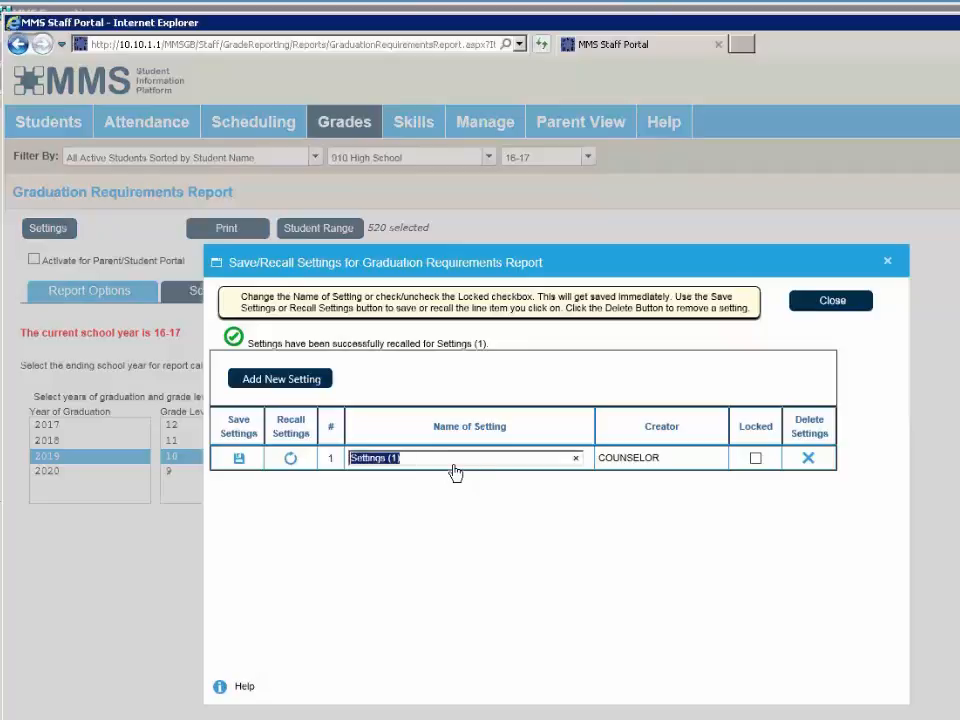
pyautogui.write('2017')
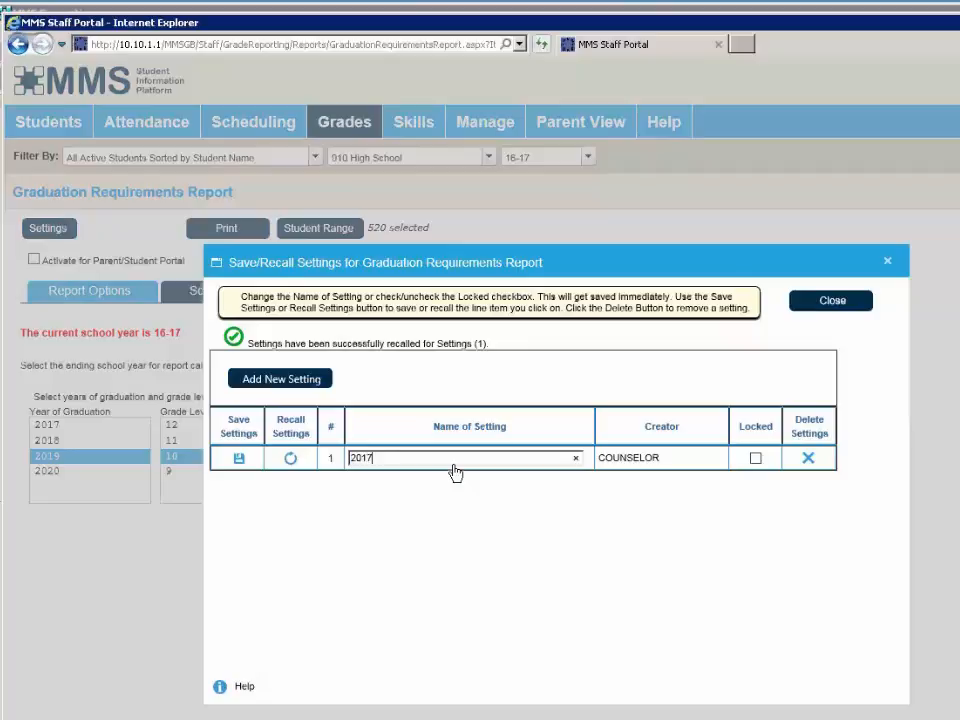
pyautogui.write('-2019 summary')
pyautogui.write('and detail')
pyautogui.click(240, 462)
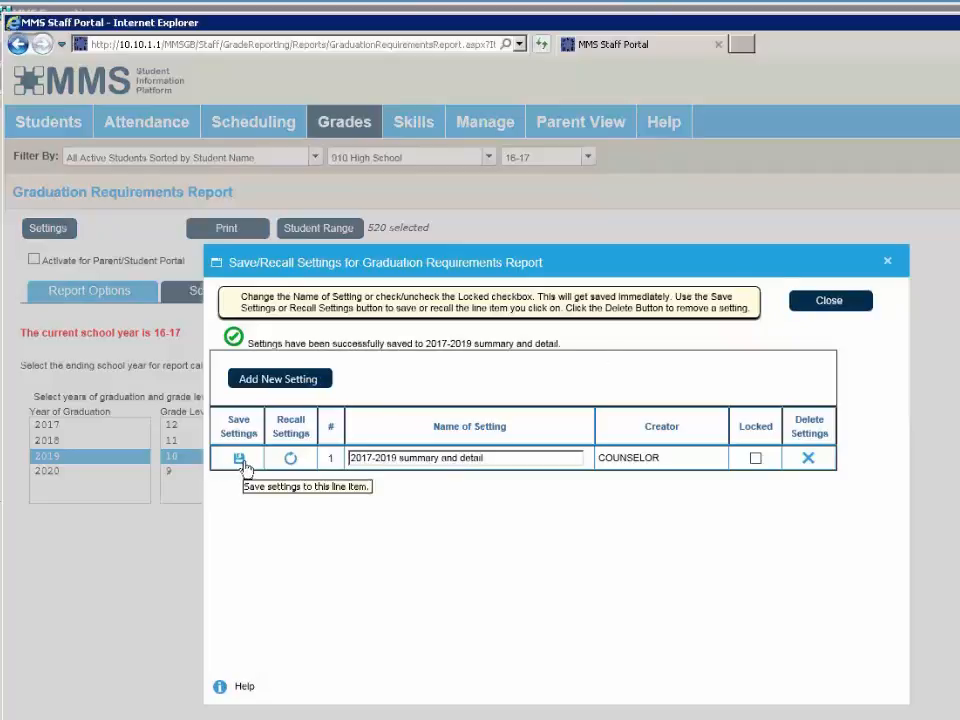
pyautogui.click(847, 305)
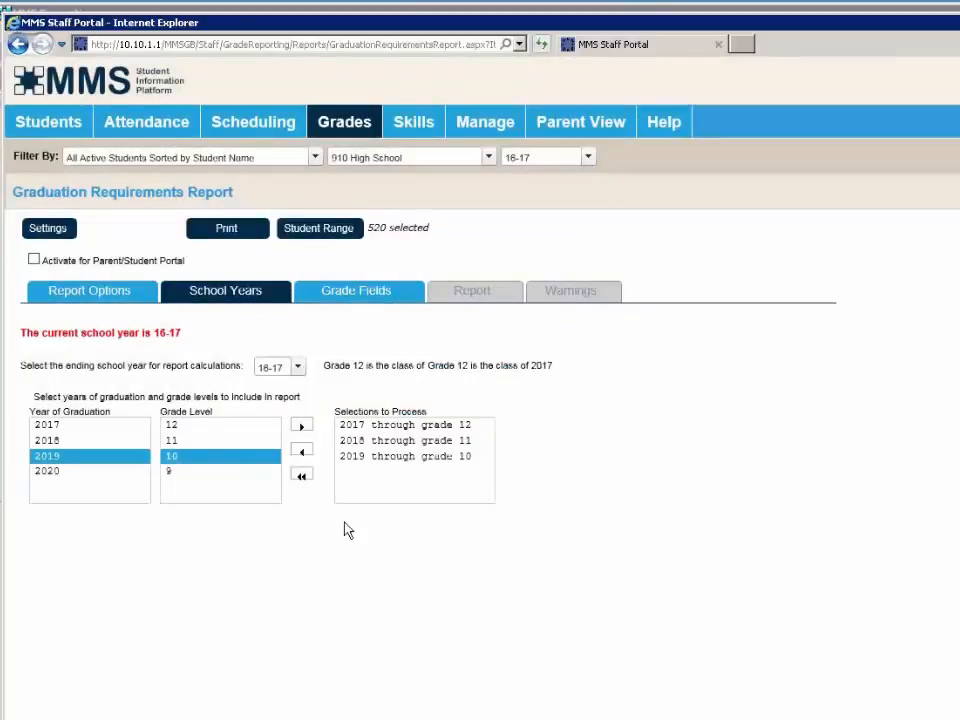
# - Add graduation year 2020 through grade 9 to the selections and print a Department Summary
pyautogui.click(70, 474)
pyautogui.click(174, 472)
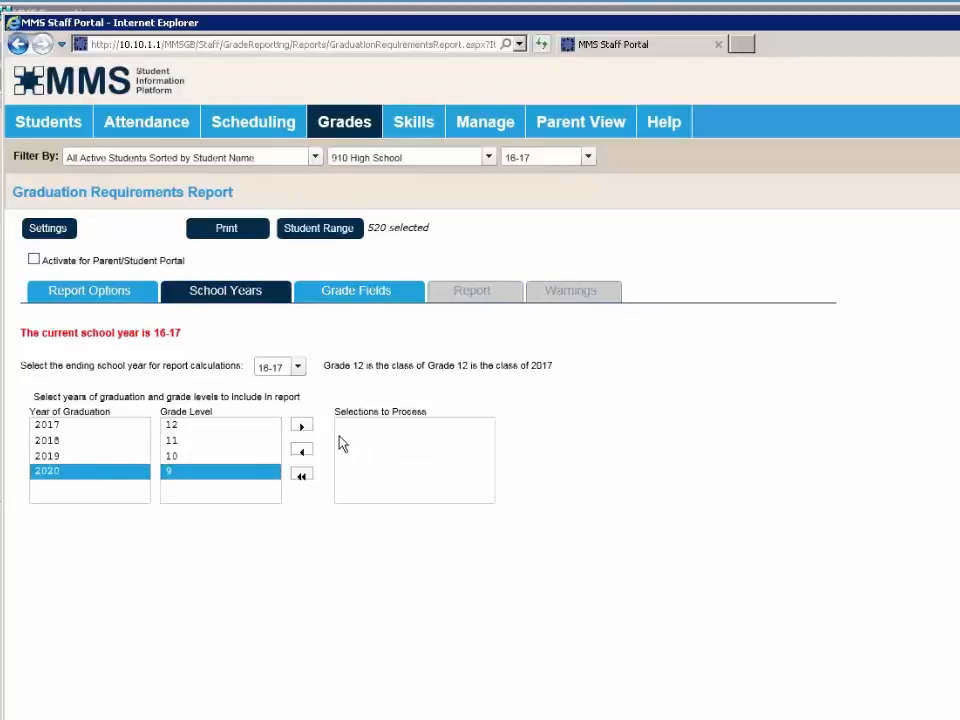
pyautogui.click(303, 426)
pyautogui.click(87, 290)
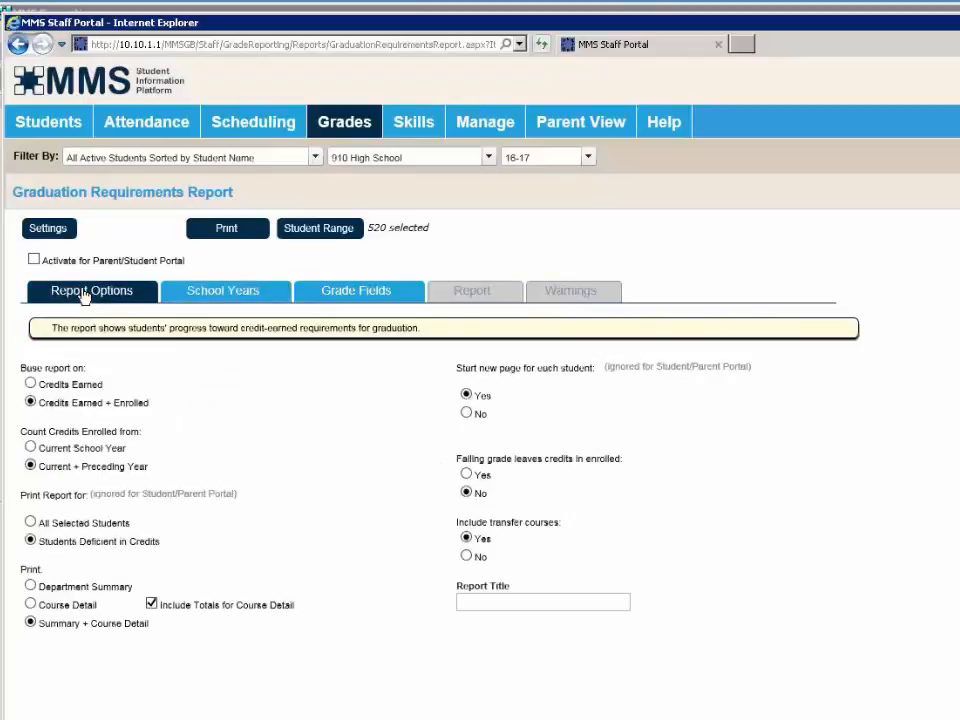
pyautogui.click(80, 589)
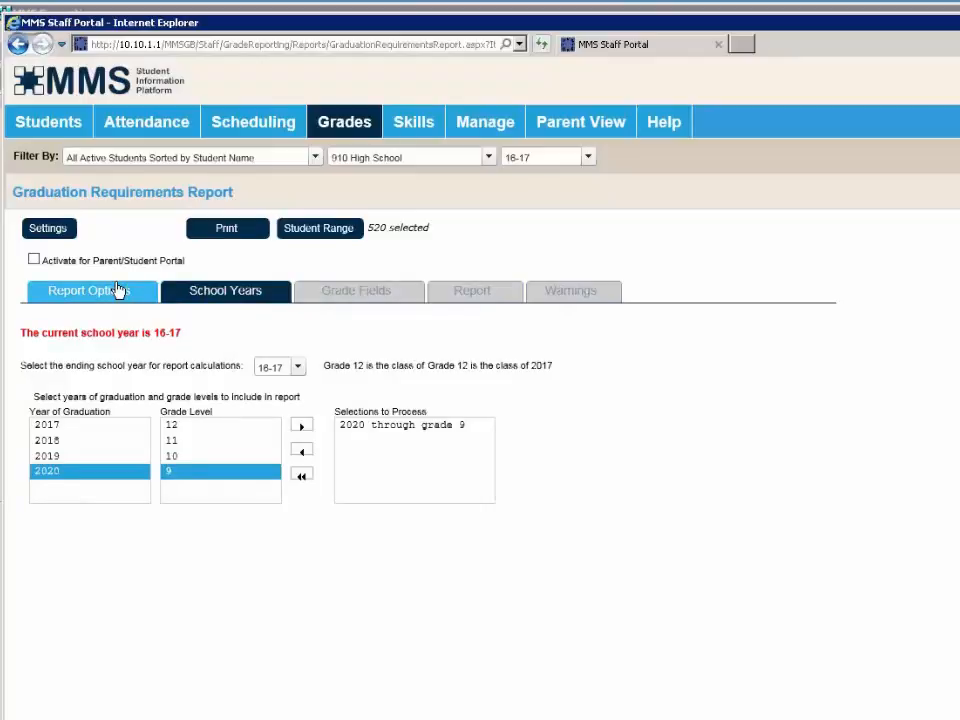
# - Add a second saved setting named '2020 summary' holding the current report settings
pyautogui.click(63, 231)
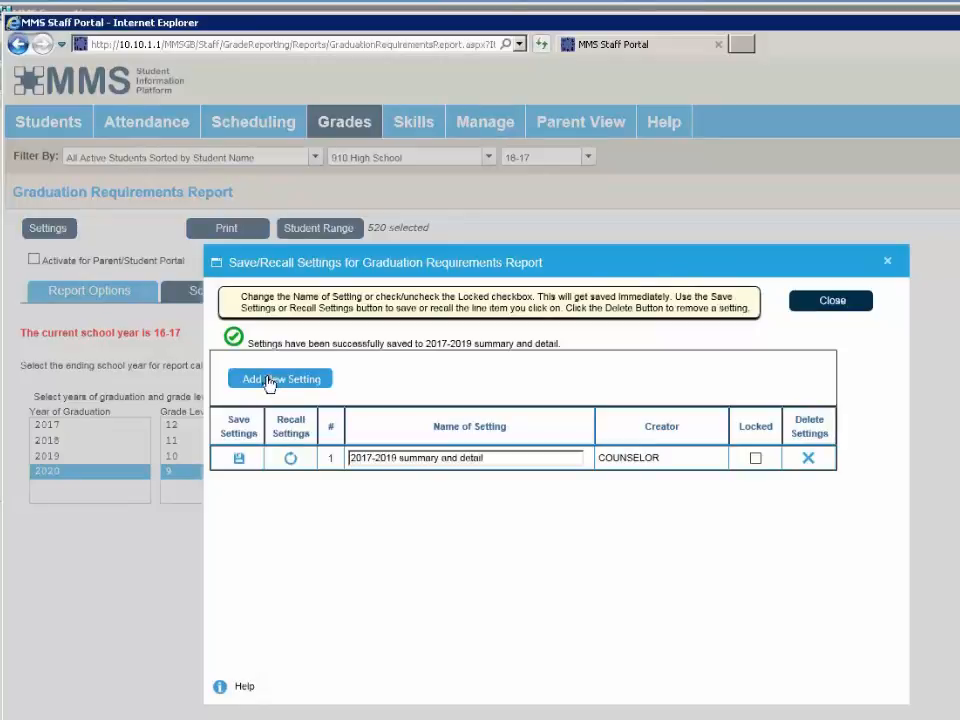
pyautogui.click(268, 381)
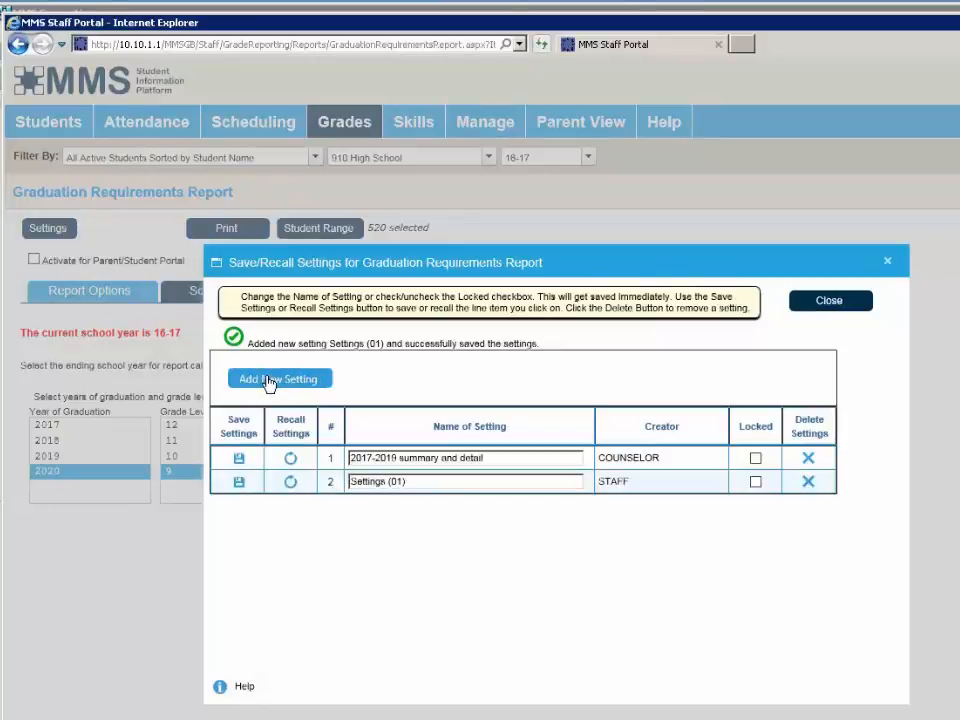
pyautogui.click(484, 483)
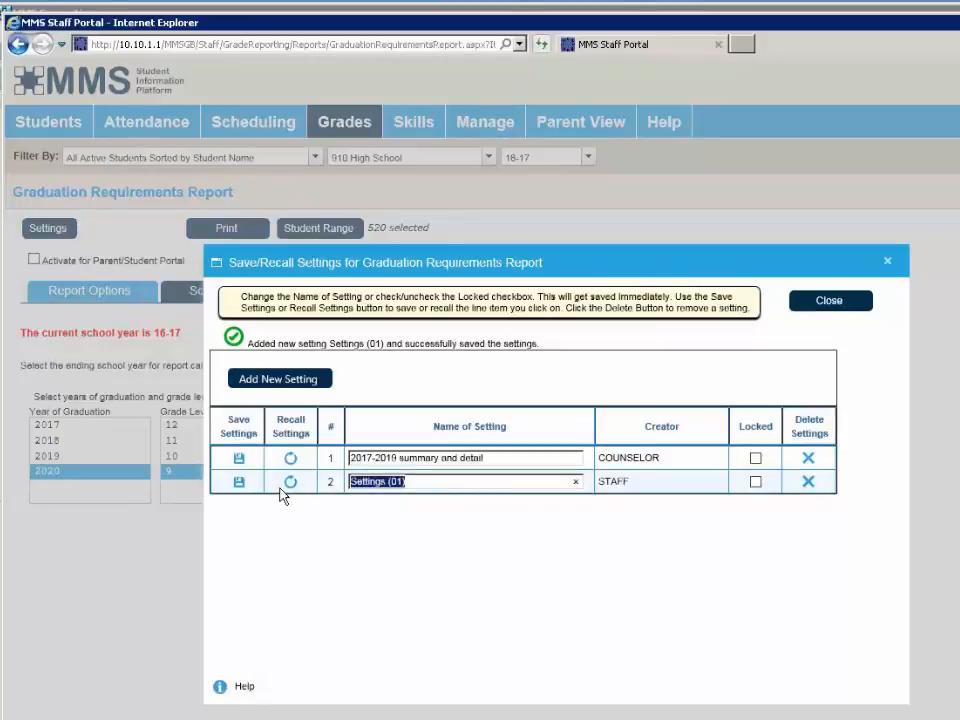
pyautogui.write('2020')
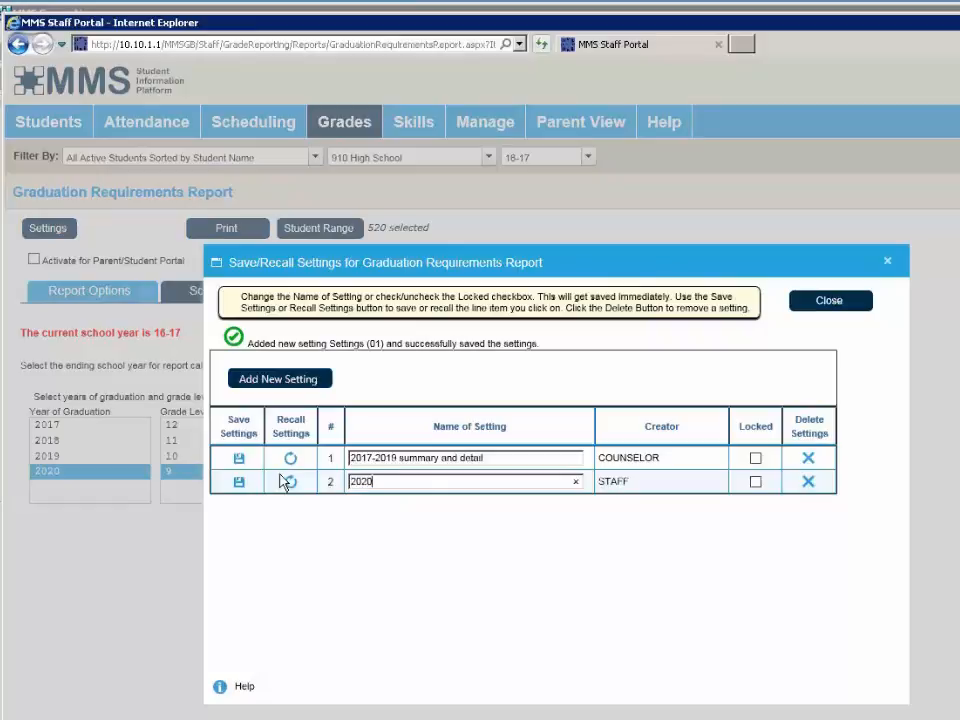
pyautogui.write(' summary')
pyautogui.click(240, 484)
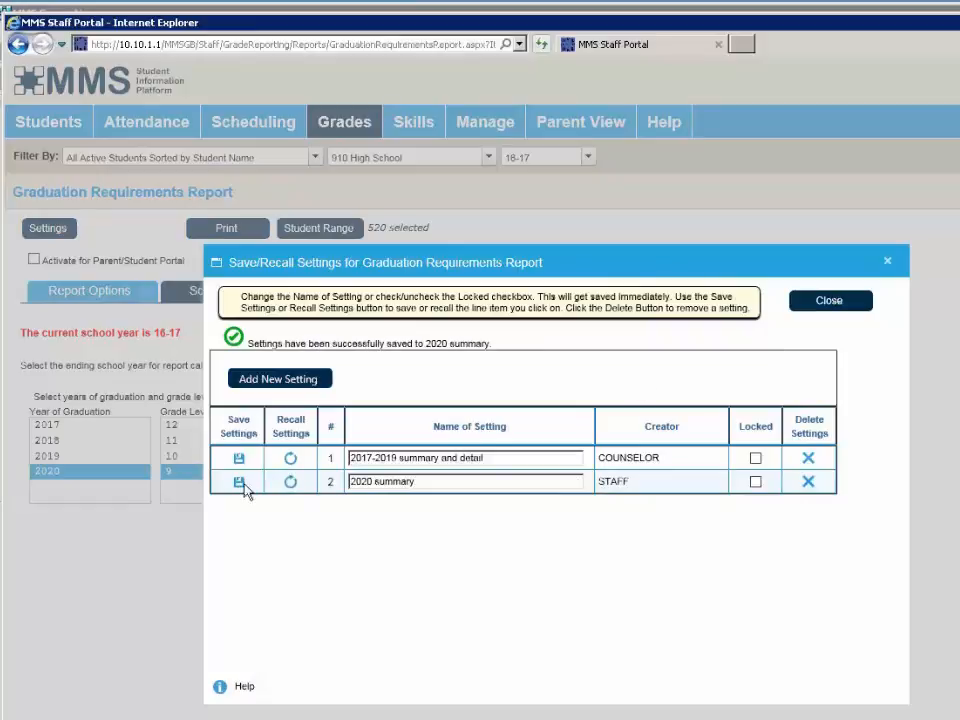
pyautogui.click(826, 303)
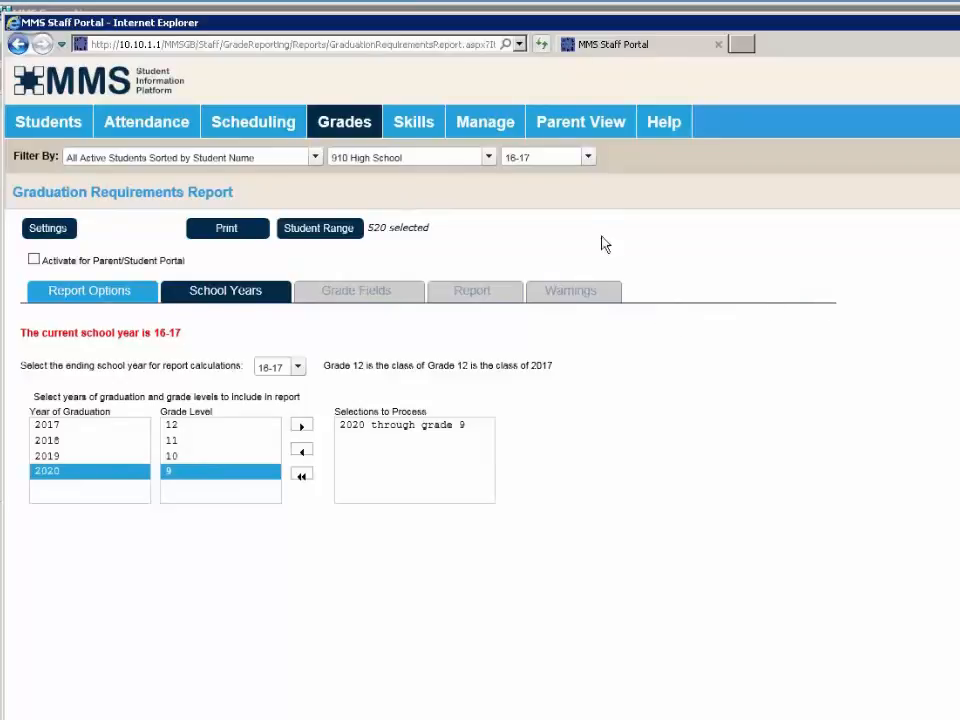
# - Switch the school year to 15-16 and set course registration to the 16-17 school year
pyautogui.click(562, 159)
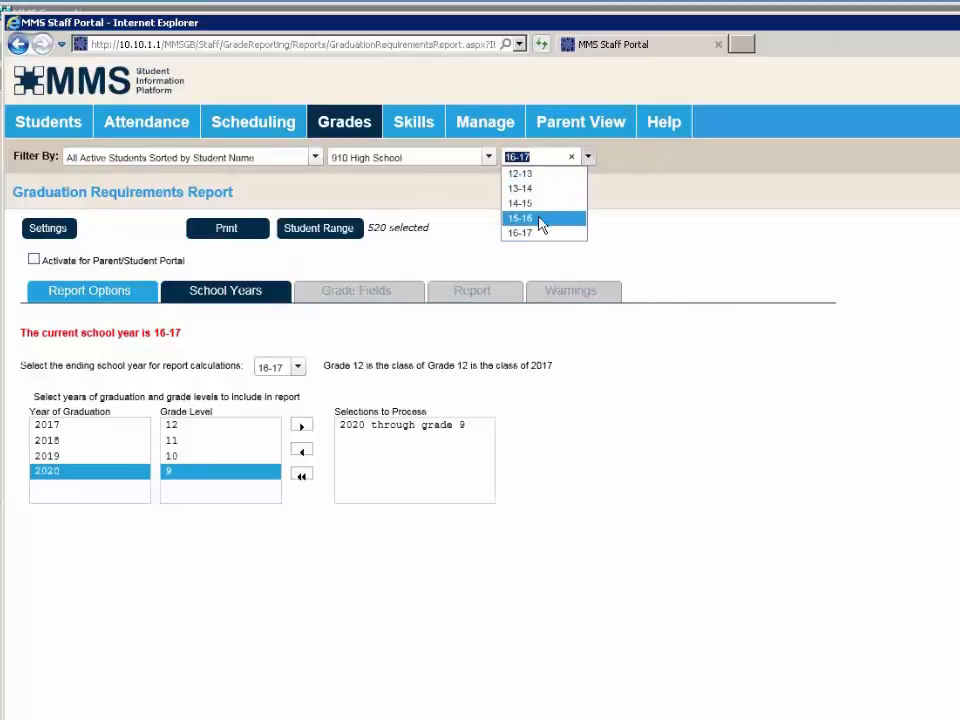
pyautogui.click(540, 219)
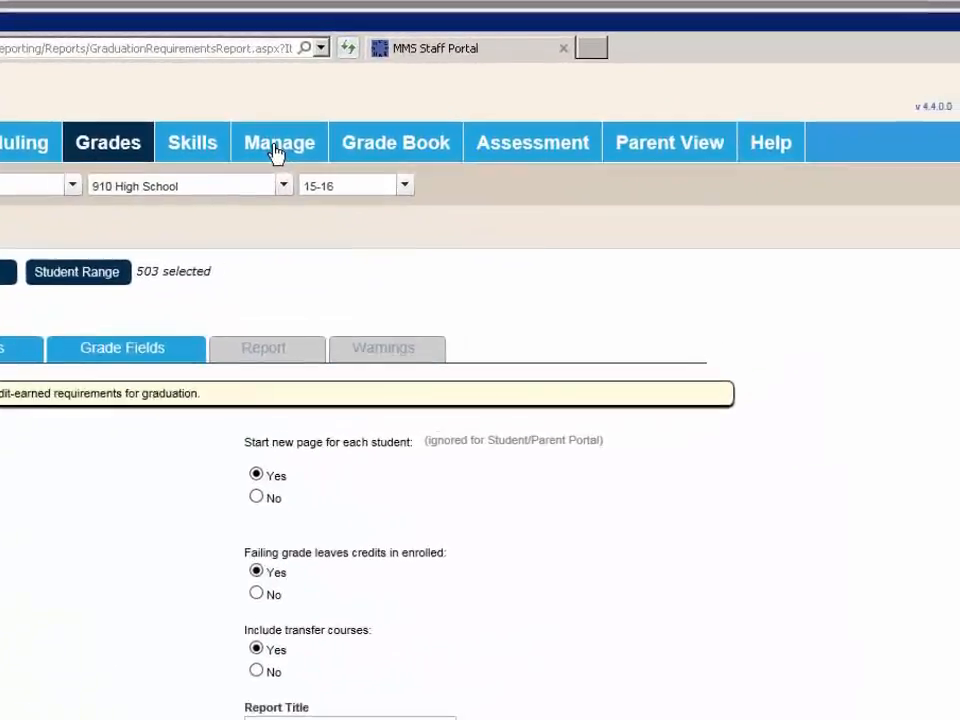
pyautogui.moveTo(277, 152)
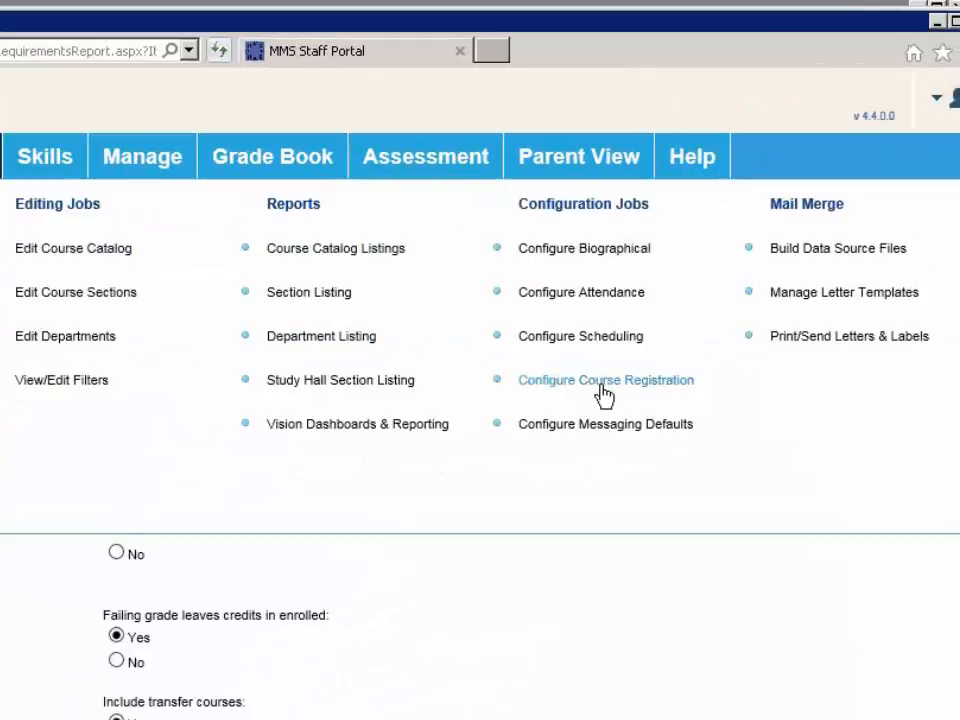
pyautogui.click(604, 386)
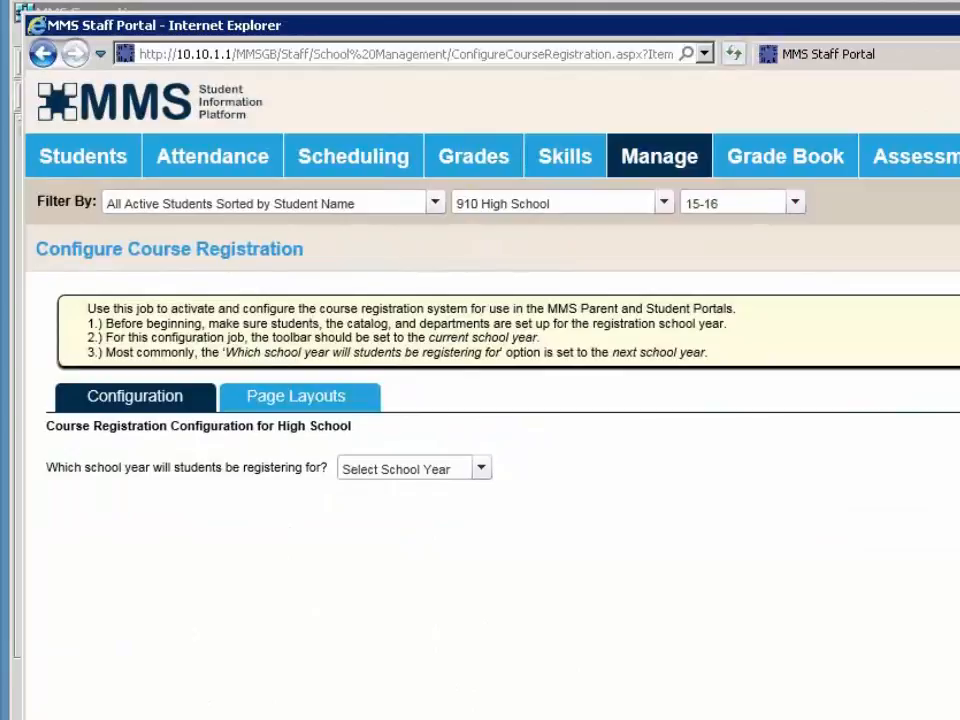
pyautogui.click(416, 472)
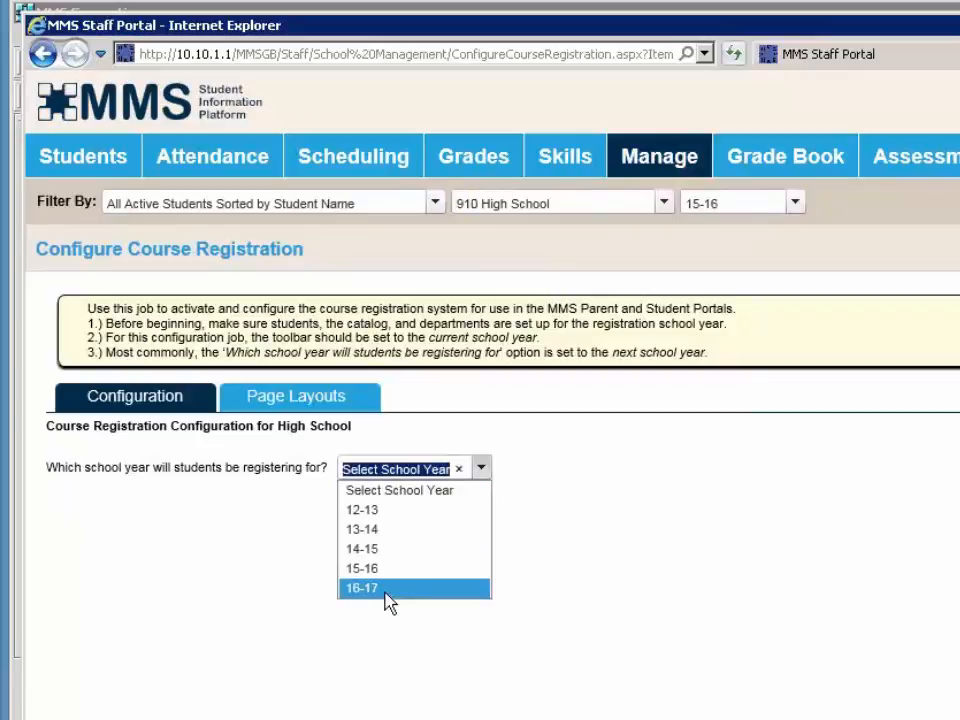
pyautogui.click(386, 592)
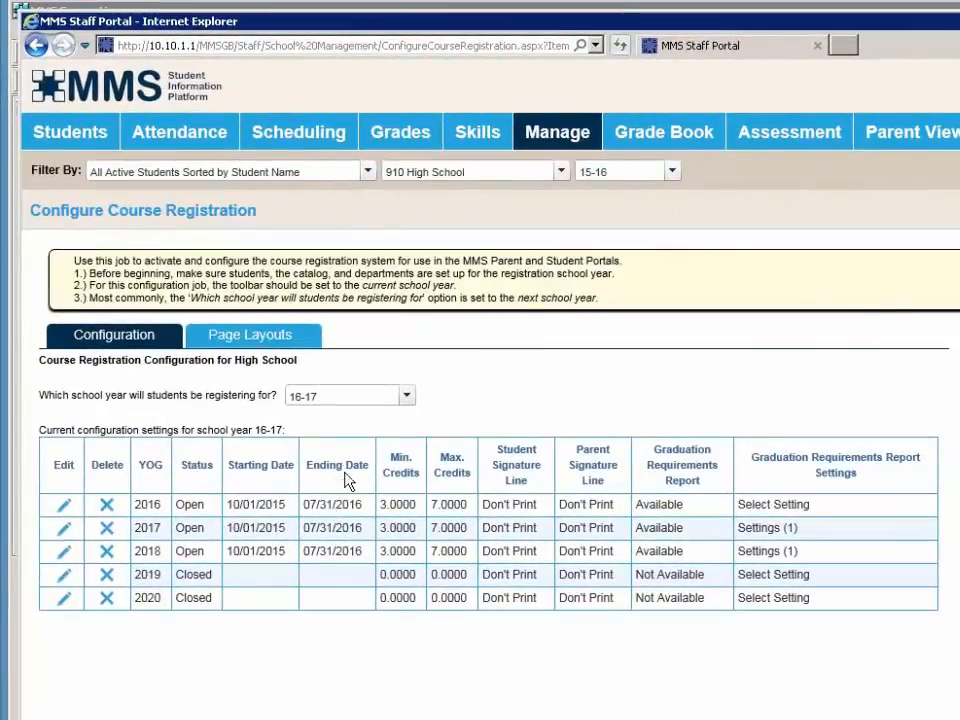
pyautogui.moveTo(396, 139)
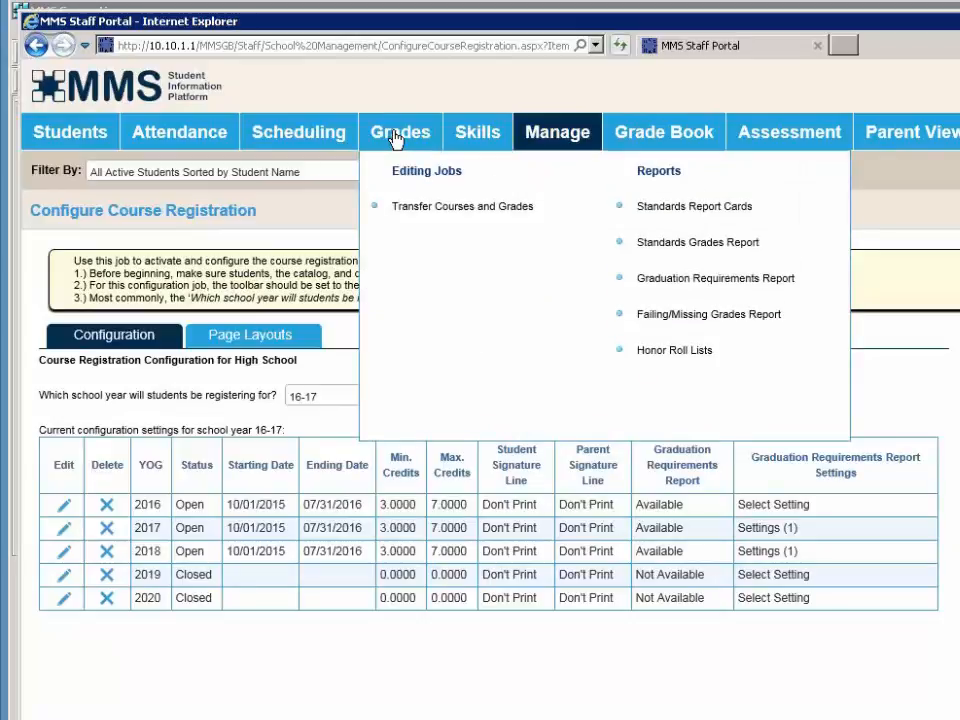
# - Open the Graduation Requirements Report with Department Summary printing, limited to one chosen student
pyautogui.click(703, 286)
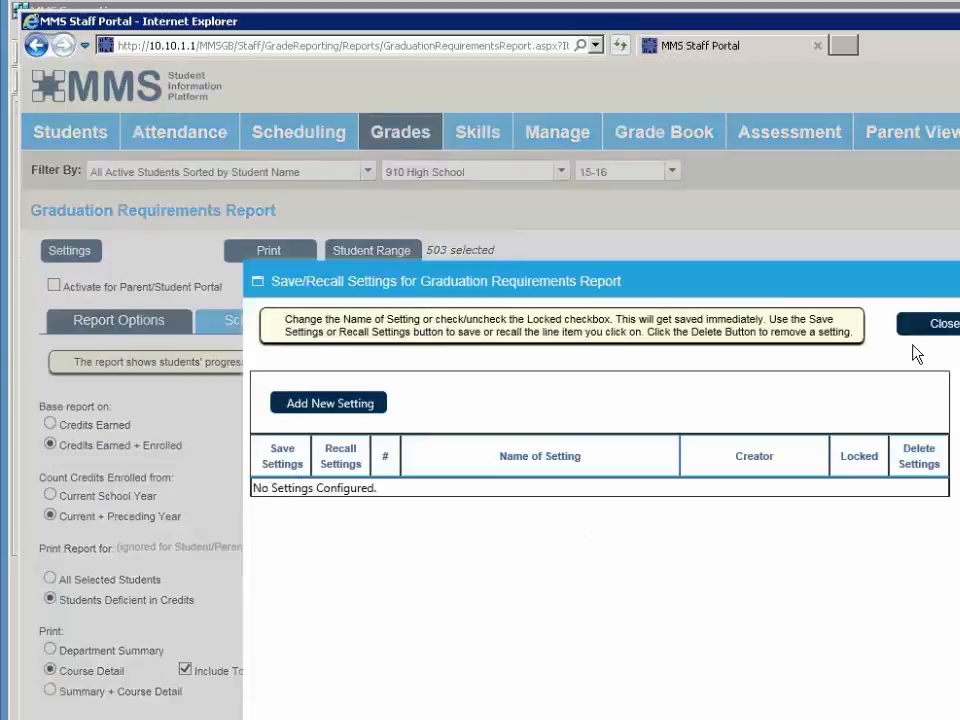
pyautogui.click(930, 334)
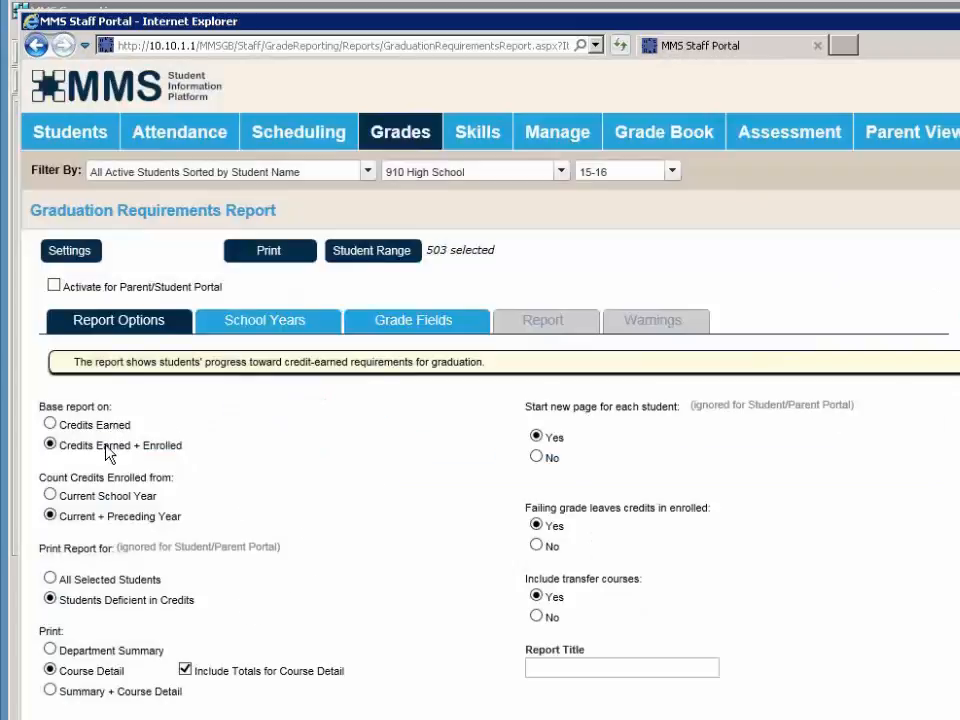
pyautogui.click(120, 580)
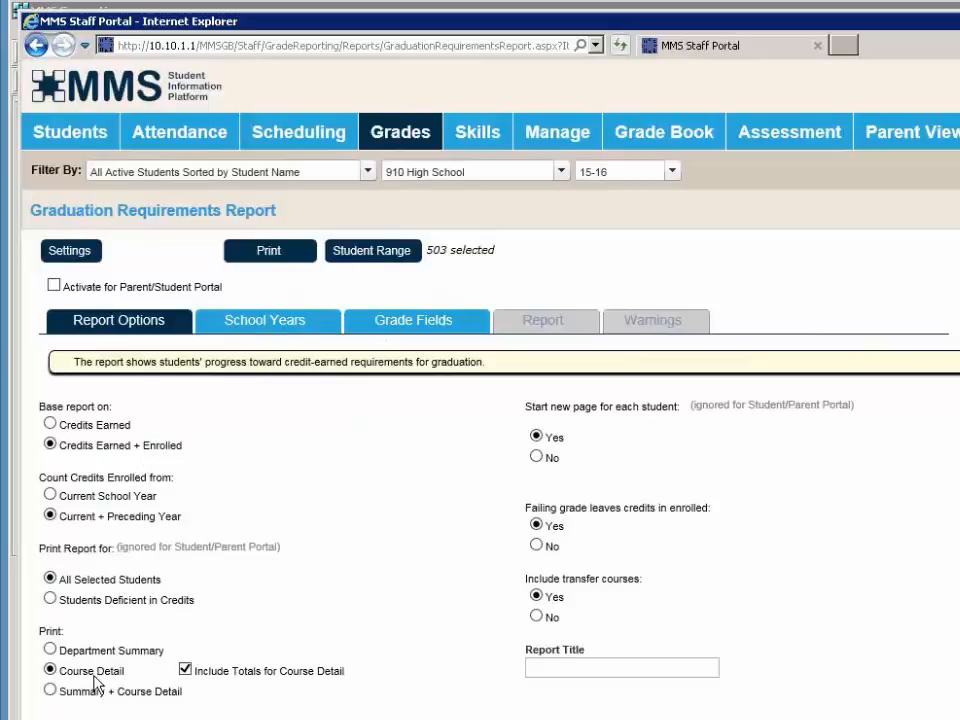
pyautogui.click(52, 650)
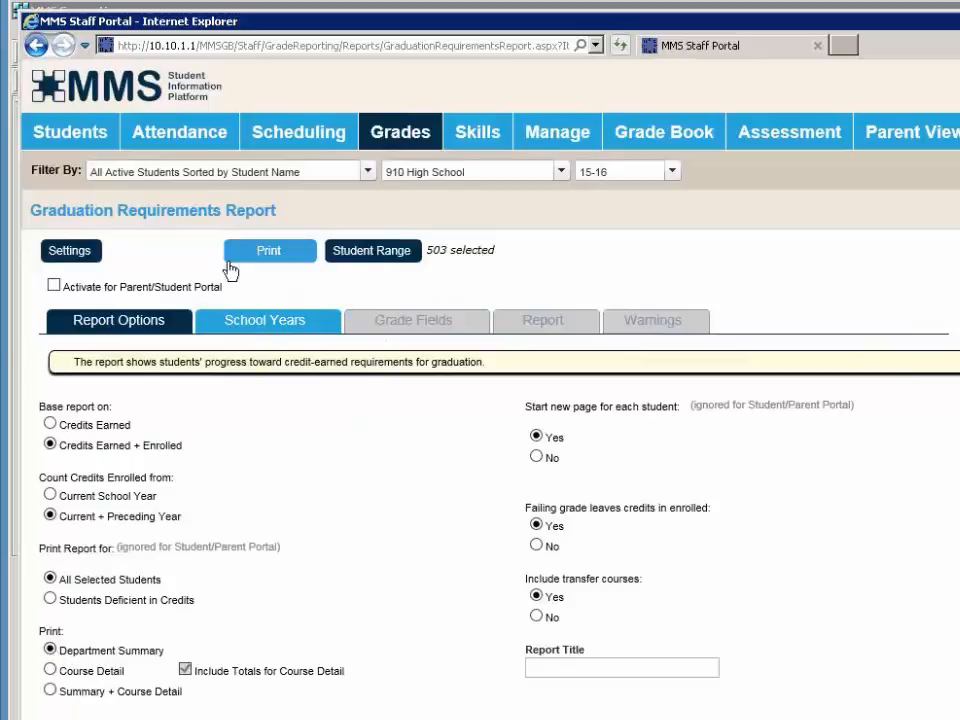
pyautogui.click(338, 246)
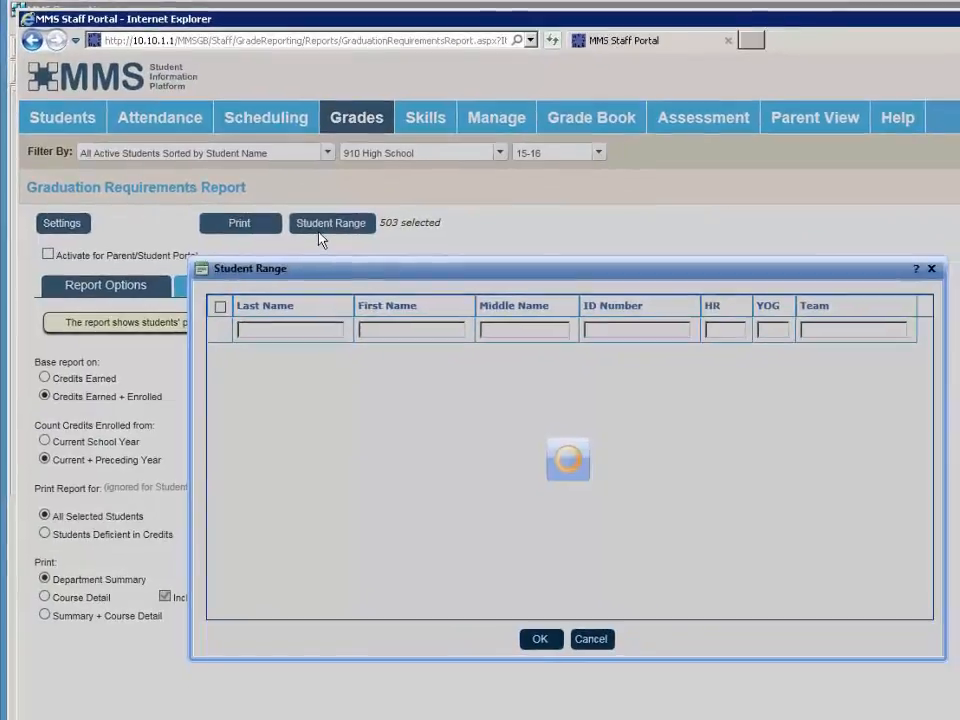
pyautogui.click(221, 308)
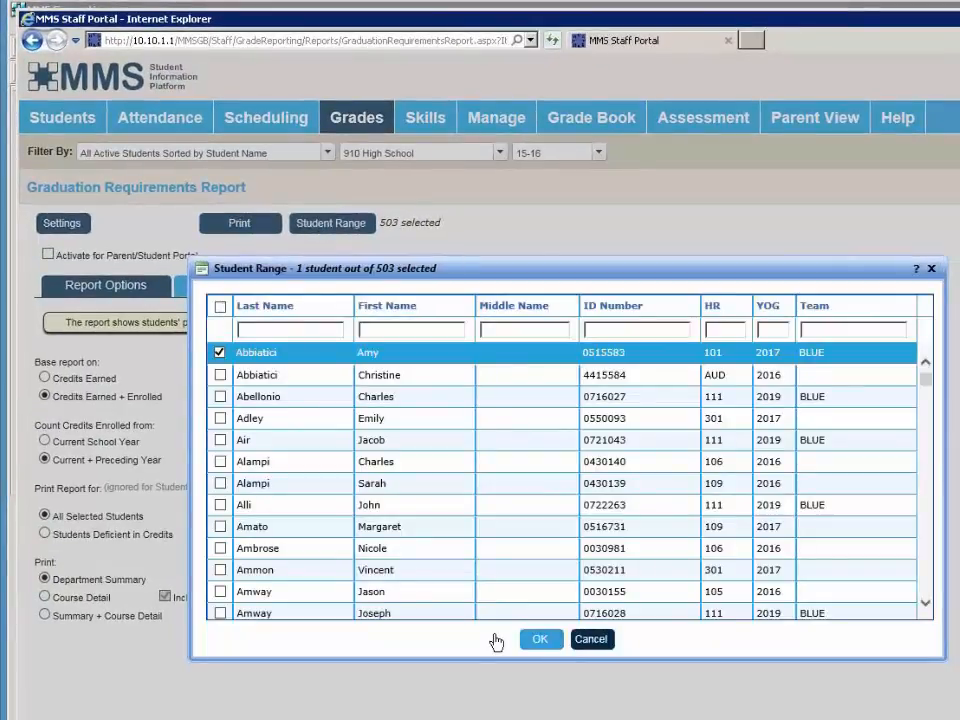
pyautogui.click(540, 639)
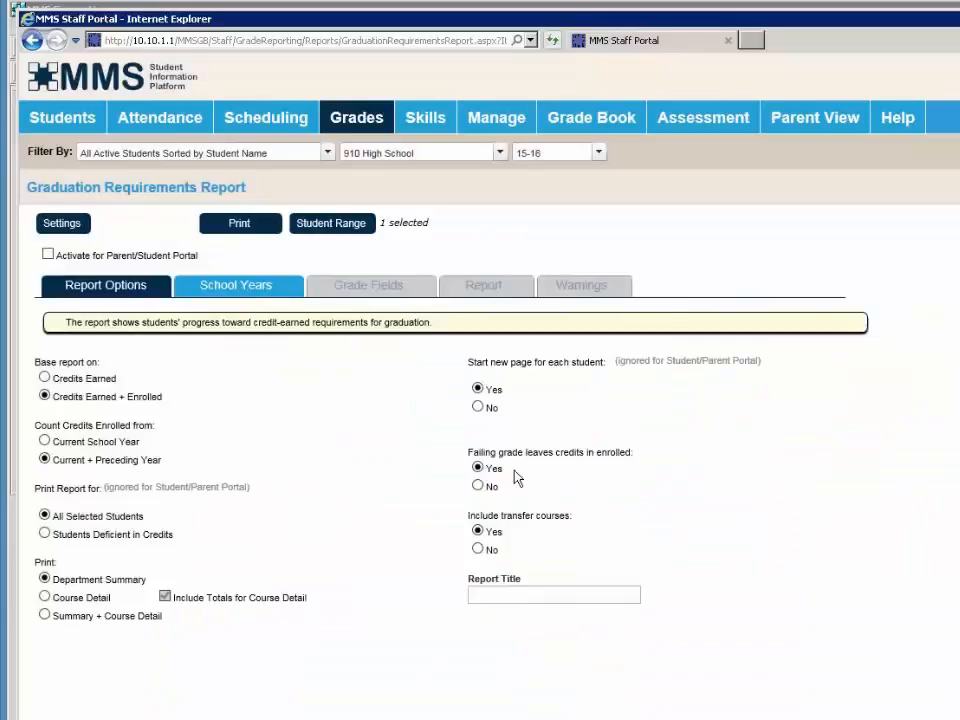
# - Set failing grades not to leave credits, add 2017 through grade 11, and print the report
pyautogui.click(478, 487)
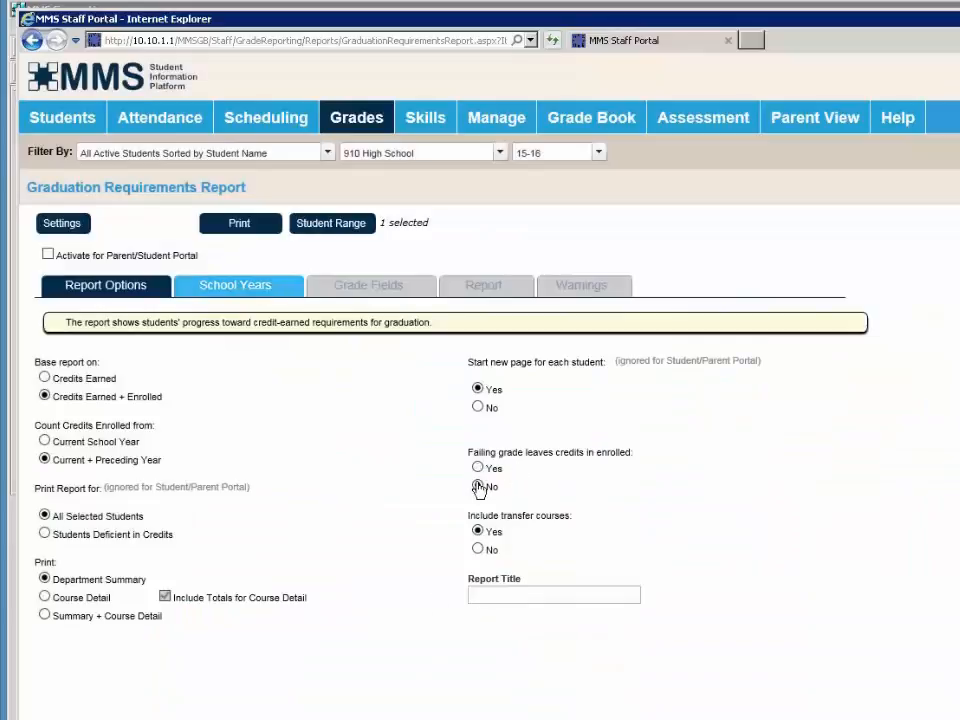
pyautogui.click(207, 290)
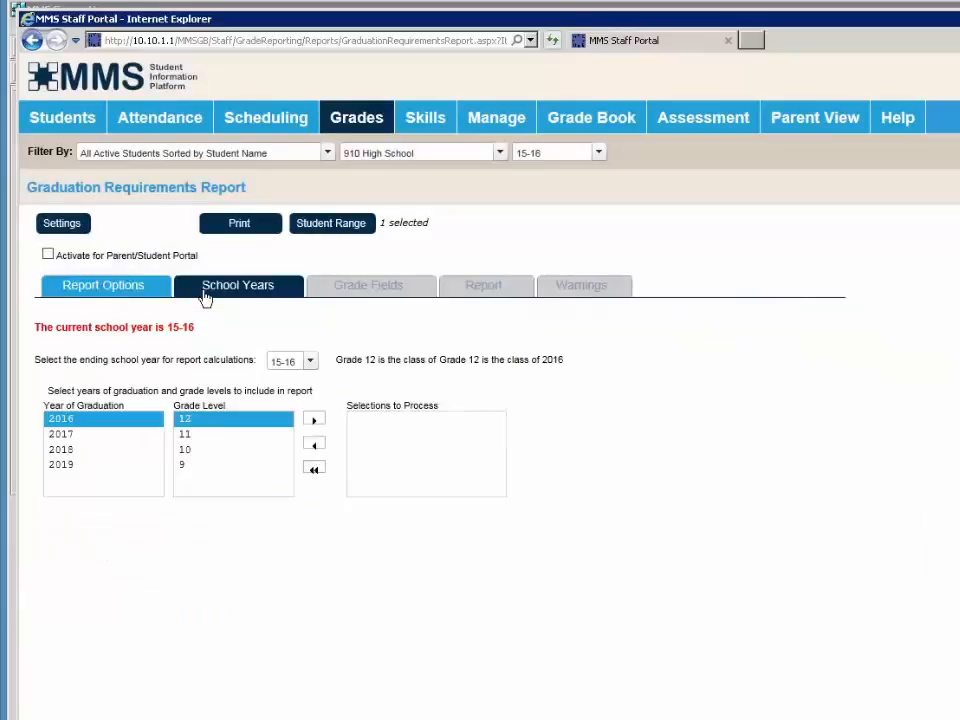
pyautogui.click(100, 436)
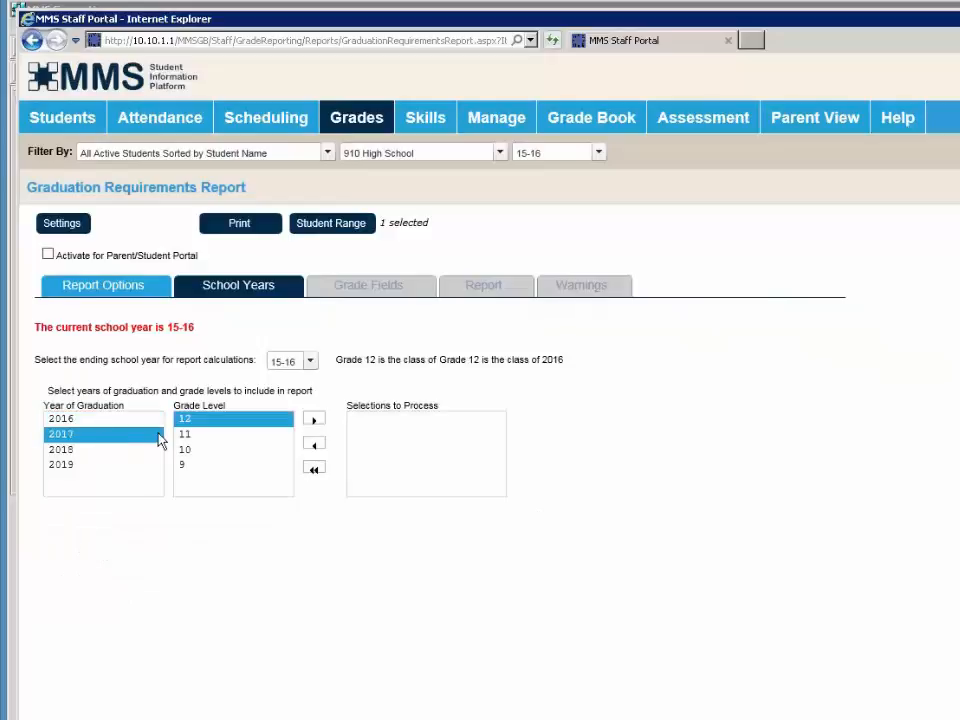
pyautogui.click(225, 436)
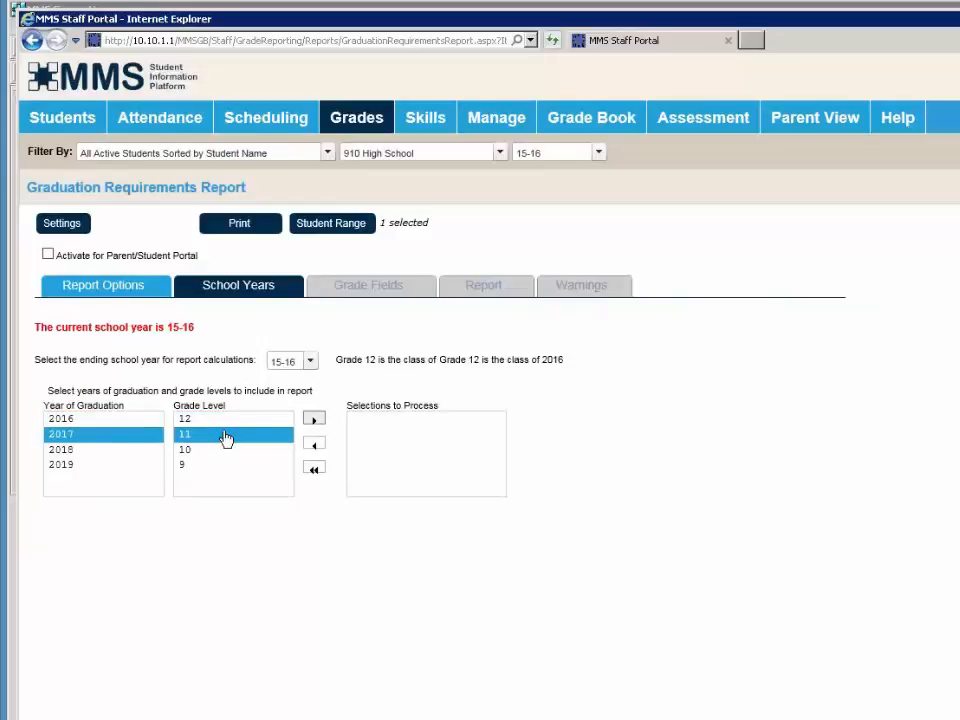
pyautogui.doubleClick(225, 436)
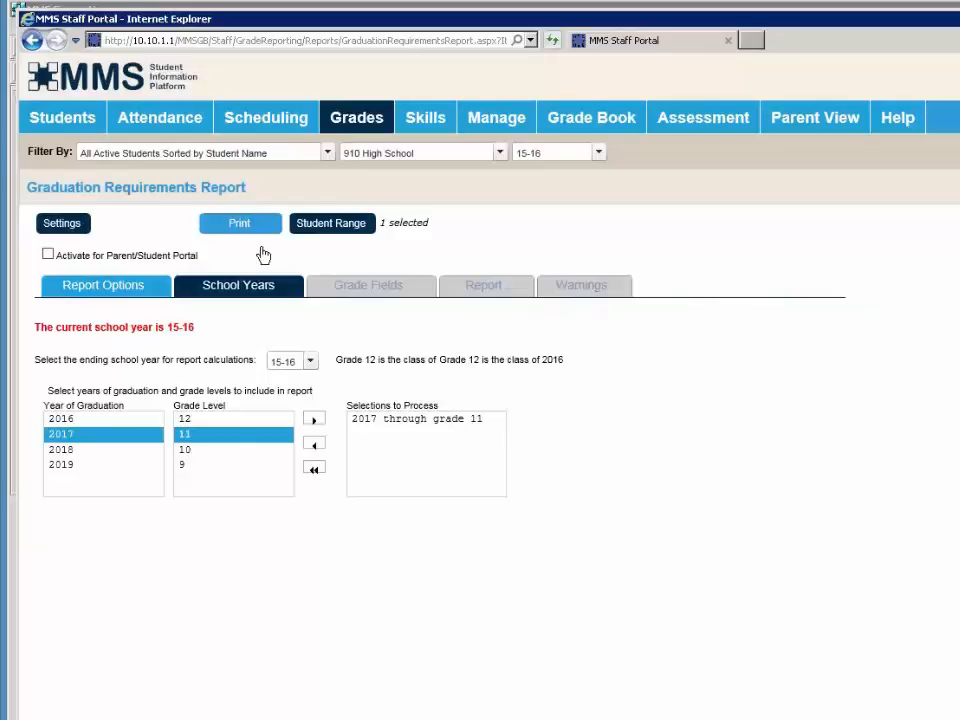
pyautogui.click(261, 250)
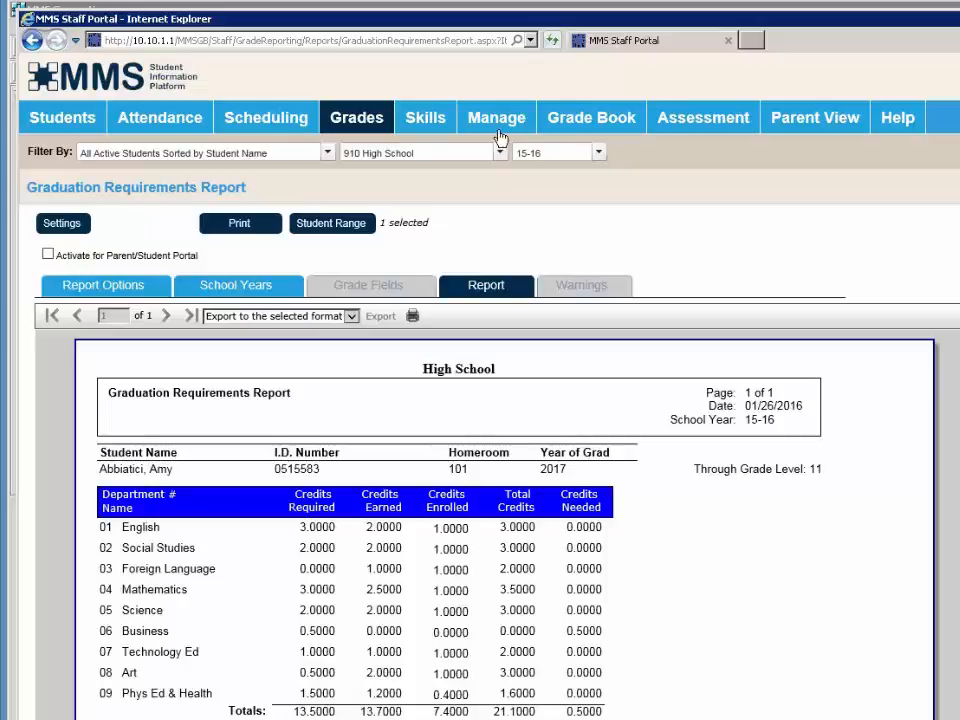
# - Wait for the report to show the 2017 student's 21.1 total credits, with Business needing 0.5
pyautogui.moveTo(512, 130)
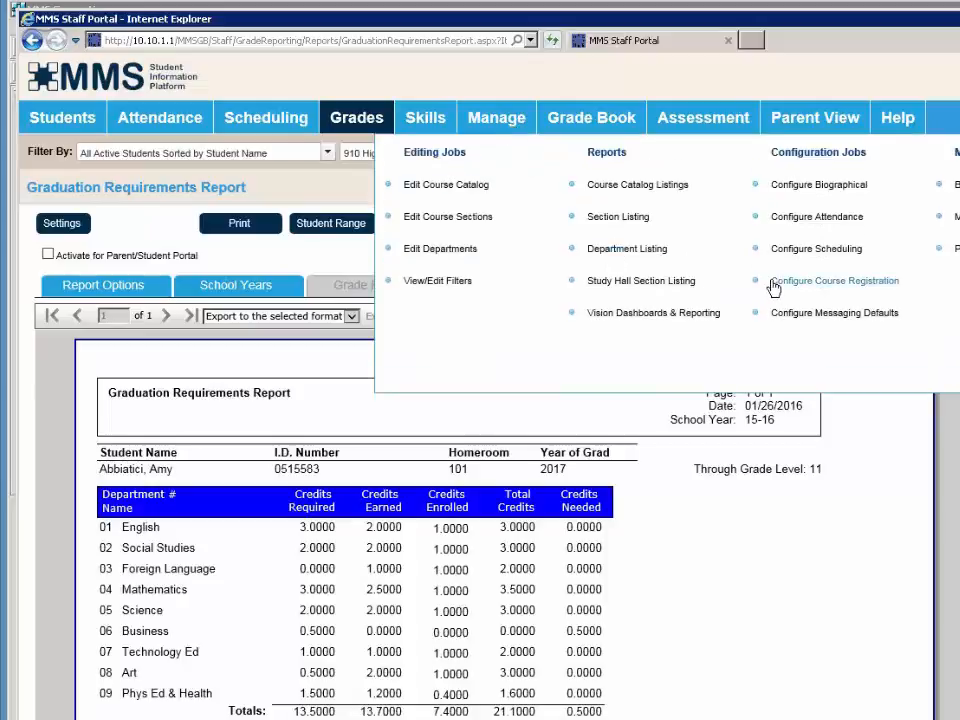
# - Open Configure Course Registration's Configuration tab with 16-17 as the registration school year
pyautogui.click(781, 284)
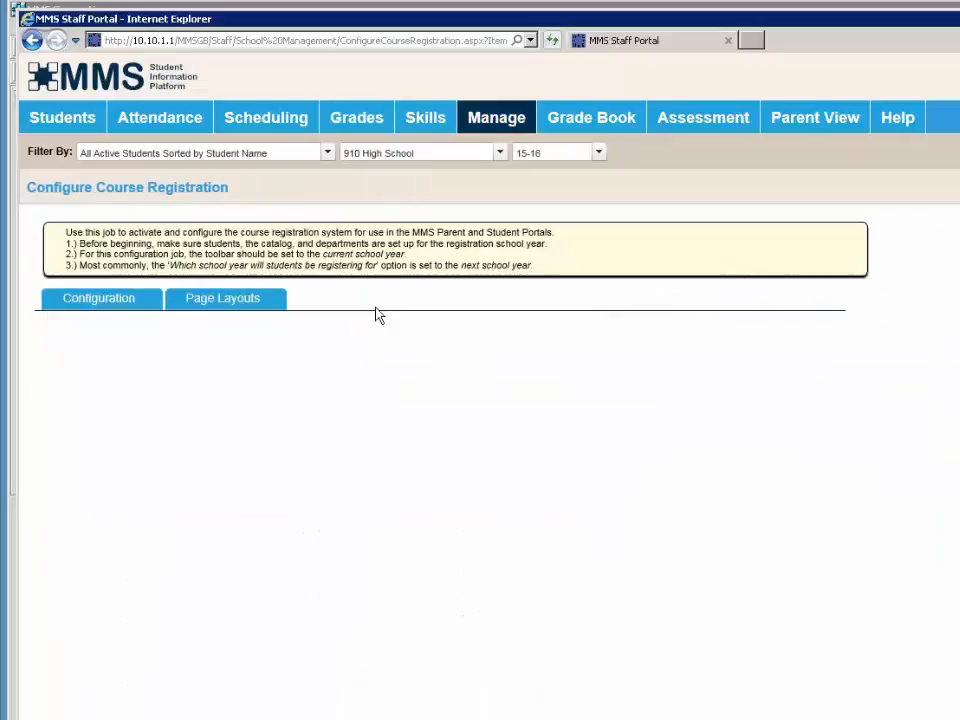
pyautogui.click(97, 305)
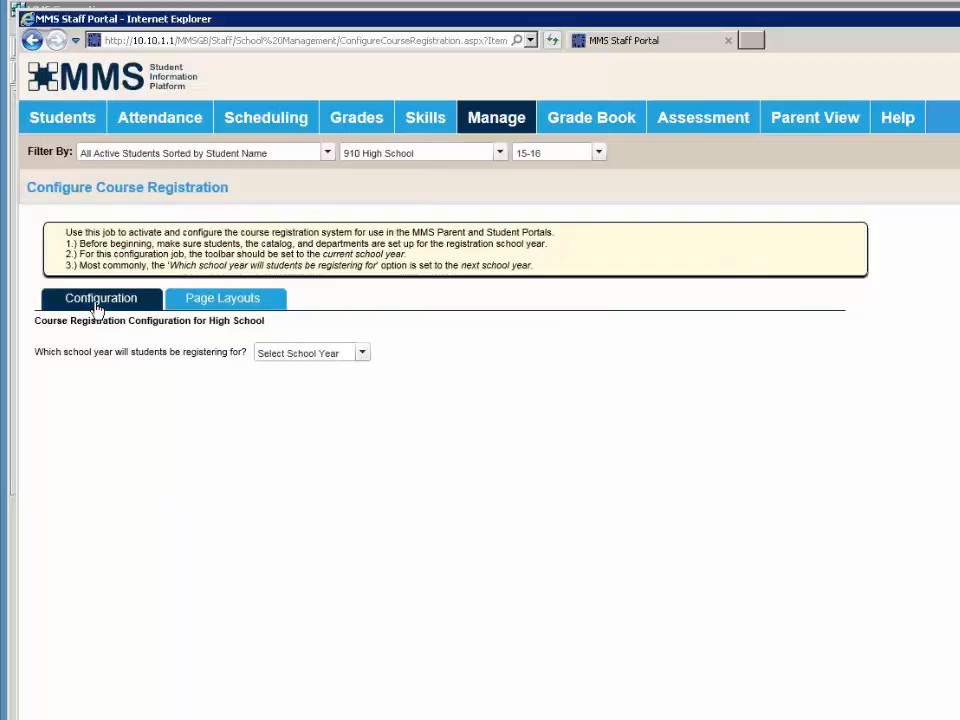
pyautogui.click(288, 356)
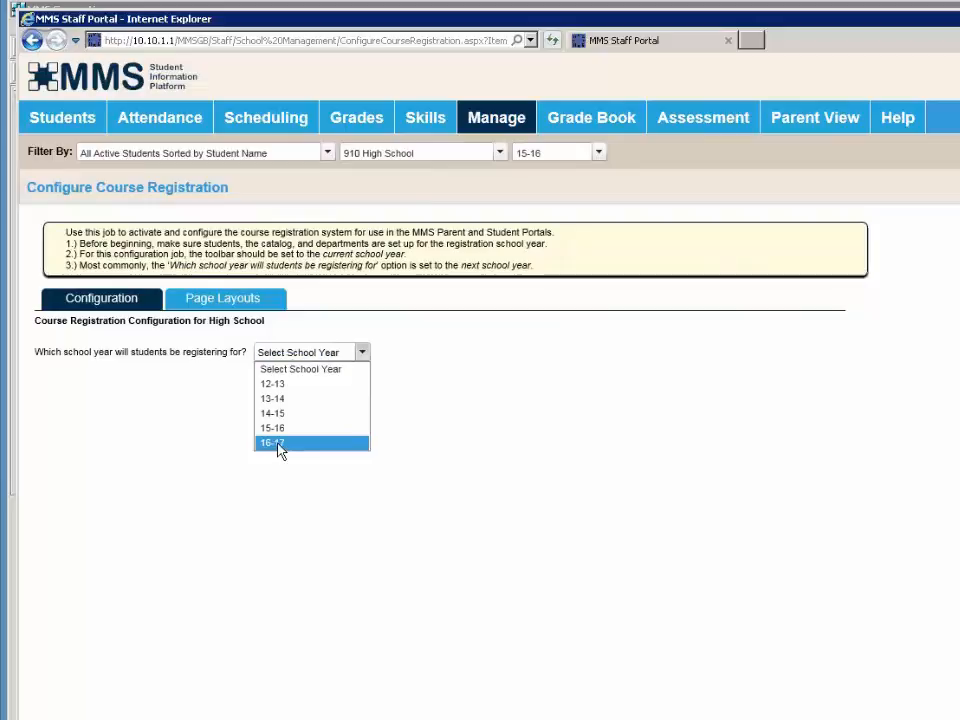
pyautogui.click(279, 446)
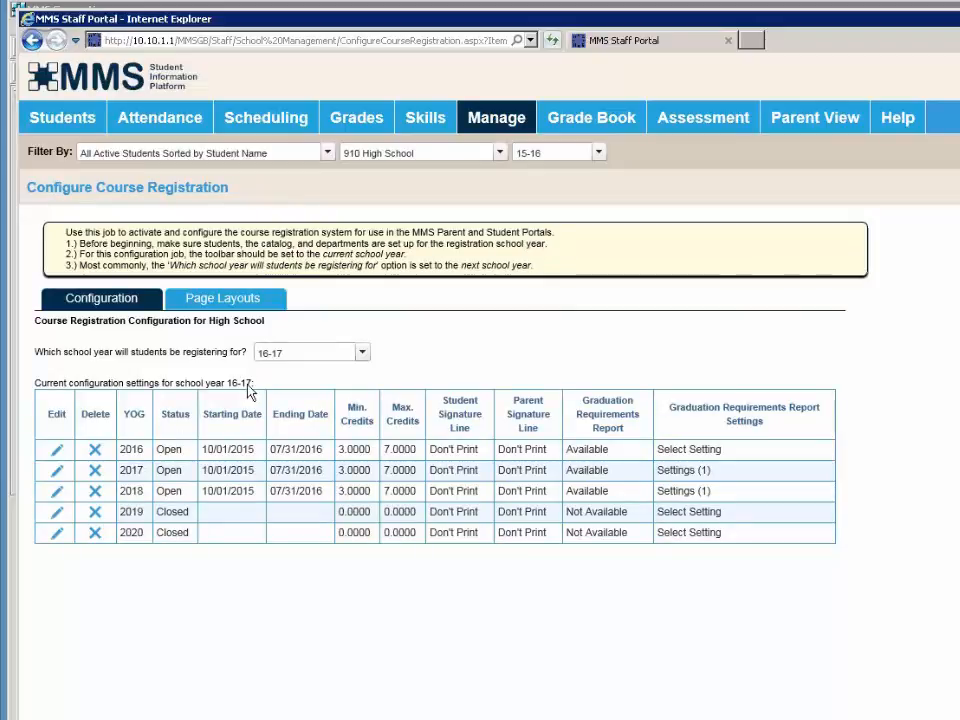
# - Open the 2017 graduation year's 16-17 registration setup record for editing
pyautogui.click(57, 473)
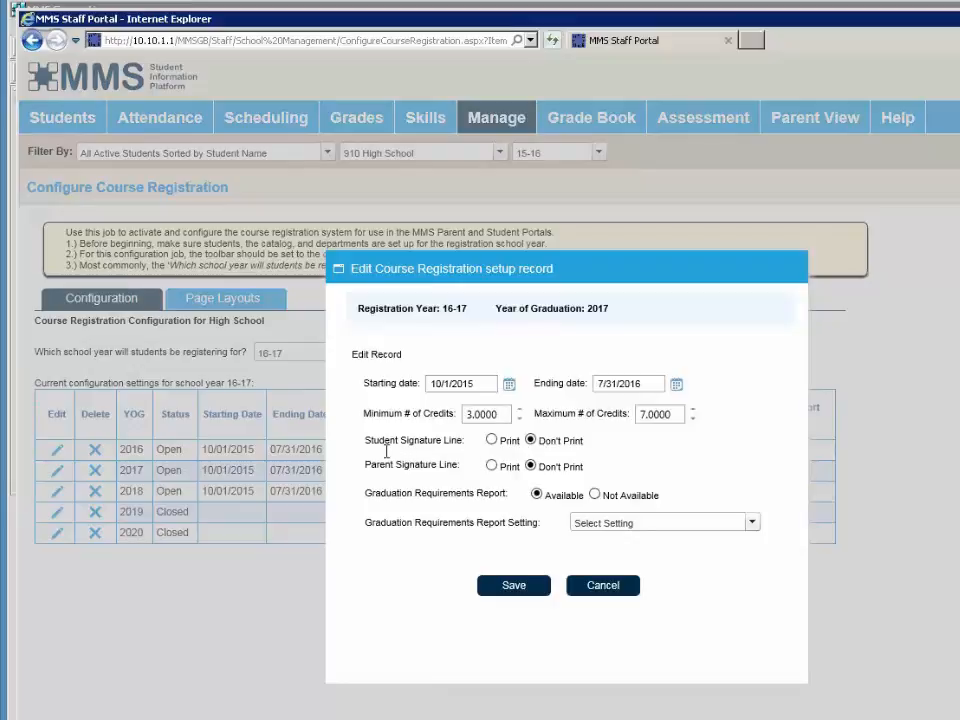
pyautogui.moveTo(385, 465)
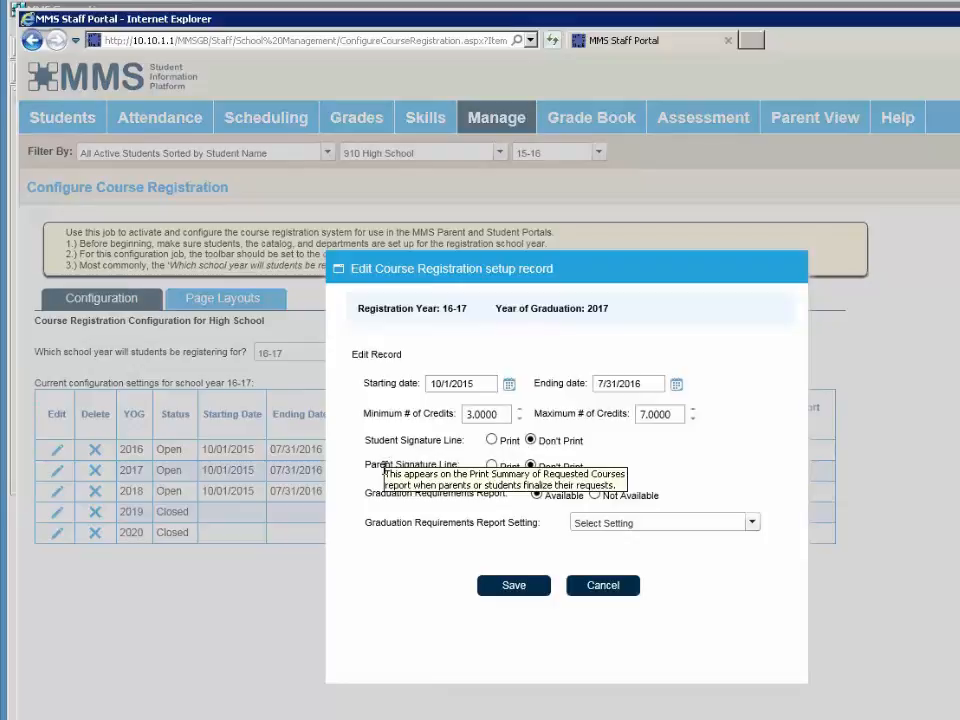
# - Give the 2017 record a printed student signature line and the '2017-2019 summary and detail' setting, then save
pyautogui.click(506, 442)
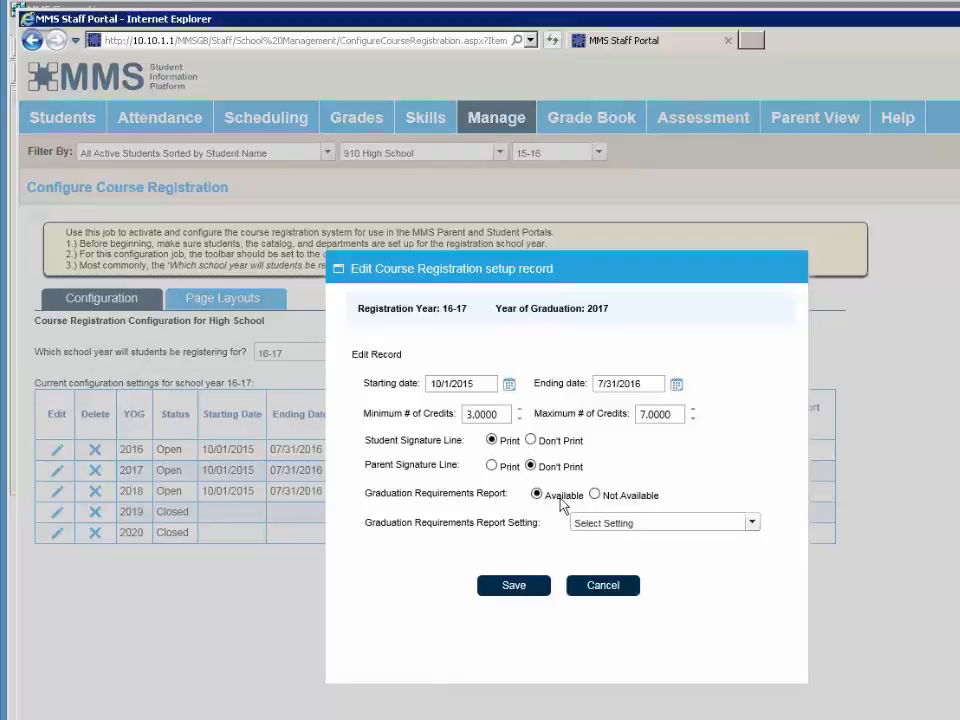
pyautogui.click(752, 524)
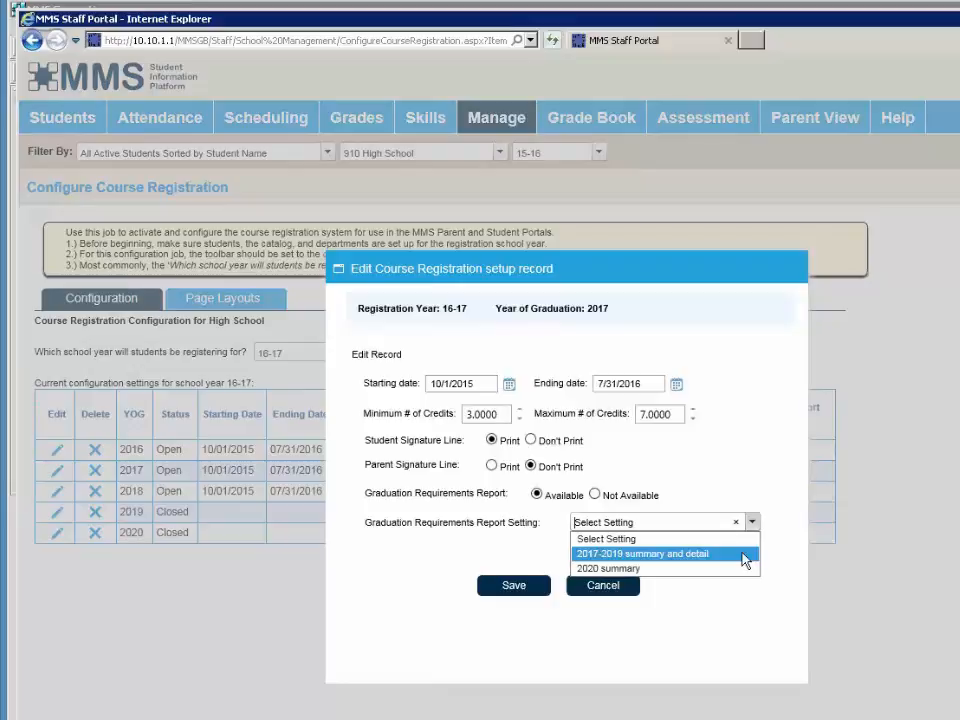
pyautogui.click(745, 558)
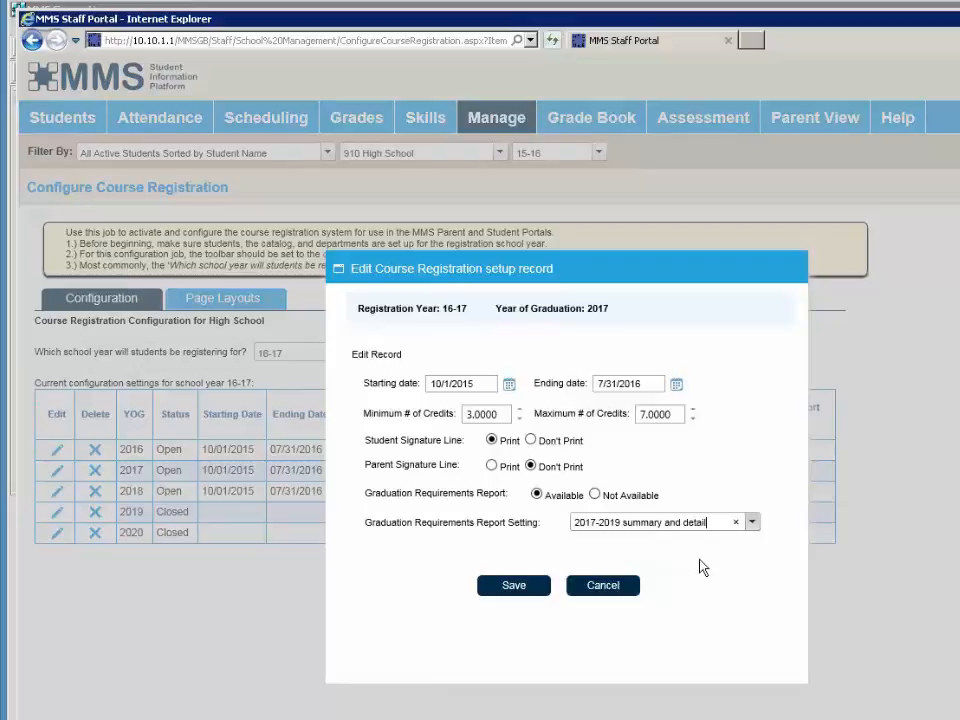
pyautogui.click(511, 592)
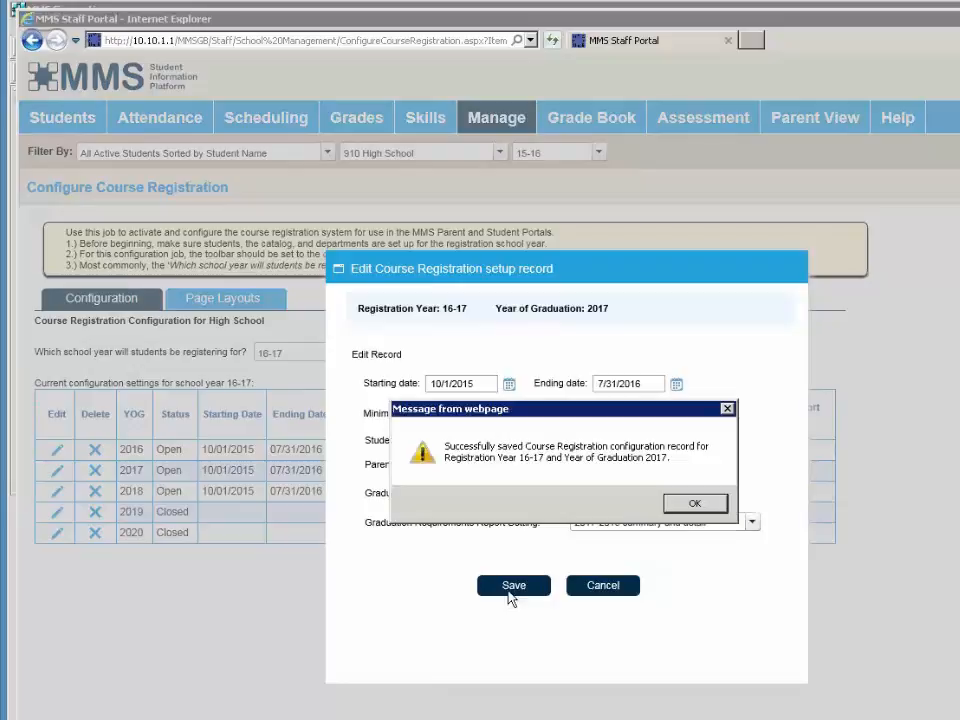
pyautogui.click(693, 504)
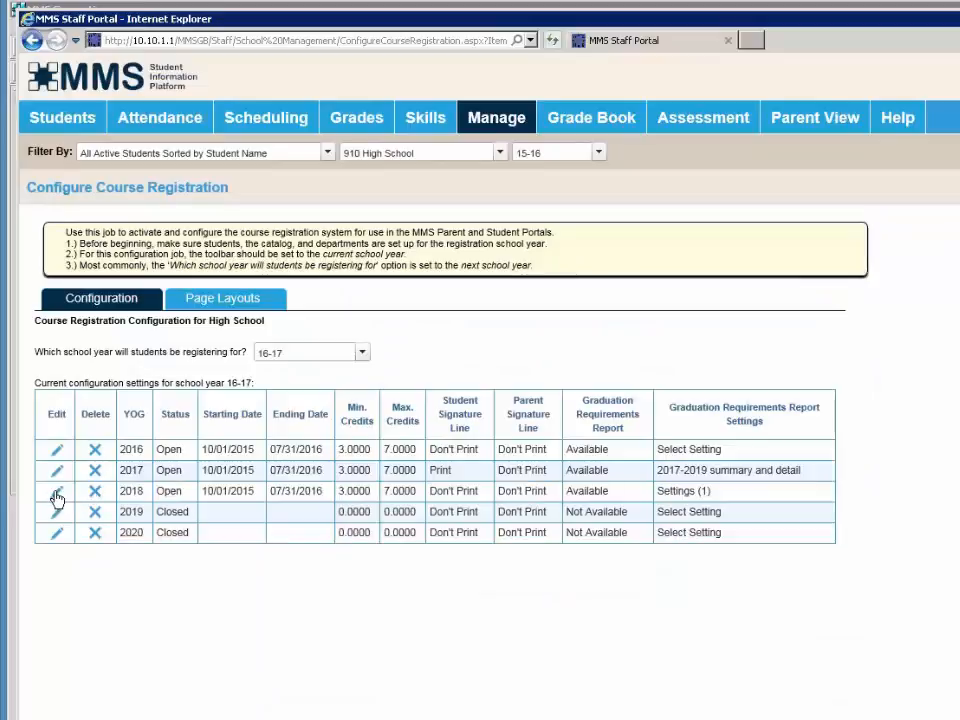
# - Save the 2018 record with 2017-2019 summary and detail and a printed student signature line, then open 2019
pyautogui.click(57, 492)
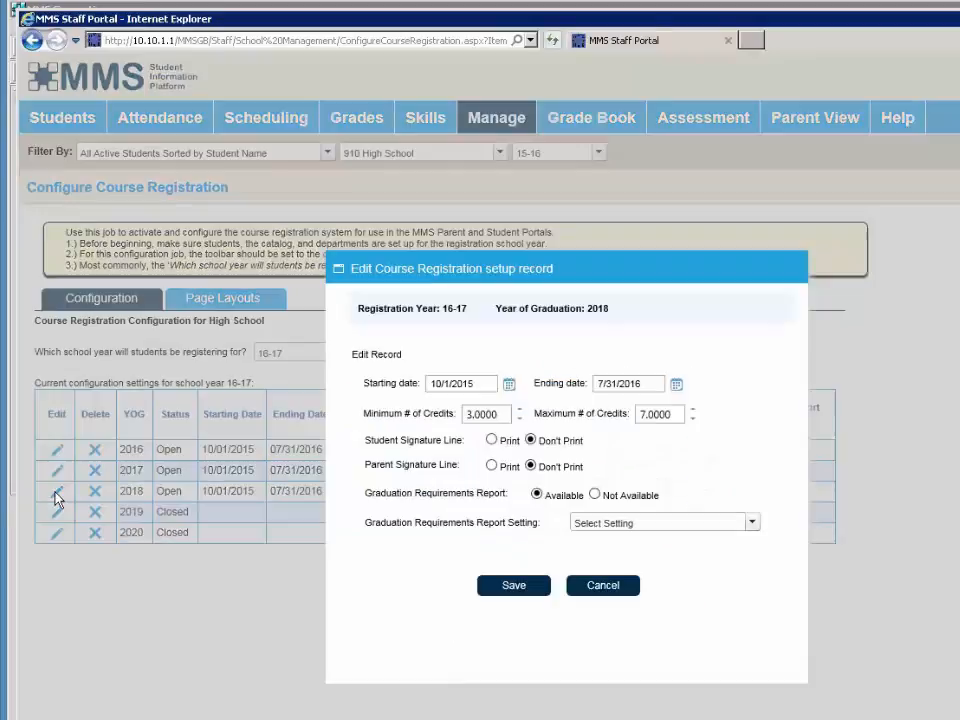
pyautogui.click(589, 521)
pyautogui.click(632, 551)
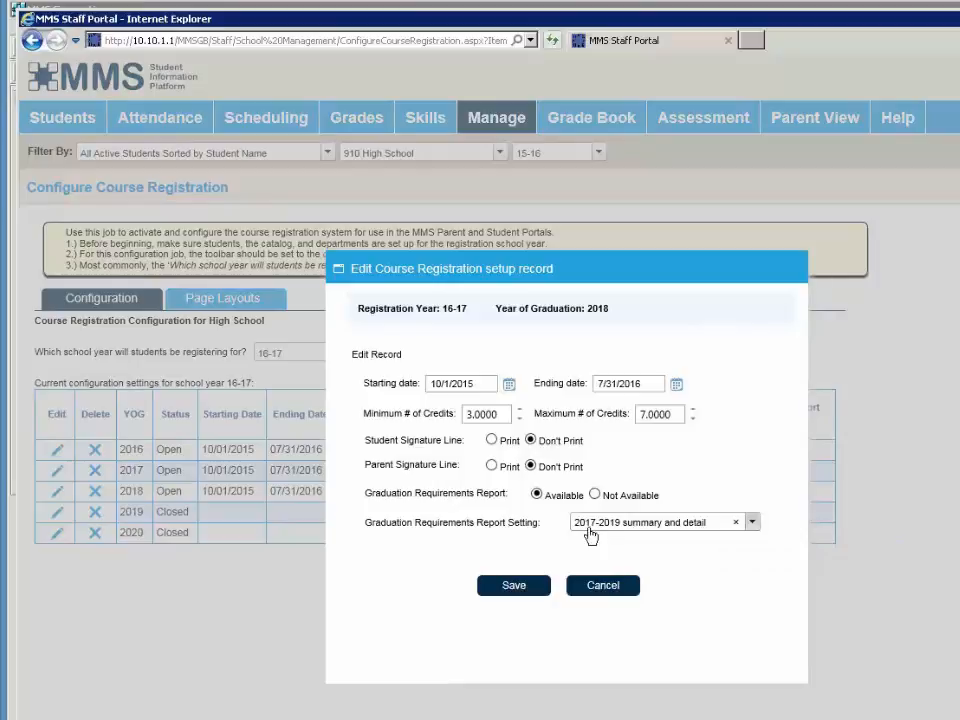
pyautogui.moveTo(590, 533)
pyautogui.click(492, 441)
pyautogui.click(504, 591)
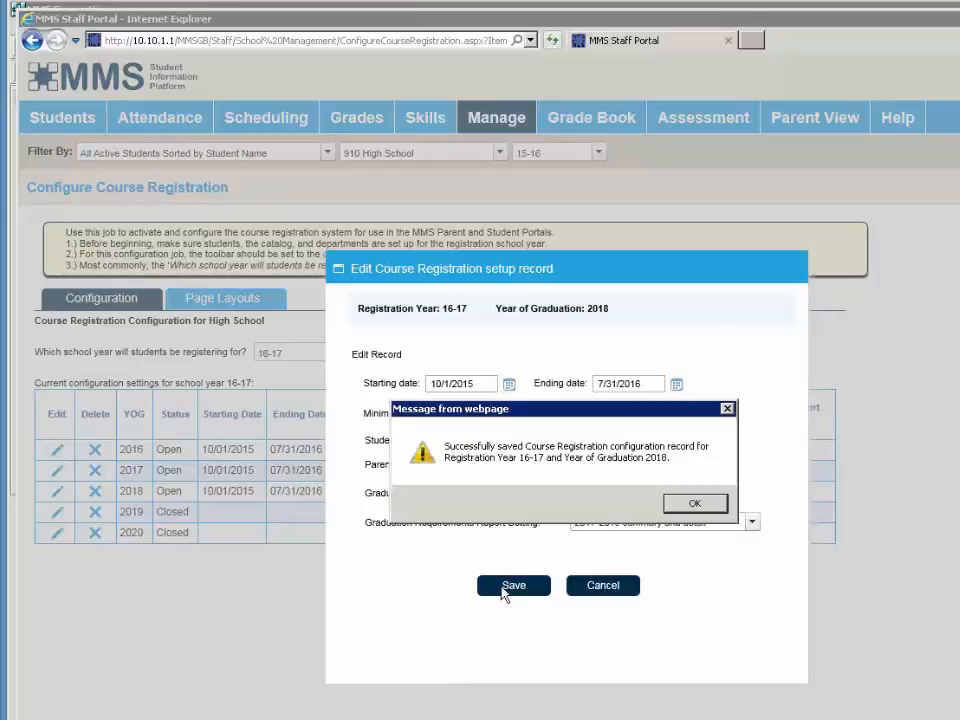
pyautogui.click(688, 504)
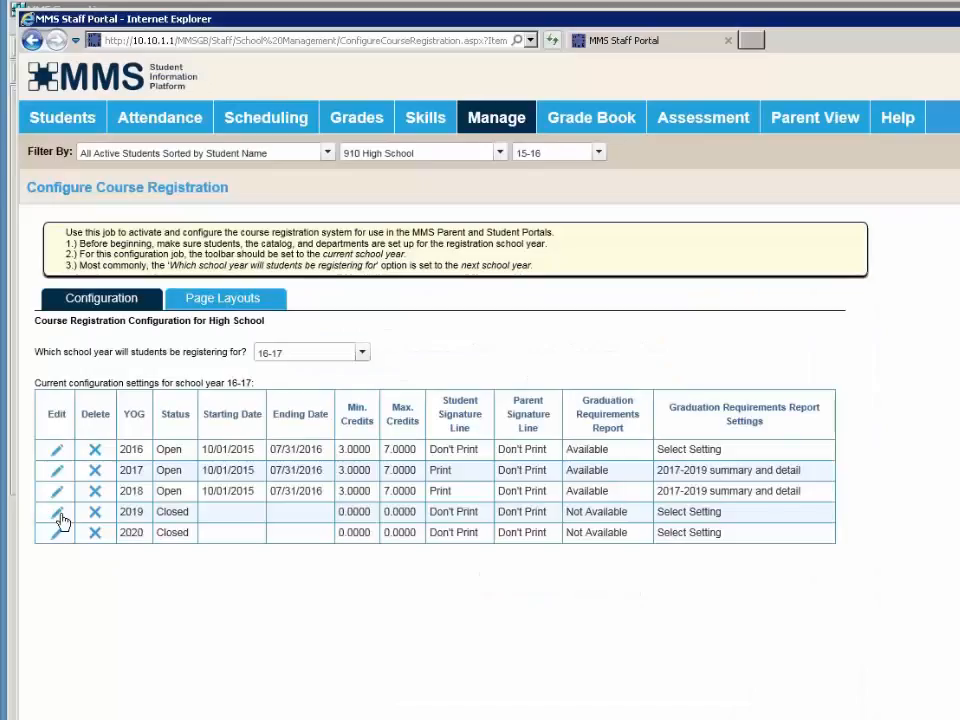
pyautogui.click(57, 513)
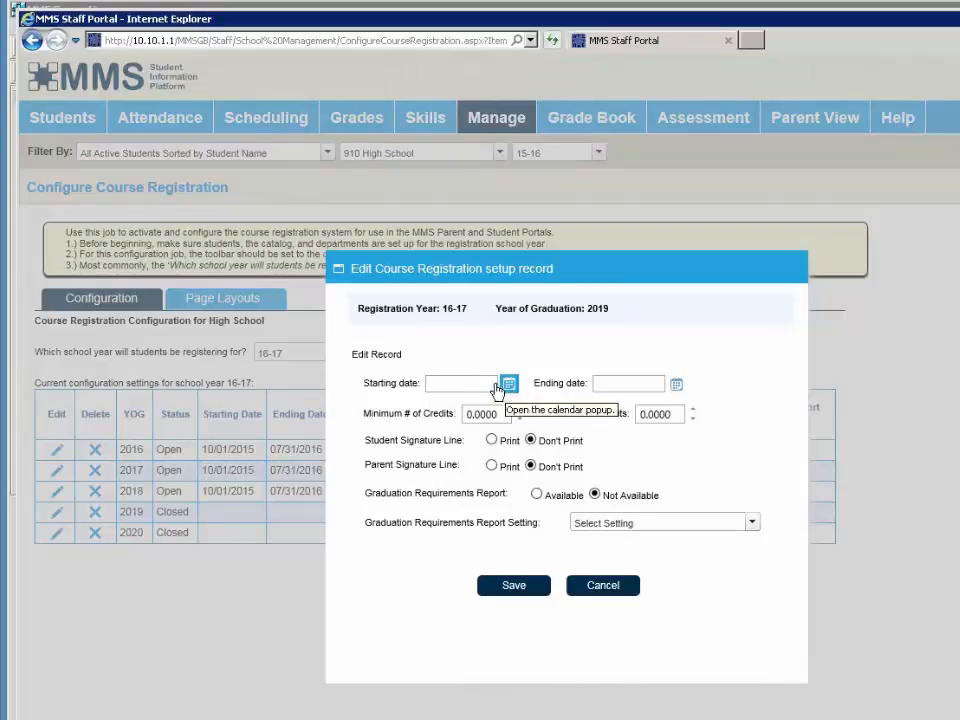
# - Set the 2019 registration dates to 1/26/2016 through 3/31/2016
pyautogui.click(510, 386)
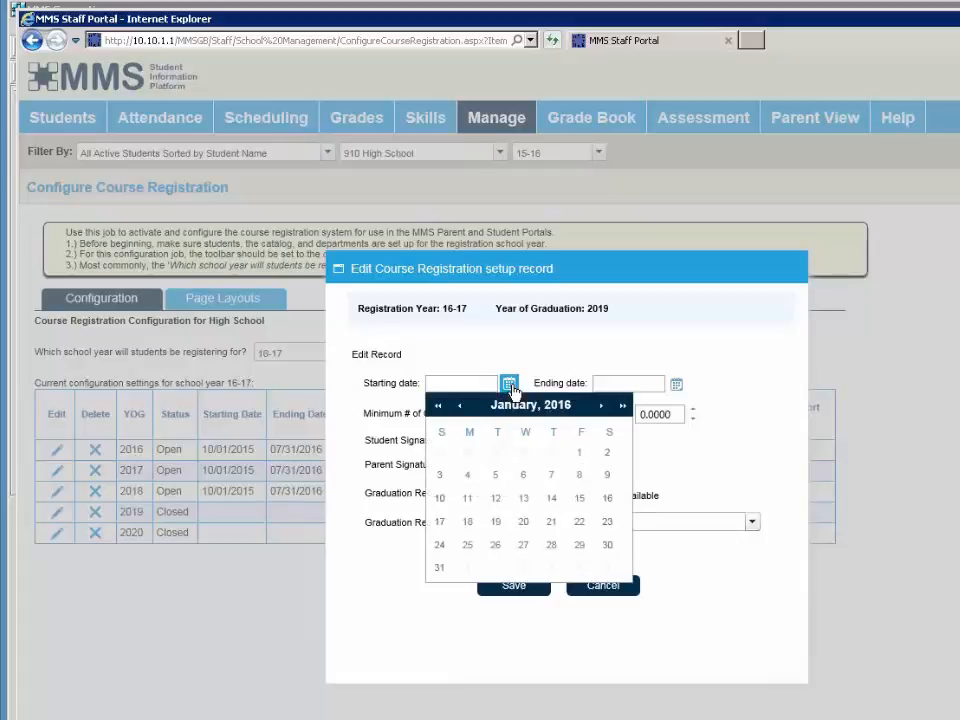
pyautogui.click(497, 545)
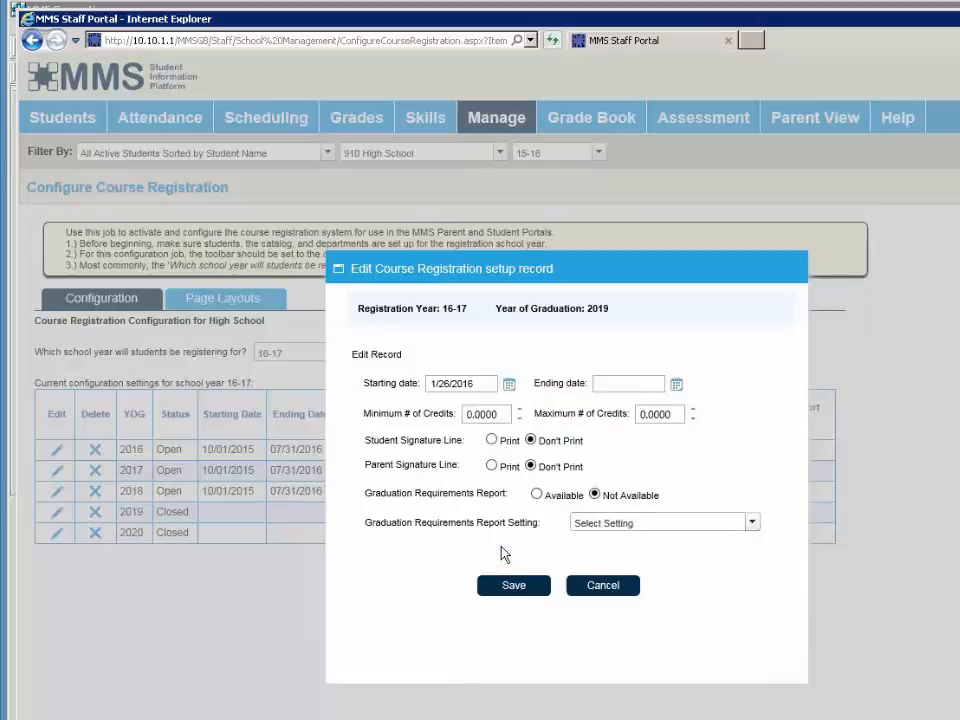
pyautogui.click(676, 386)
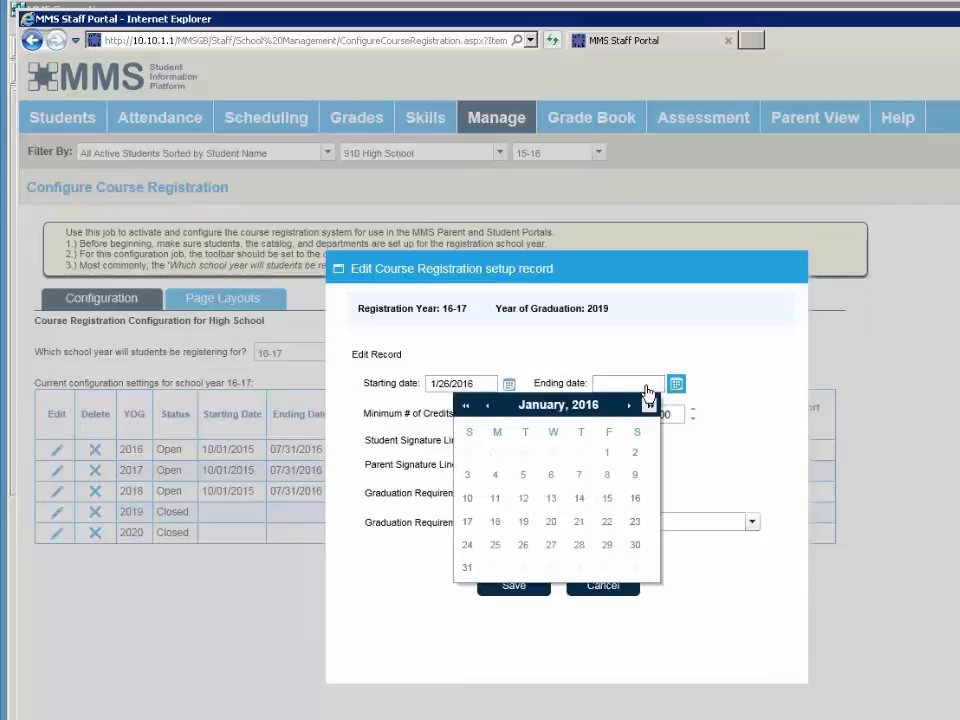
pyautogui.click(629, 406)
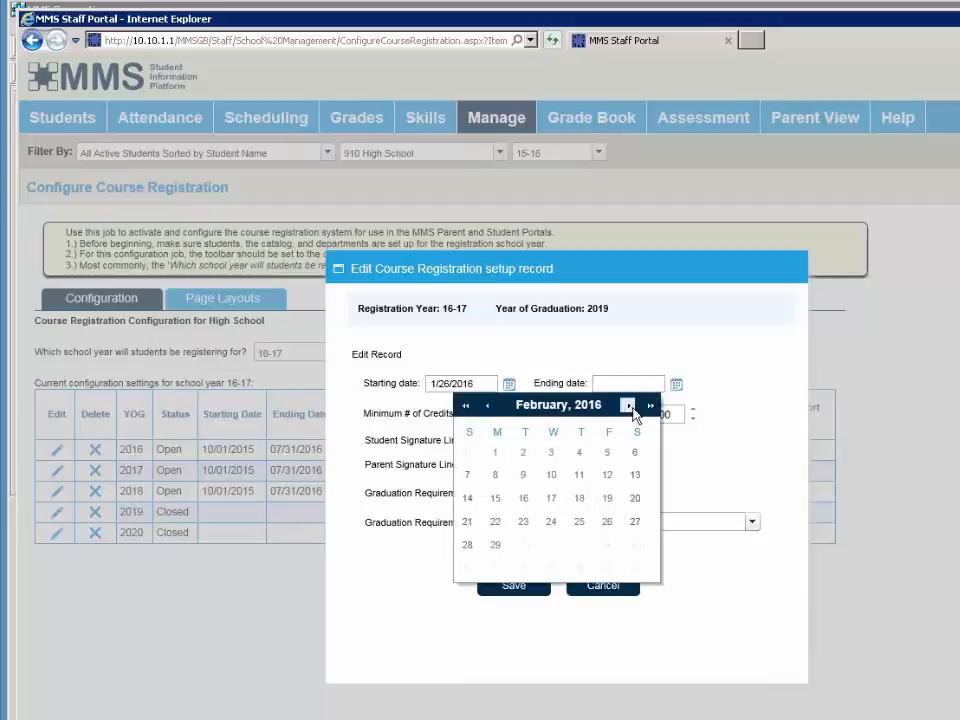
pyautogui.click(629, 406)
pyautogui.click(579, 544)
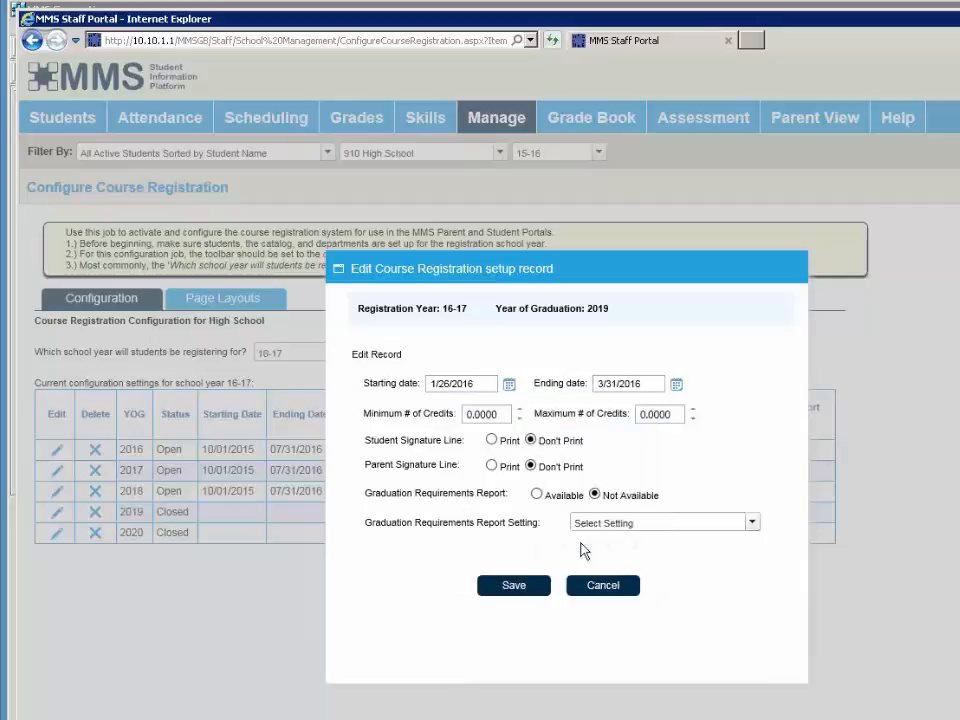
# - Enter 3 minimum and 7 maximum credits for 2019
pyautogui.click(481, 419)
pyautogui.write('3')
pyautogui.press('Tab')
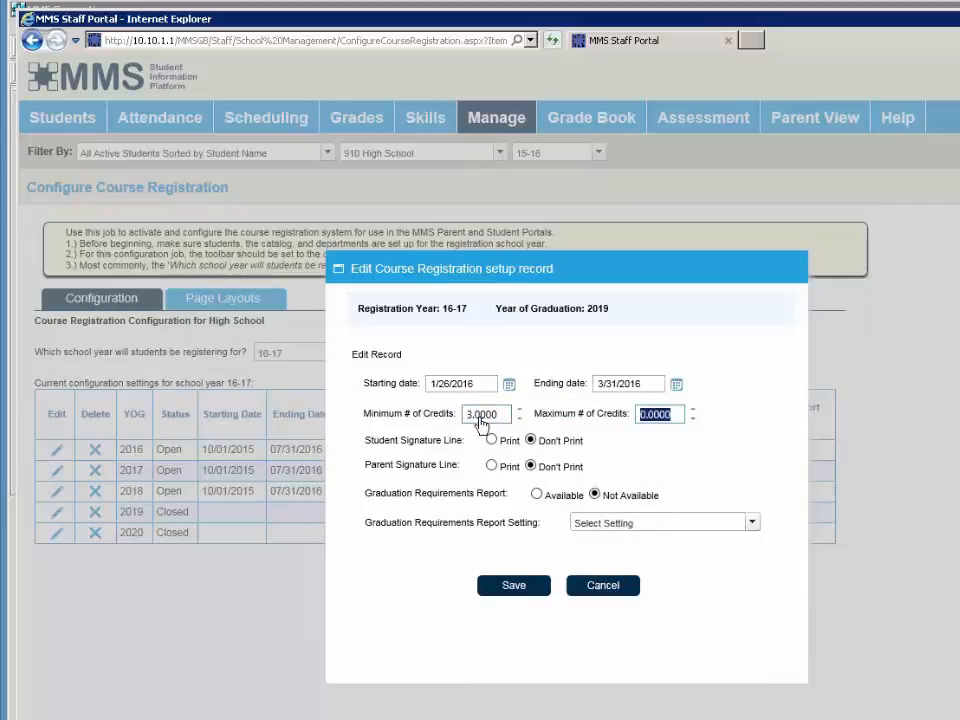
pyautogui.write('7')
pyautogui.press('Tab')
# - Print the student signature, make the report Available with 2017-2019 summary and detail, and save
pyautogui.click(506, 448)
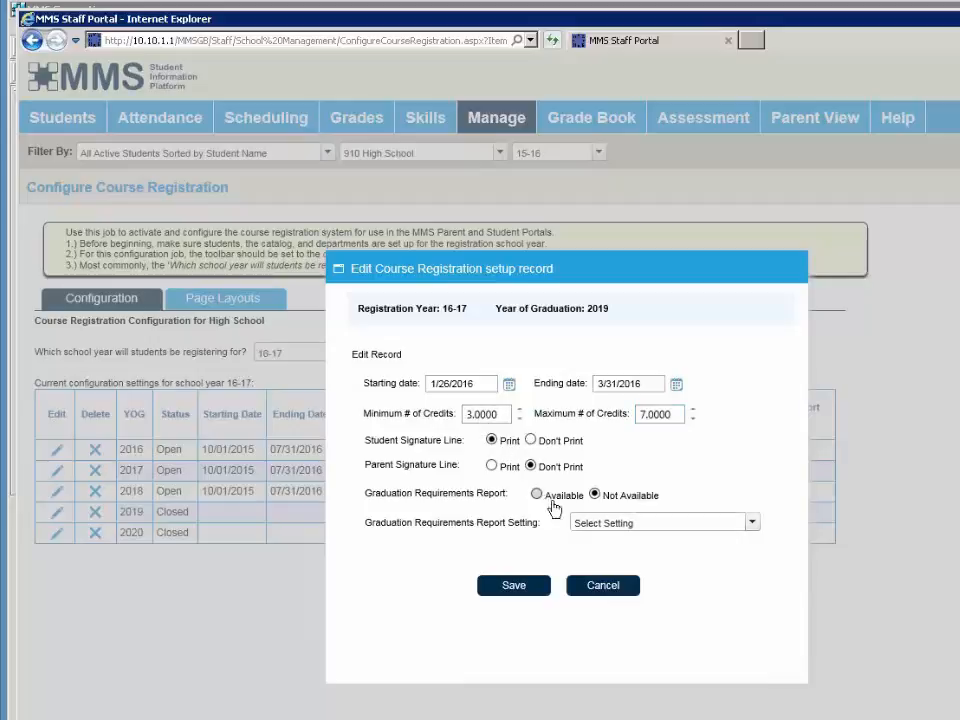
pyautogui.click(537, 494)
pyautogui.click(642, 523)
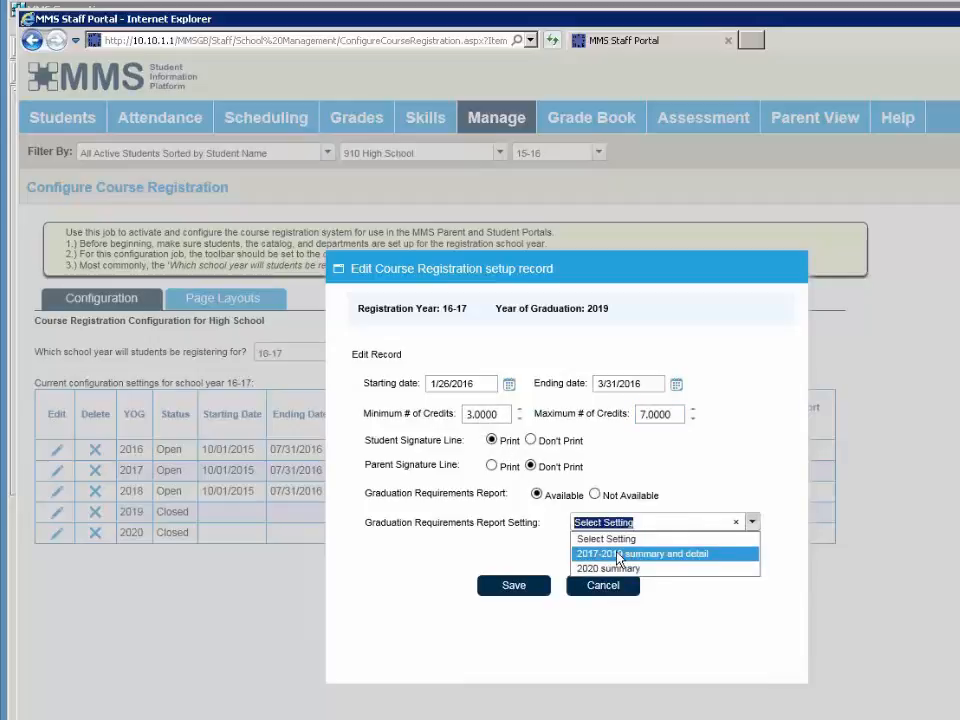
pyautogui.click(625, 551)
pyautogui.click(514, 598)
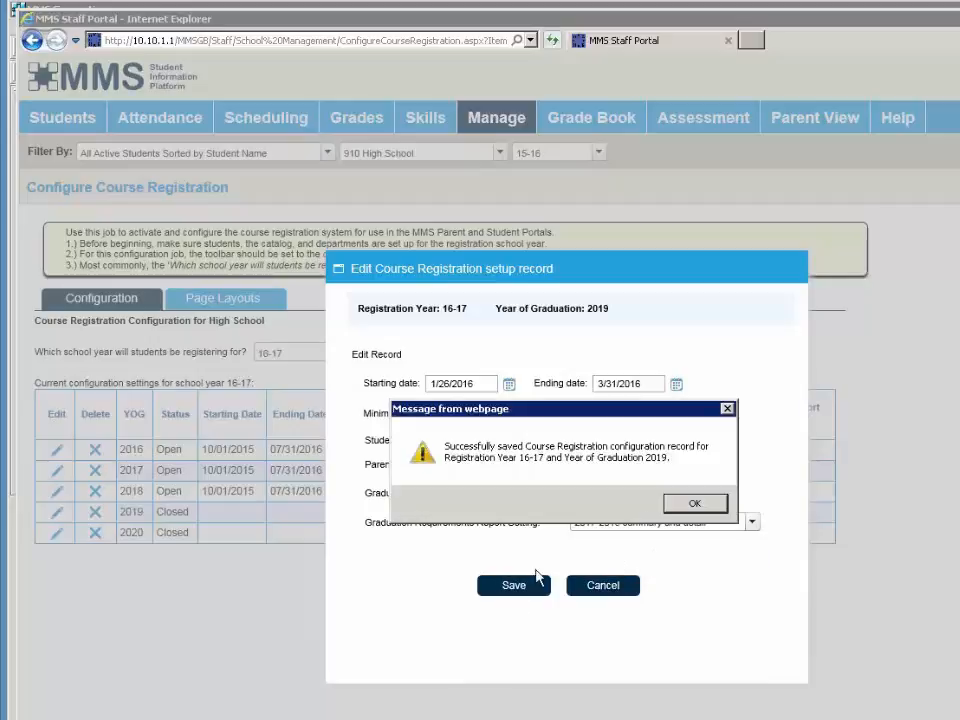
pyautogui.click(667, 505)
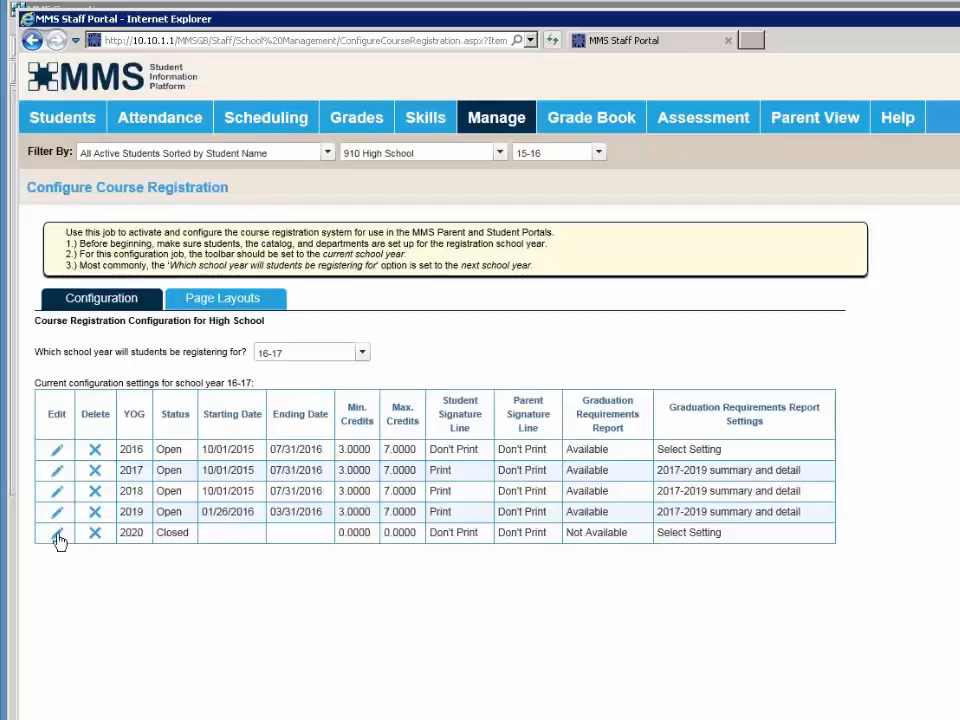
# - Open the 2020 record and enter dates 1/27/2016 through 4/1/2016
pyautogui.click(56, 532)
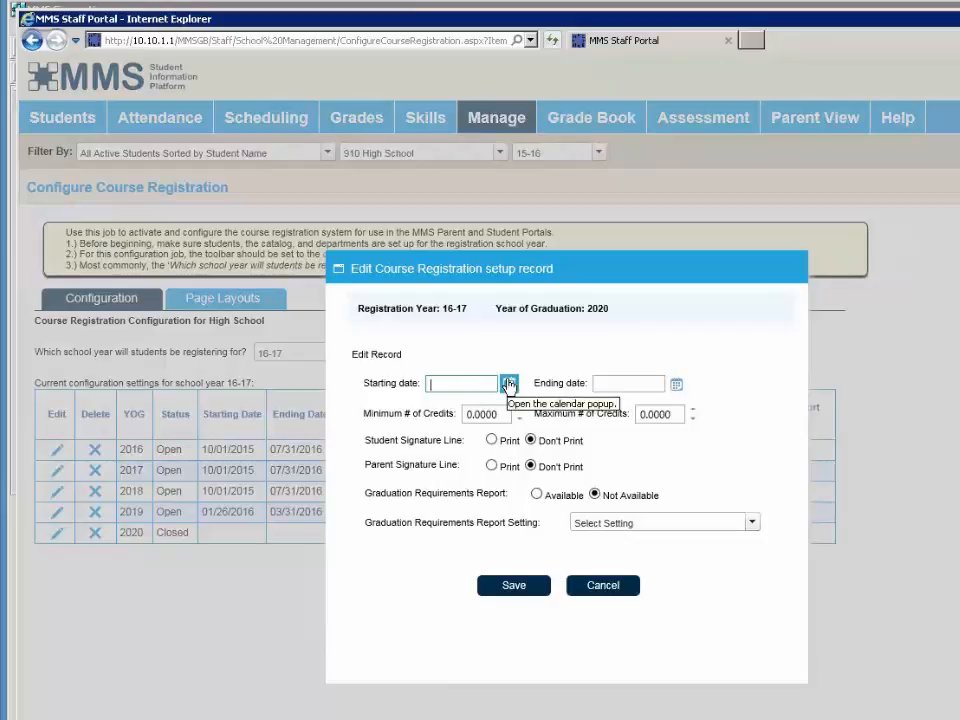
pyautogui.write('1/27/2016')
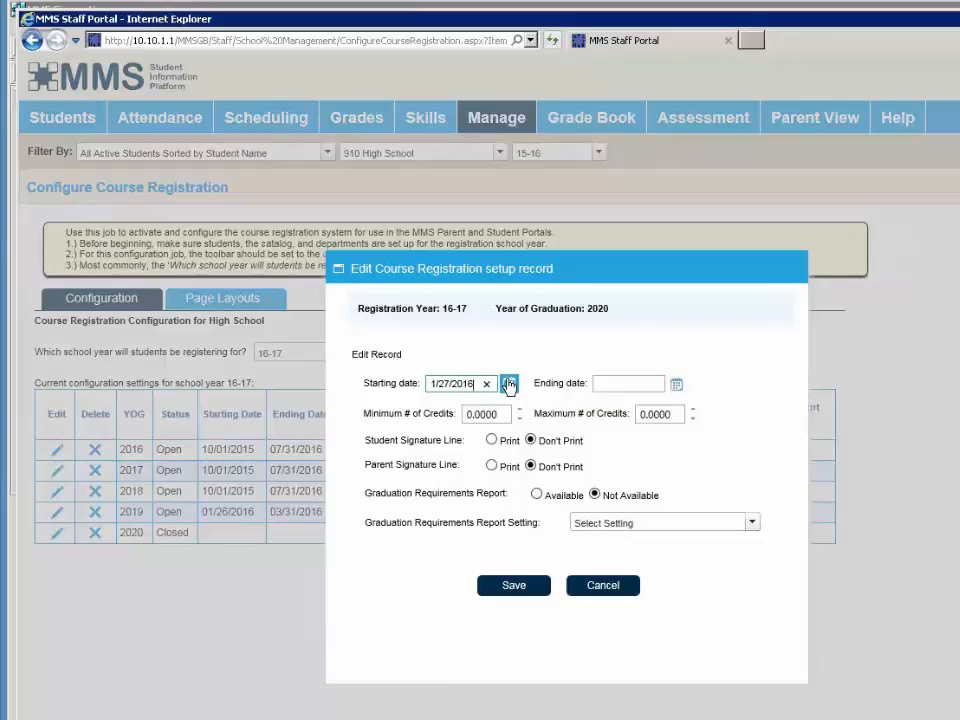
pyautogui.press('Tab')
pyautogui.press('Tab')
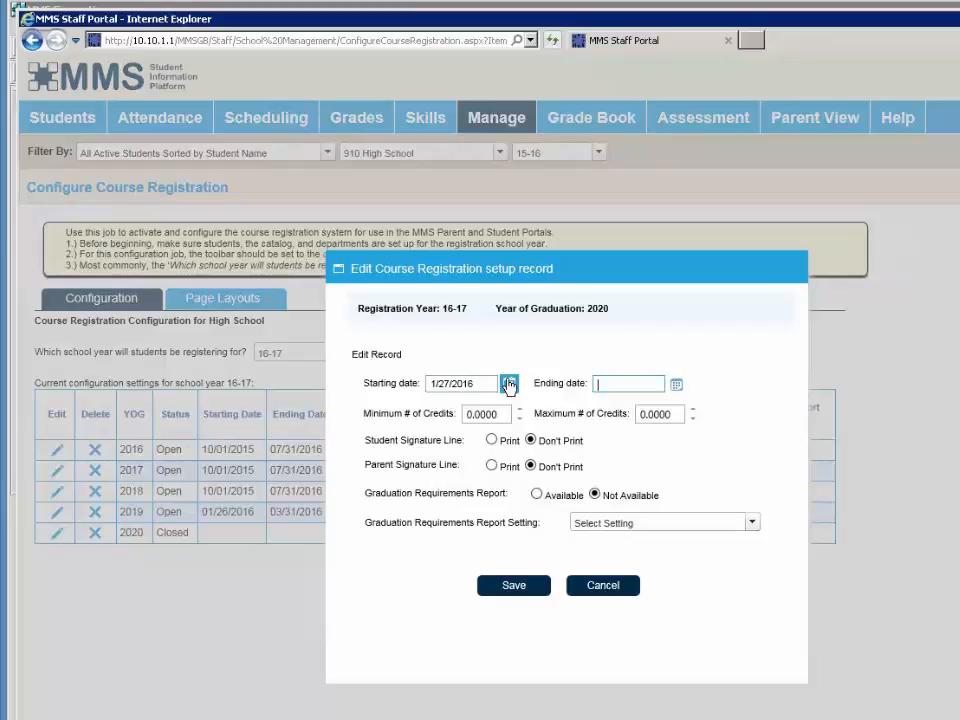
pyautogui.write('4/1/2016')
pyautogui.press('Tab')
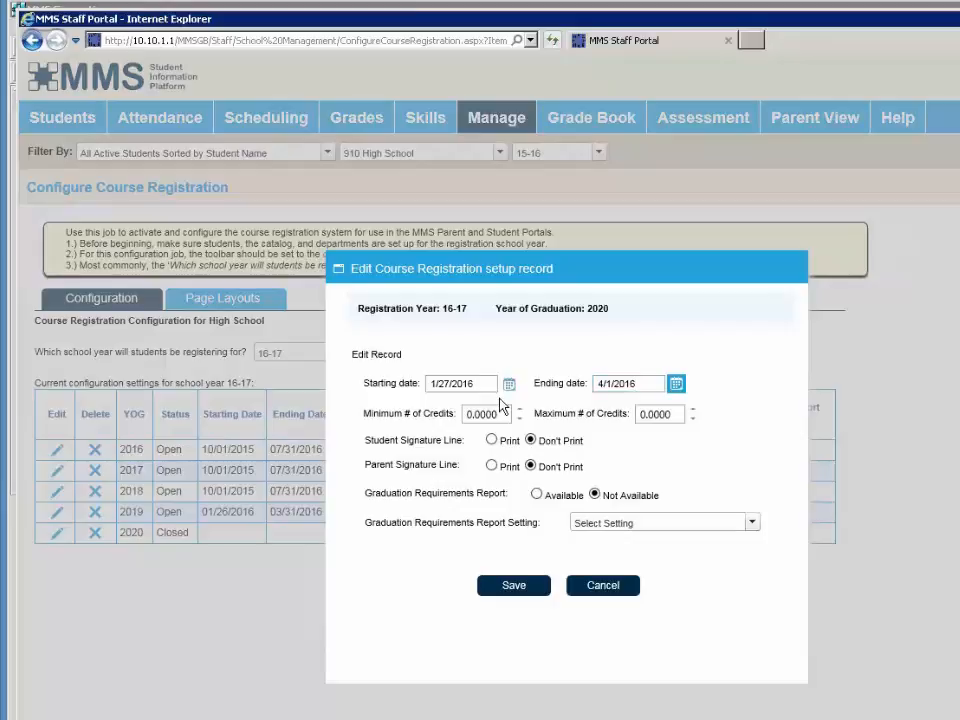
# - Set the 2020 credits to a minimum of 5 and maximum of 7
pyautogui.press('Tab')
pyautogui.write('6')
pyautogui.press('Tab')
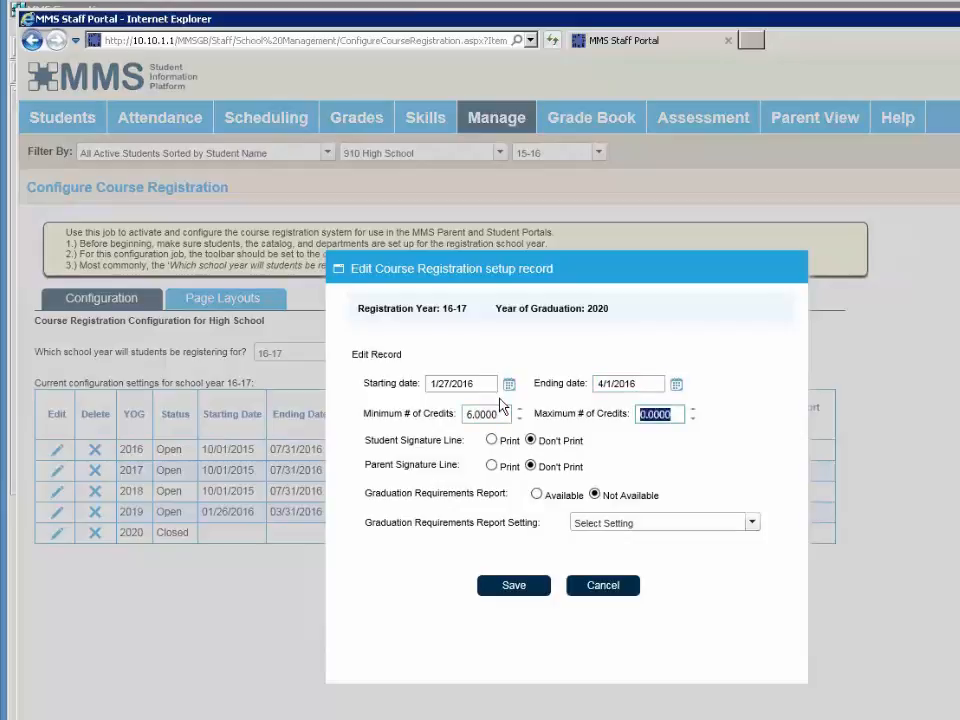
pyautogui.hotkey('shift', 'Tab')
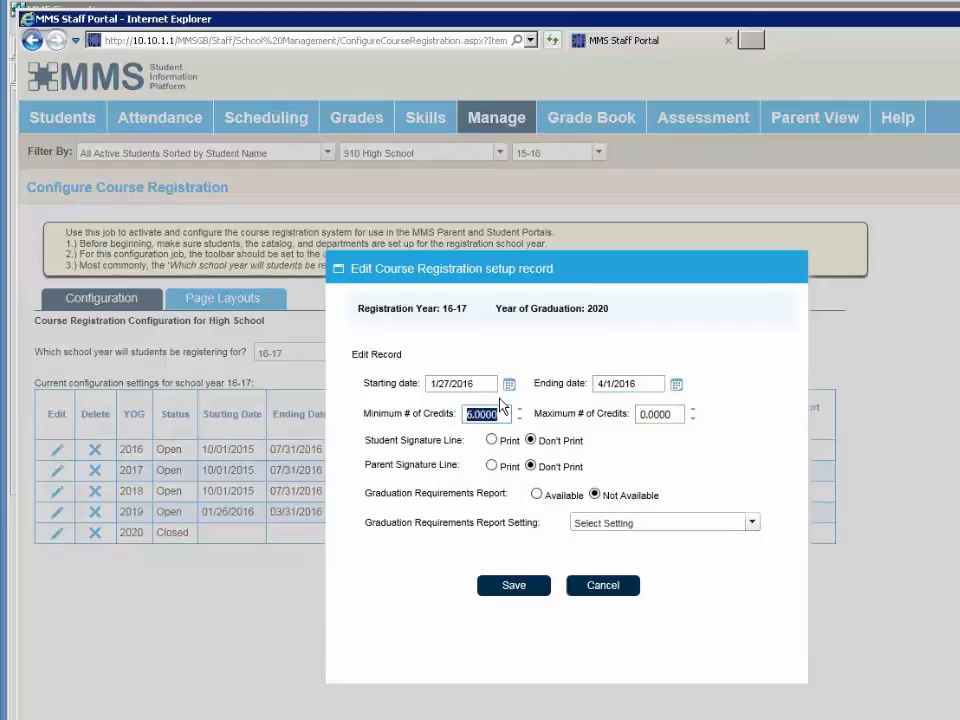
pyautogui.write('5')
pyautogui.press('Tab')
pyautogui.write('7')
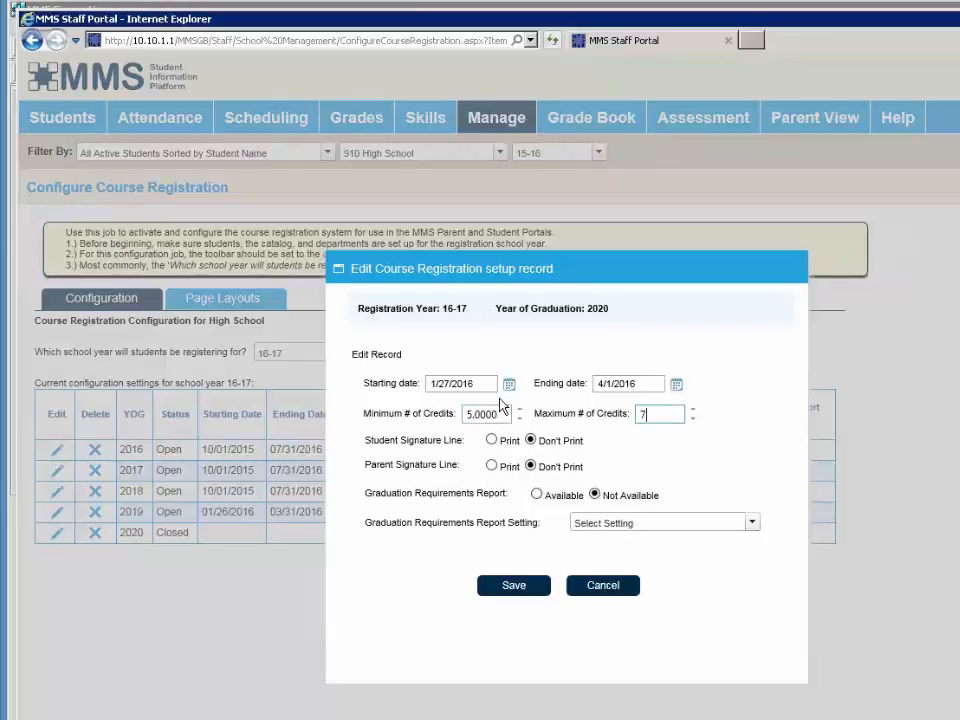
pyautogui.press('Tab')
# - Print student and parent signatures, make the 2020 summary report Available, and save
pyautogui.click(491, 440)
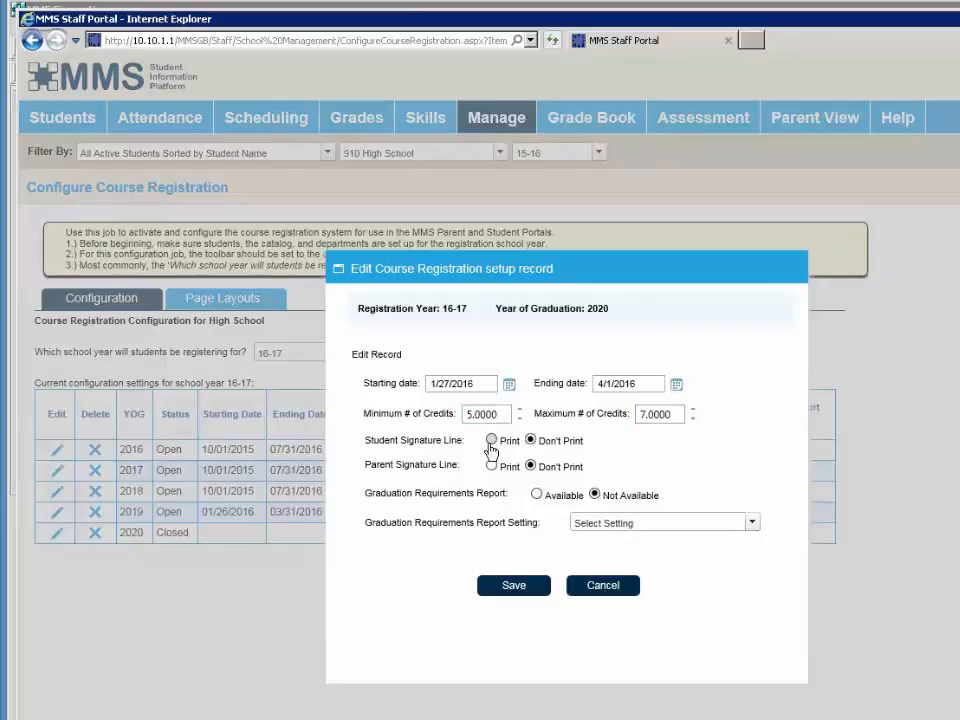
pyautogui.click(491, 465)
pyautogui.click(536, 494)
pyautogui.click(686, 523)
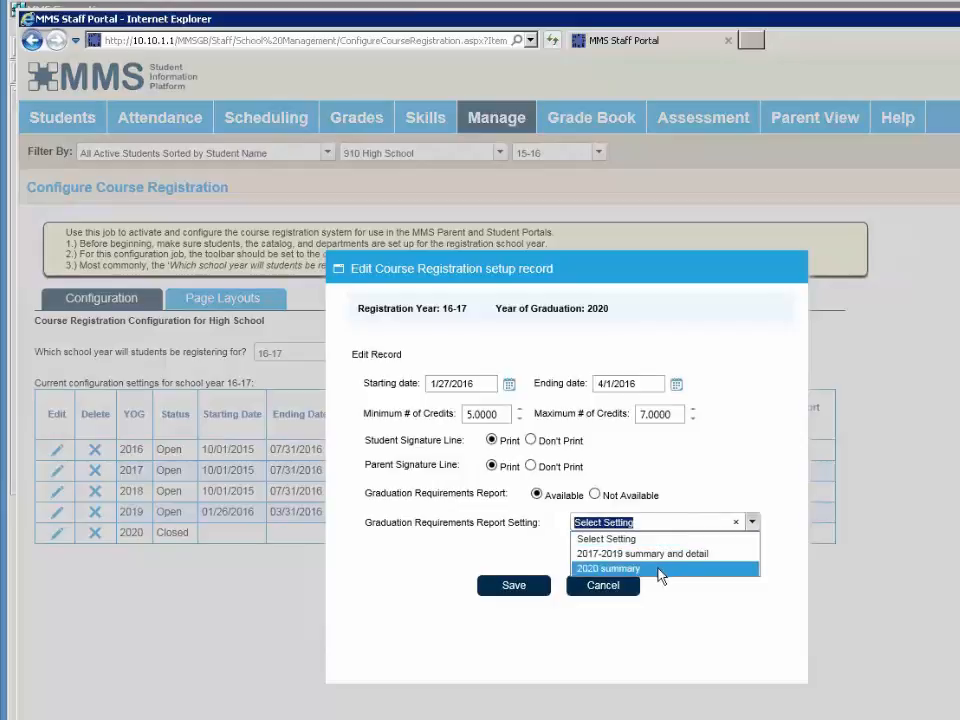
pyautogui.click(659, 570)
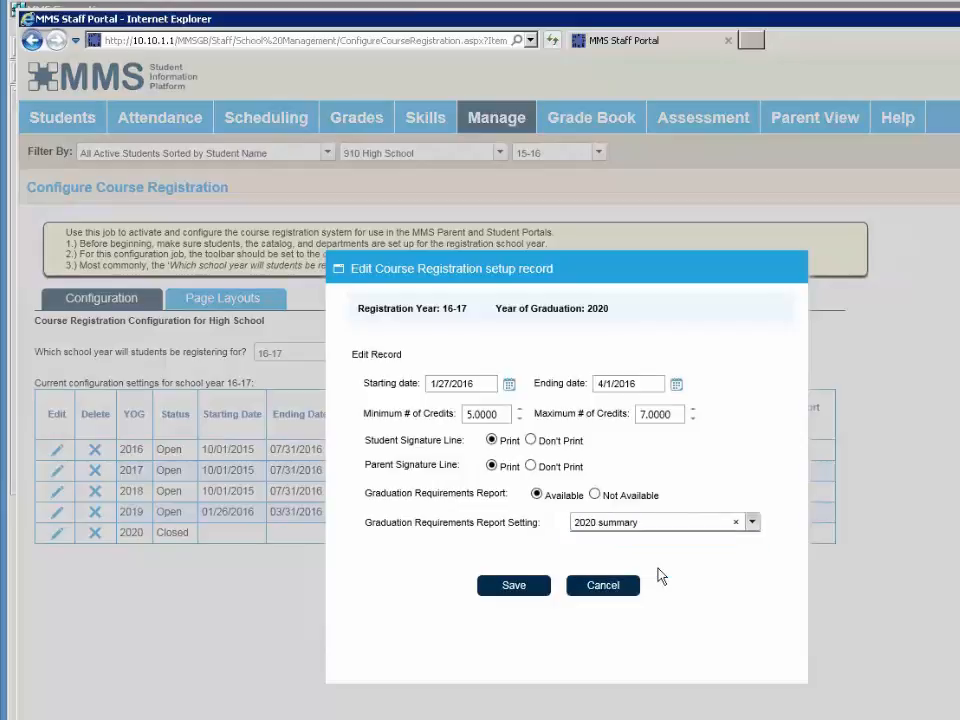
pyautogui.click(522, 588)
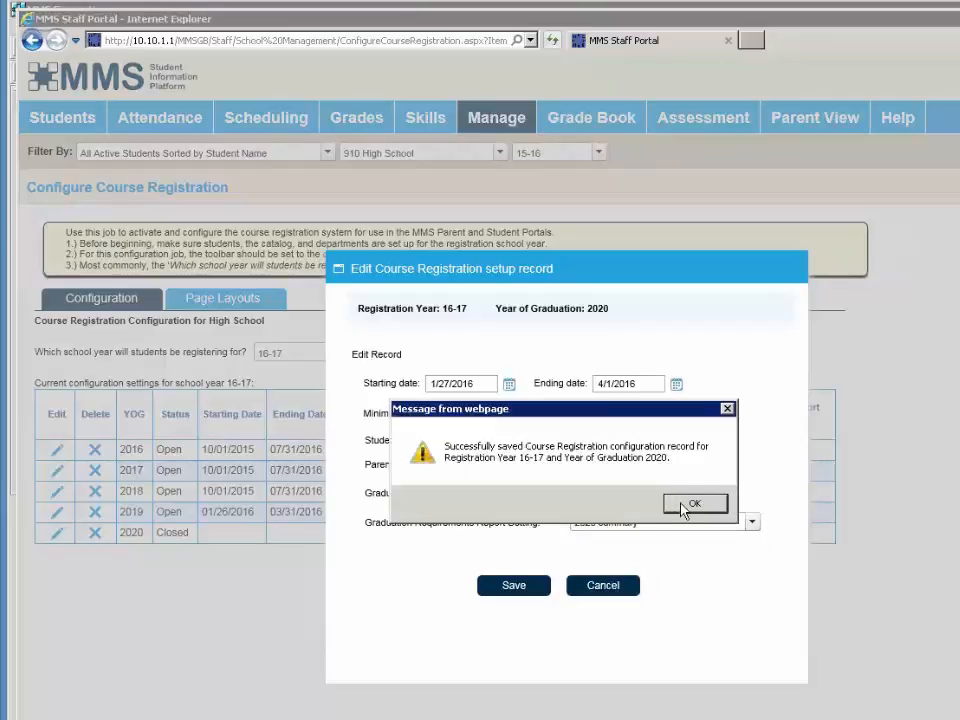
pyautogui.click(682, 503)
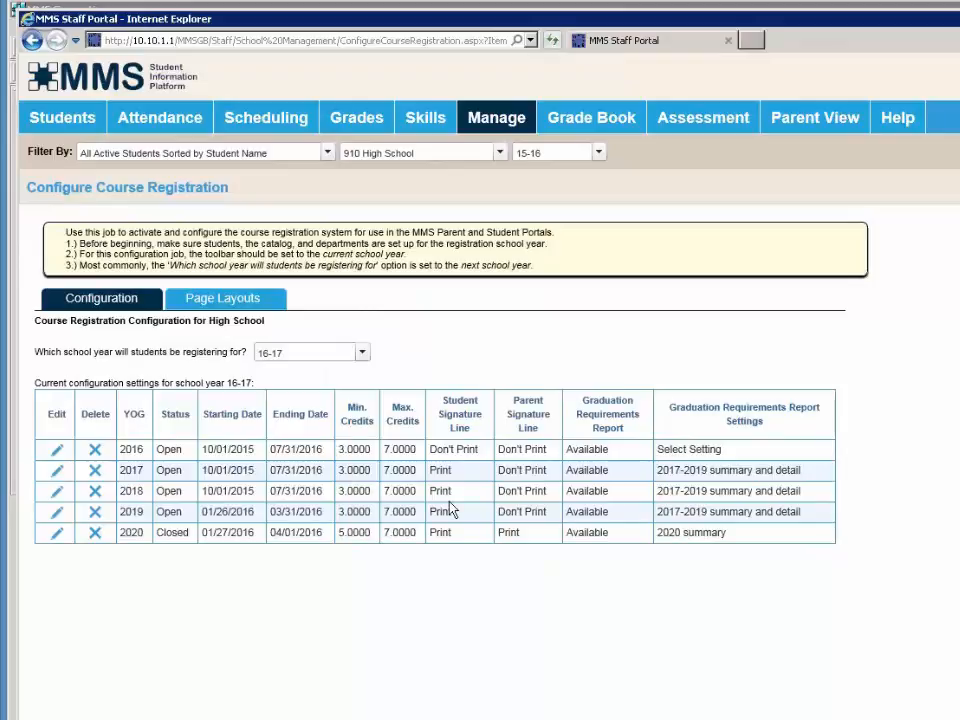
# - Open the 16-17 page layout notes for the 2017 class and enter the graduation requirements note
pyautogui.click(216, 304)
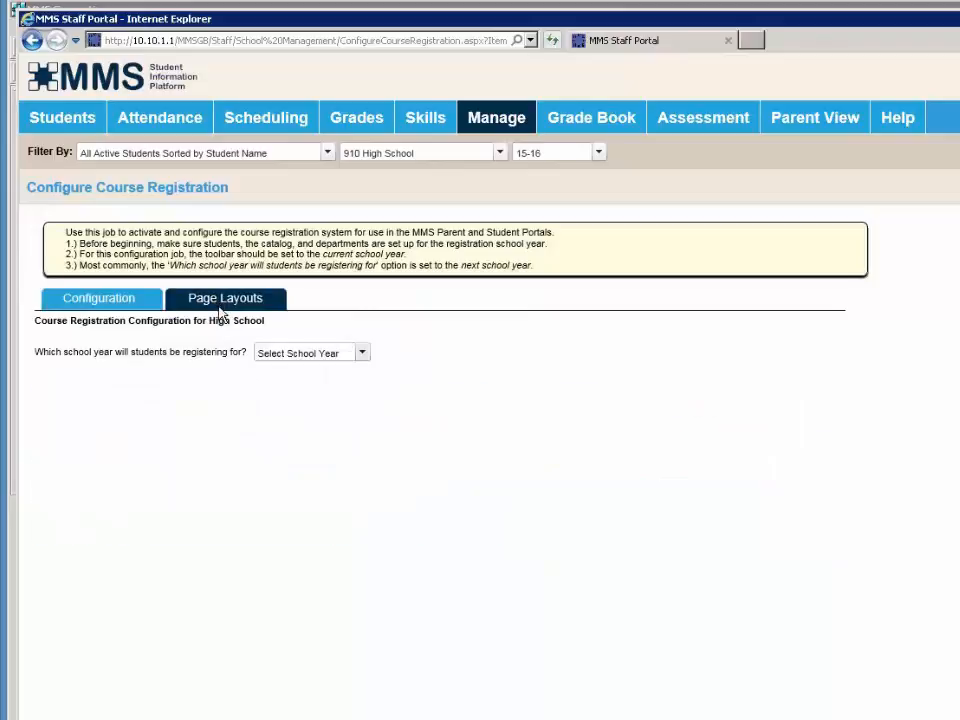
pyautogui.click(275, 352)
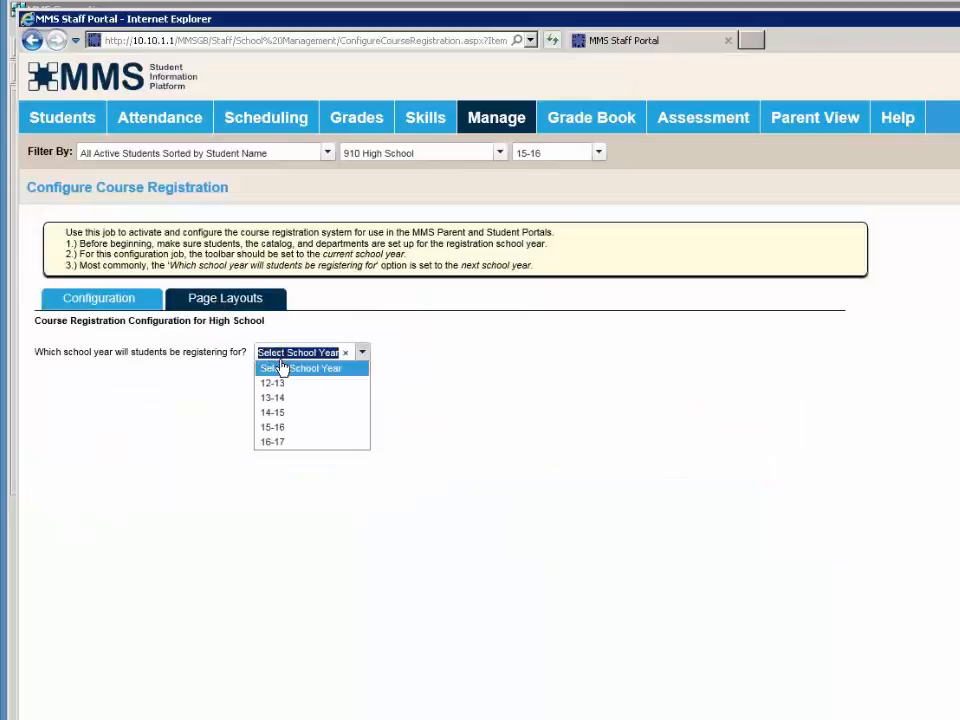
pyautogui.click(276, 445)
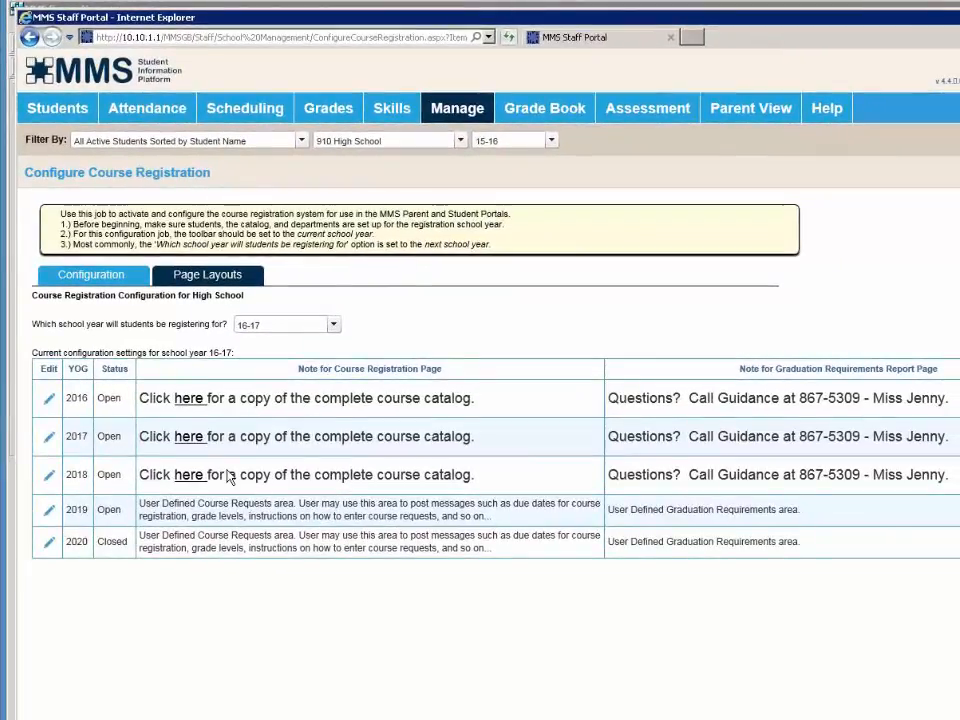
pyautogui.click(48, 440)
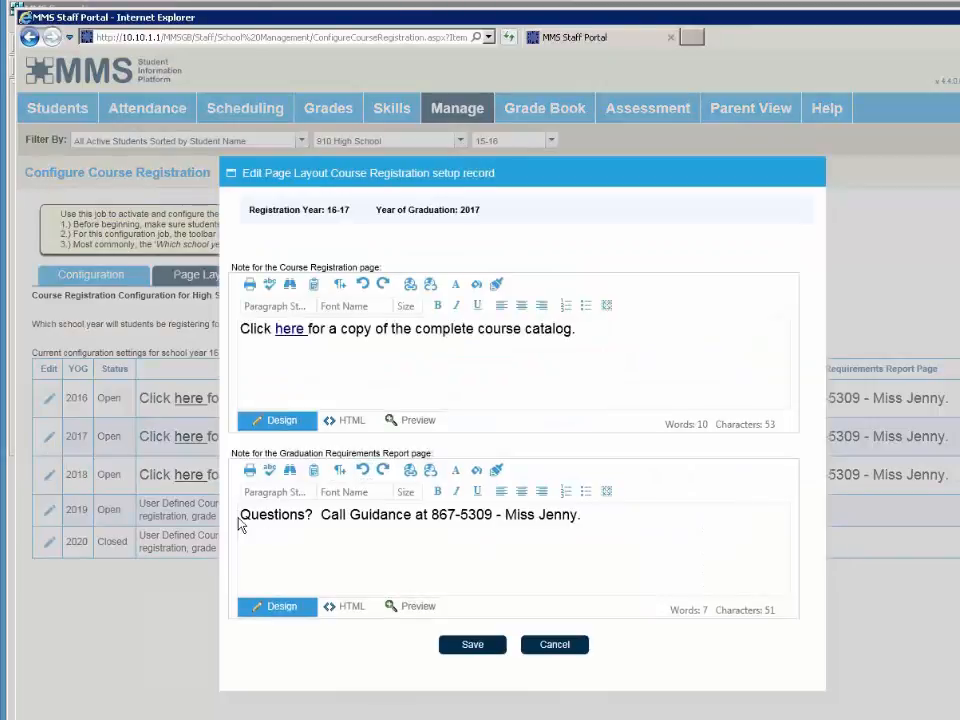
pyautogui.click(596, 516)
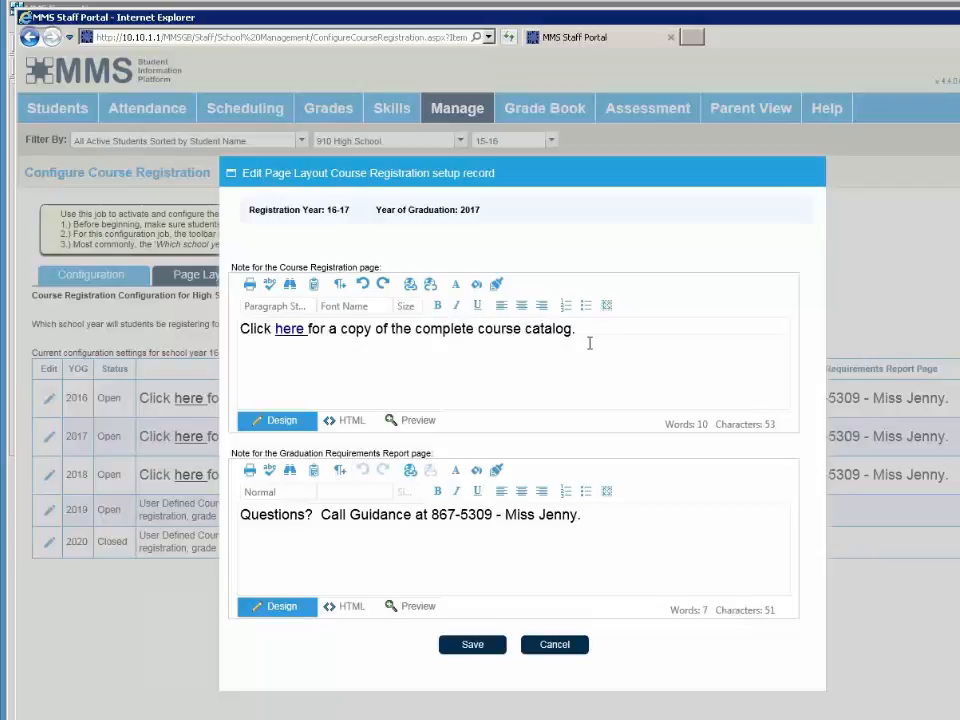
# - Copy the whole 2017 course catalog note, allowing clipboard access
pyautogui.moveTo(593, 329); pyautogui.dragTo(191, 322)
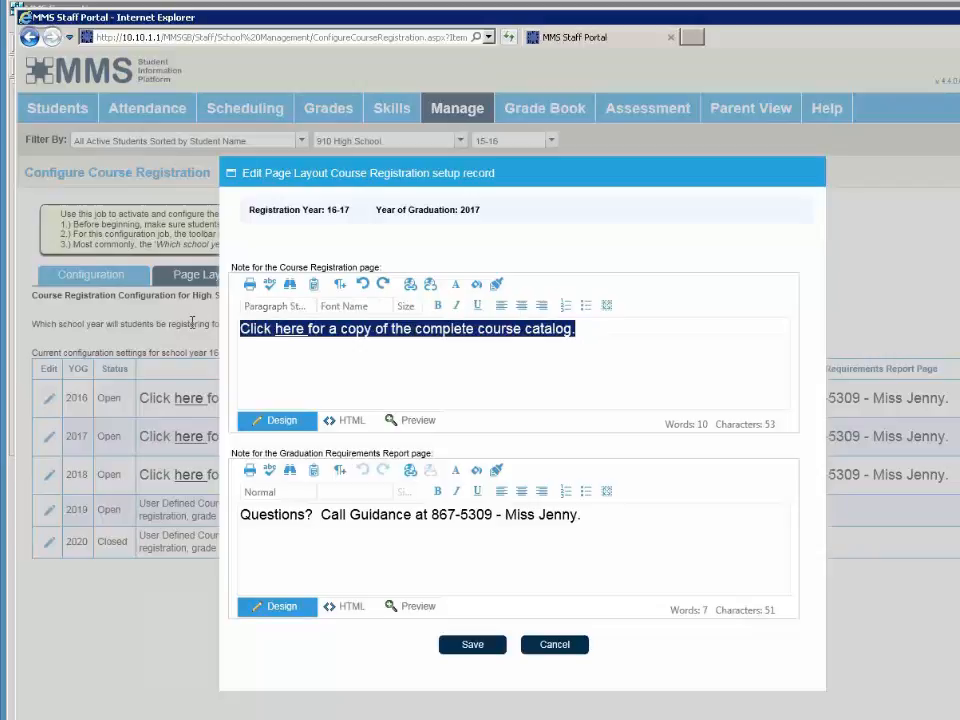
pyautogui.rightClick(252, 335)
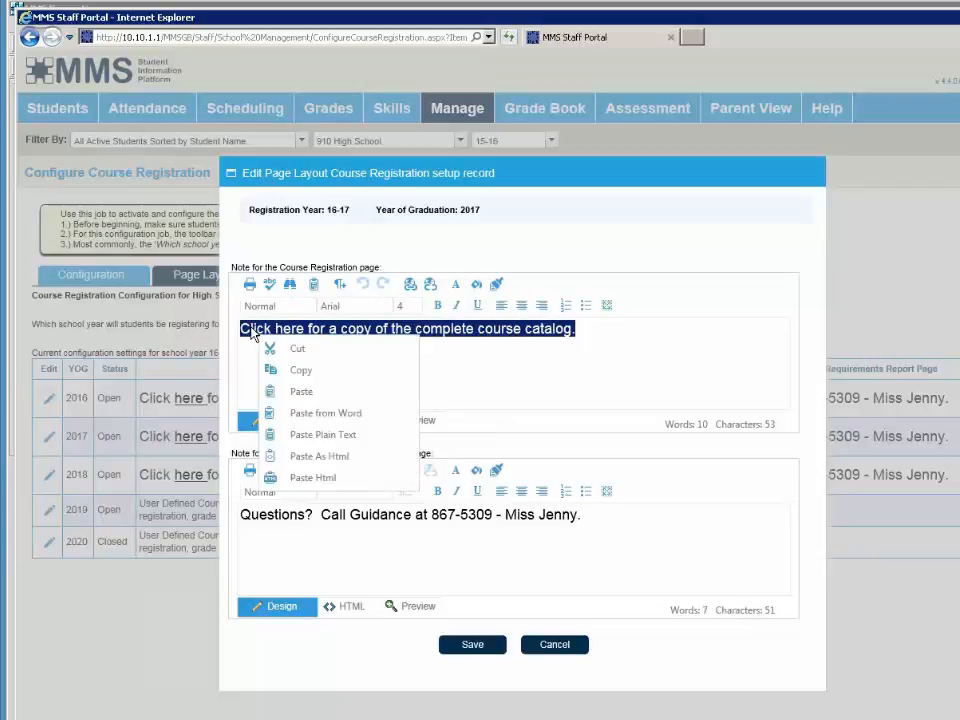
pyautogui.click(290, 372)
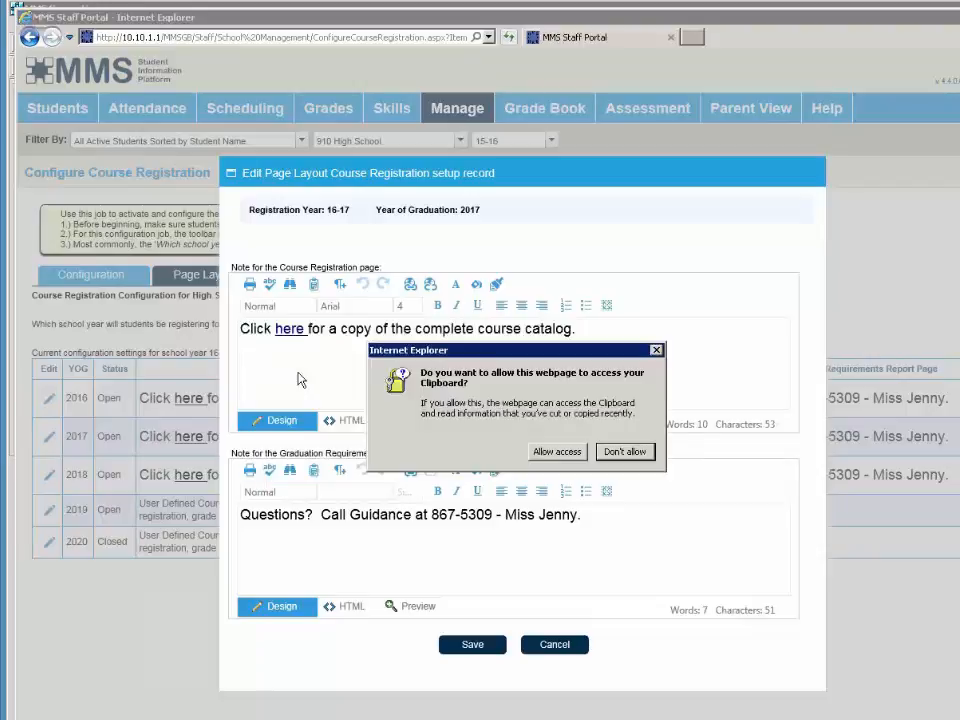
pyautogui.click(560, 455)
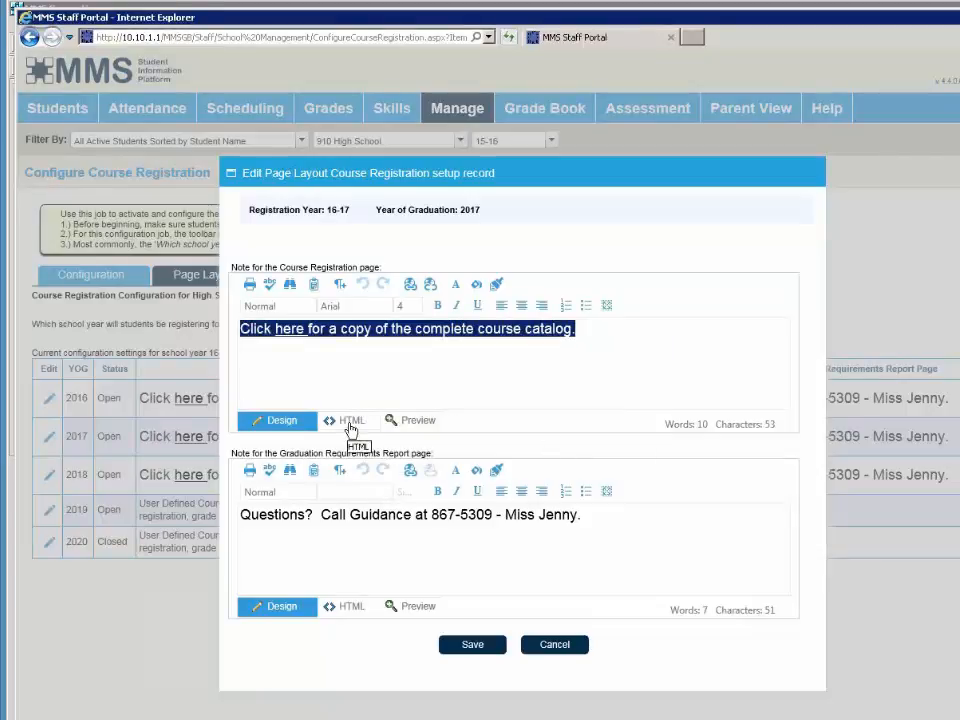
# - Check the note's HTML source, then close the 2017 record without saving
pyautogui.click(350, 424)
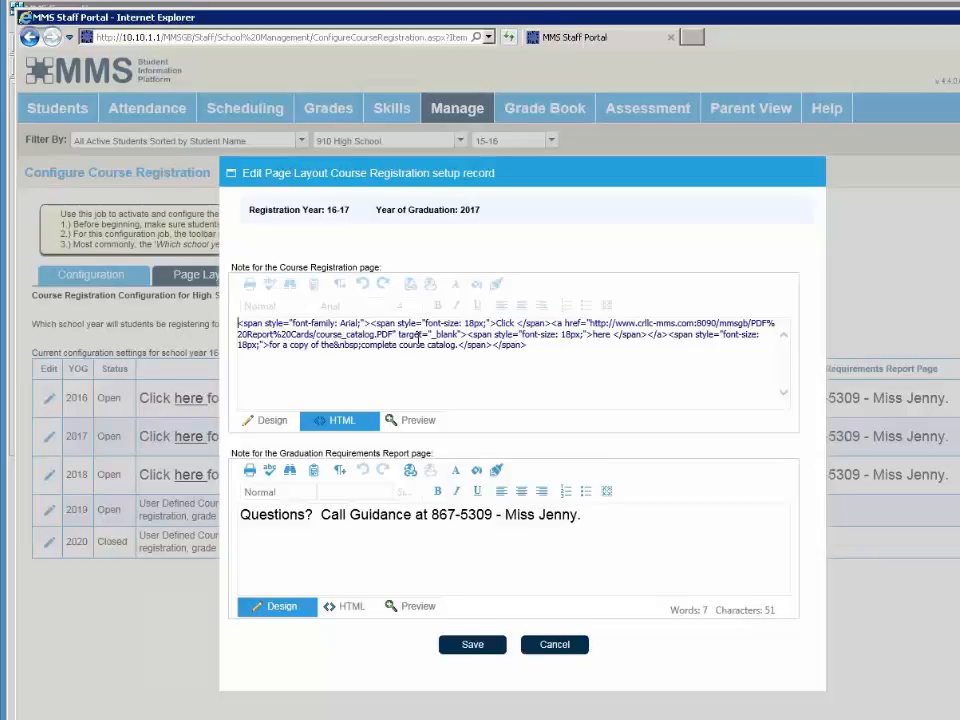
pyautogui.click(252, 420)
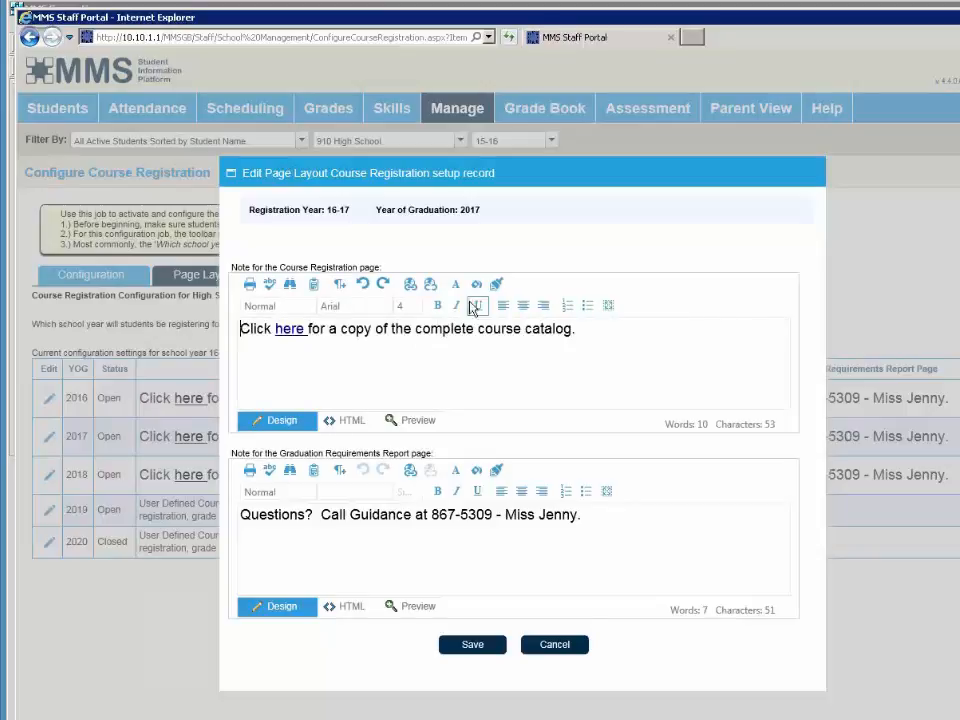
pyautogui.click(552, 646)
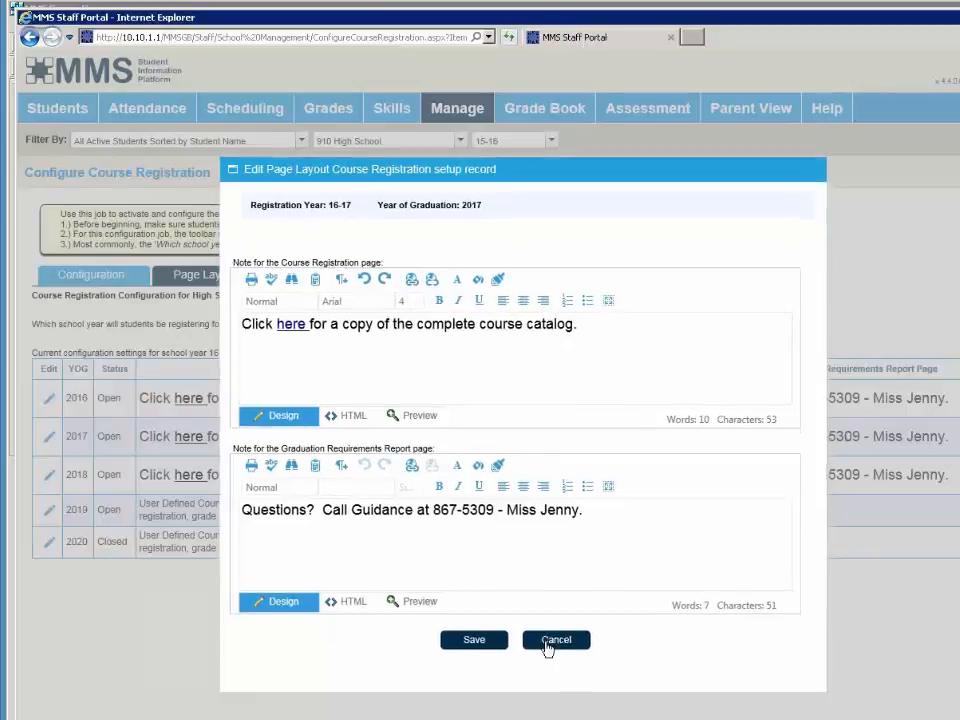
# - Paste the copied catalog note over the 2019 Course Registration placeholder and select the Graduation Requirements placeholder
pyautogui.click(47, 512)
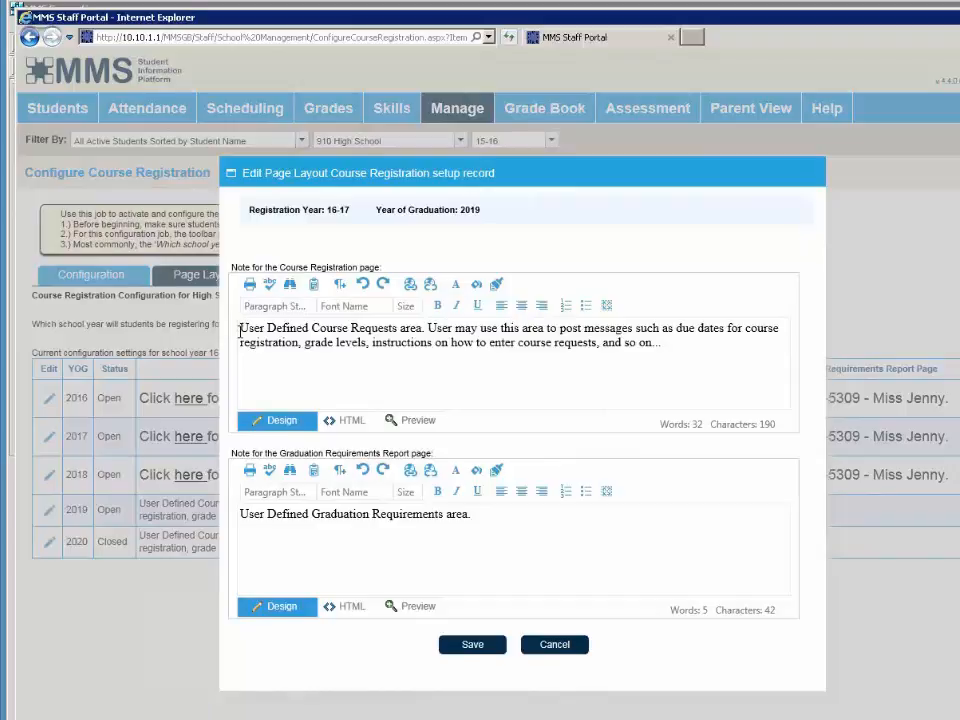
pyautogui.moveTo(240, 330); pyautogui.dragTo(695, 367)
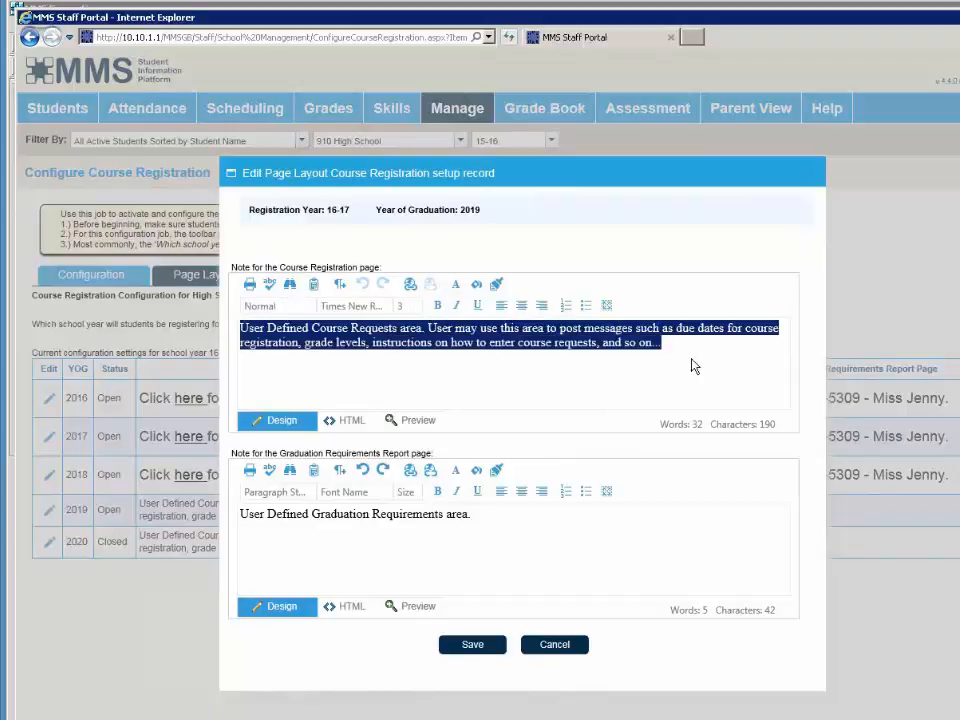
pyautogui.hotkey('ctrl', 'v')
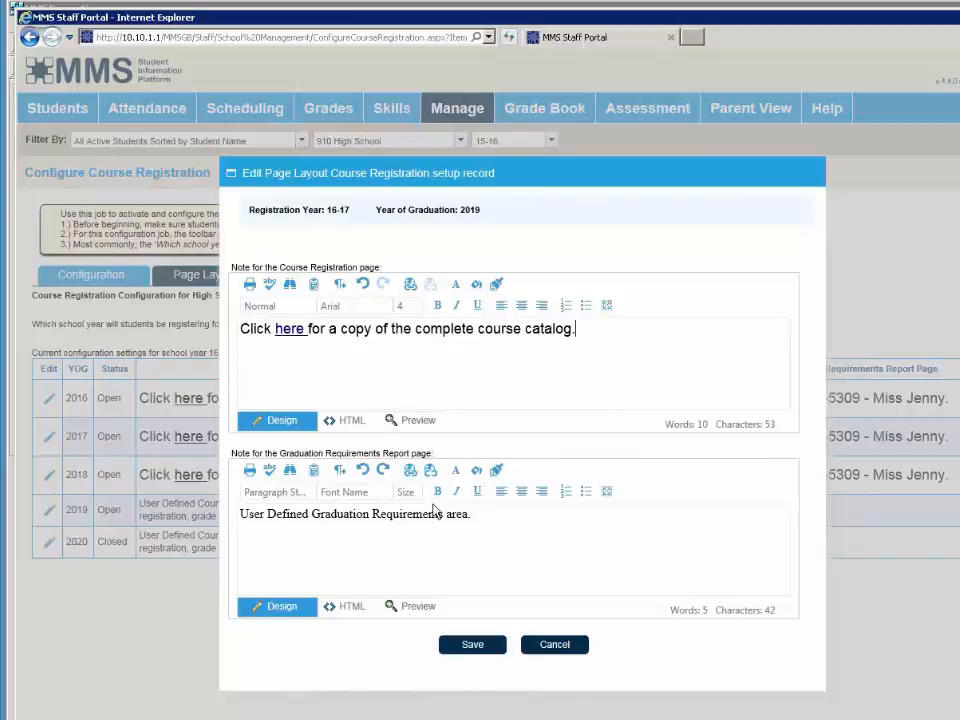
pyautogui.moveTo(472, 514); pyautogui.dragTo(182, 513)
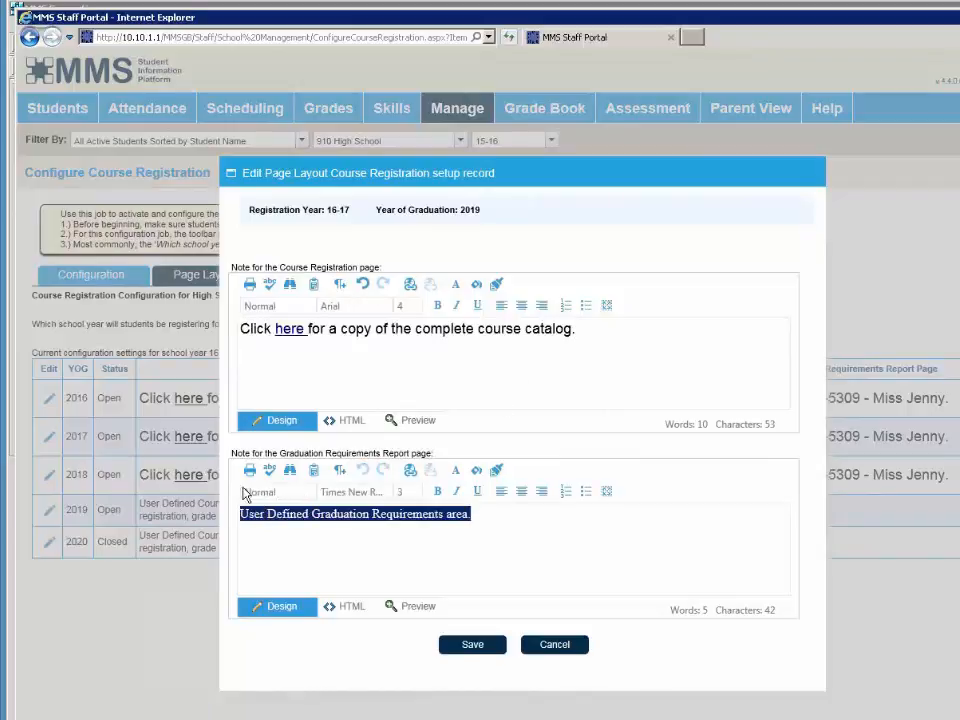
pyautogui.moveTo(603, 183); pyautogui.dragTo(452, 170)
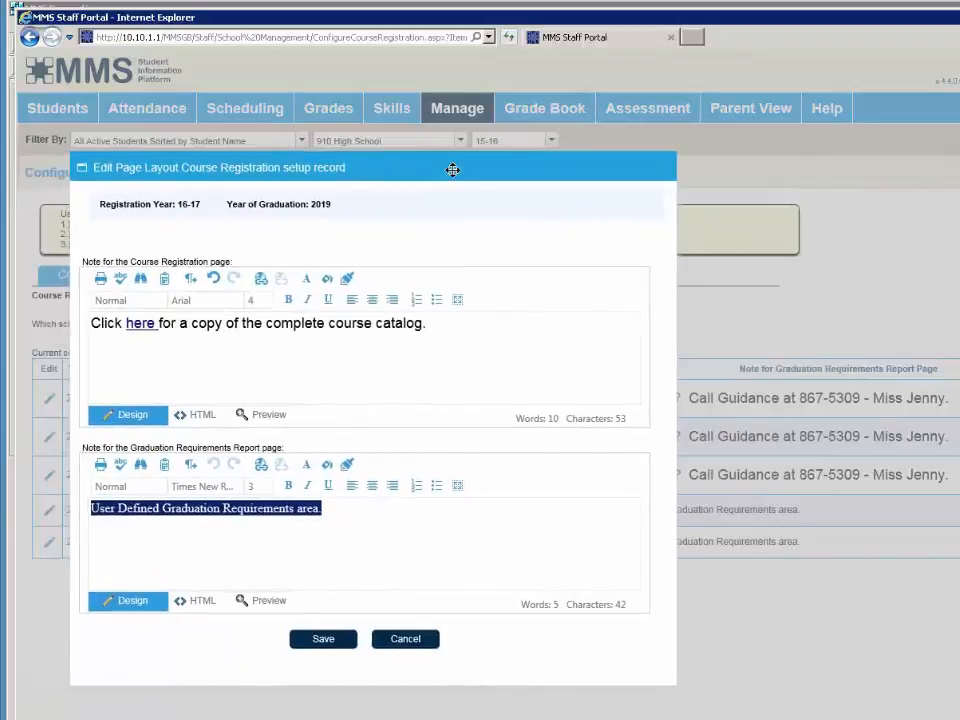
# - Paste the Guidance contact message, format it Arial size 4, and save the 2019 record
pyautogui.hotkey('ctrl', 'v')
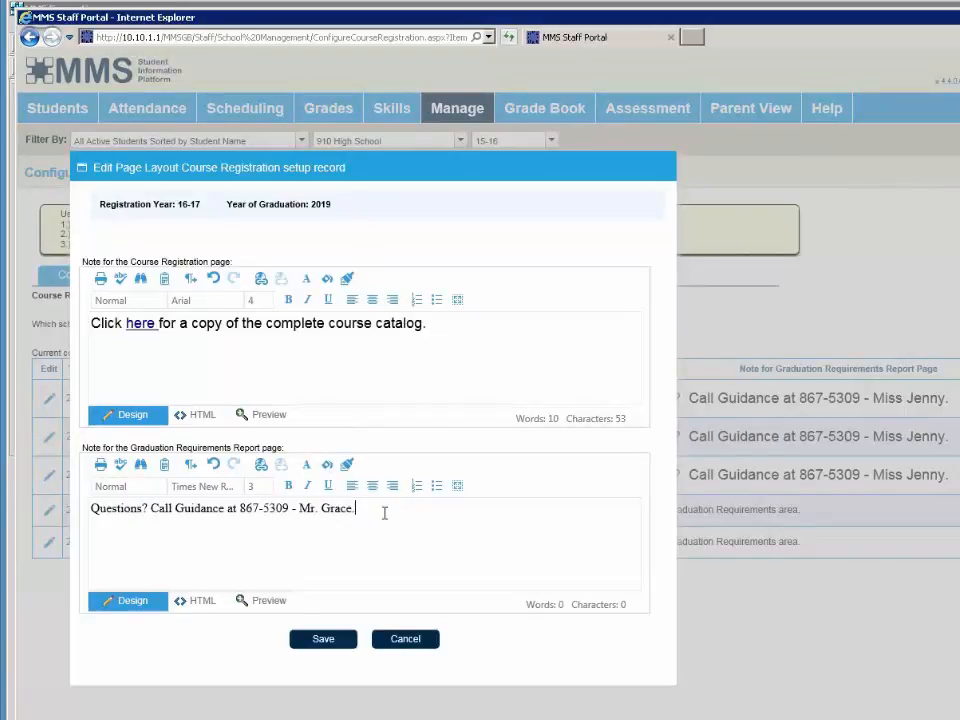
pyautogui.moveTo(369, 511); pyautogui.dragTo(21, 525)
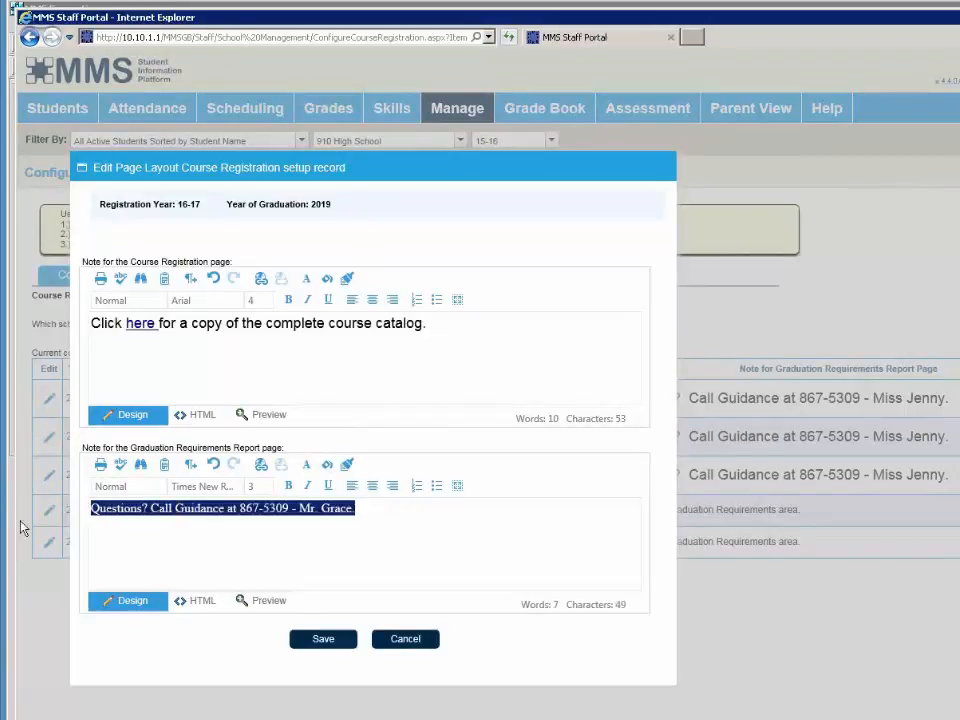
pyautogui.click(206, 488)
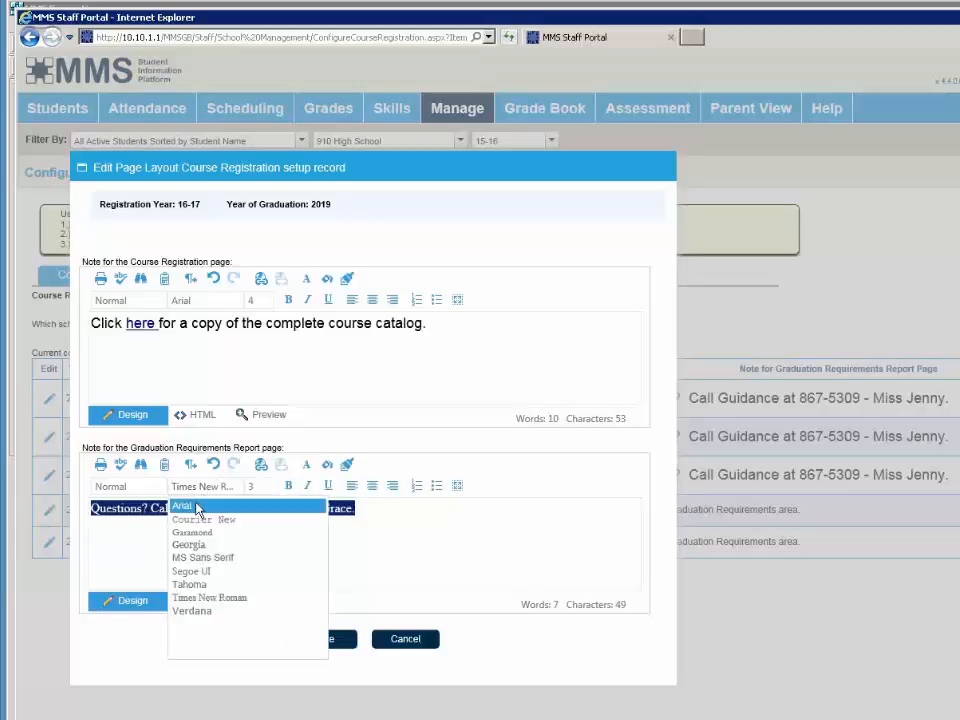
pyautogui.click(198, 508)
pyautogui.click(254, 489)
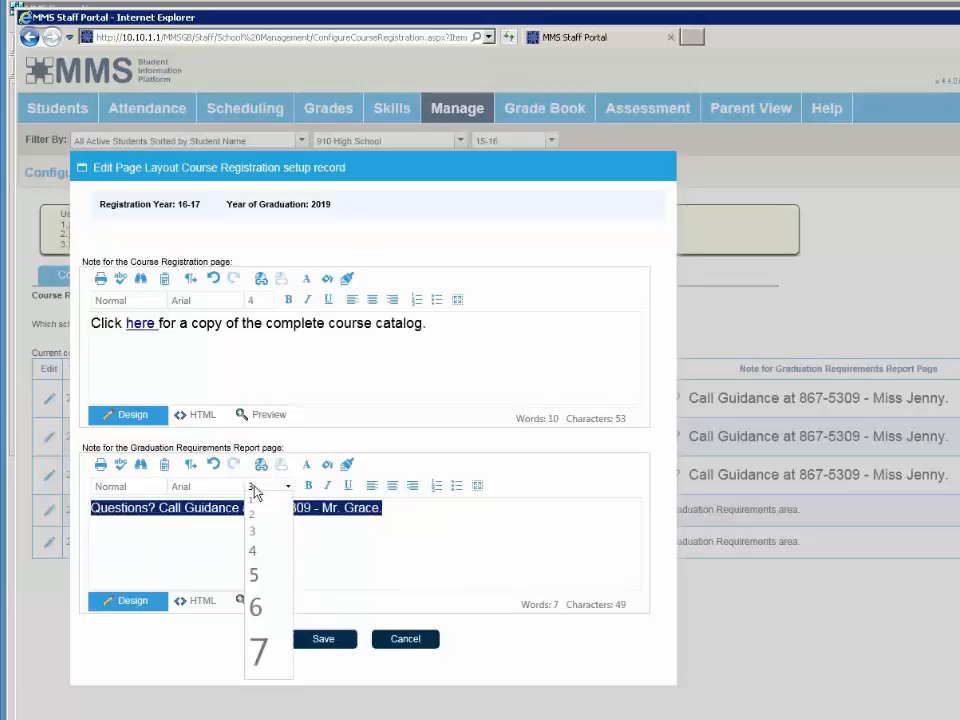
pyautogui.click(258, 549)
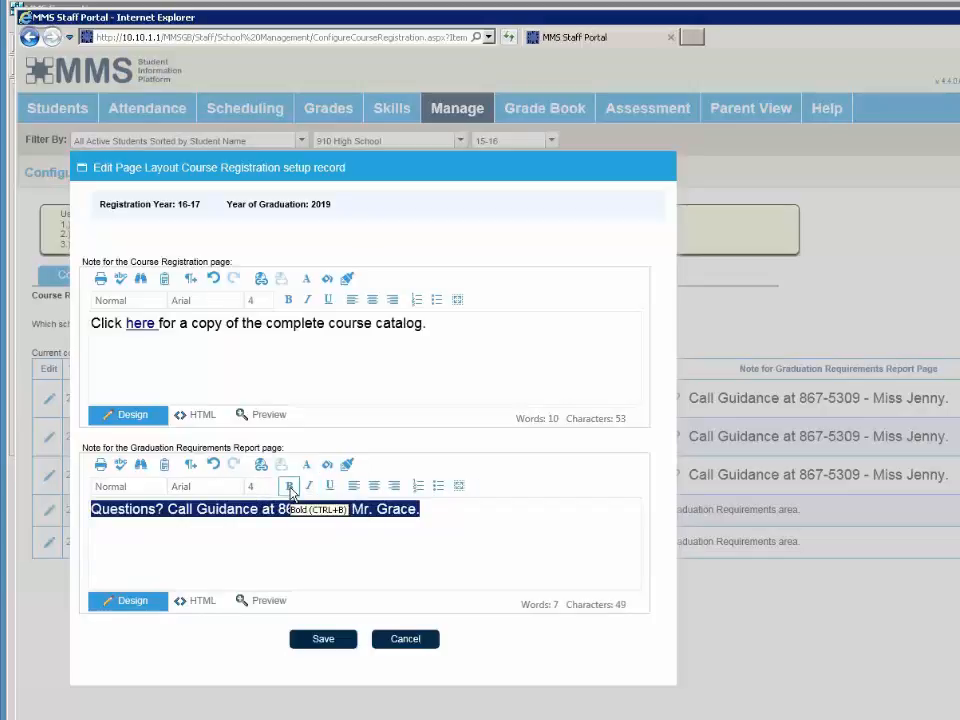
pyautogui.click(299, 534)
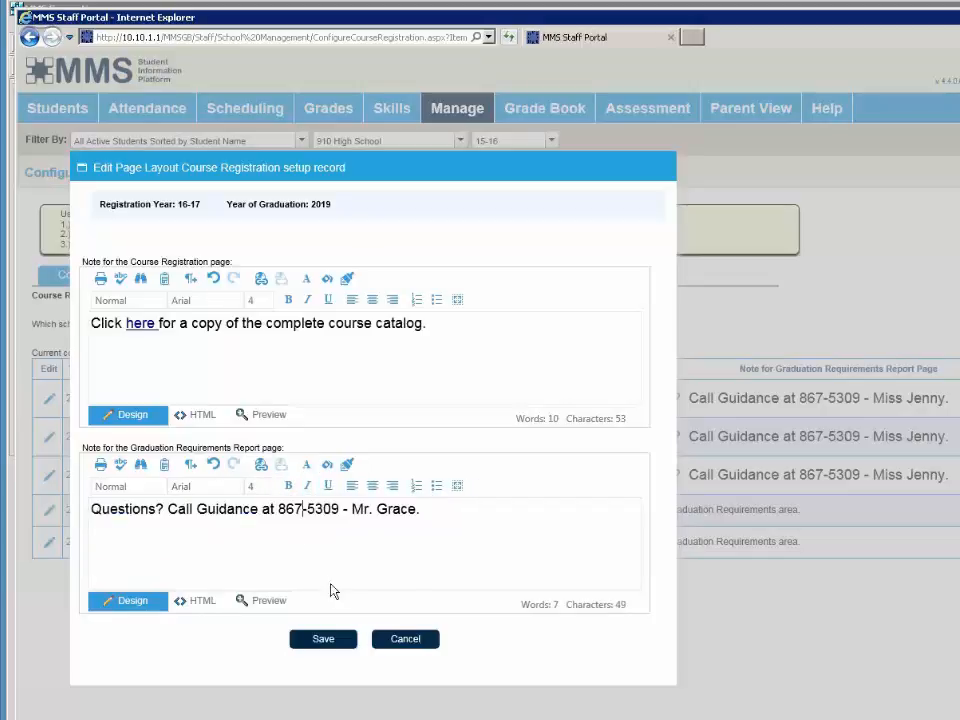
pyautogui.click(323, 639)
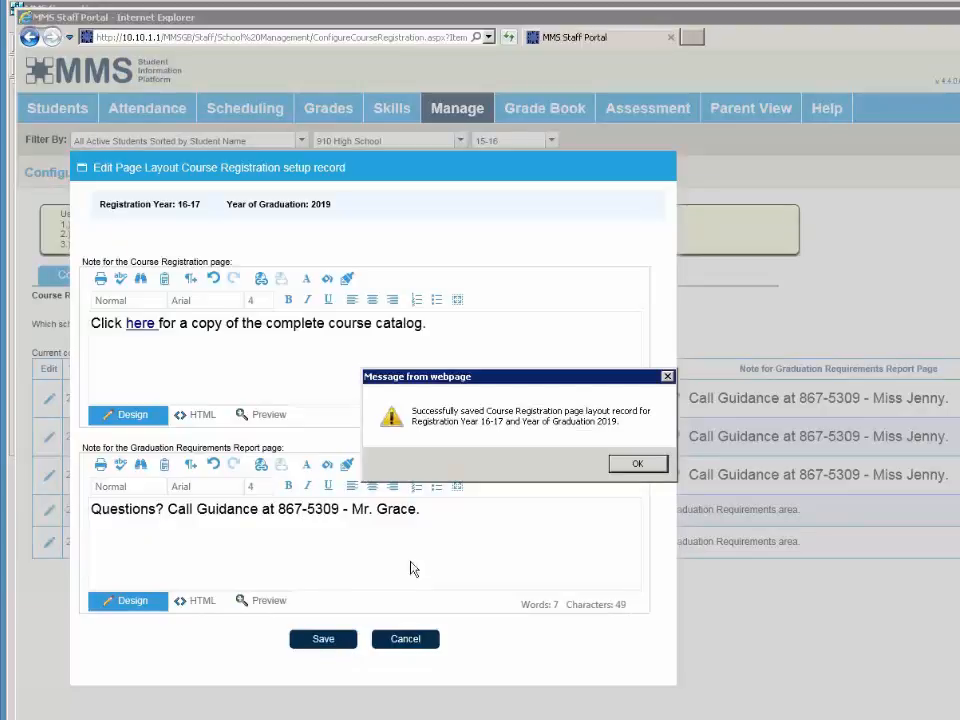
pyautogui.click(638, 464)
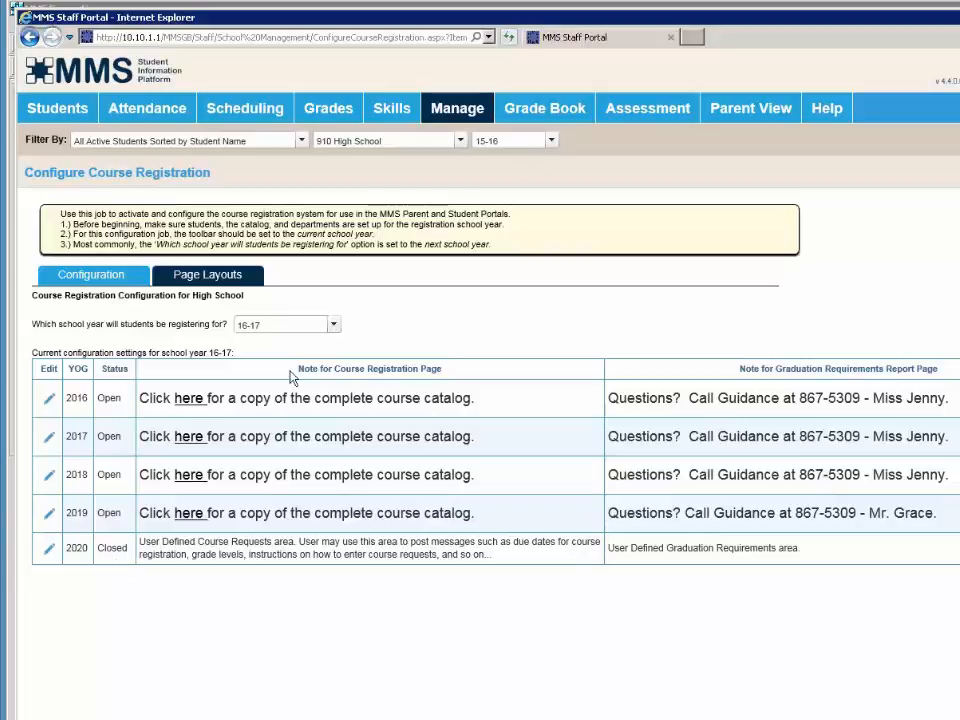
# - Go to Parent View Student Search and set the school year filter to 16-17
pyautogui.moveTo(682, 133)
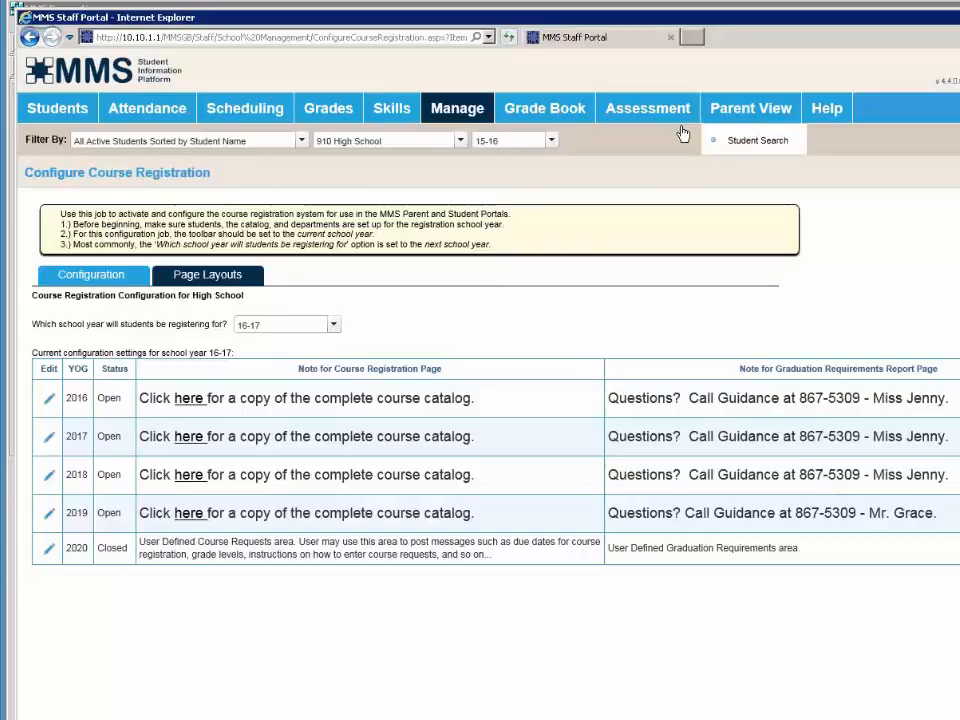
pyautogui.click(745, 146)
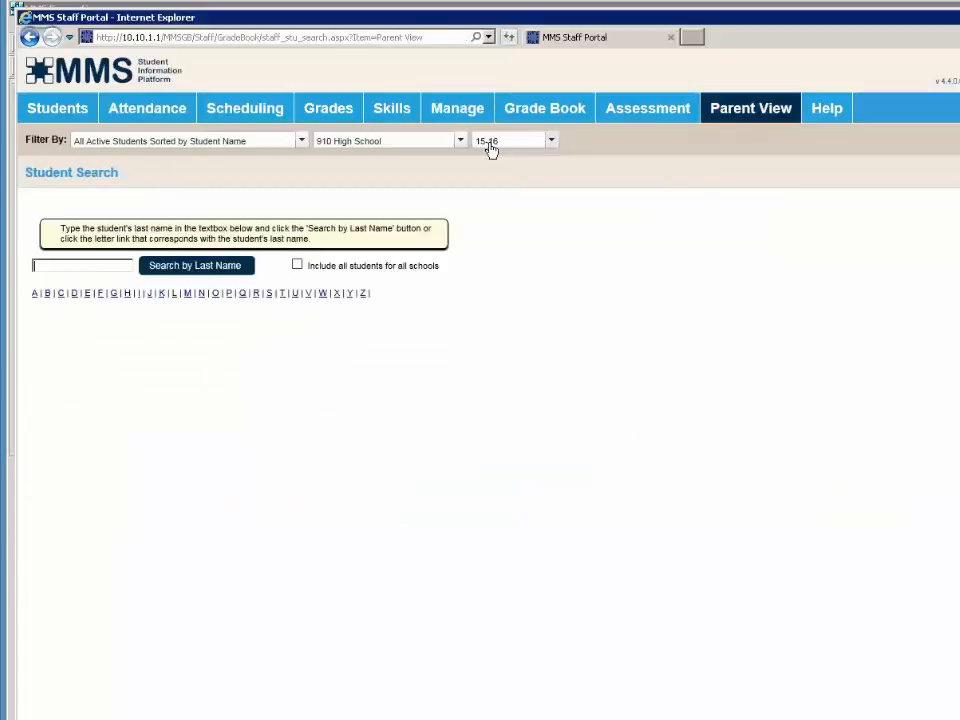
pyautogui.click(548, 143)
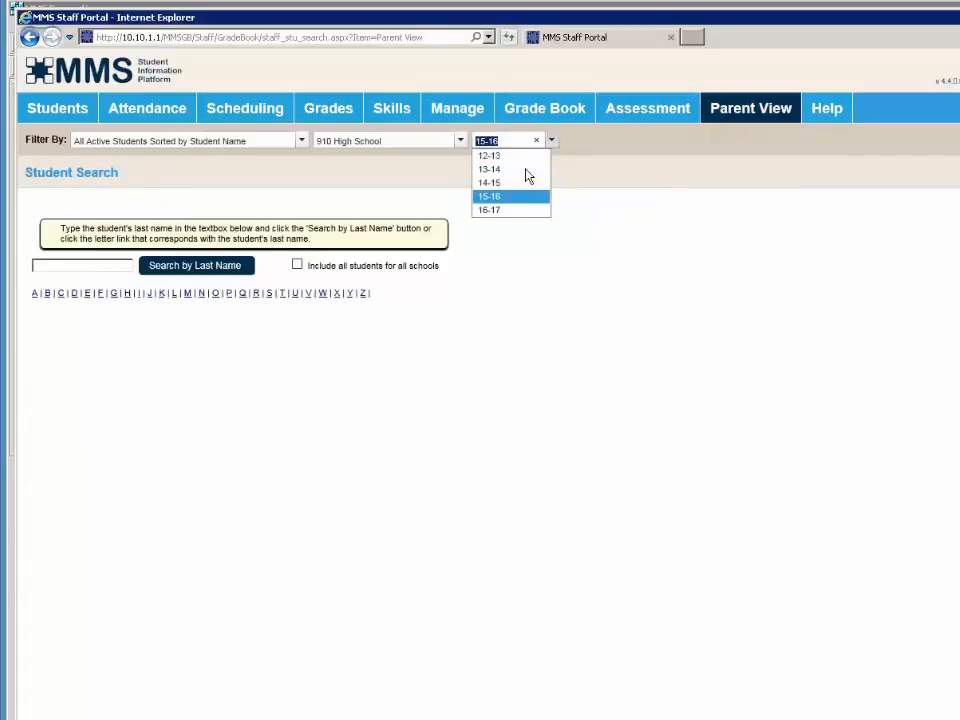
pyautogui.press('Return')
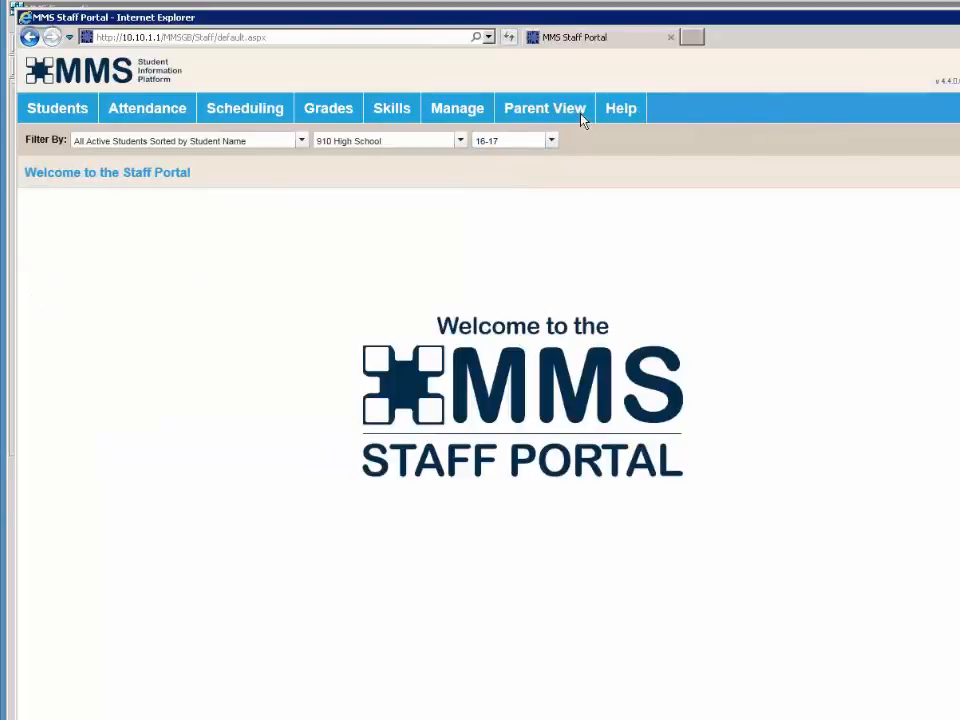
# - Open the parent view of the first student with a last name starting with A
pyautogui.moveTo(533, 111)
pyautogui.click(538, 142)
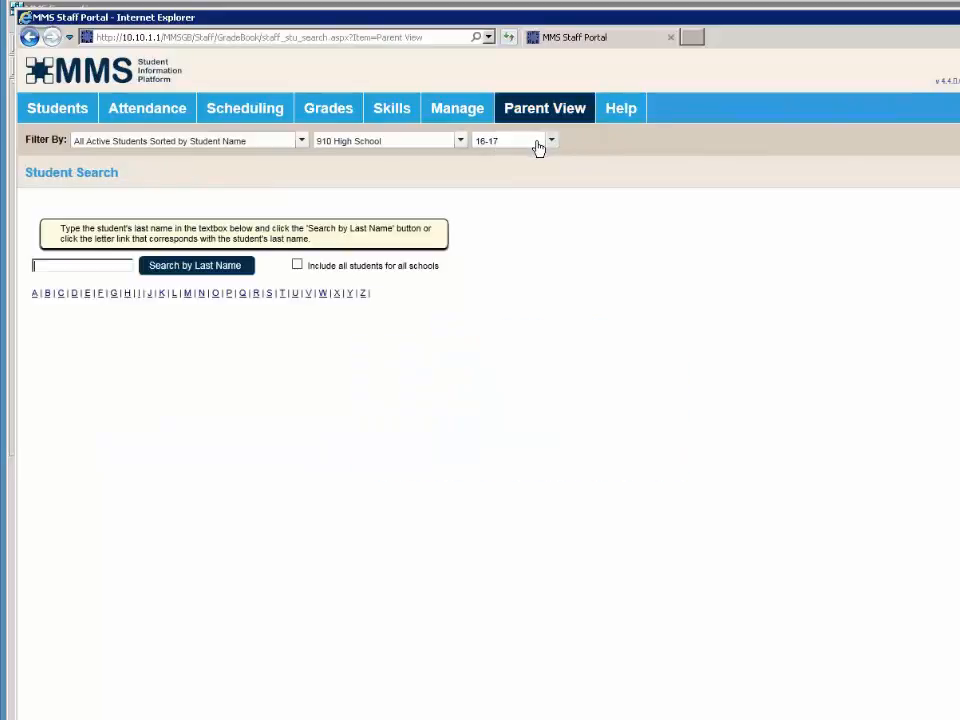
pyautogui.click(35, 295)
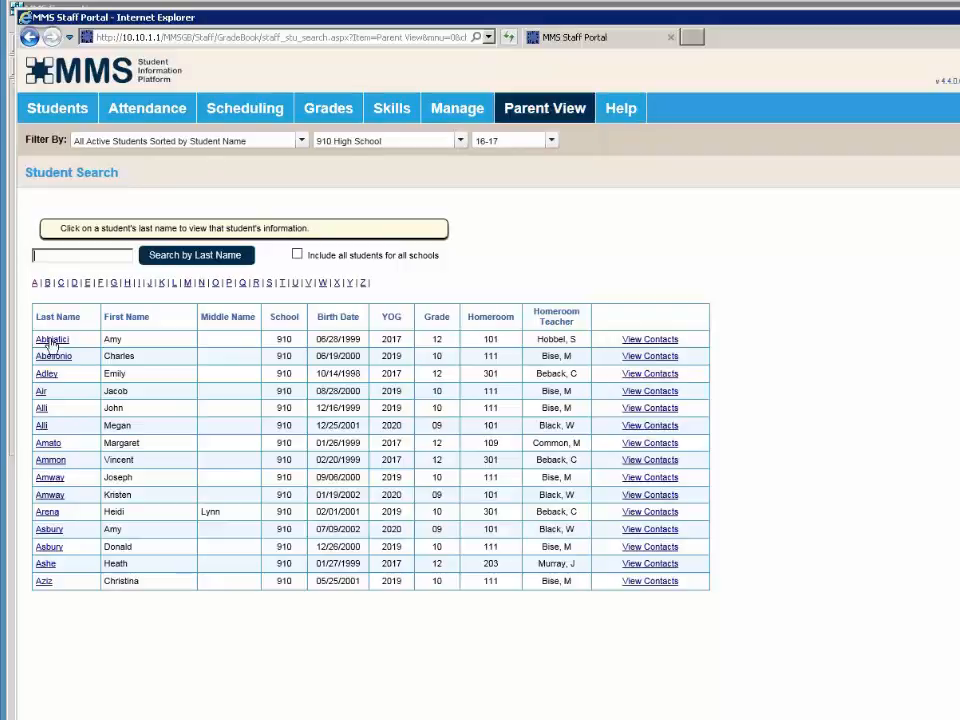
pyautogui.click(52, 340)
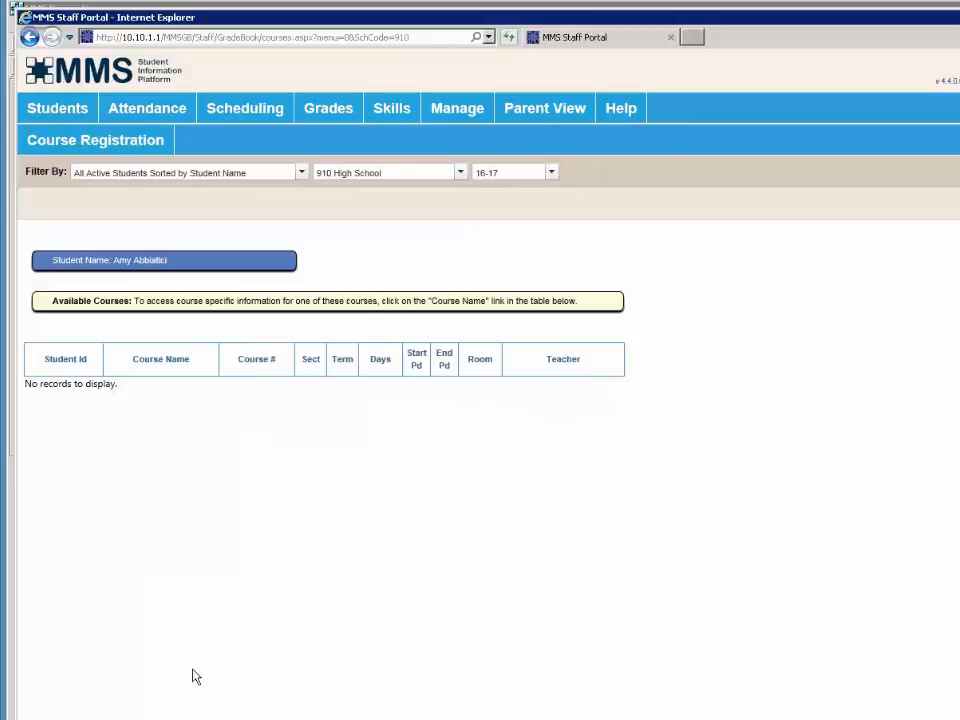
# - Open Enter Course Requests and start adding alternates for APPLIED TECHNOLOGY
pyautogui.moveTo(43, 148)
pyautogui.moveTo(82, 151)
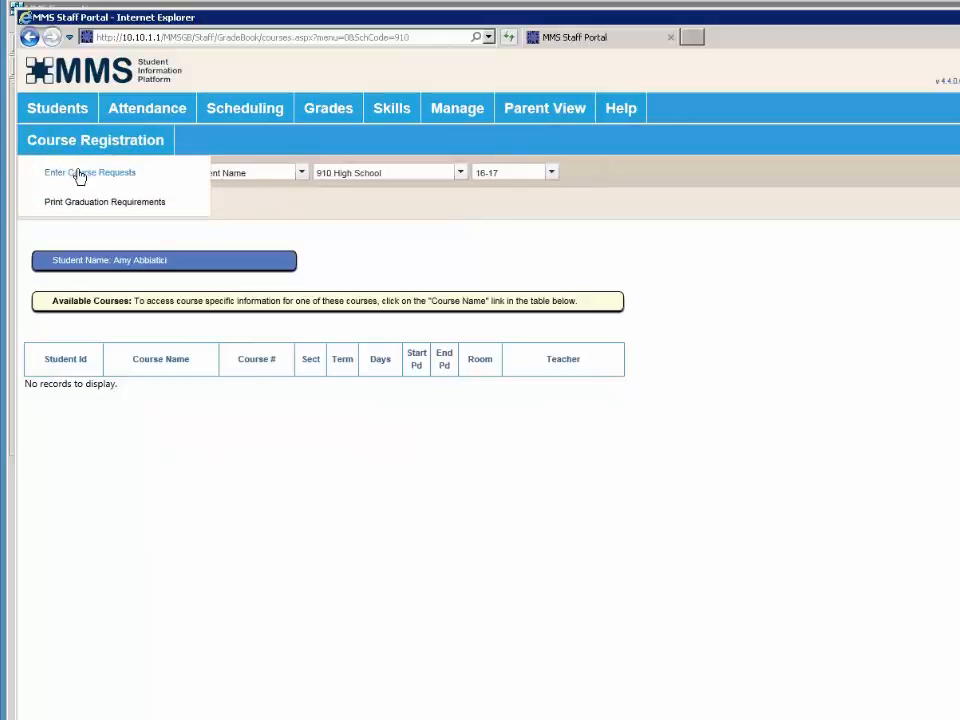
pyautogui.click(79, 176)
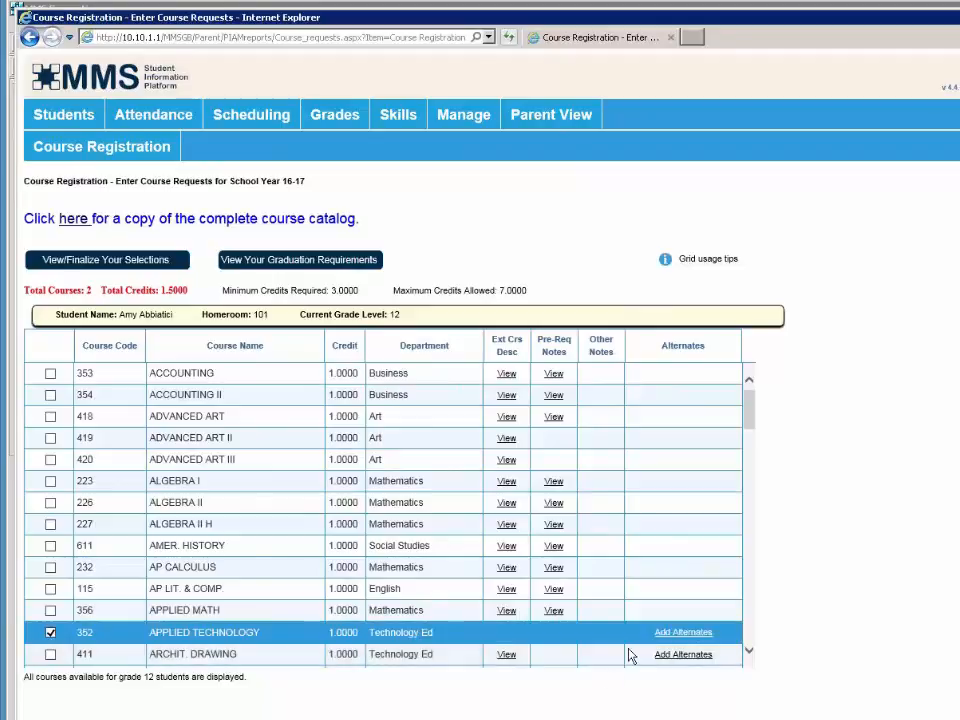
pyautogui.click(692, 634)
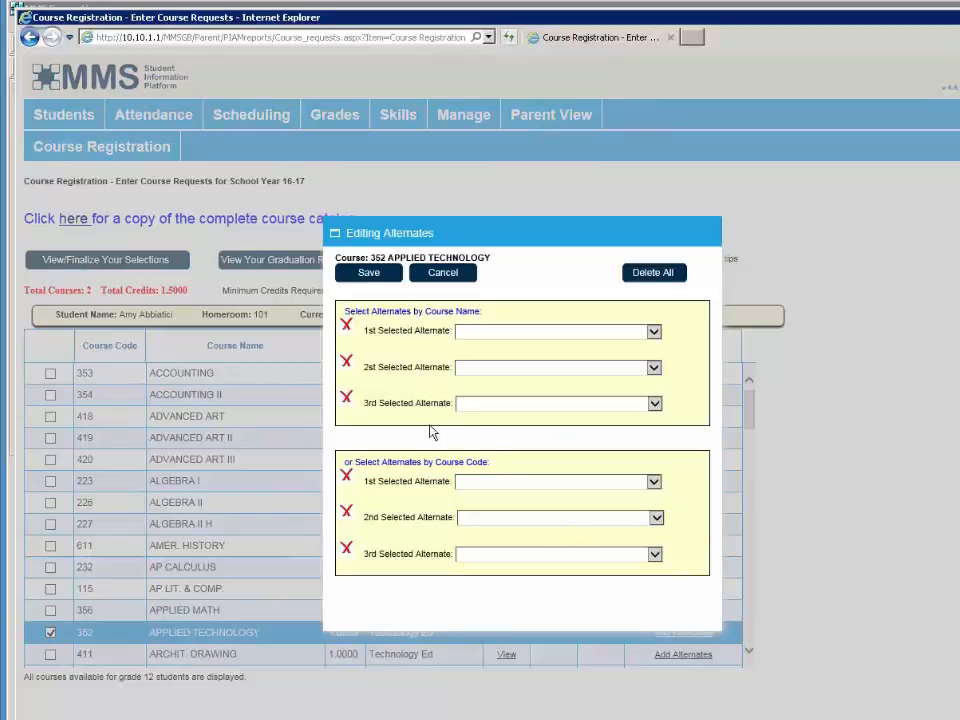
# - Save ROBOTIC DESIGN (408) as the 1st alternate for 352 APPLIED TECHNOLOGY
pyautogui.click(652, 332)
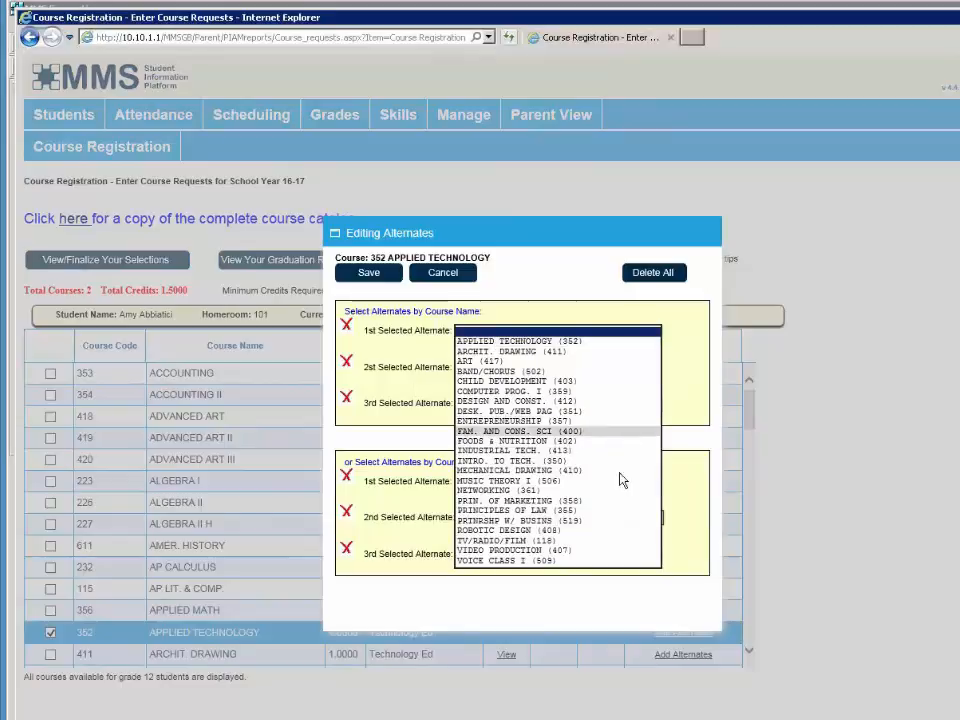
pyautogui.click(550, 531)
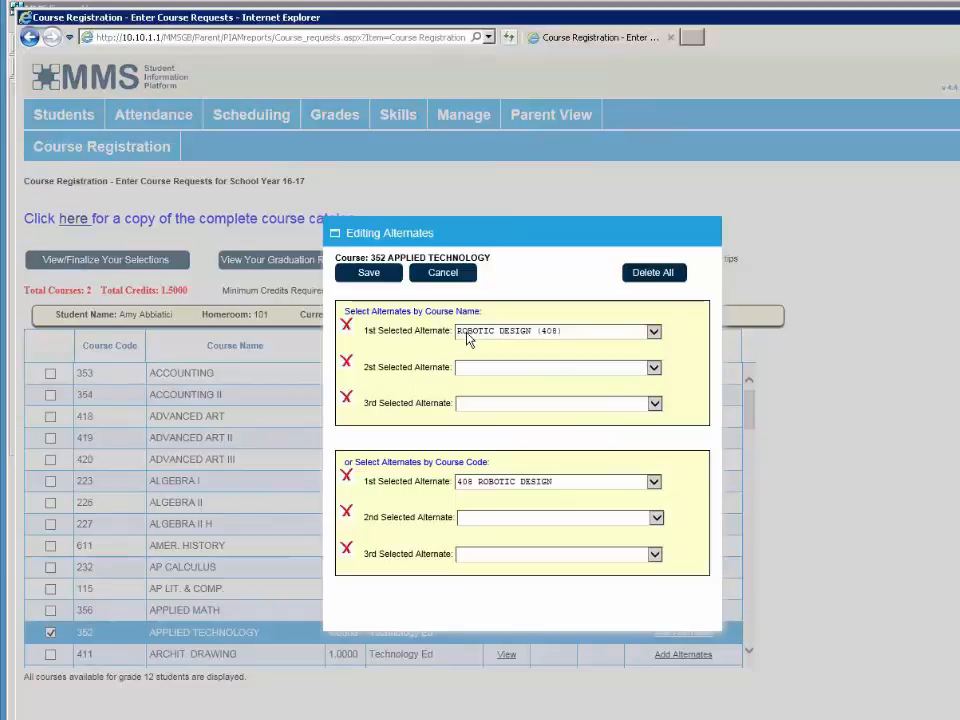
pyautogui.press('XF86AudioLowerVolume')
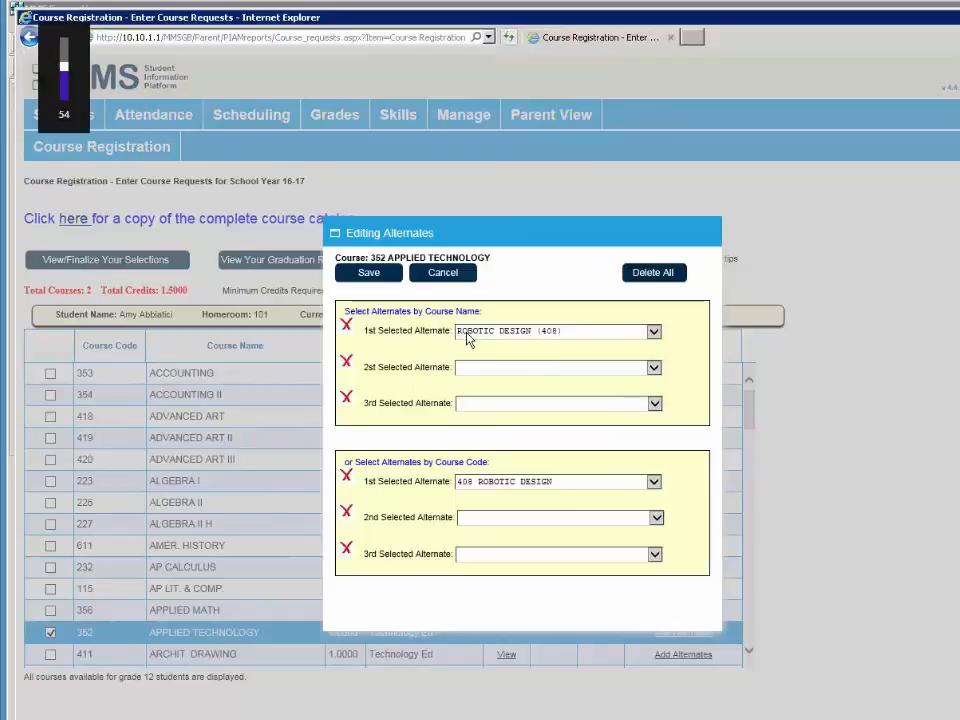
pyautogui.click(368, 273)
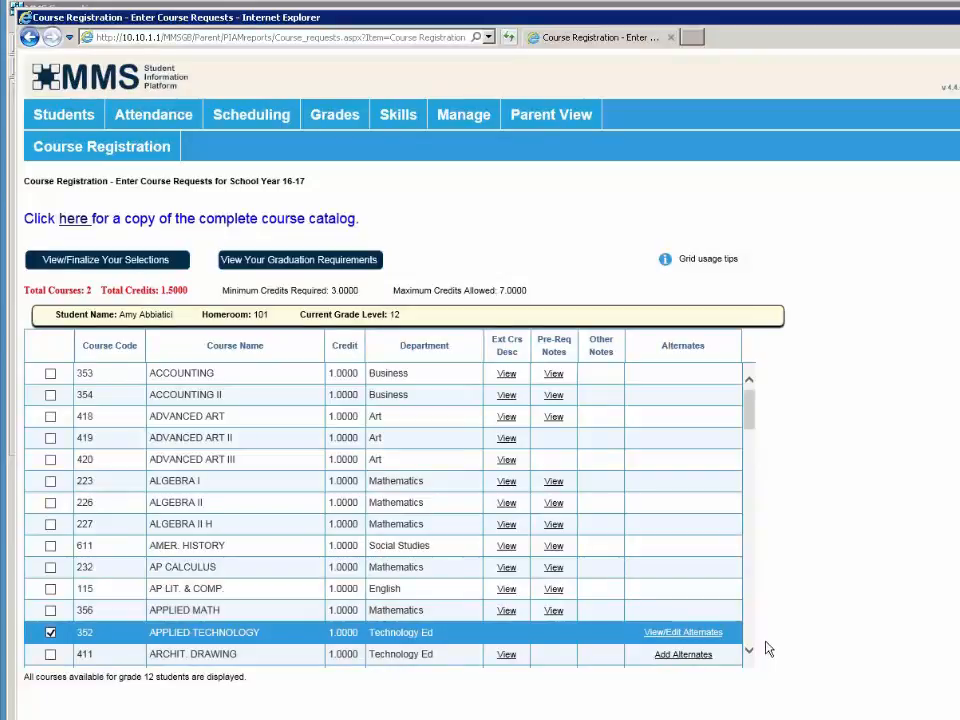
pyautogui.click(74, 228)
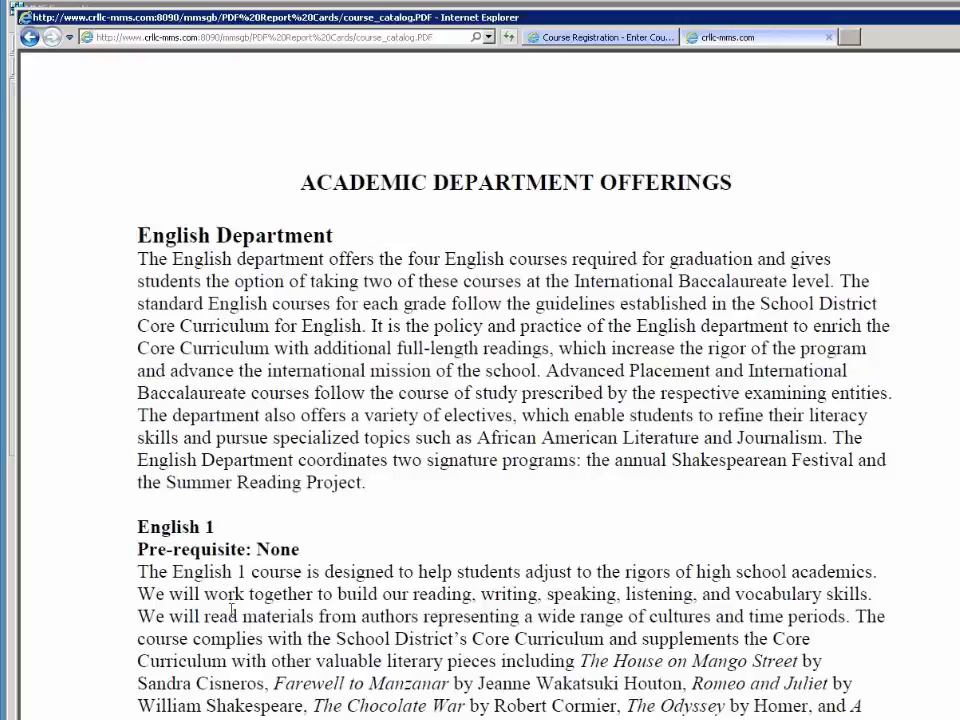
pyautogui.scroll(-3, 231, 610)
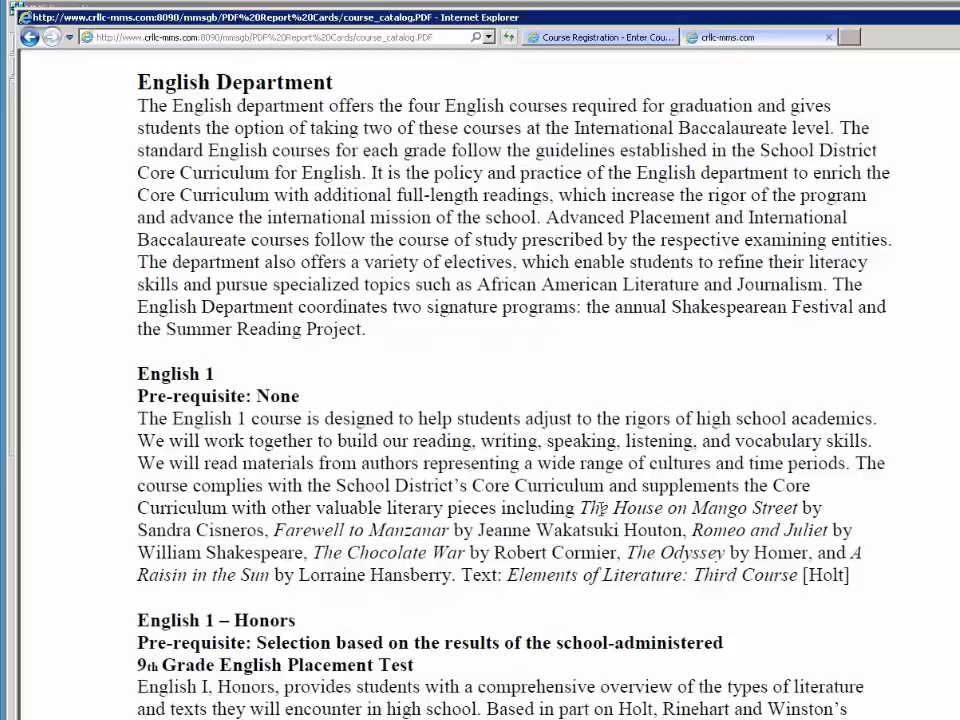
pyautogui.click(828, 37)
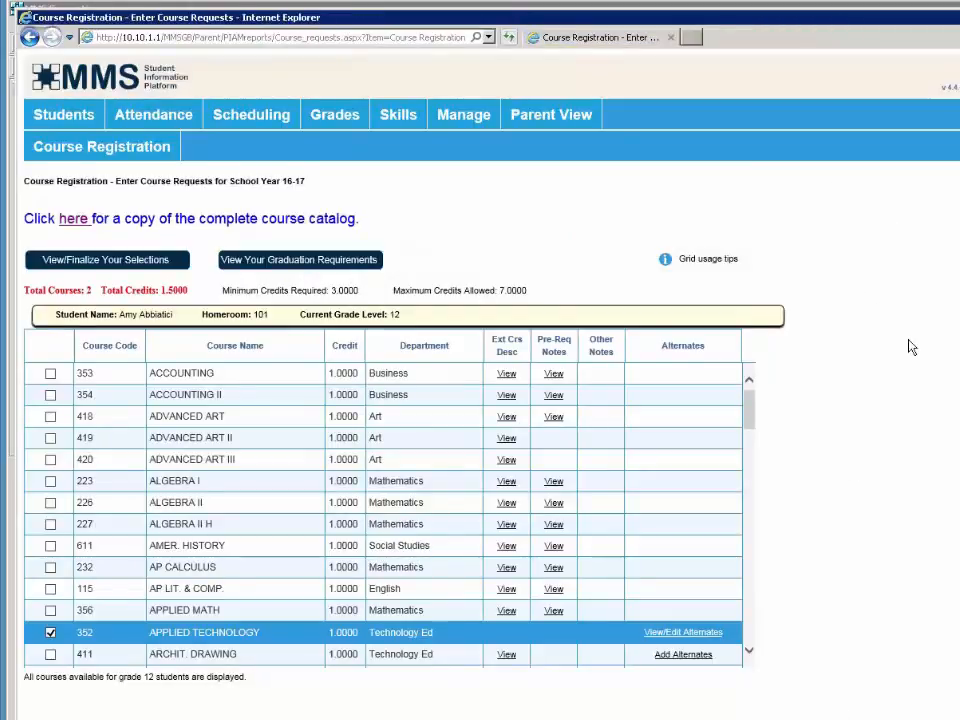
# - Sort the course list by the Department column and scroll down
pyautogui.click(408, 350)
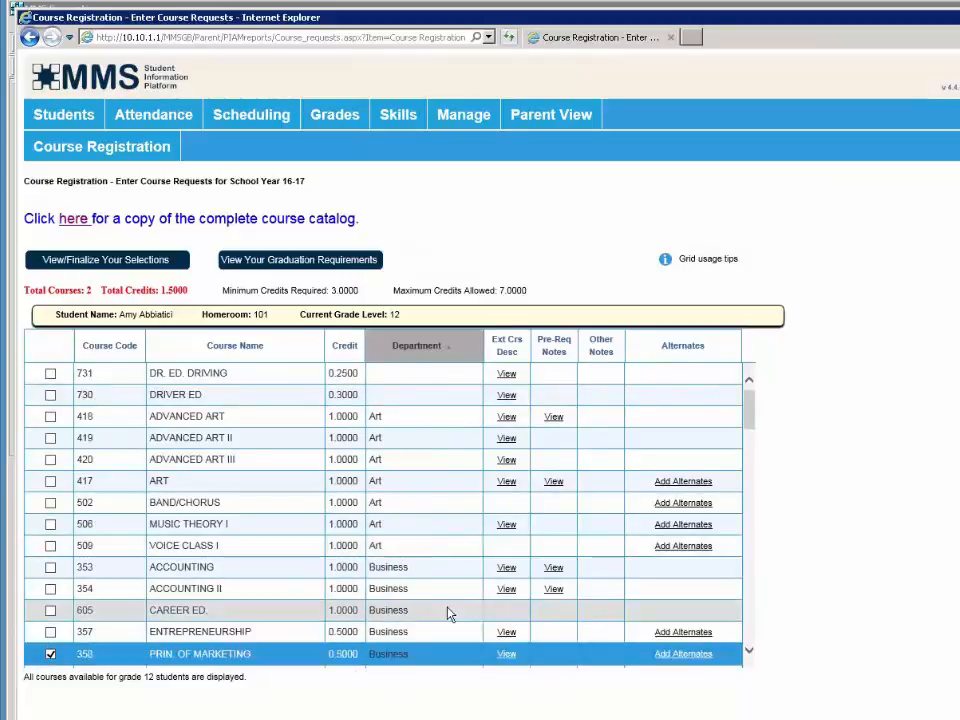
pyautogui.scroll(-5, 448, 615)
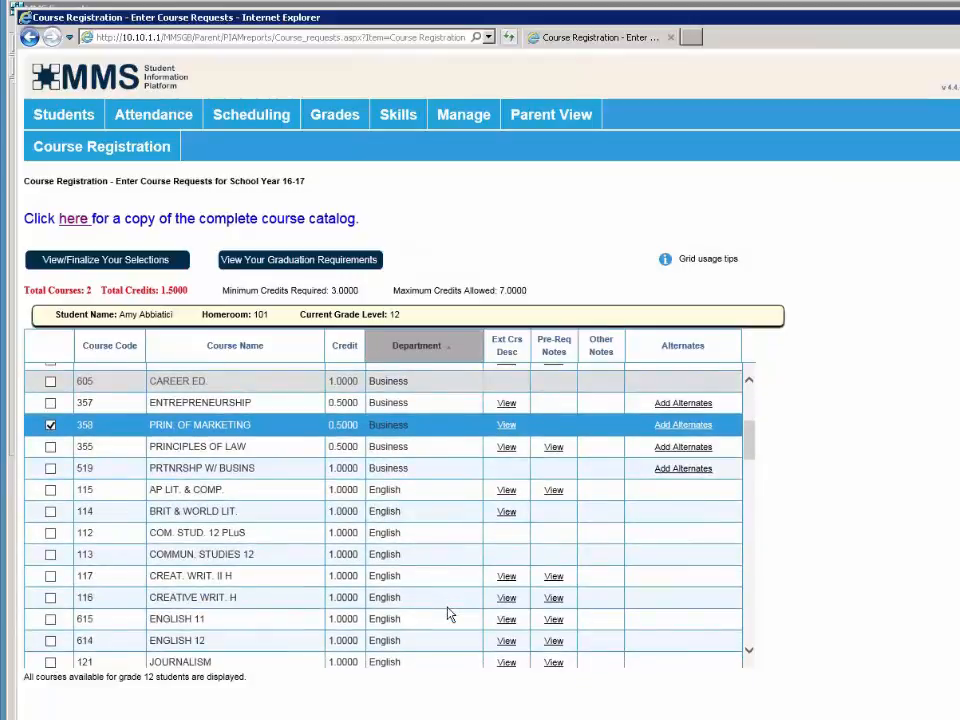
pyautogui.scroll(-1, 448, 615)
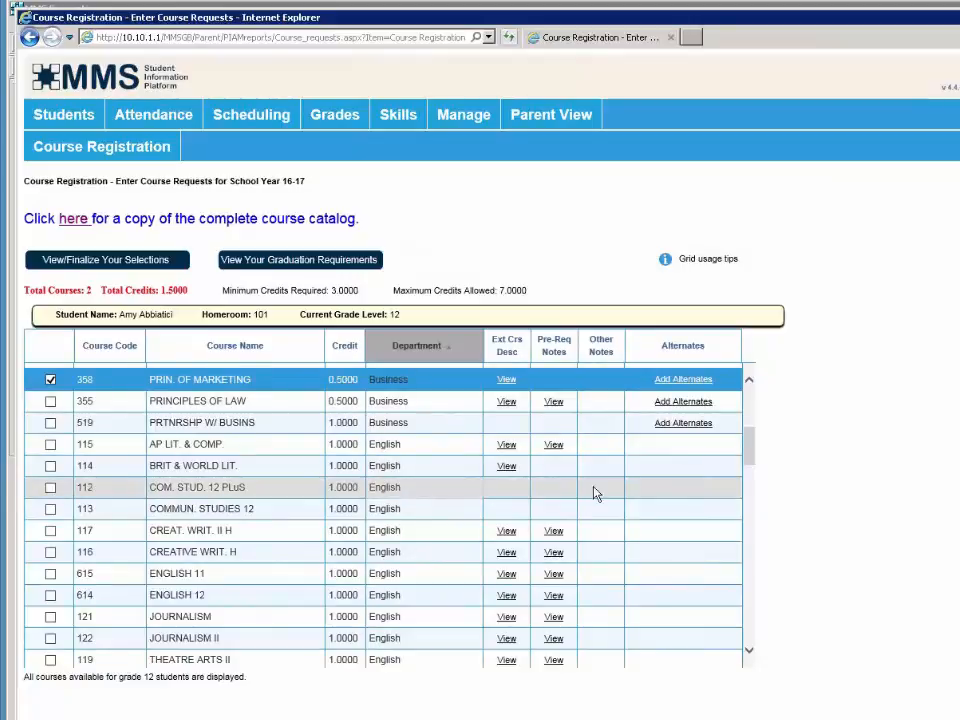
# - Read the extended description for 115 AP LIT. & COMP., then close it
pyautogui.moveTo(510, 459)
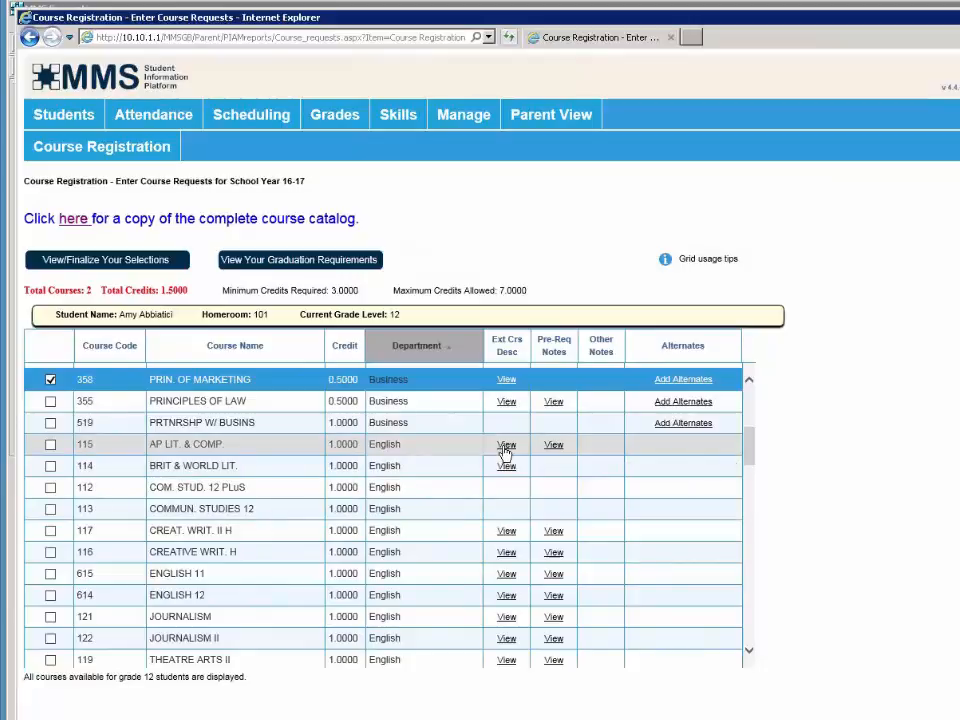
pyautogui.click(505, 446)
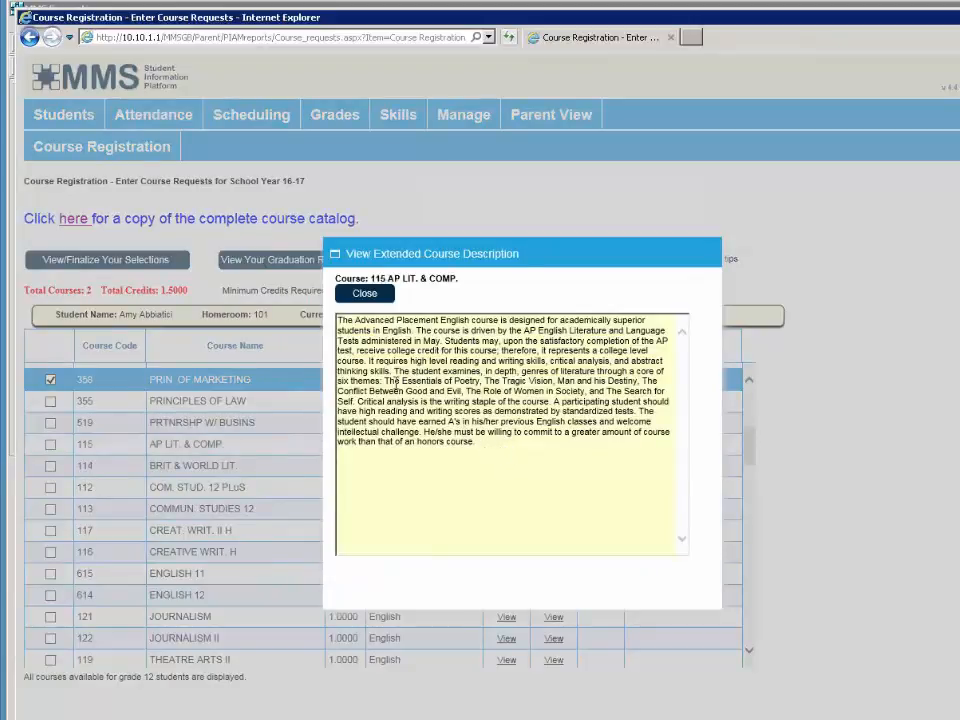
pyautogui.moveTo(384, 381); pyautogui.dragTo(355, 401)
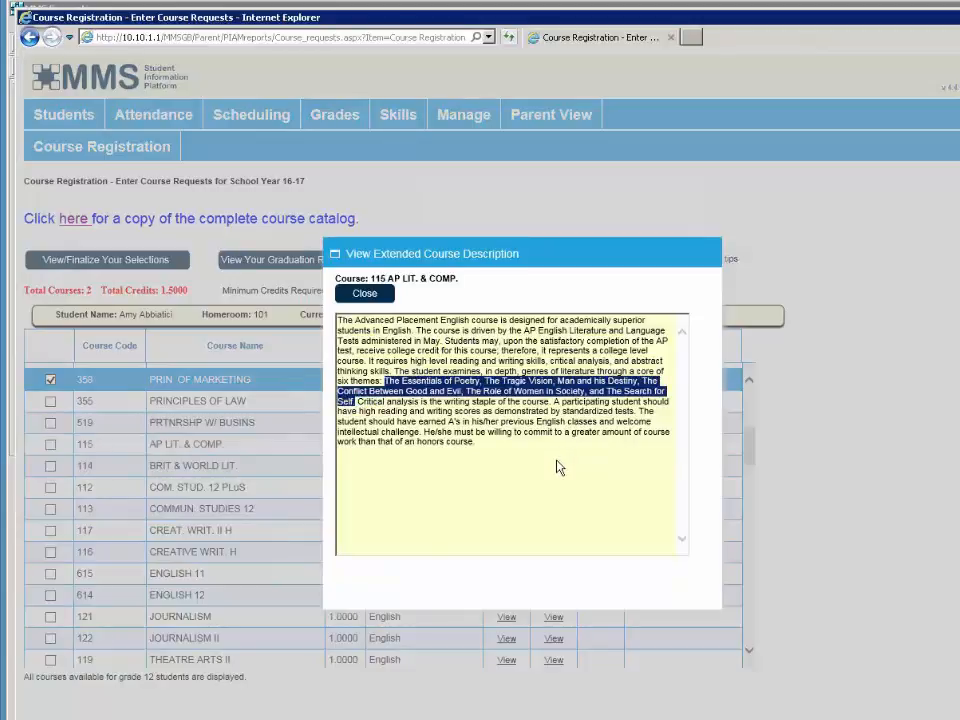
pyautogui.click(365, 294)
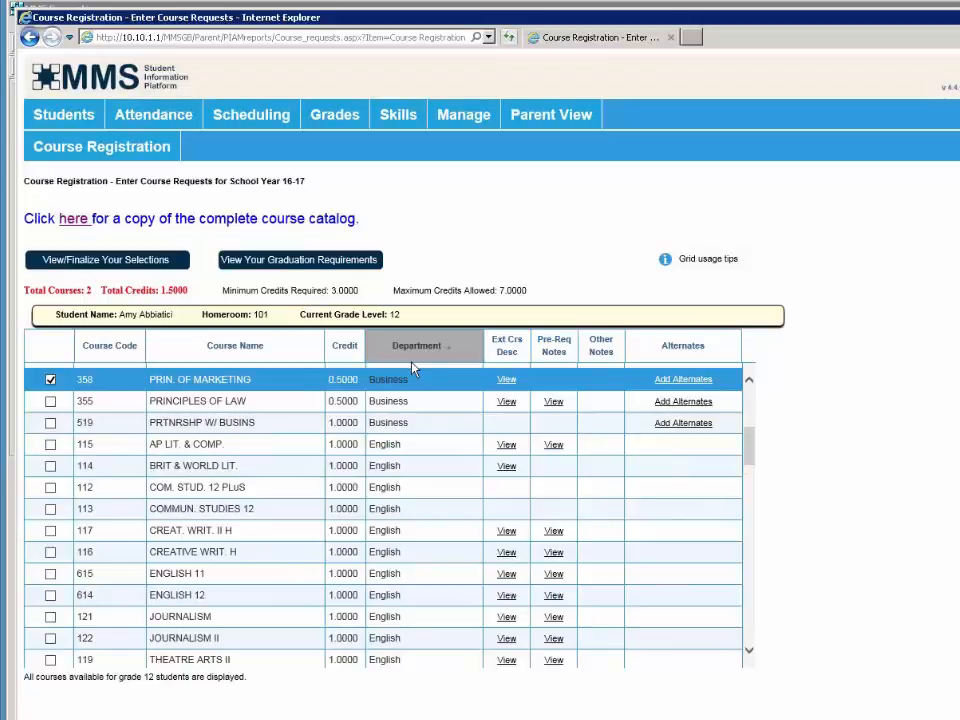
# - Review the 16-17 Graduation Requirements Report (15.5 required, 13.7 earned, 1.9 needed) and close it
pyautogui.click(298, 260)
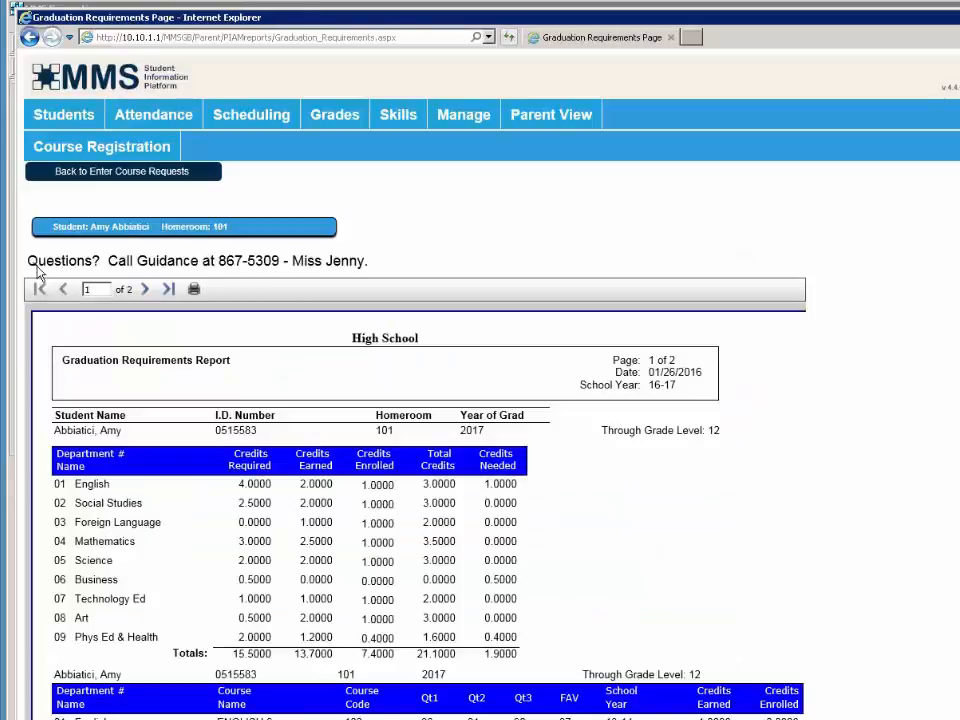
pyautogui.moveTo(35, 263); pyautogui.dragTo(375, 268)
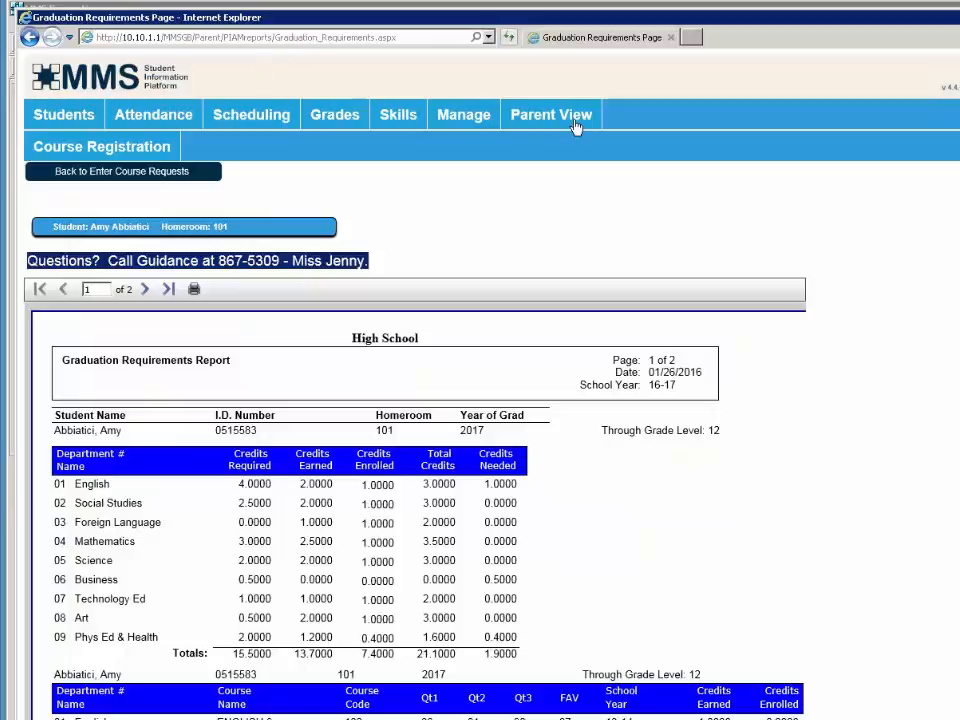
pyautogui.moveTo(574, 122)
pyautogui.scroll(-3, 592, 452)
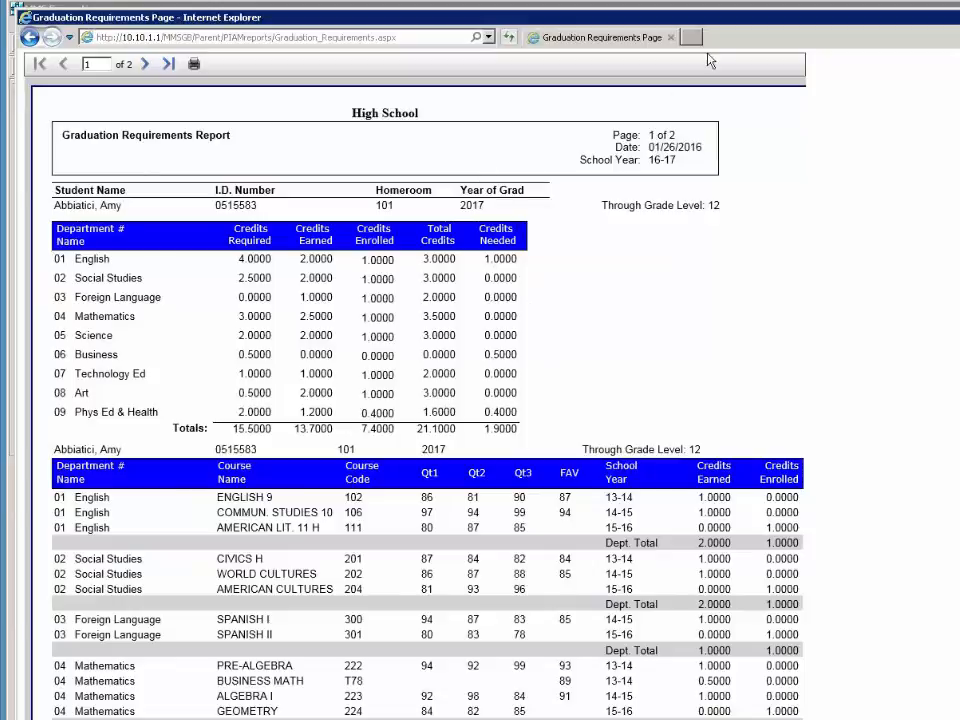
pyautogui.hotkey('ctrl', 'w')
# - Set the school year to 16-17 and open Manage > Edit Course Catalog
pyautogui.click(490, 142)
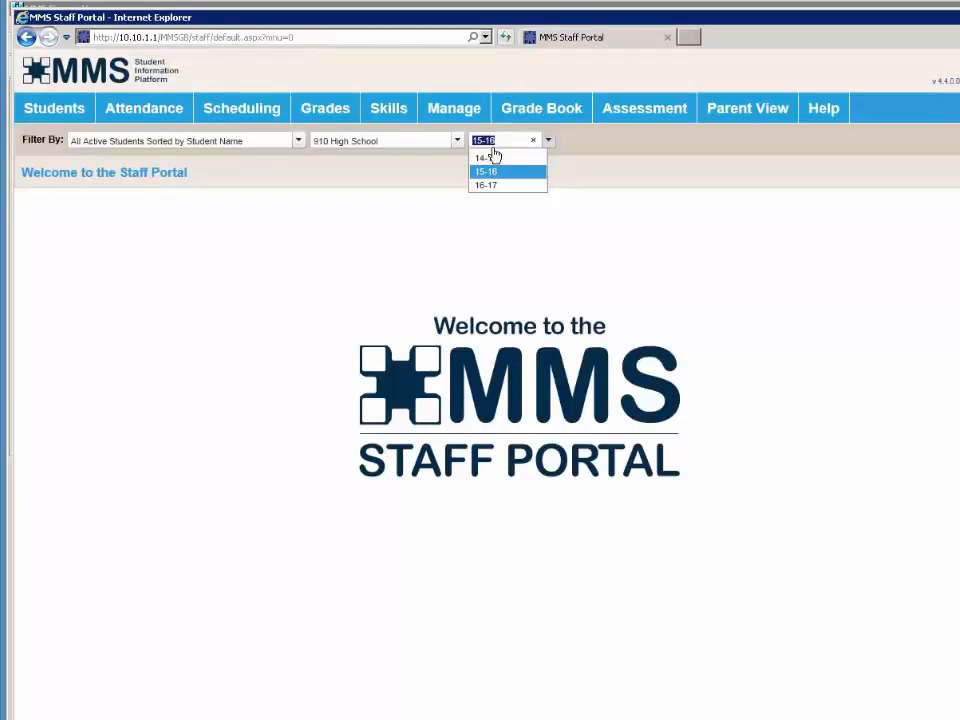
pyautogui.click(495, 210)
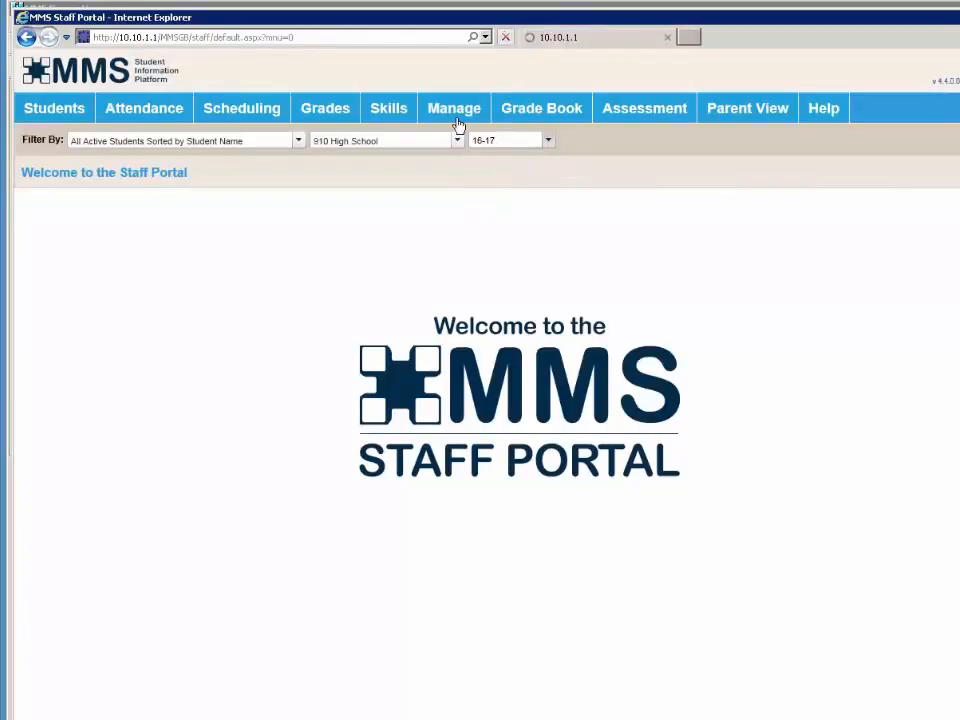
pyautogui.moveTo(458, 124)
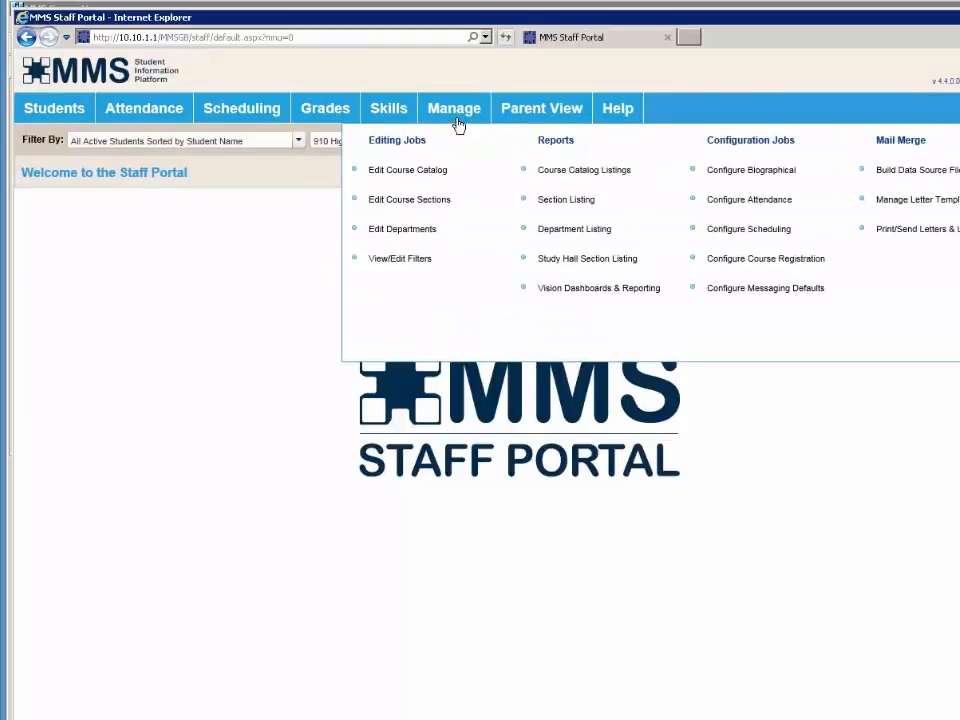
pyautogui.click(435, 175)
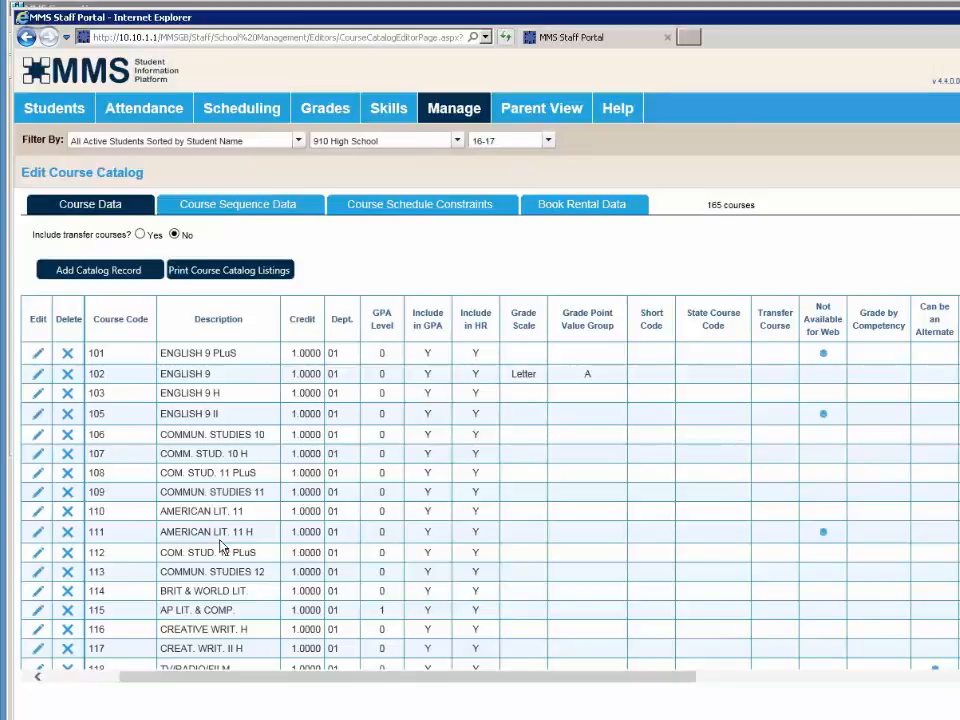
# - Sign out of the staff portal via STAFF Sign Out and select the Staff part of the URL
pyautogui.click(724, 680)
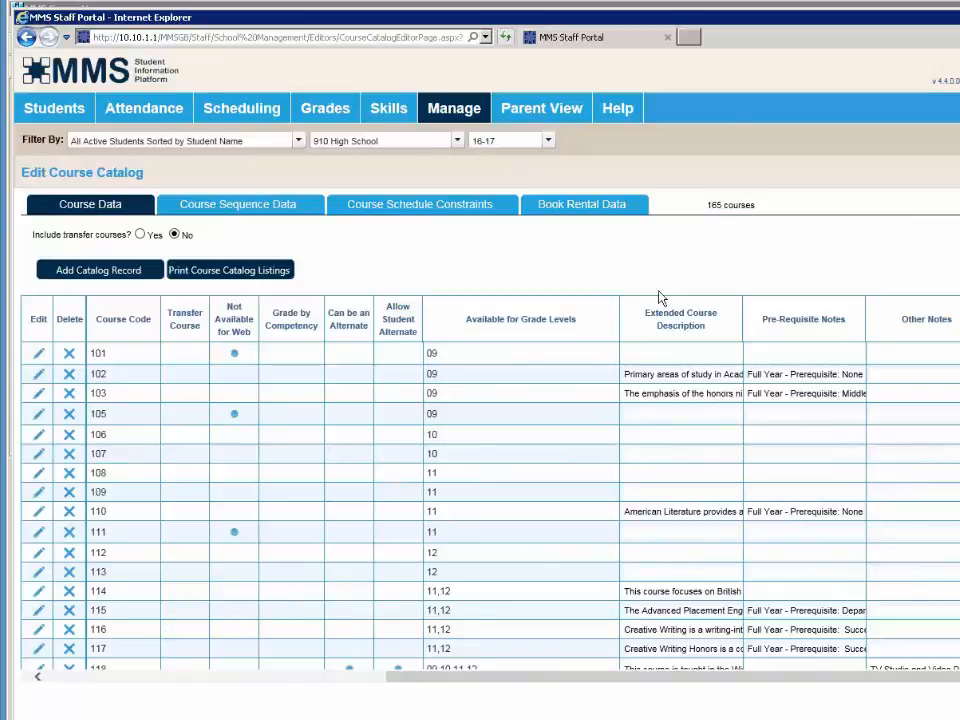
pyautogui.moveTo(955, 106)
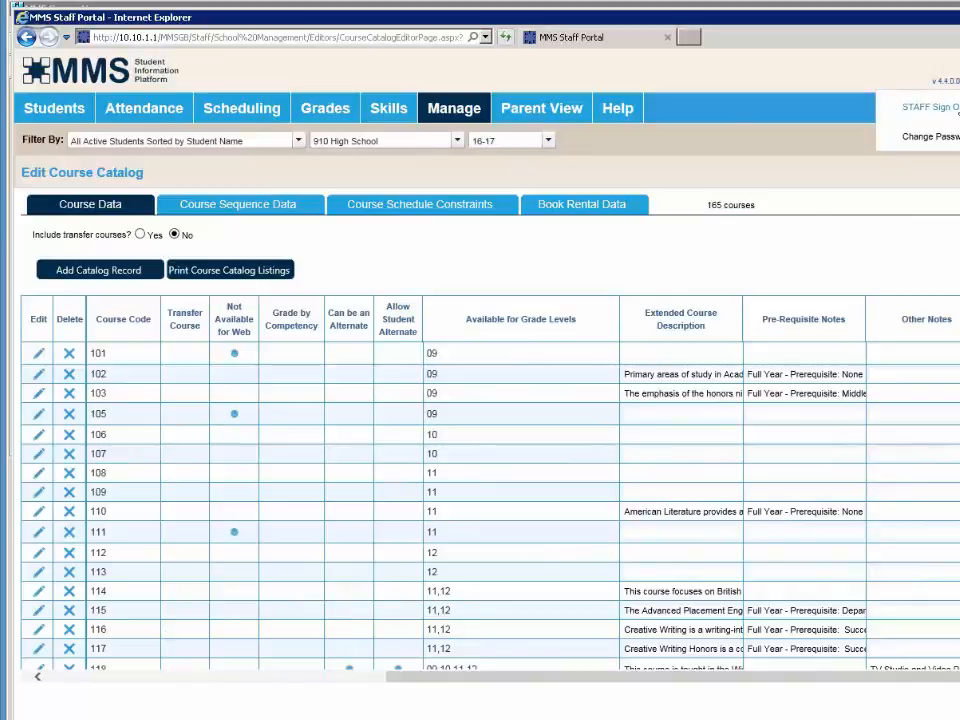
pyautogui.click(930, 106)
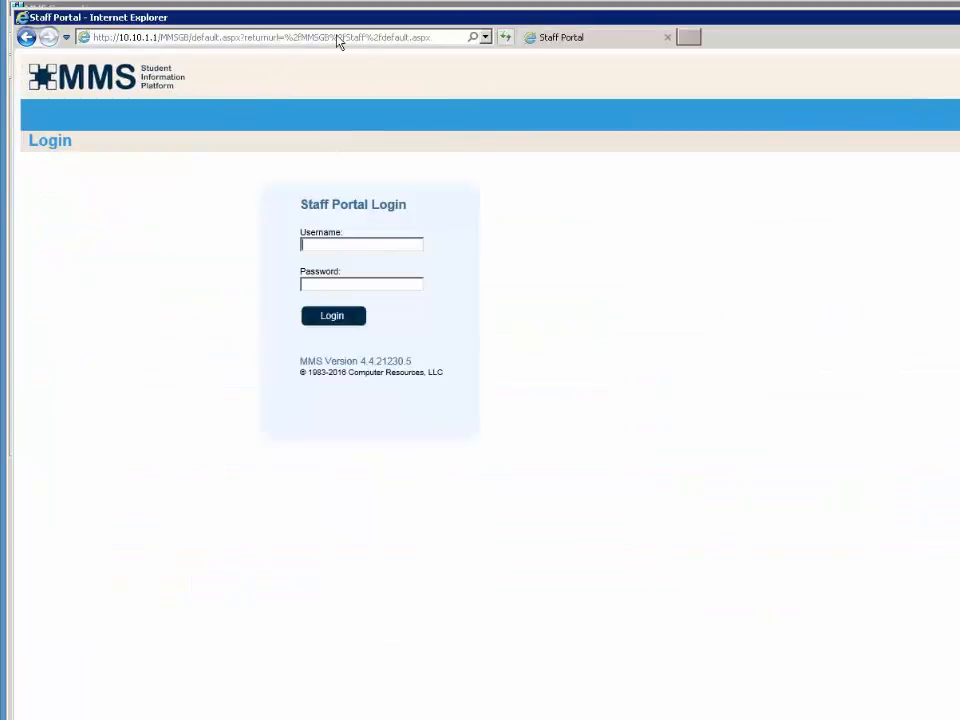
pyautogui.click(358, 40)
pyautogui.click(343, 37)
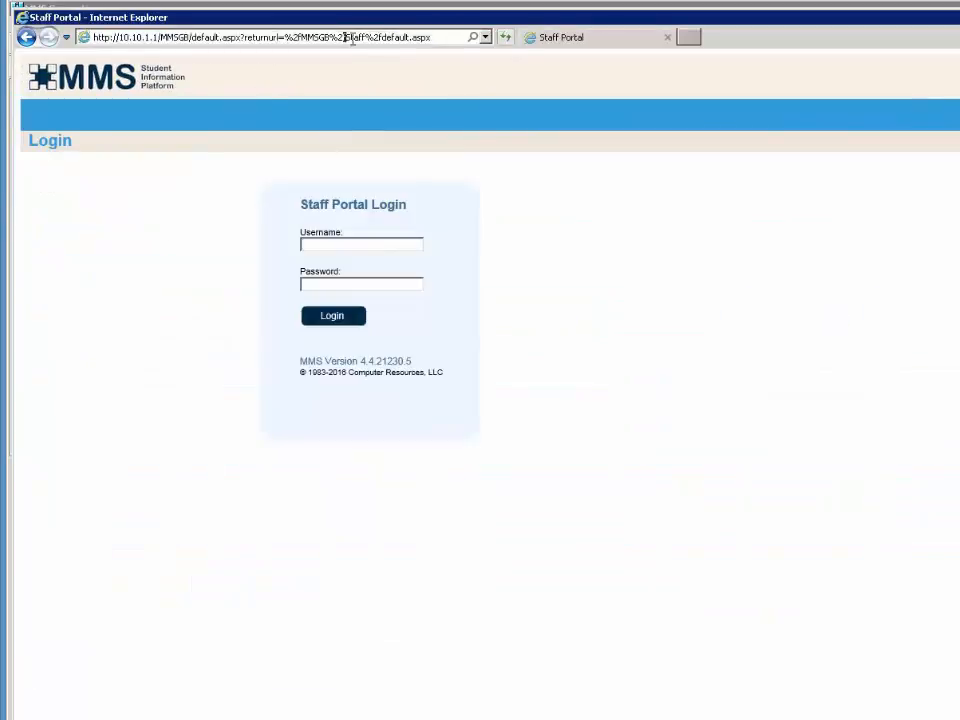
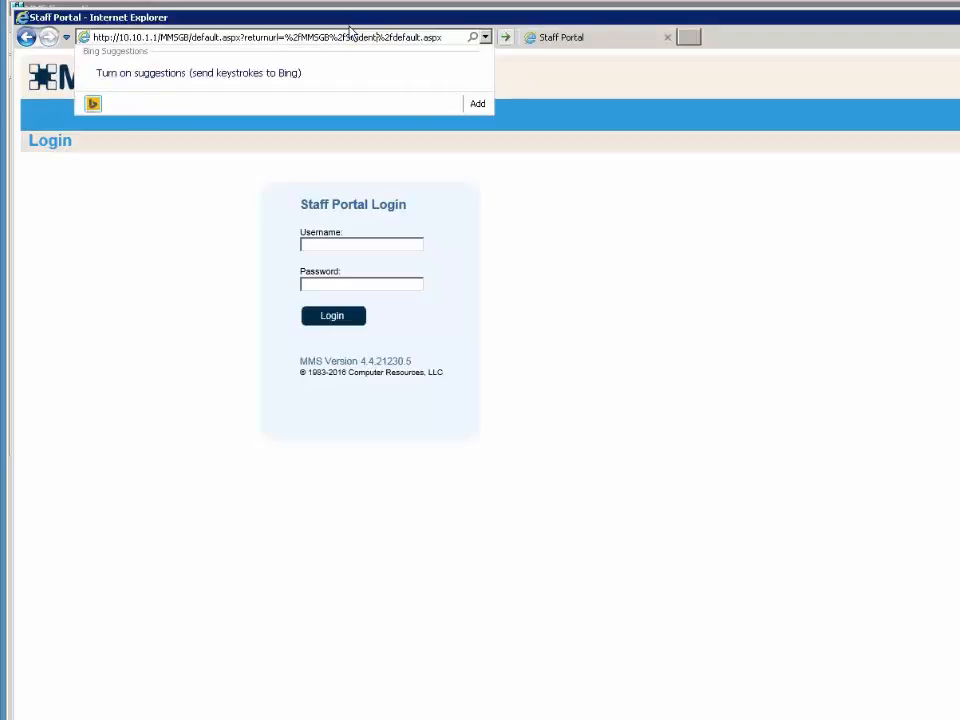
# - Load the Student portal, choose Register for High School 16-17, and log in with the student's username and password
pyautogui.press('Return')
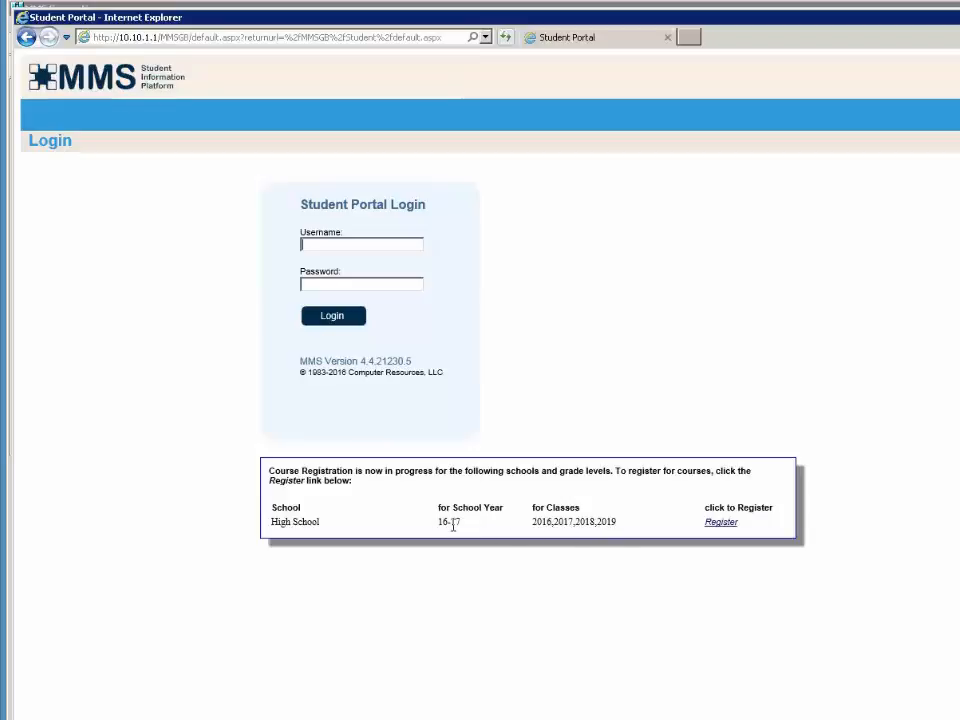
pyautogui.click(721, 522)
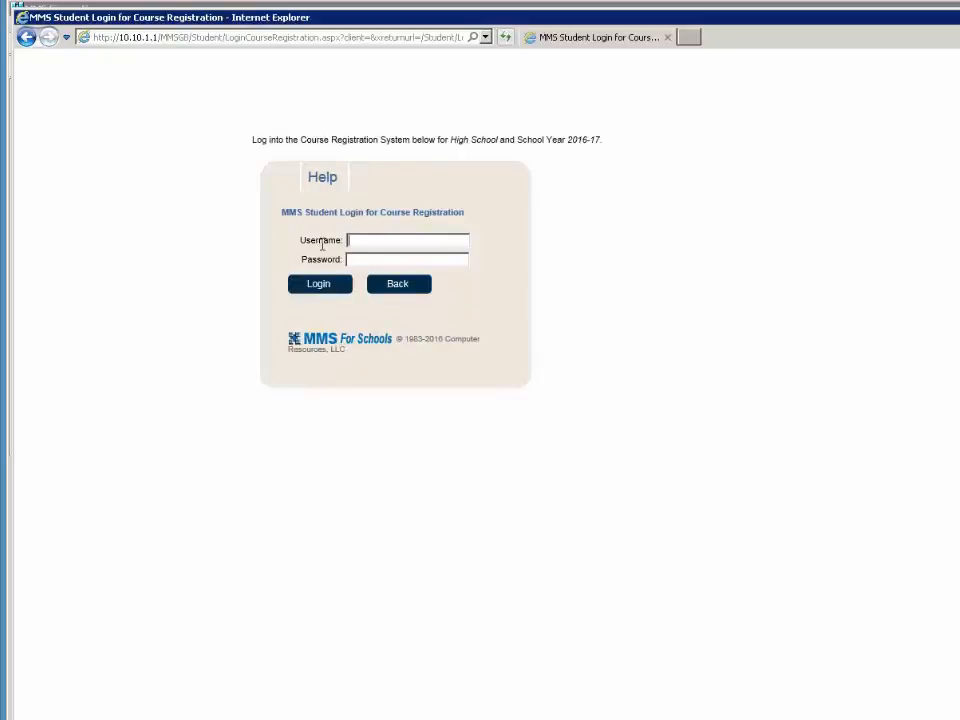
pyautogui.write('aa')
pyautogui.press('Tab')
pyautogui.write('aaaaaaaa')
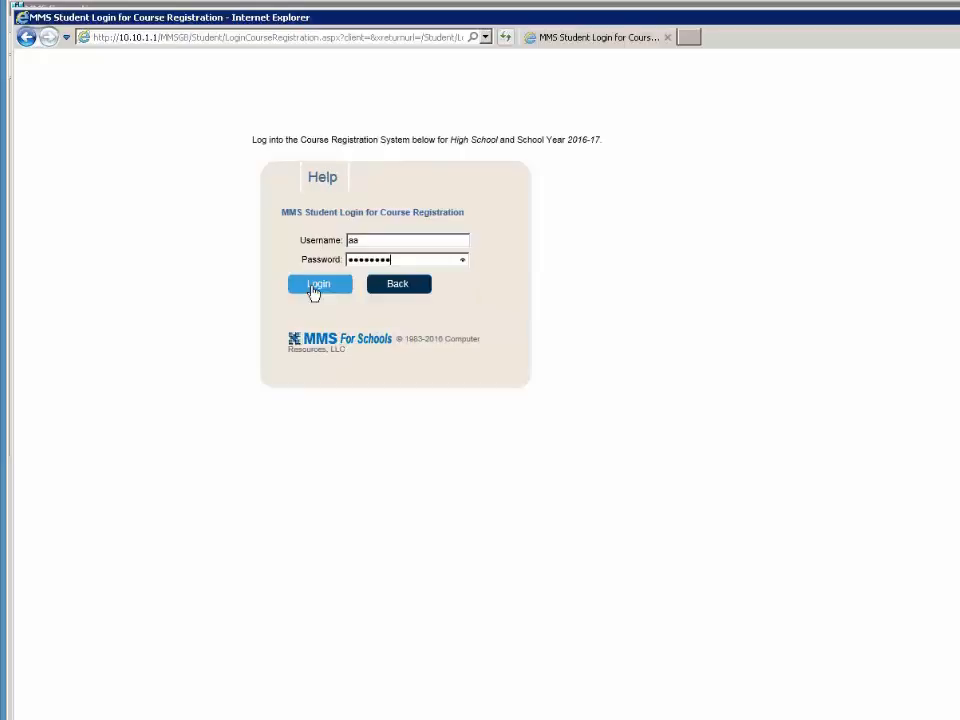
pyautogui.click(316, 287)
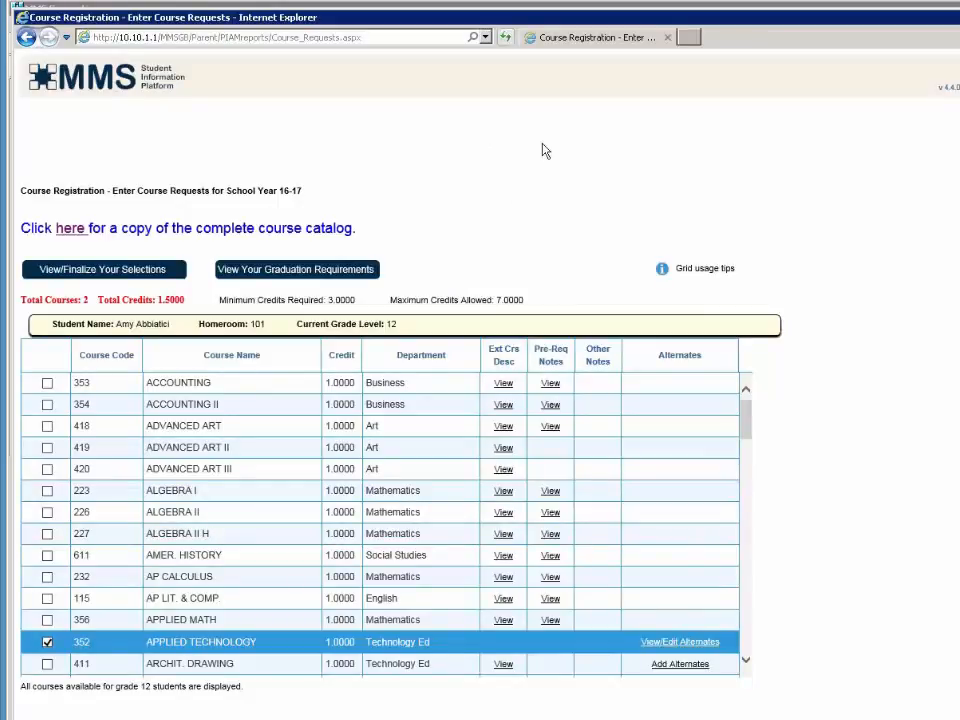
# - Sort the course grid by Department and then Course Code, and request 115 AP LIT. & COMP
pyautogui.click(409, 362)
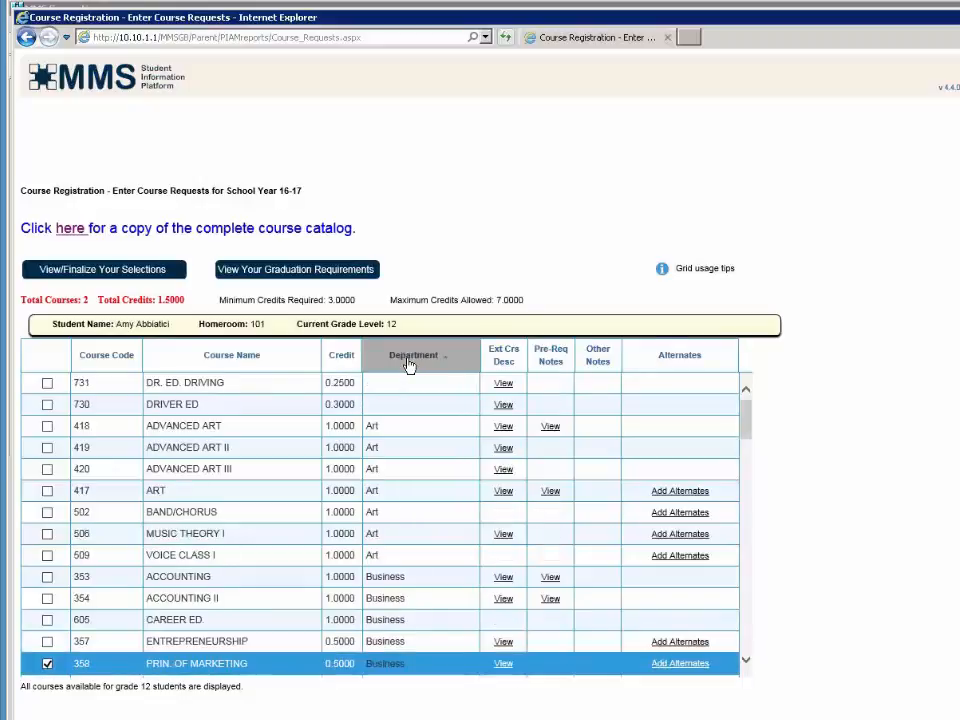
pyautogui.click(93, 364)
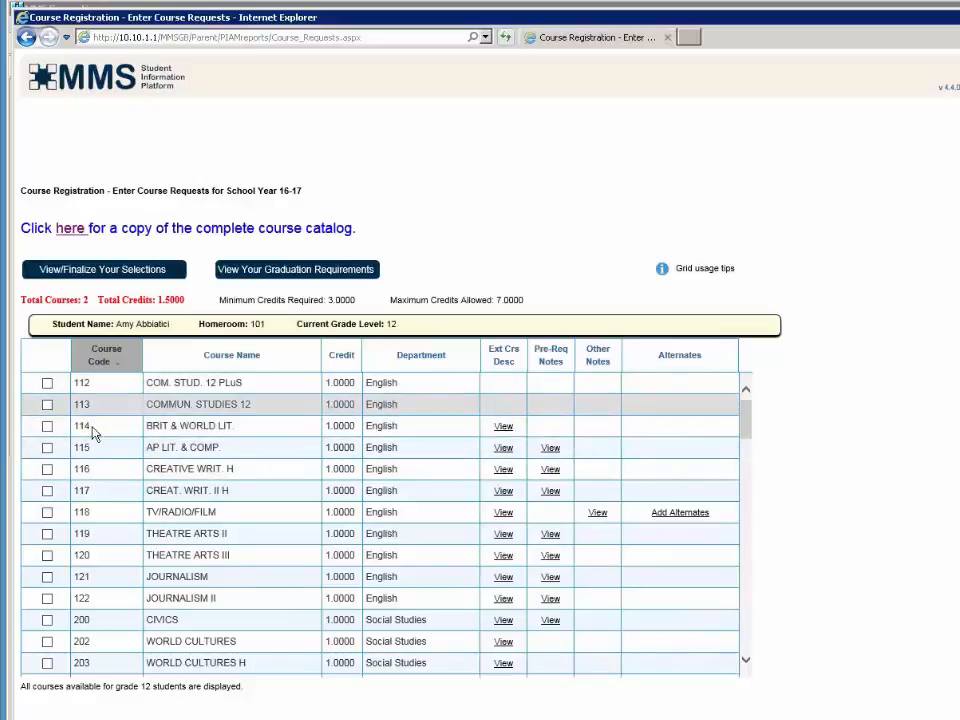
pyautogui.click(47, 449)
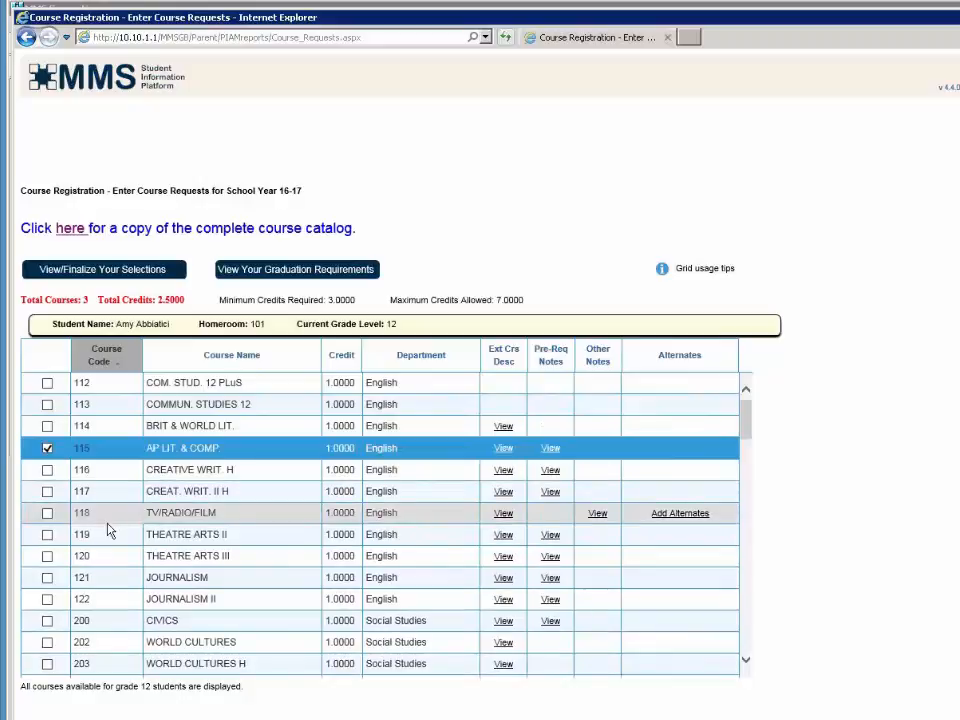
pyautogui.scroll(-3, 108, 528)
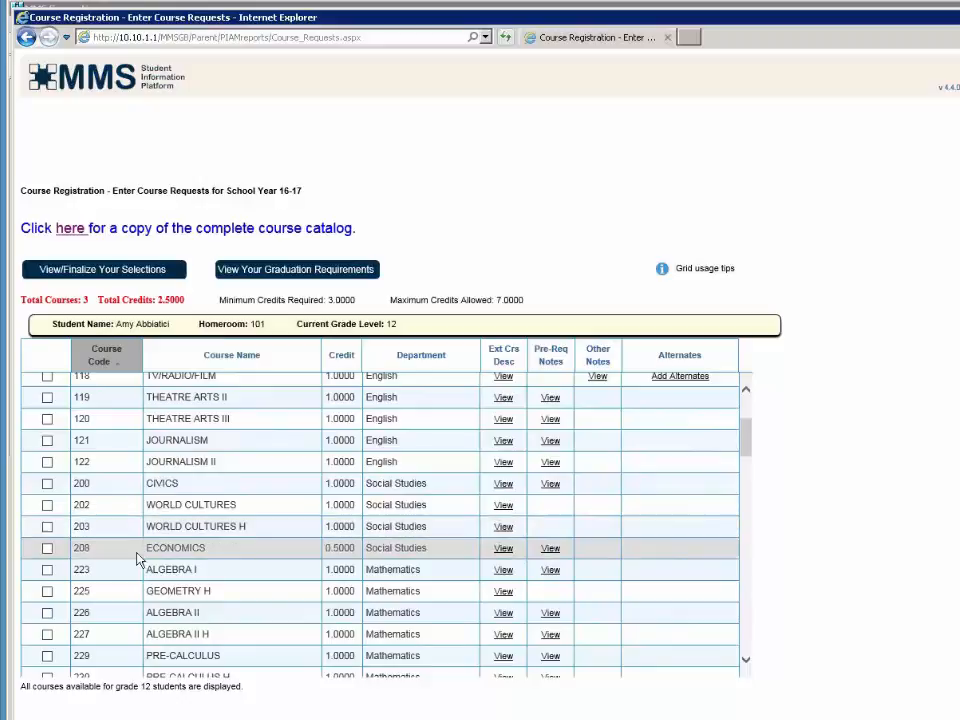
# - Request ECONOMICS and SPANISH IV, bringing the totals to 5 courses and 4.0000 credits
pyautogui.click(46, 552)
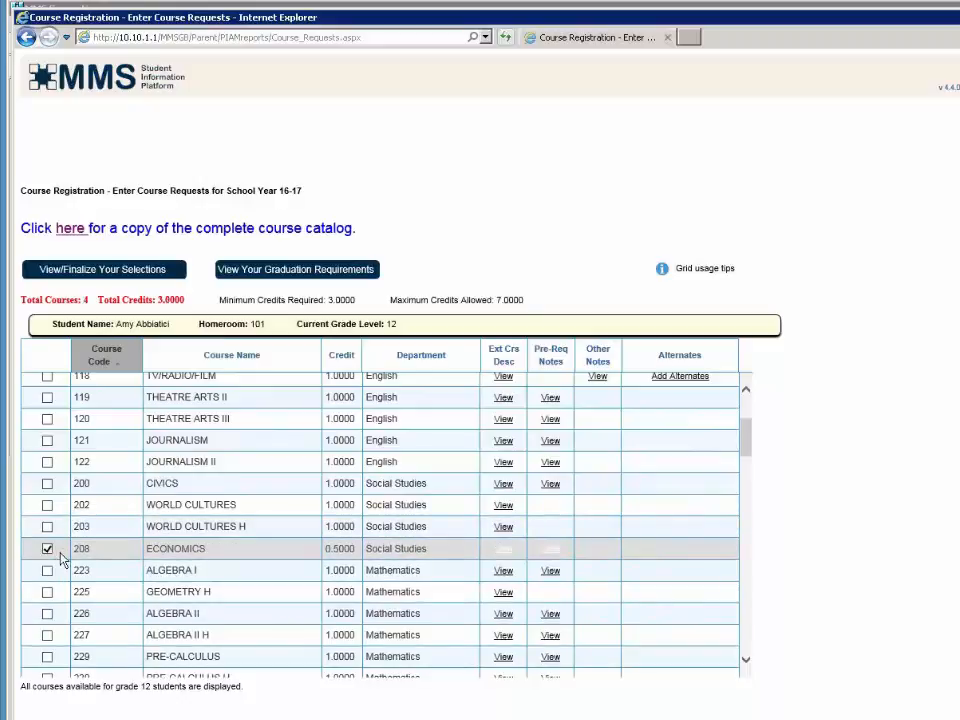
pyautogui.scroll(-3, 228, 600)
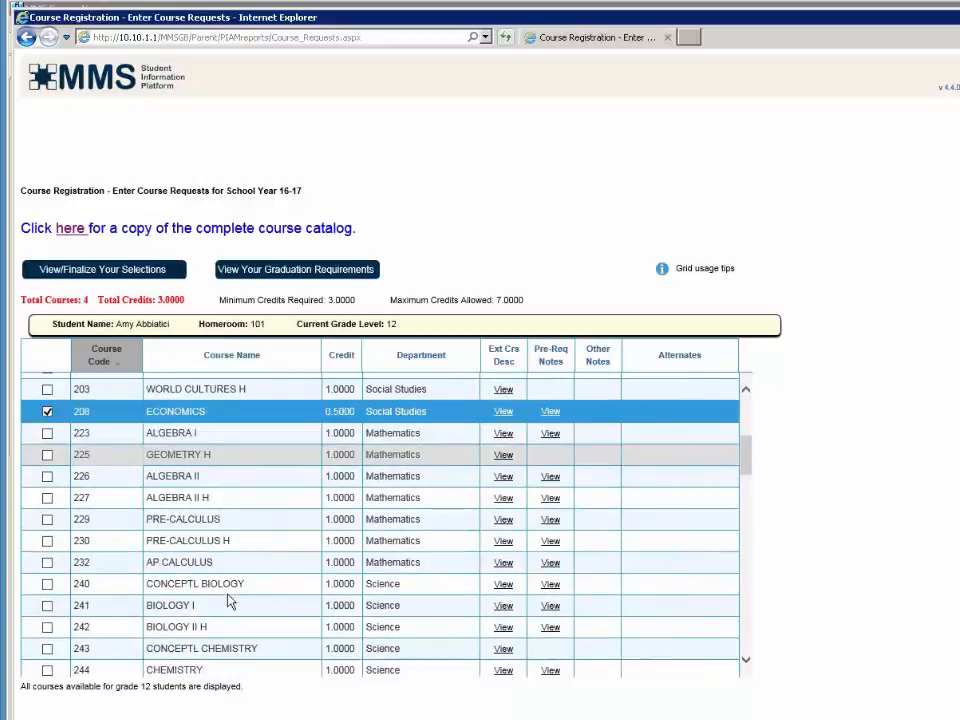
pyautogui.scroll(-3, 228, 563)
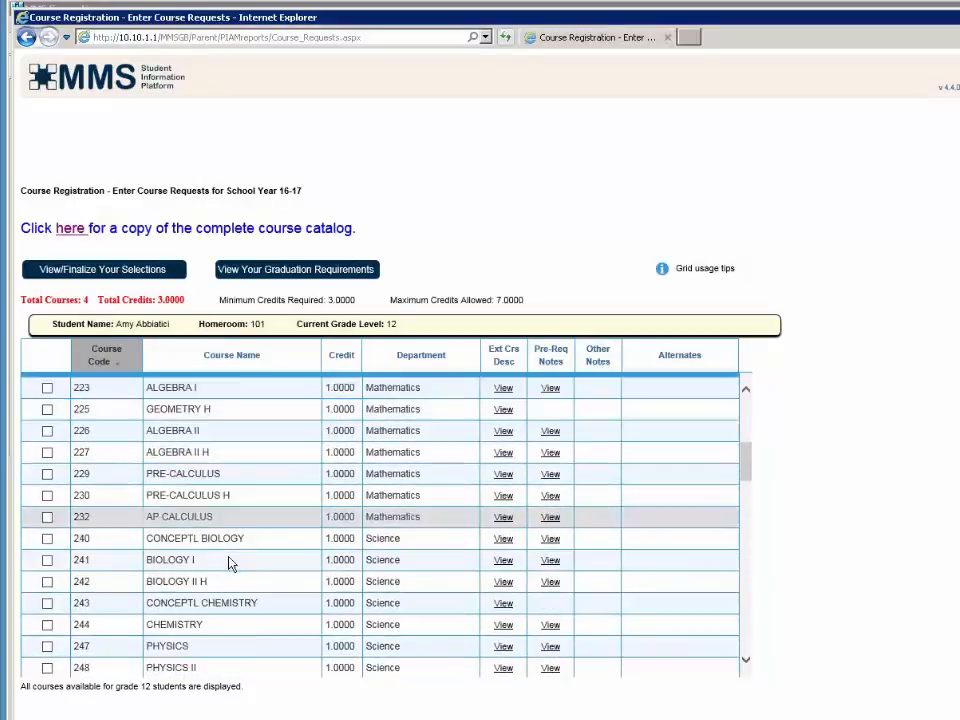
pyautogui.scroll(-2, 228, 563)
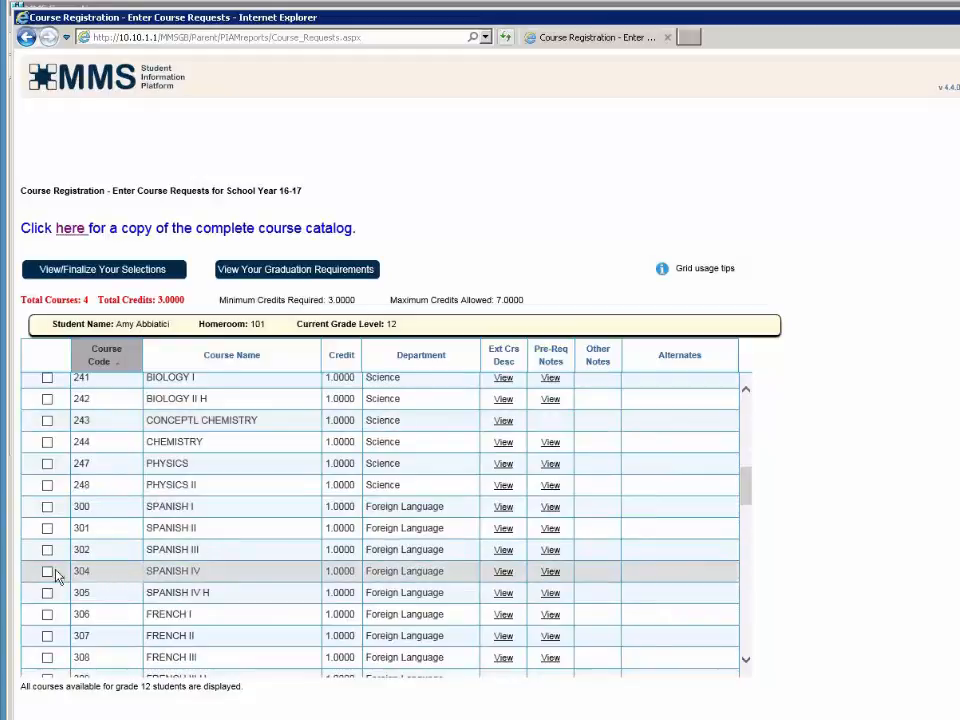
pyautogui.click(46, 574)
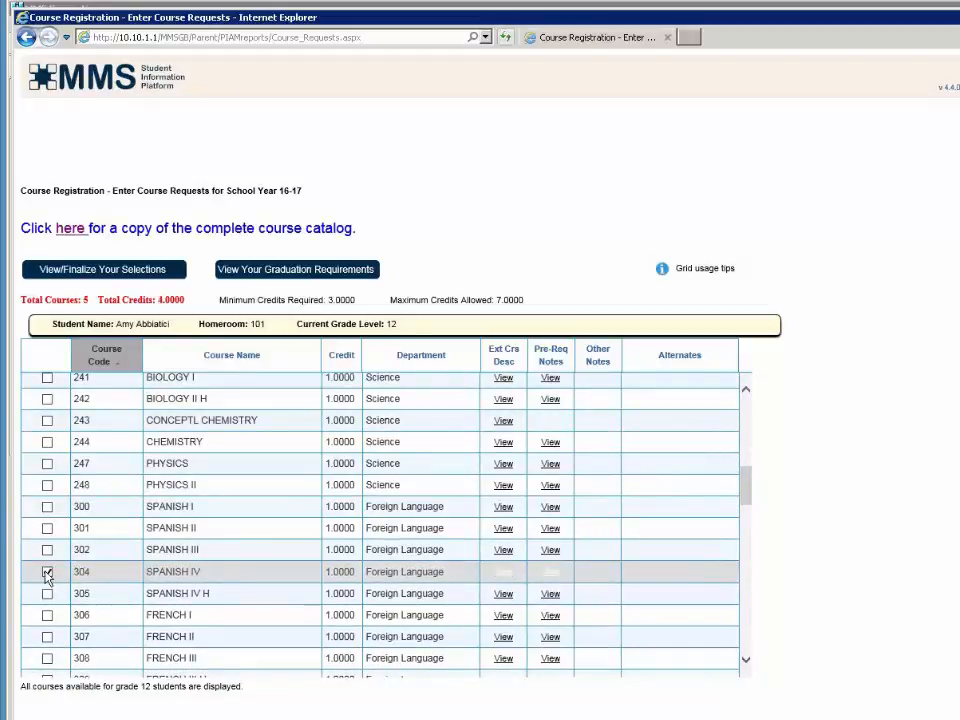
pyautogui.scroll(-5, 236, 579)
pyautogui.scroll(-4, 238, 580)
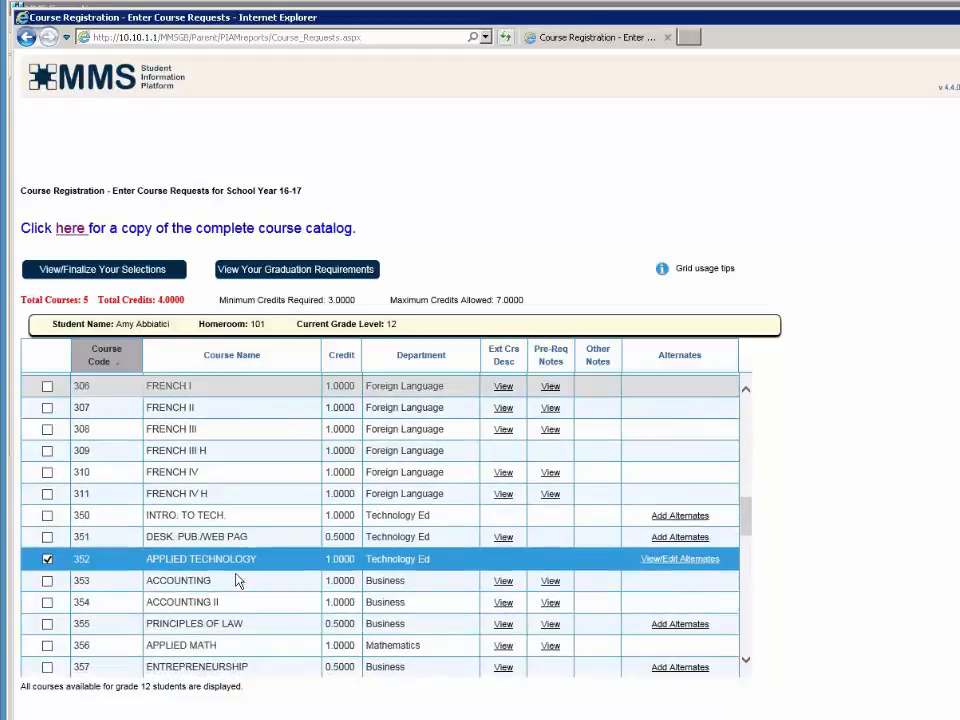
pyautogui.scroll(-2, 238, 580)
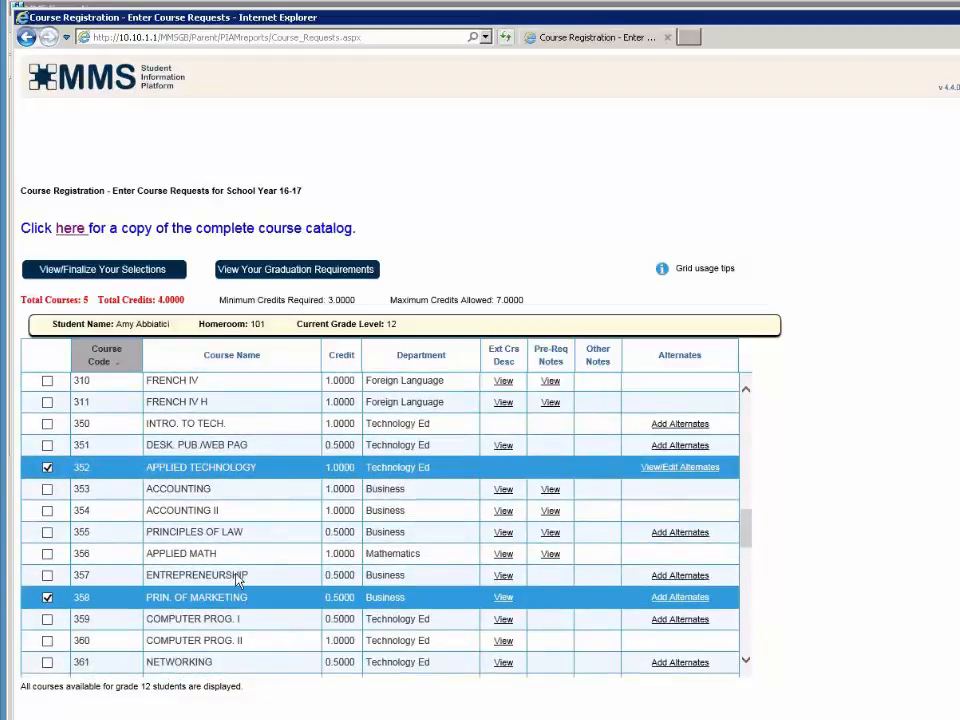
pyautogui.scroll(-9, 238, 580)
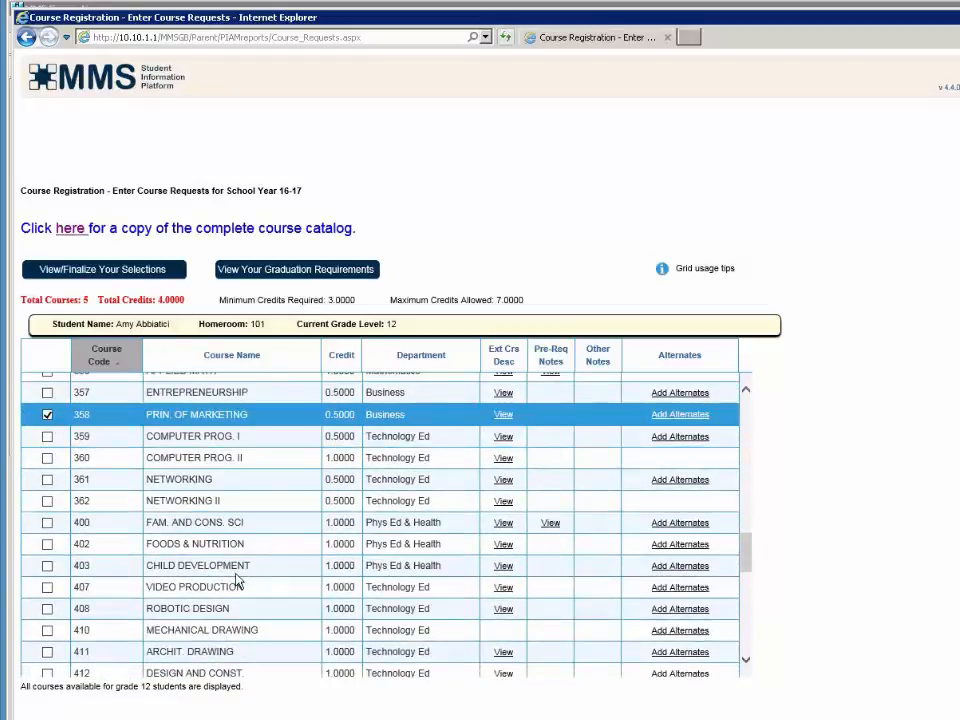
pyautogui.scroll(9, 238, 580)
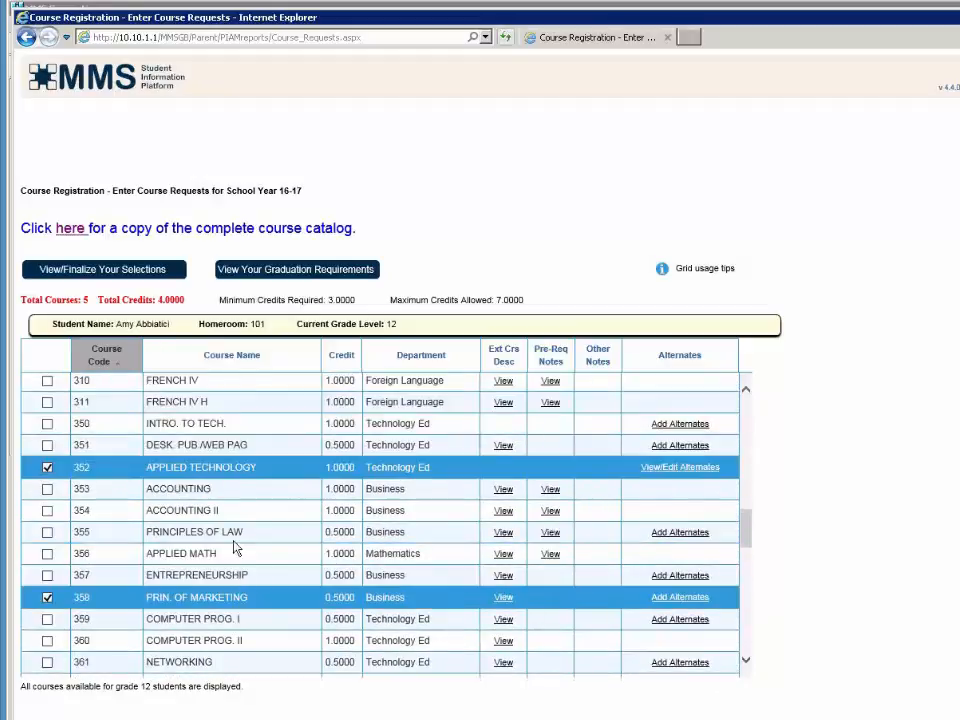
pyautogui.click(200, 600)
# - On the finalize page, save PRTNRSHP W/ BUSINS (519) and PRINCIPLES OF LAW (355) as Prin. of Marketing alternates
pyautogui.click(143, 273)
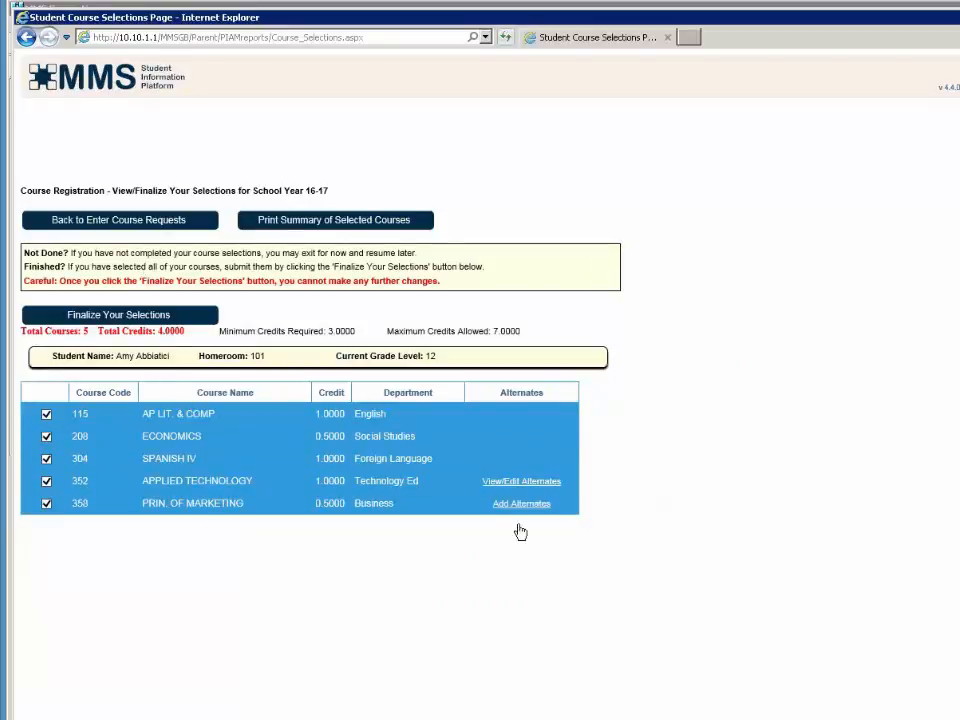
pyautogui.moveTo(520, 531)
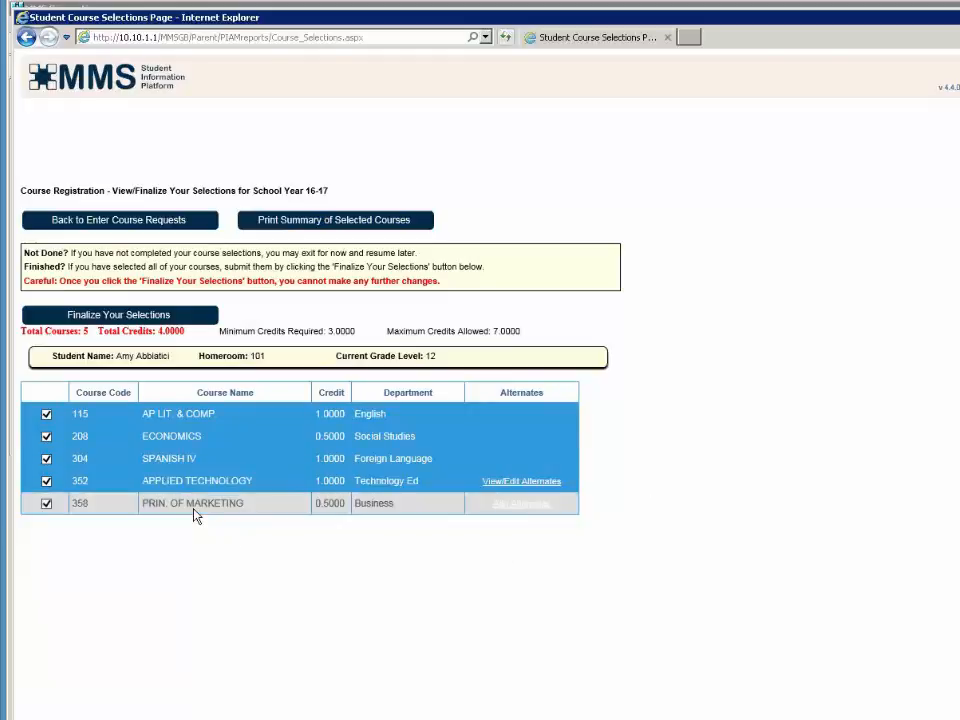
pyautogui.click(527, 509)
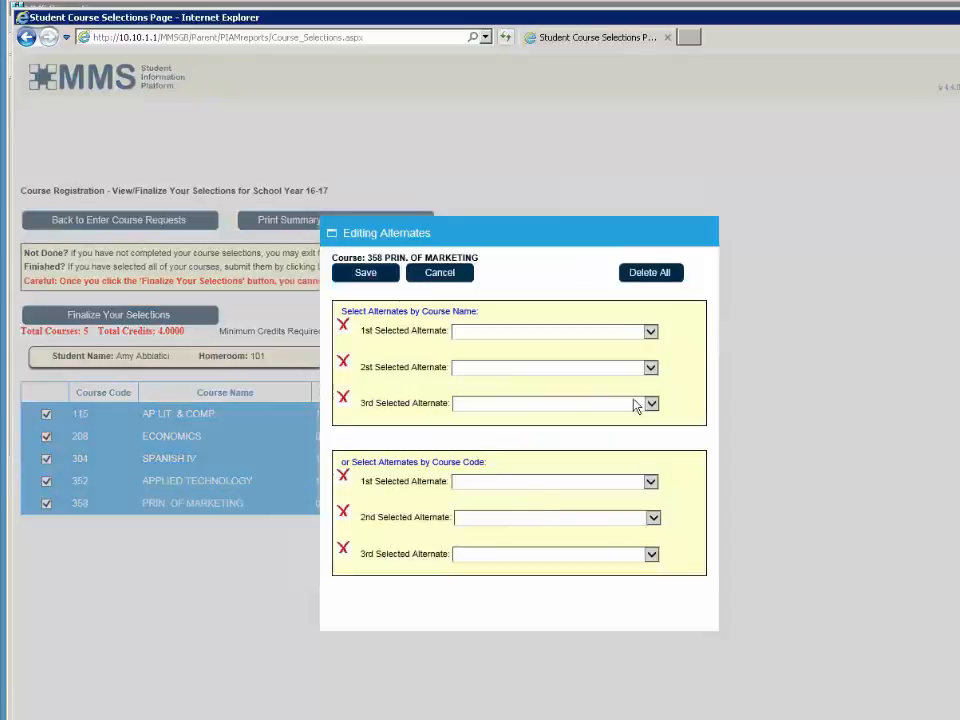
pyautogui.click(650, 332)
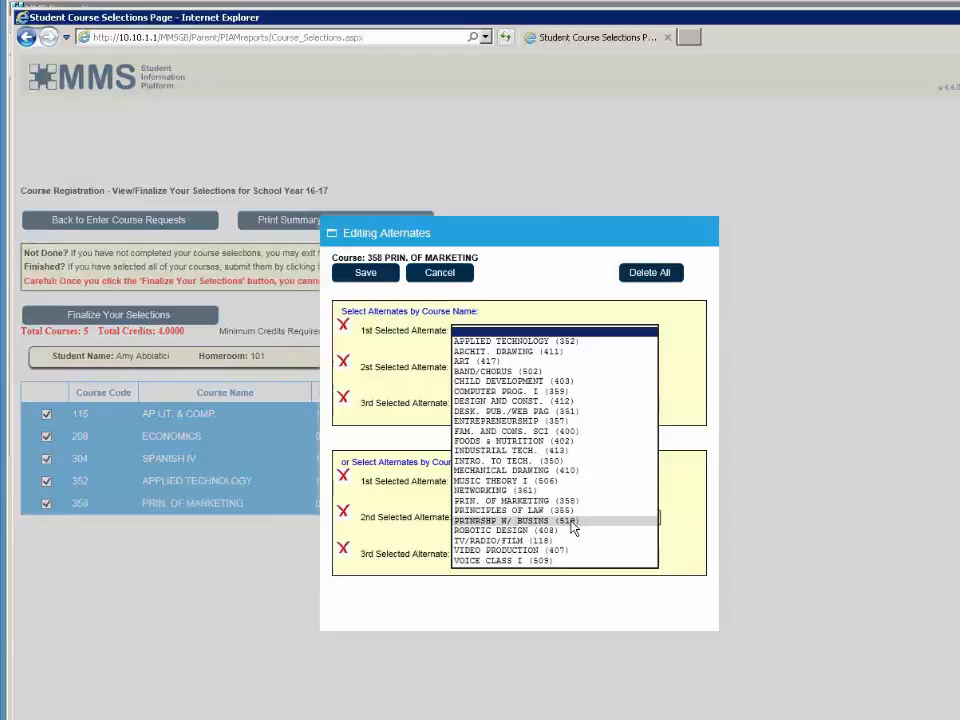
pyautogui.click(574, 529)
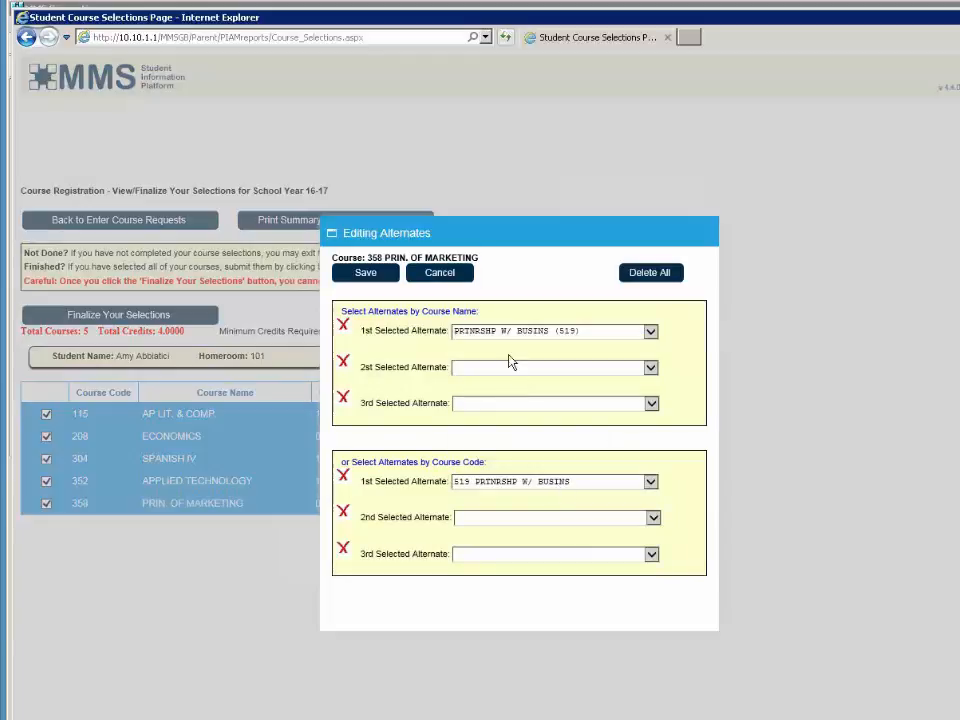
pyautogui.click(500, 374)
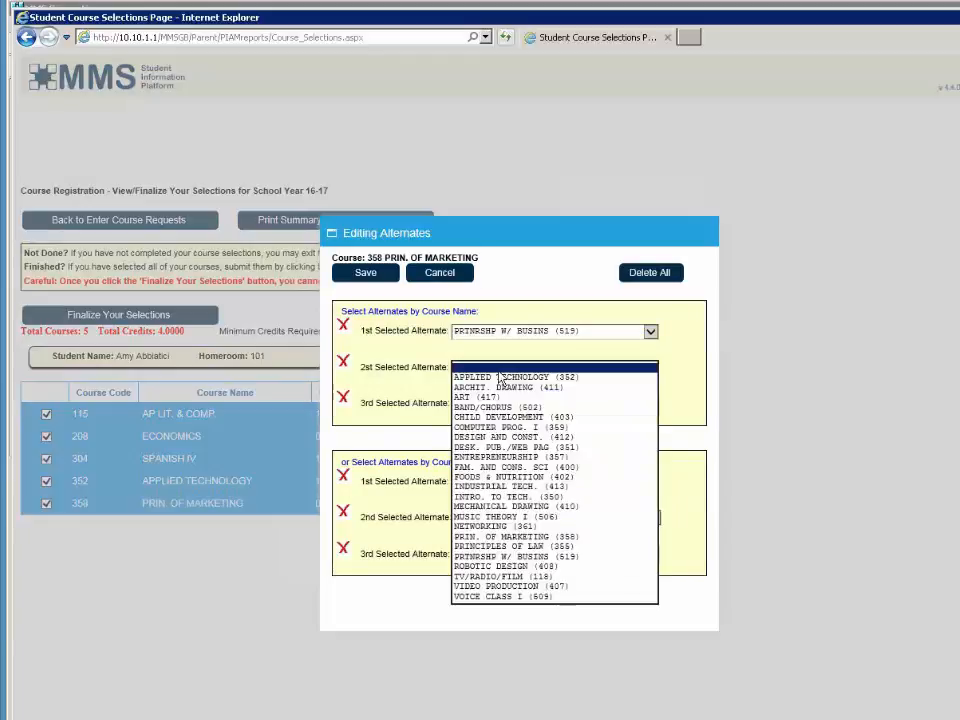
pyautogui.click(535, 547)
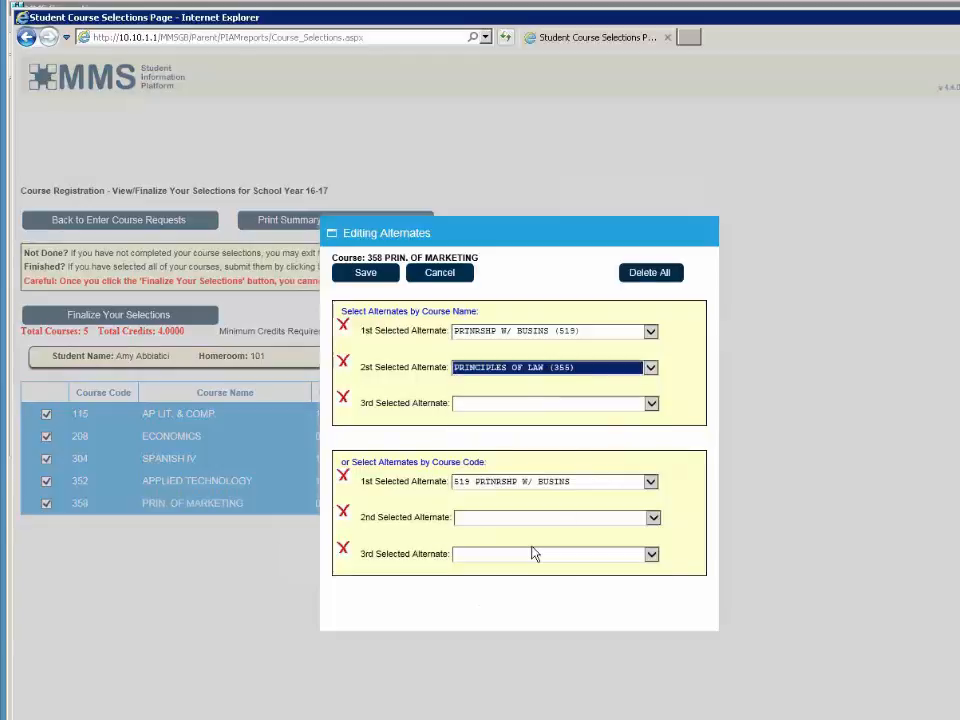
pyautogui.click(651, 403)
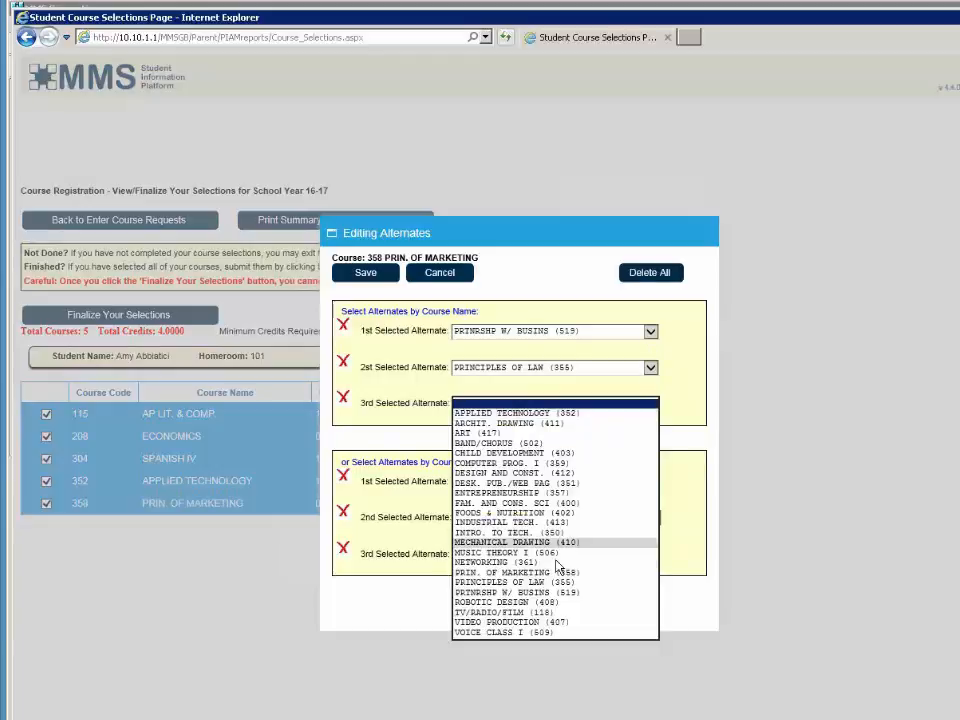
pyautogui.click(525, 603)
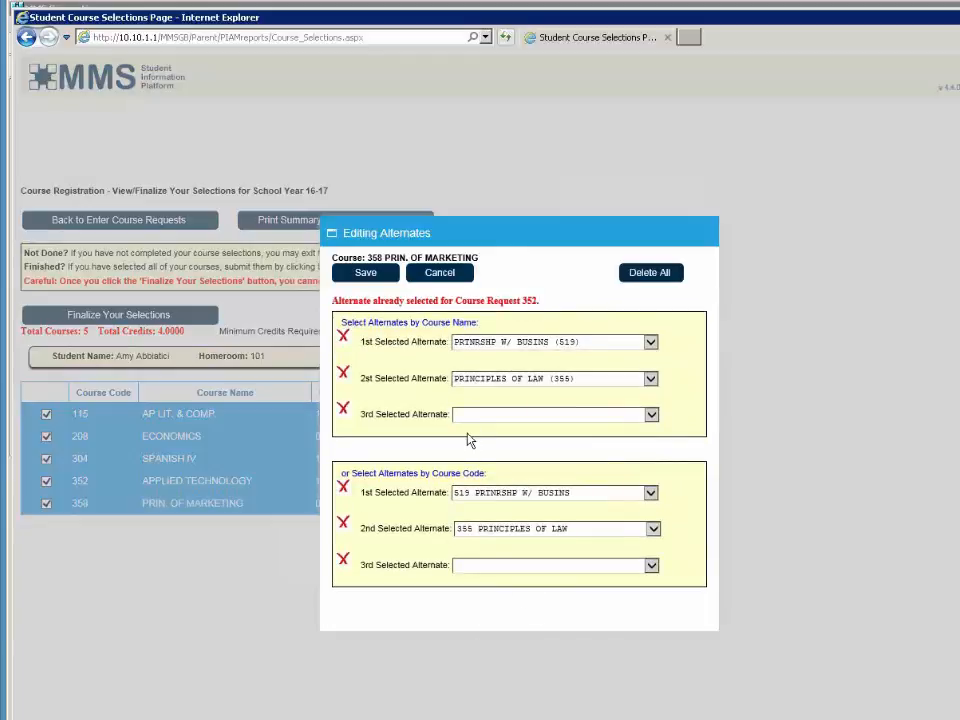
pyautogui.click(365, 273)
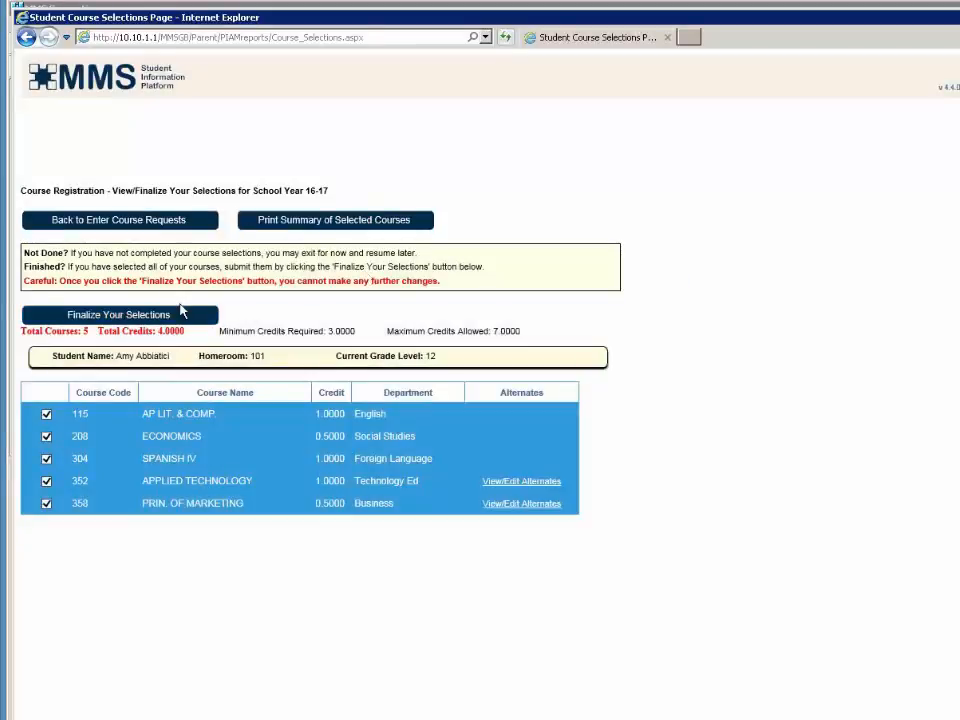
pyautogui.click(295, 221)
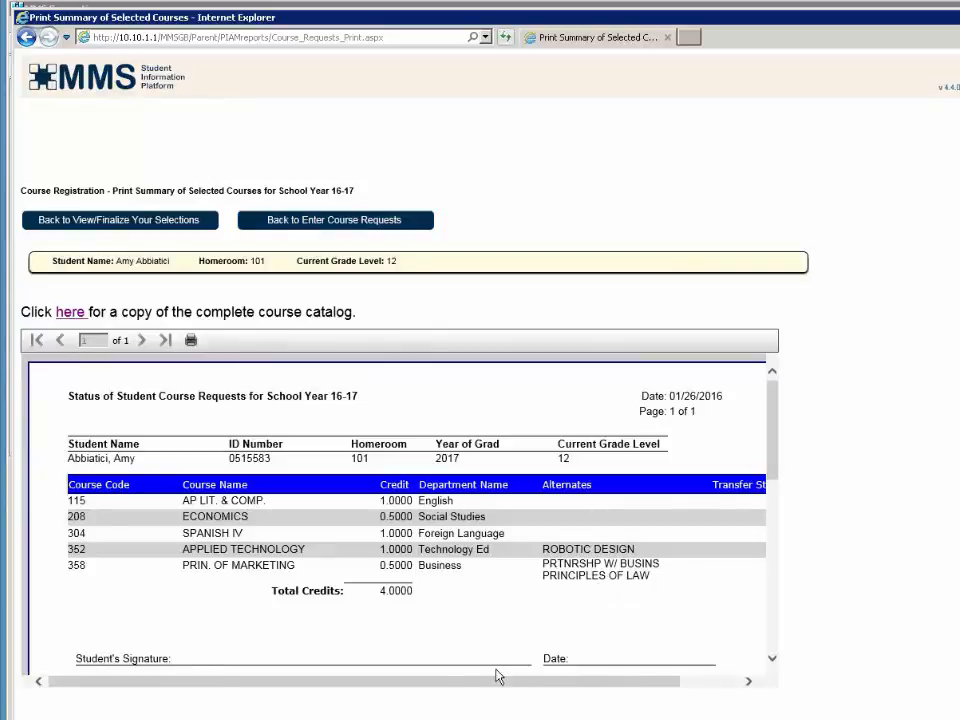
pyautogui.moveTo(605, 688); pyautogui.dragTo(654, 711)
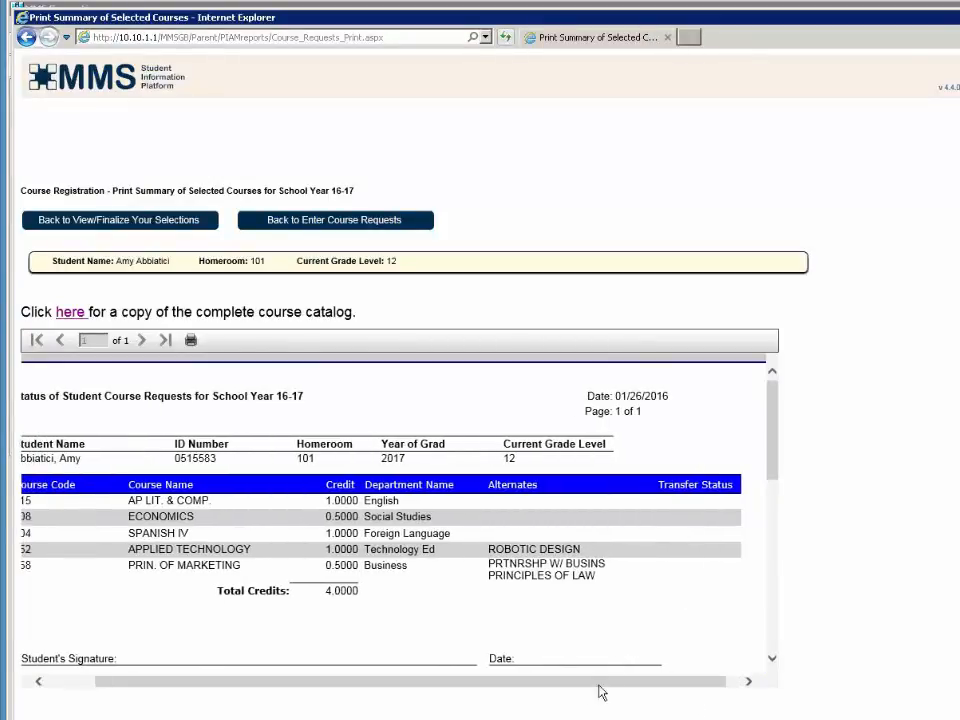
pyautogui.moveTo(602, 690); pyautogui.dragTo(506, 697)
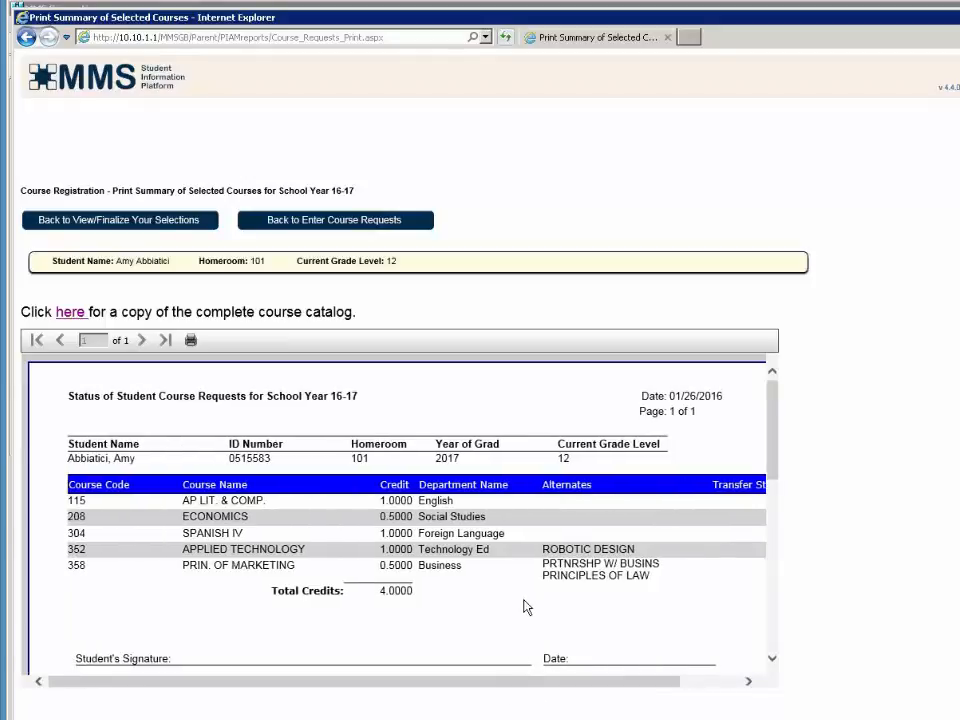
pyautogui.scroll(-2, 527, 607)
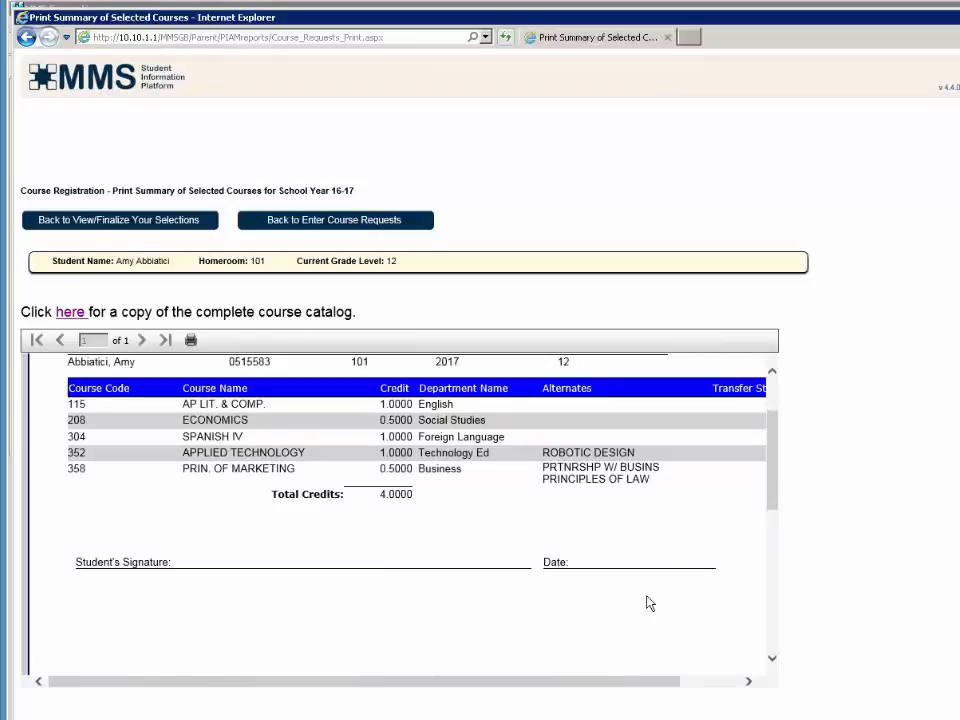
pyautogui.scroll(-1, 650, 603)
pyautogui.scroll(3, 650, 603)
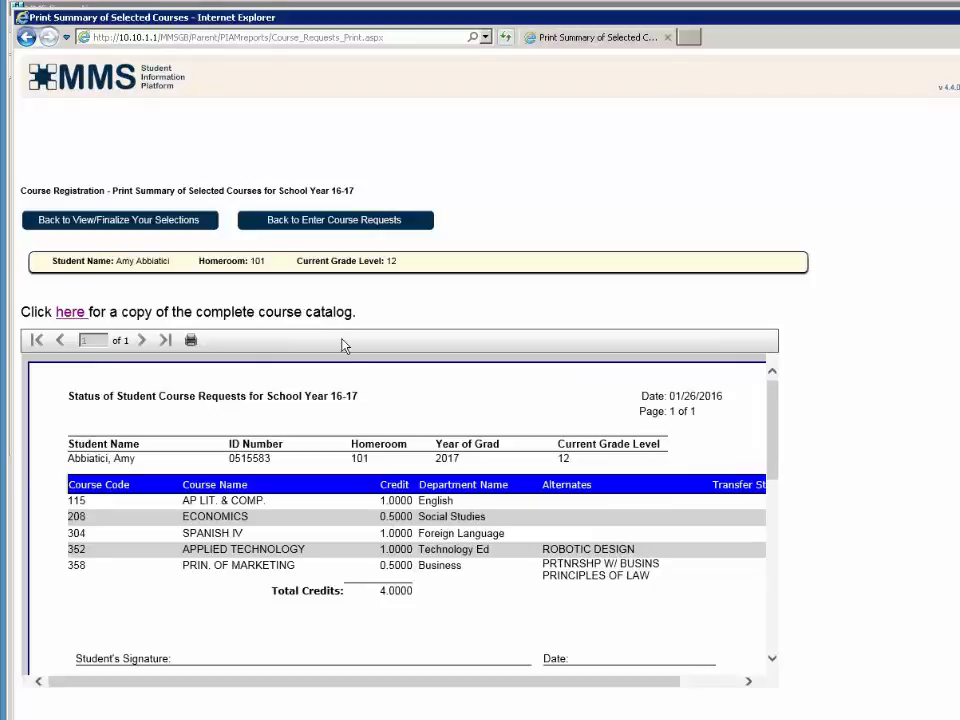
# - Add CREATIVE WRIT. H (116) to the requests and review the 6-course, 5.0000-credit selections and finalize warning
pyautogui.click(343, 229)
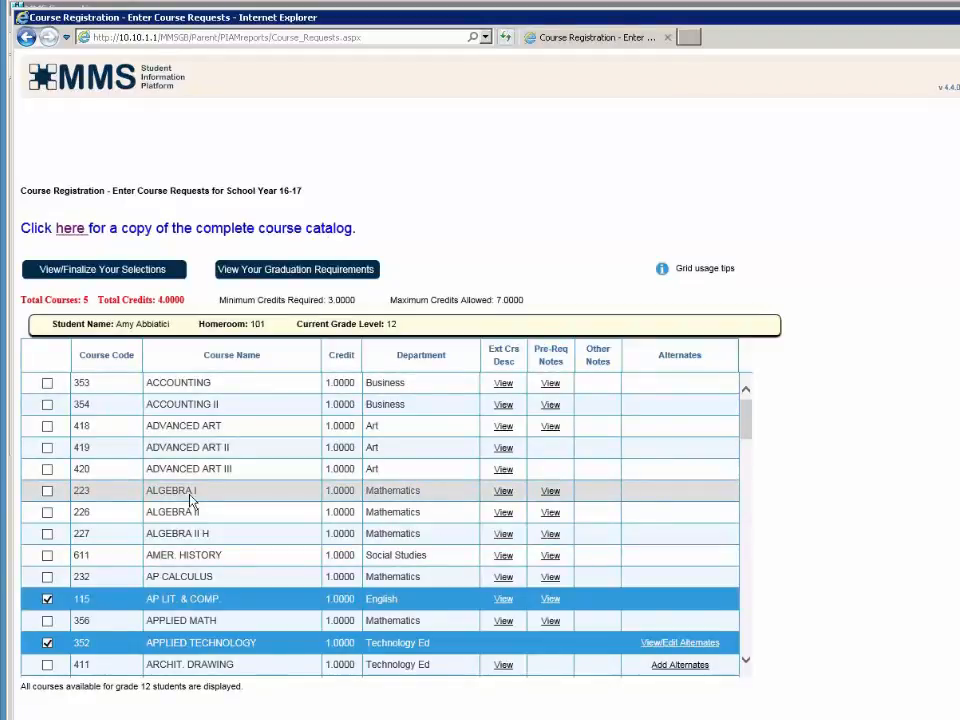
pyautogui.scroll(-3, 190, 500)
pyautogui.scroll(-3, 192, 502)
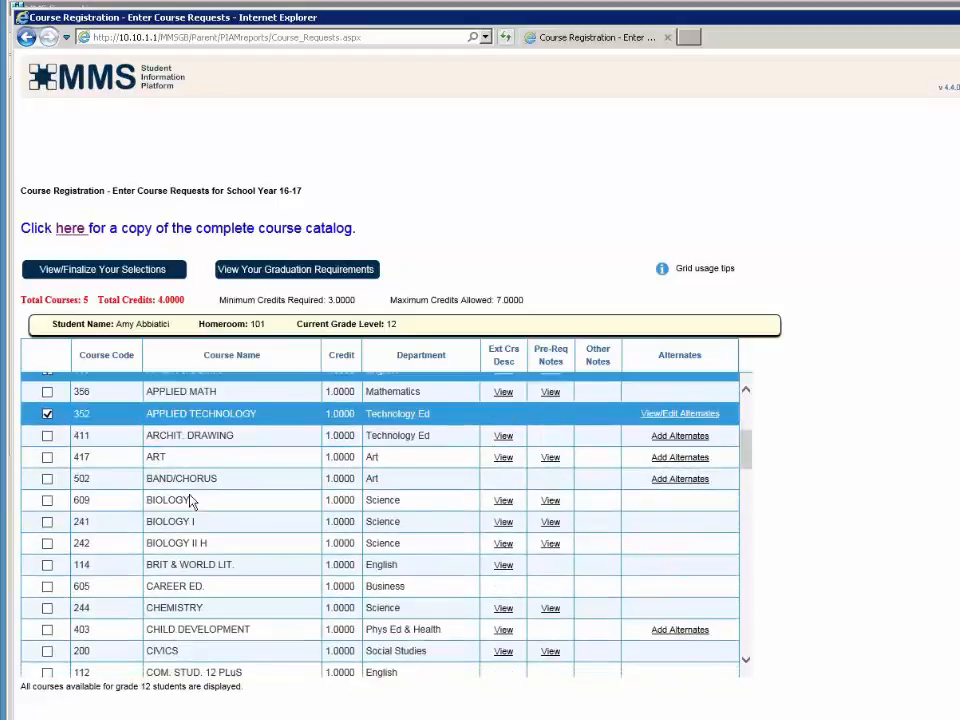
pyautogui.scroll(-3, 192, 502)
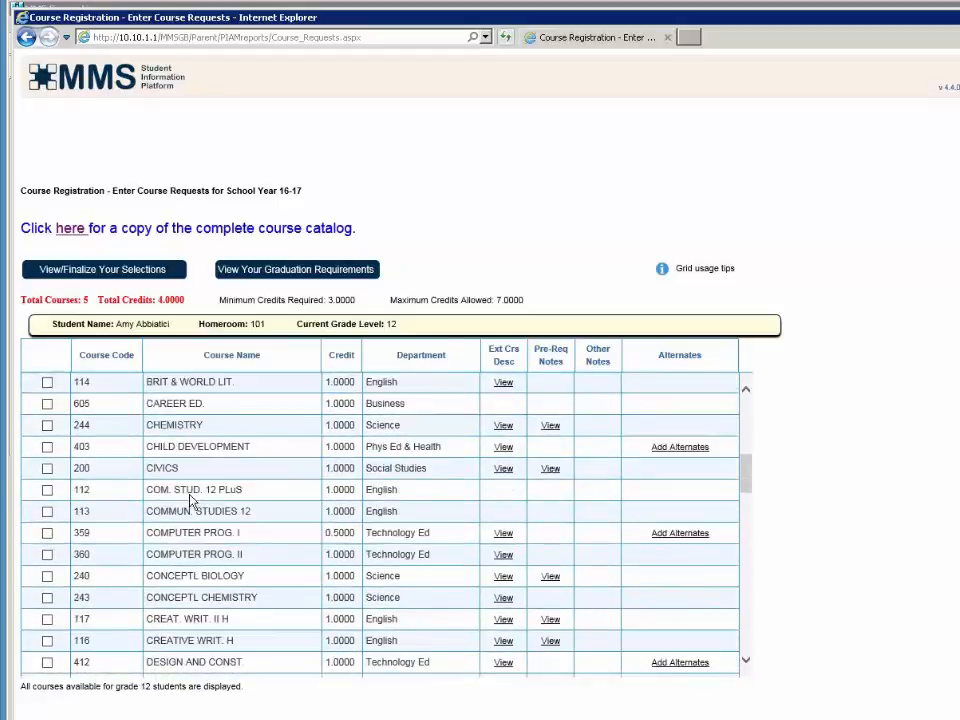
pyautogui.scroll(-1, 190, 500)
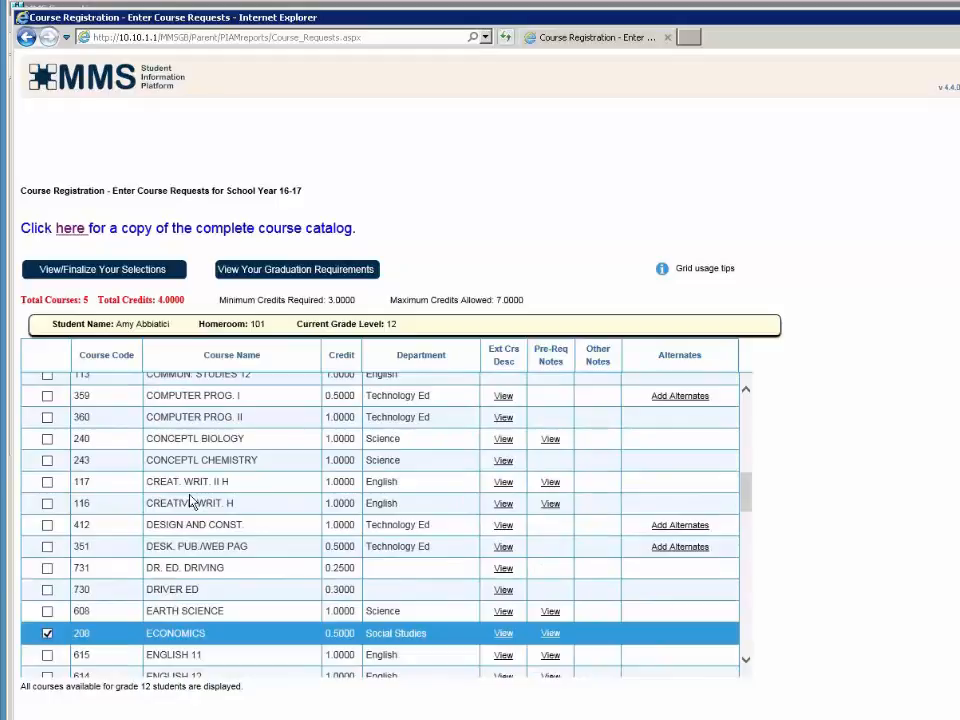
pyautogui.click(44, 505)
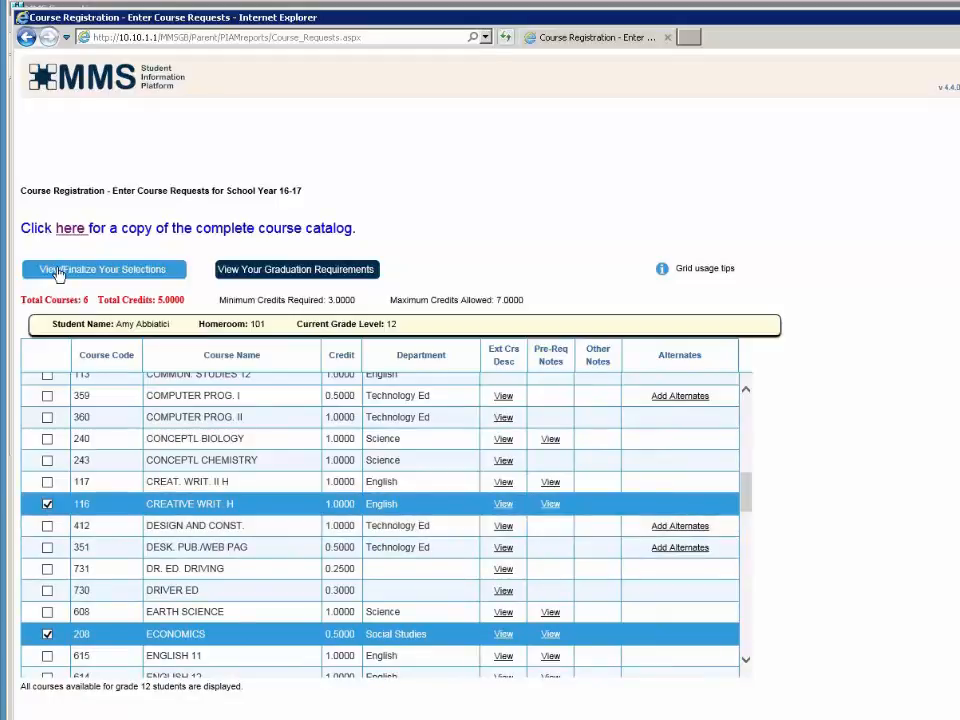
pyautogui.click(58, 272)
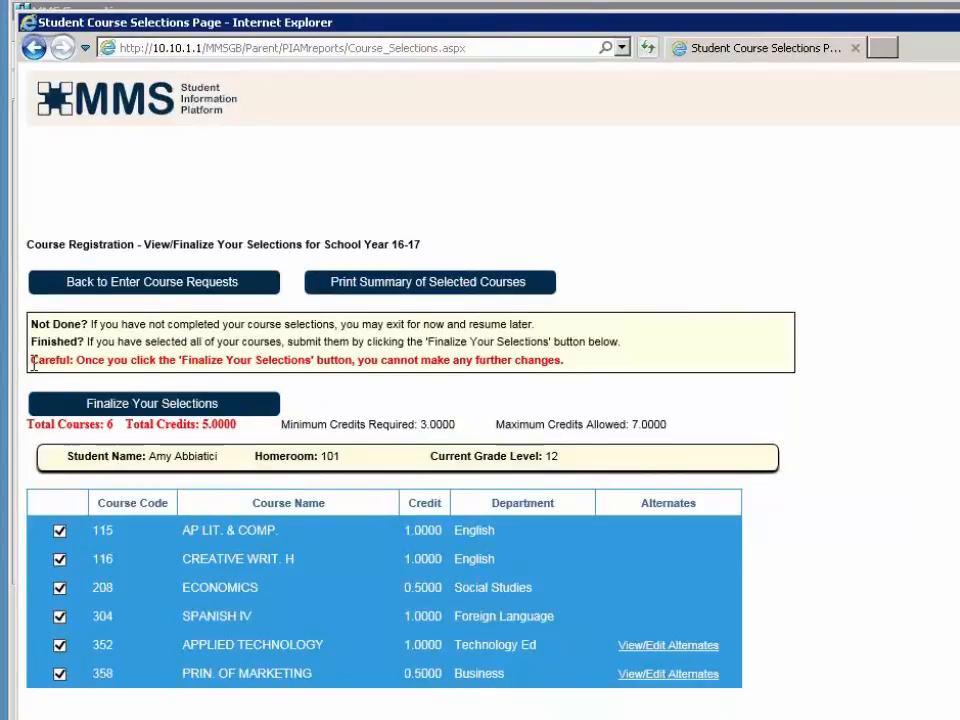
pyautogui.moveTo(33, 362); pyautogui.dragTo(606, 370)
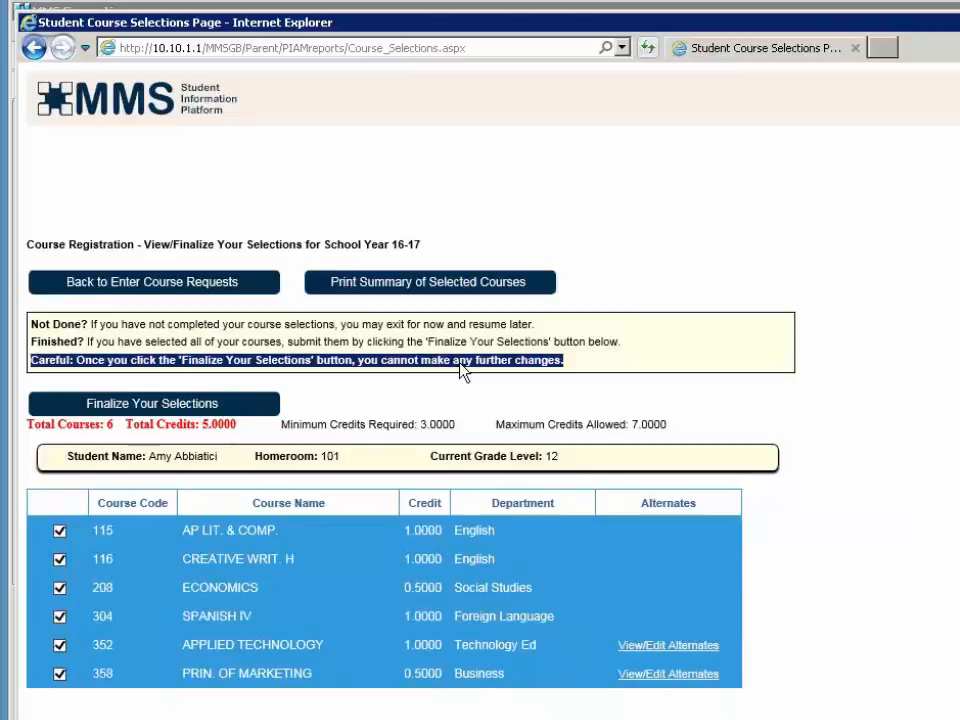
# - Finalize the six course selections and acknowledge the Selections Finalized notice
pyautogui.click(170, 406)
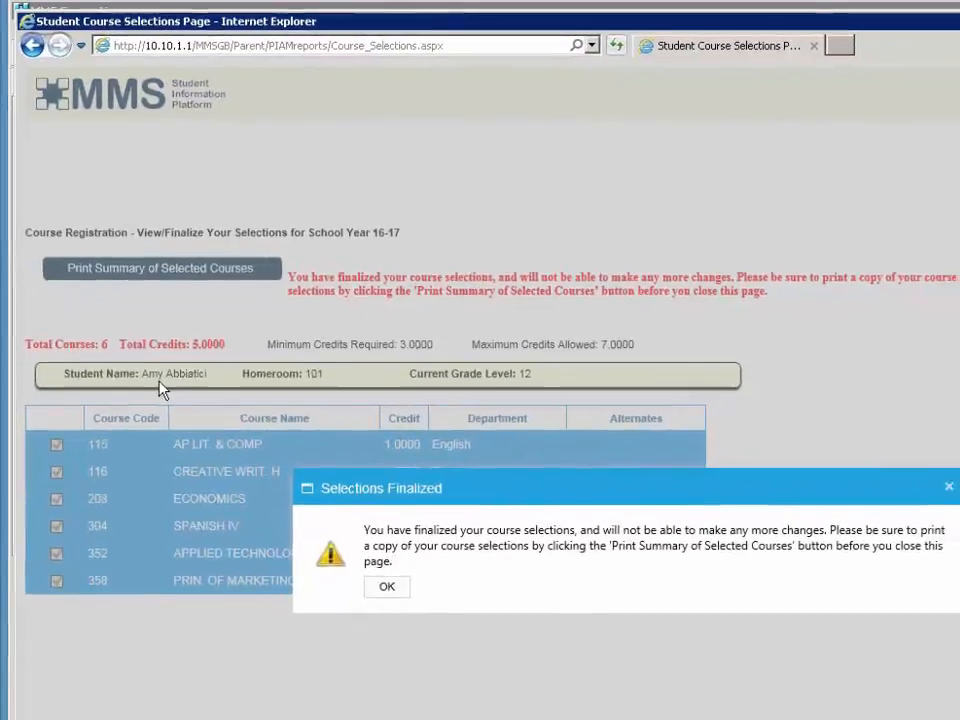
pyautogui.click(385, 573)
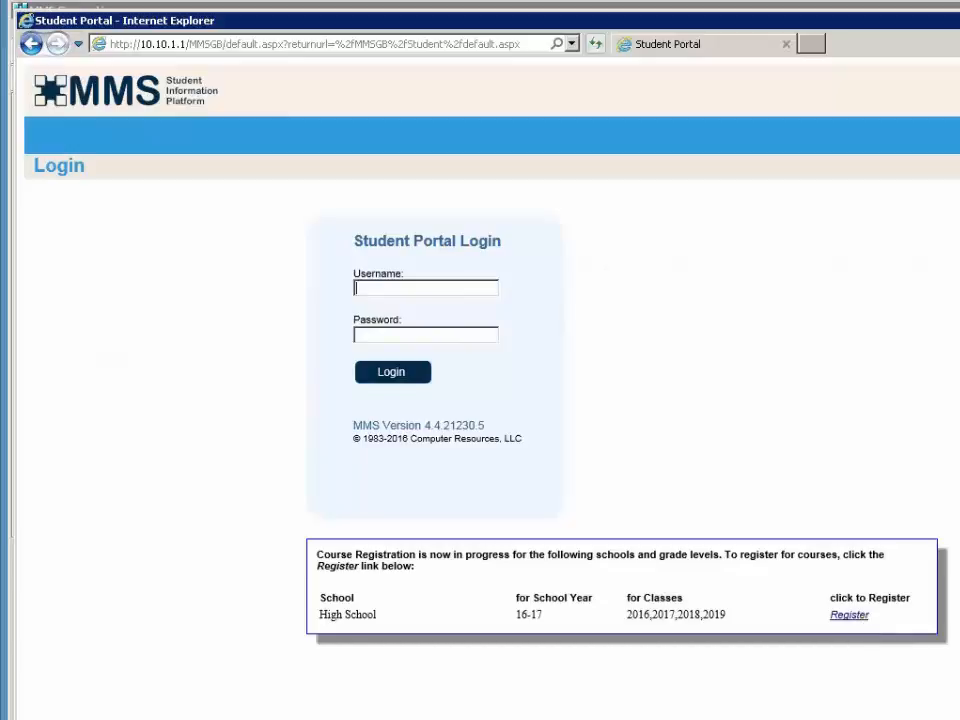
# - Change the URL from Student to Staff and log in with the staff username and password
pyautogui.click(421, 45)
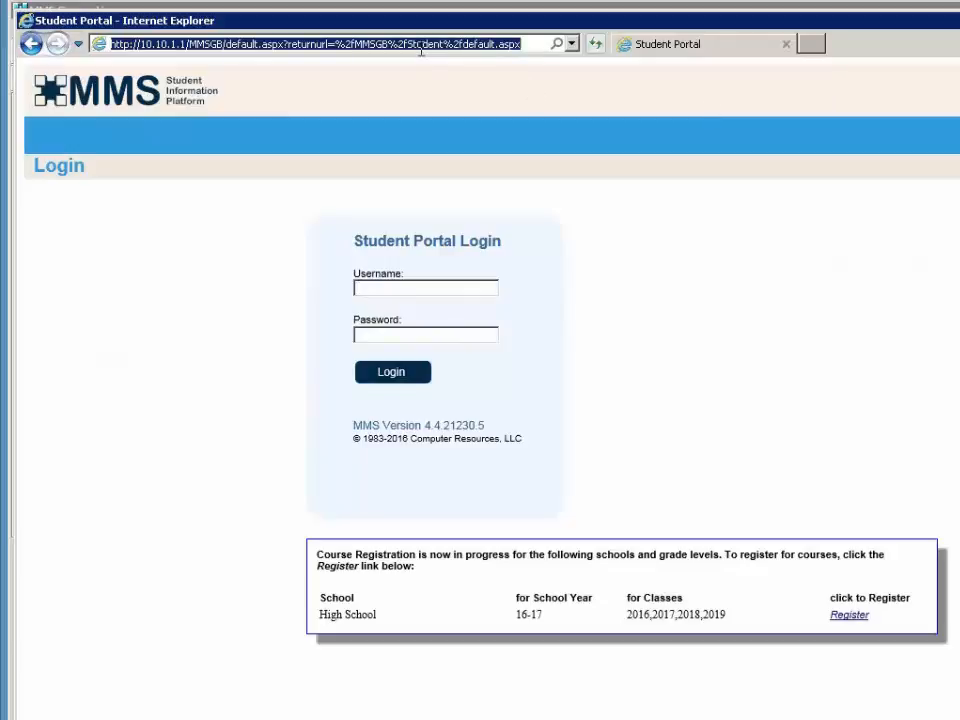
pyautogui.moveTo(417, 44); pyautogui.dragTo(447, 46)
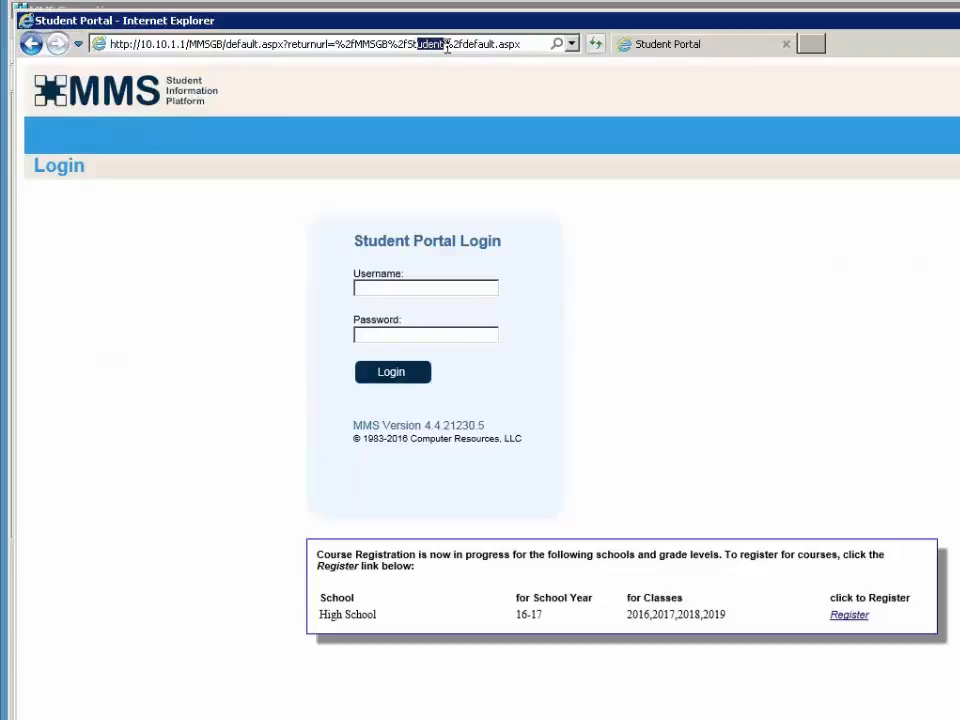
pyautogui.write('taff')
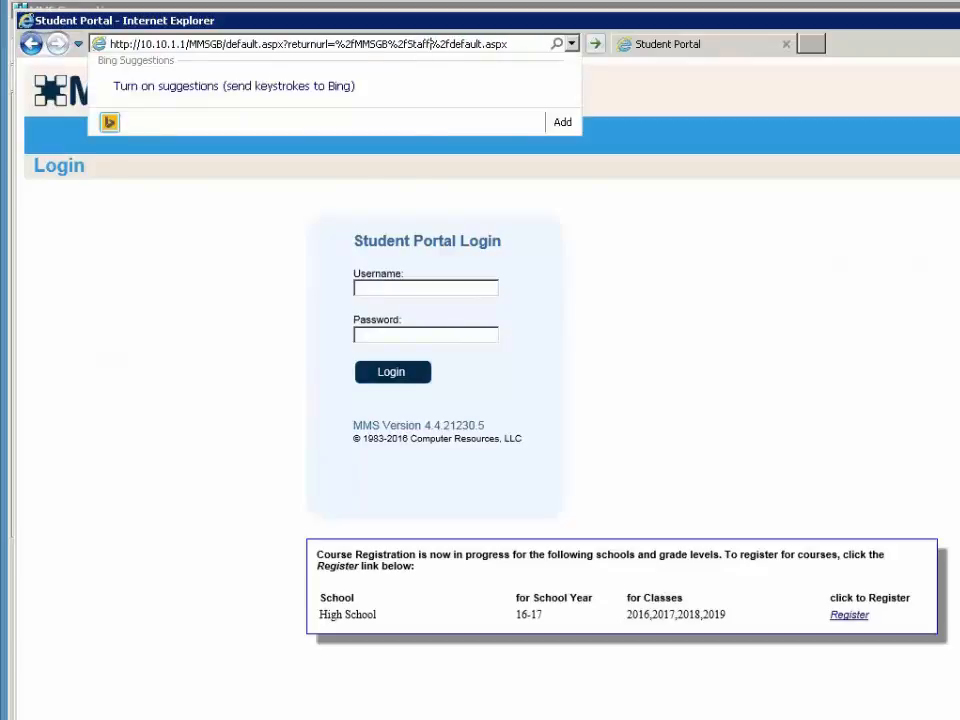
pyautogui.press('Return')
pyautogui.write('staff')
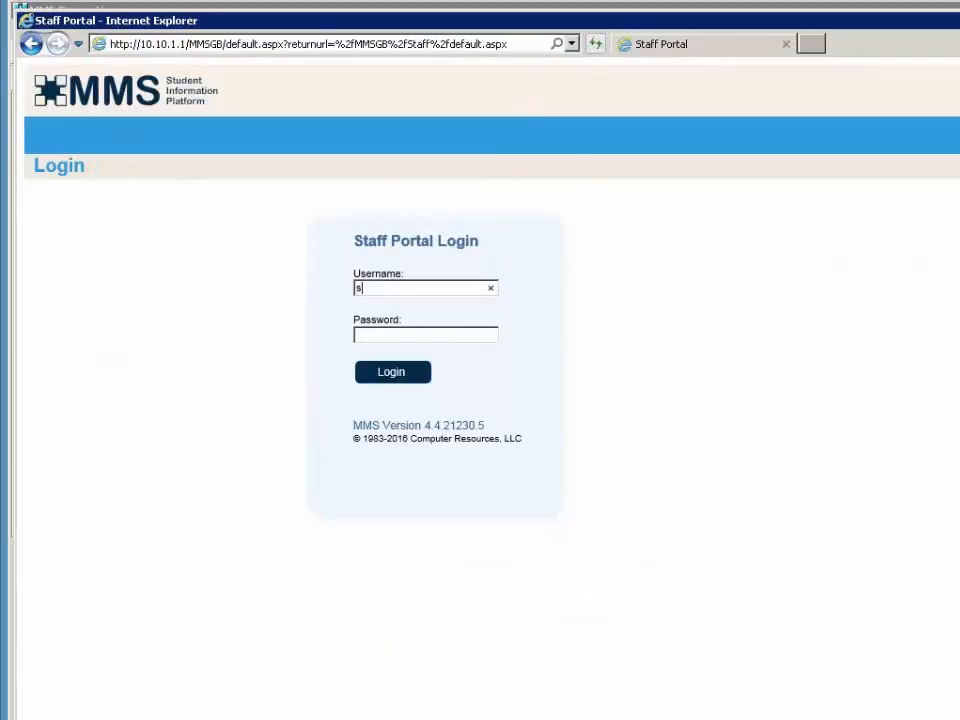
pyautogui.press('Tab')
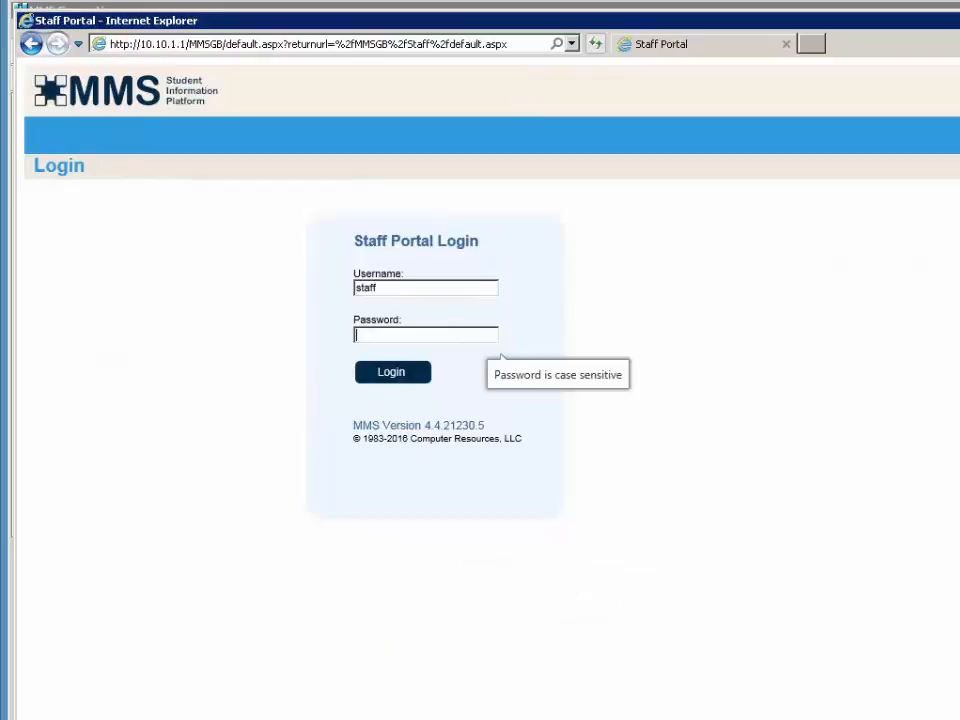
pyautogui.write('*')
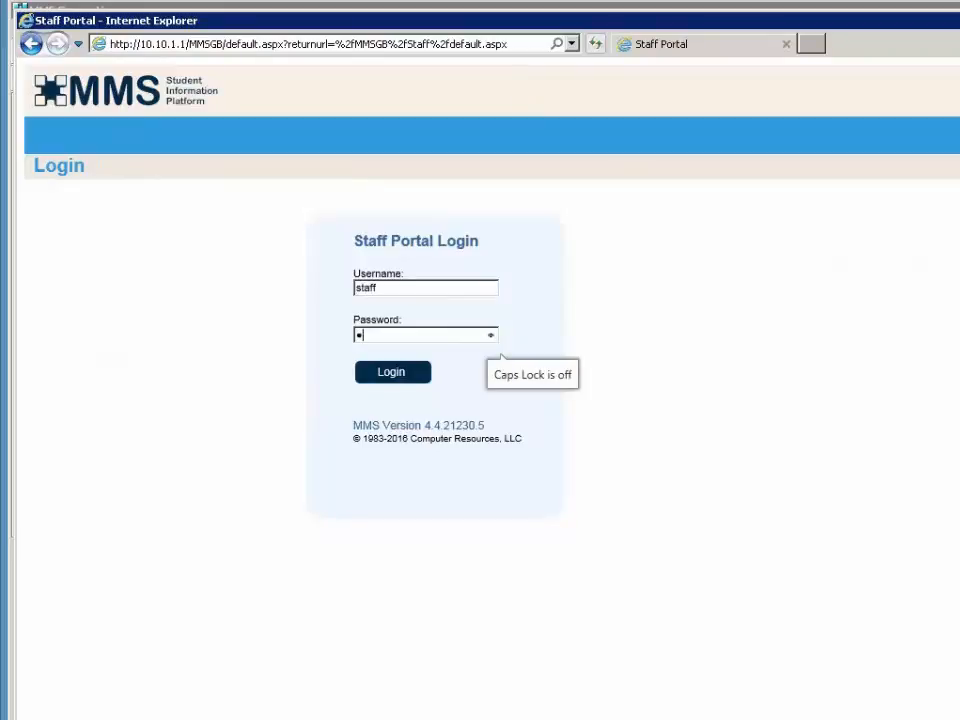
pyautogui.press('Return')
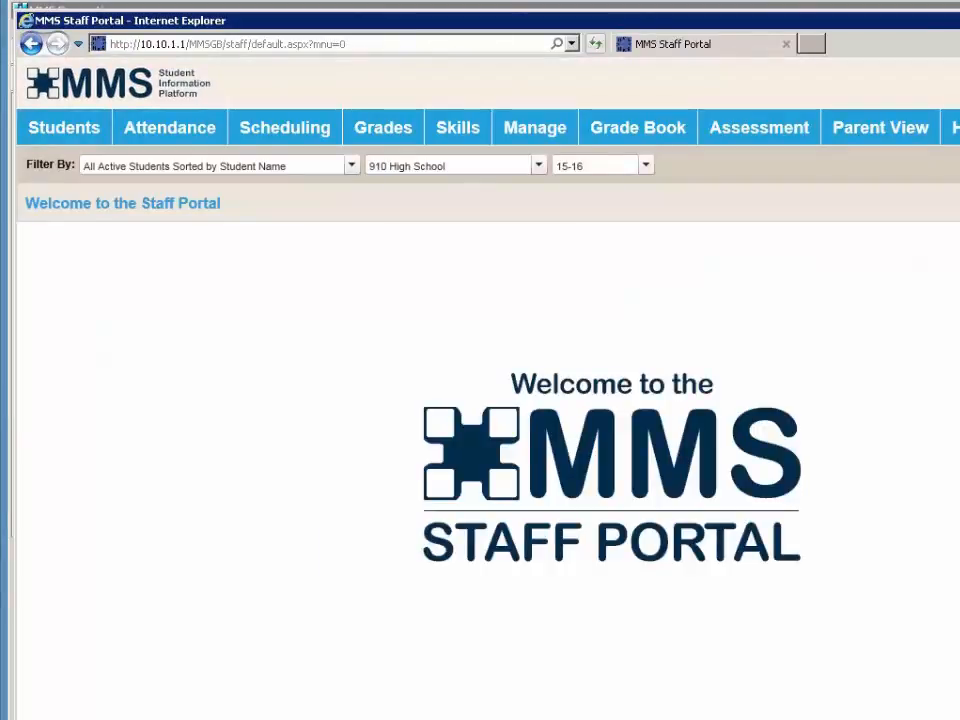
# - Paste the admin login address and sign in to the Administrator Portal with administrator credentials
pyautogui.click(445, 45)
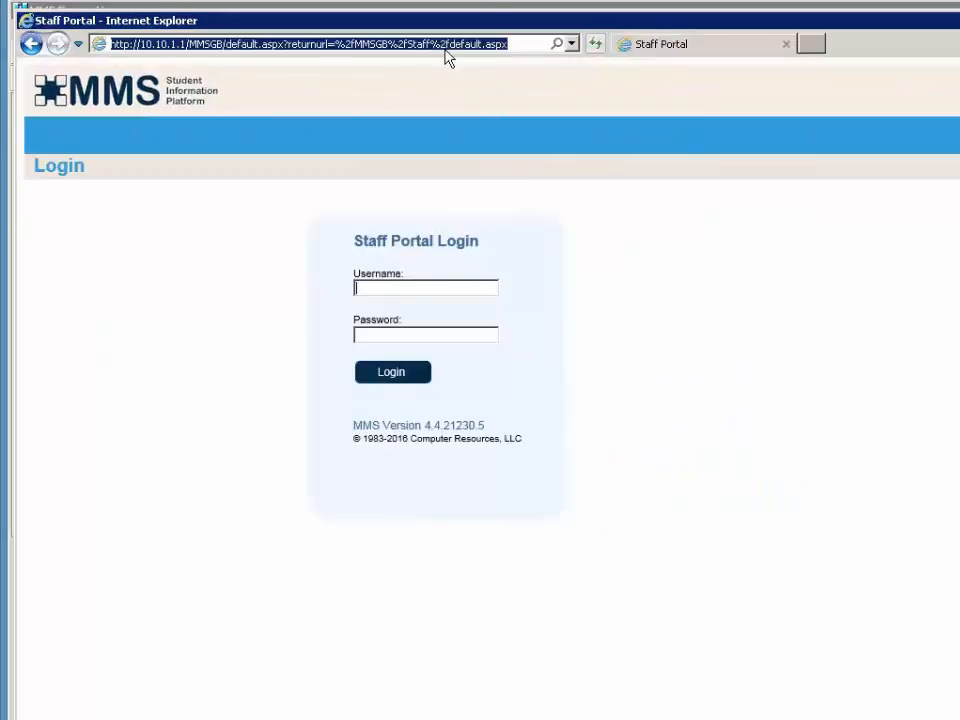
pyautogui.hotkey('ctrl', 'v')
pyautogui.press('Return')
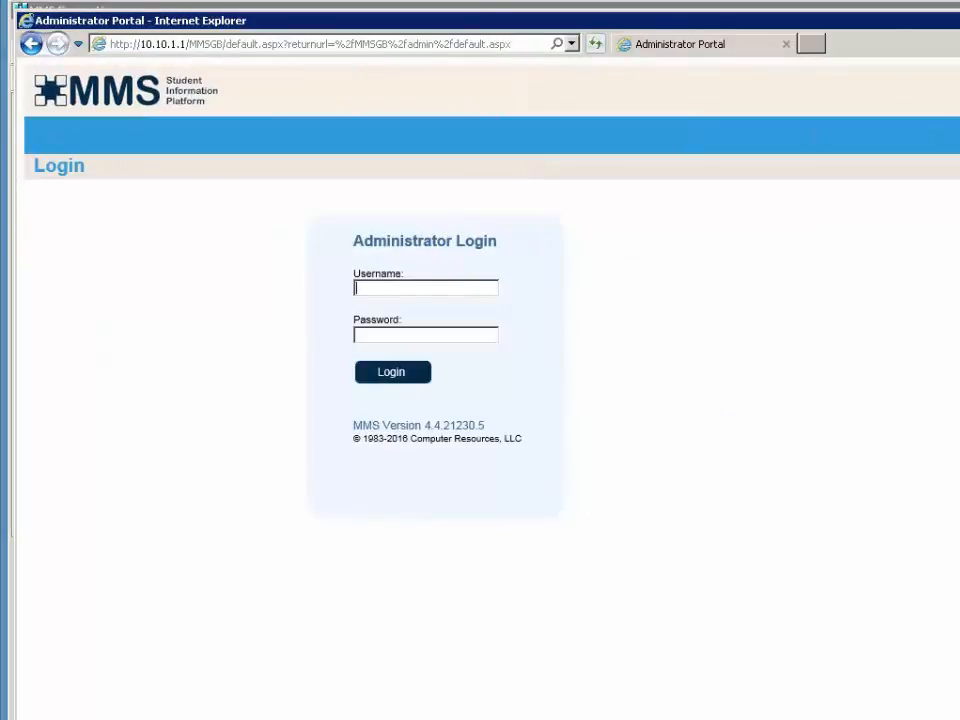
pyautogui.write('administrator')
pyautogui.press('Tab')
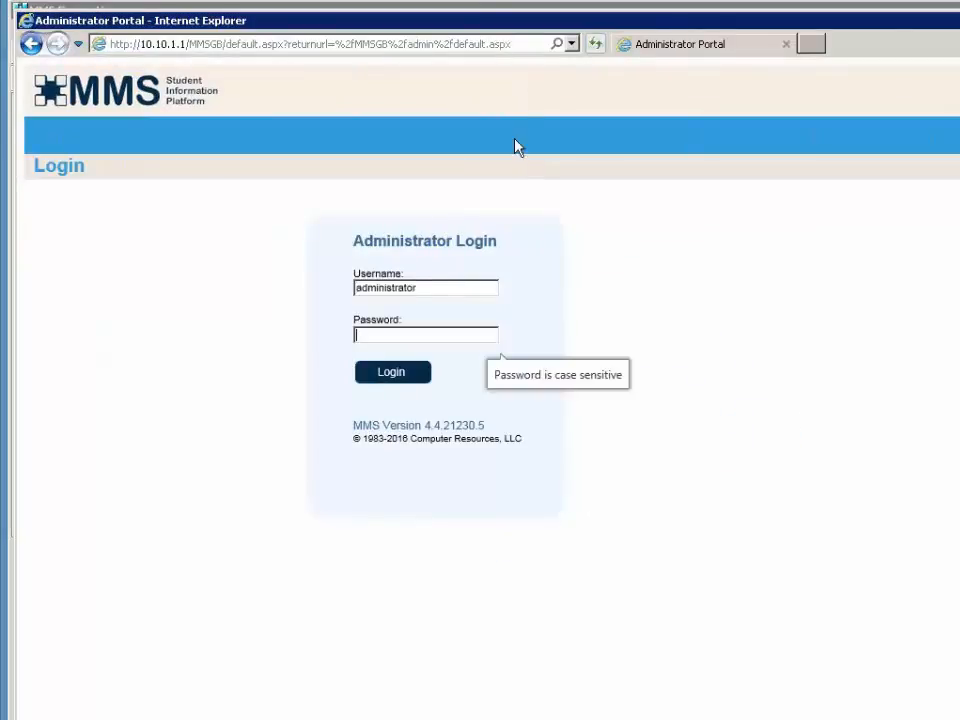
pyautogui.write('p')
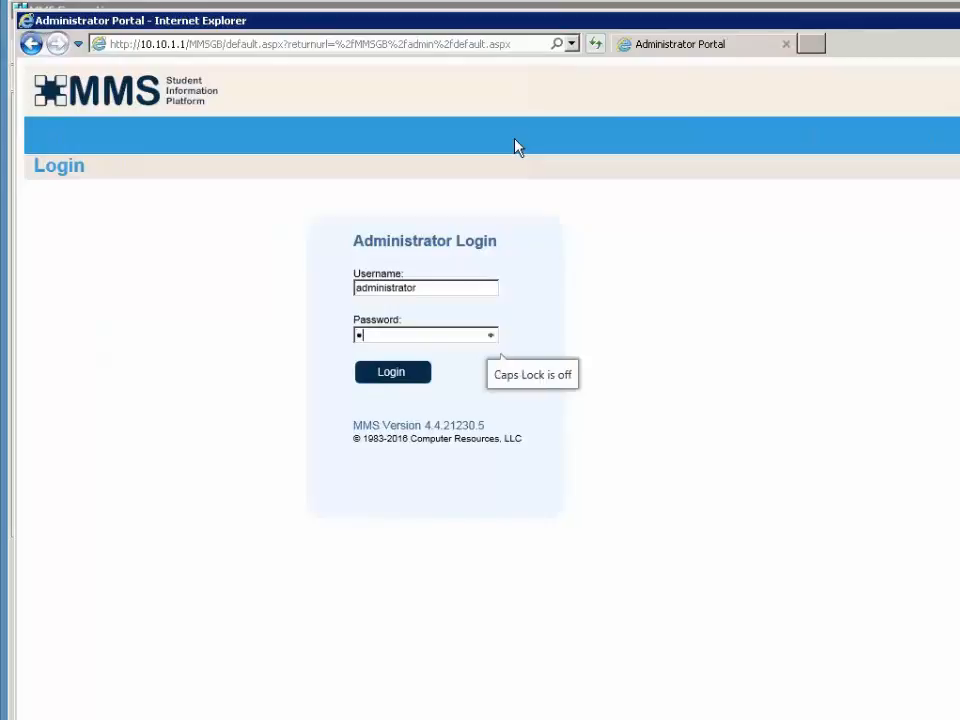
pyautogui.press('Return')
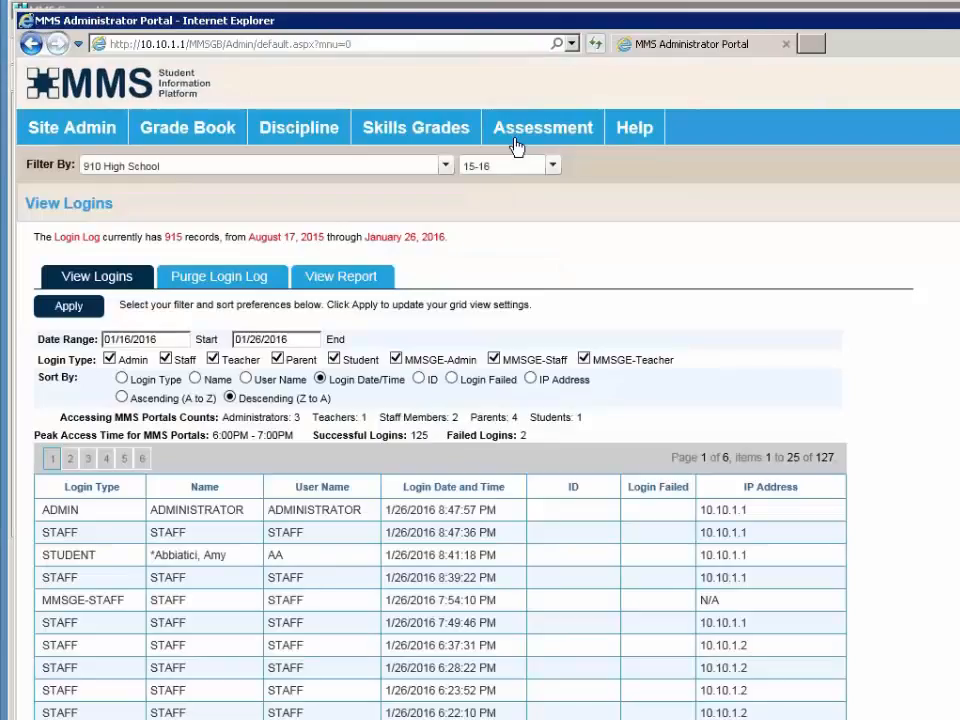
pyautogui.moveTo(514, 148)
# - Switch the school year to 16-17 and view temporary student accounts under Site Admin
pyautogui.click(472, 168)
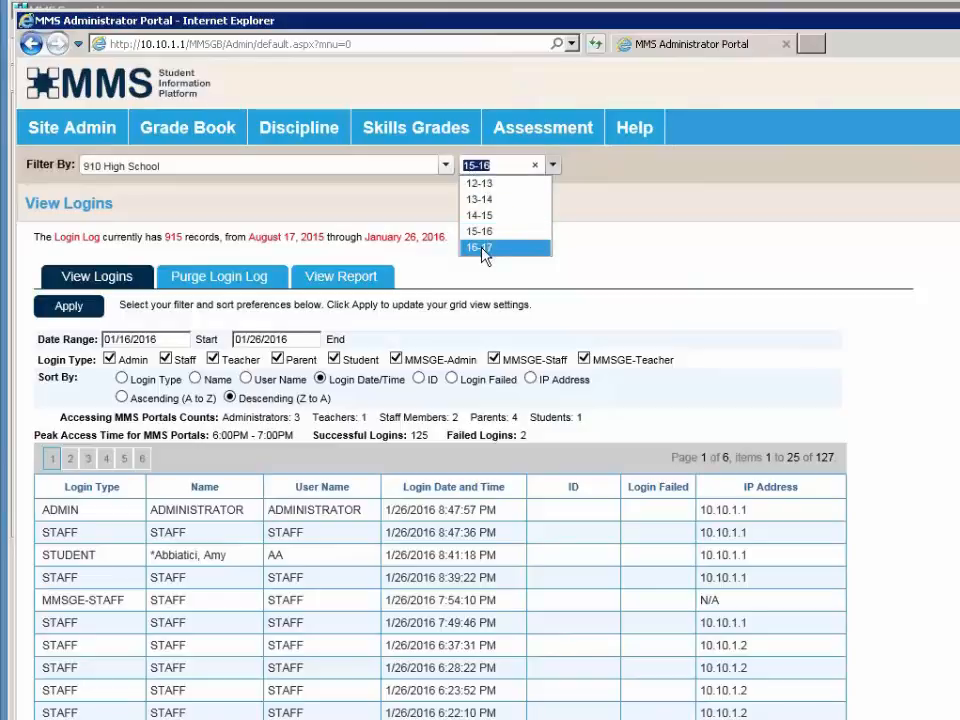
pyautogui.click(479, 248)
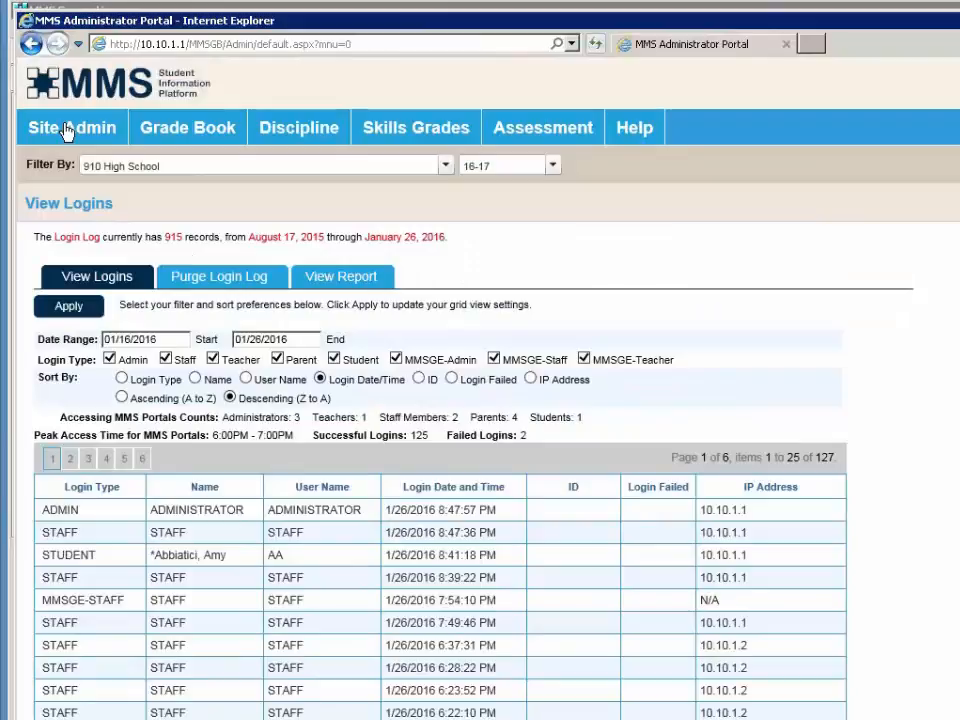
pyautogui.moveTo(68, 131)
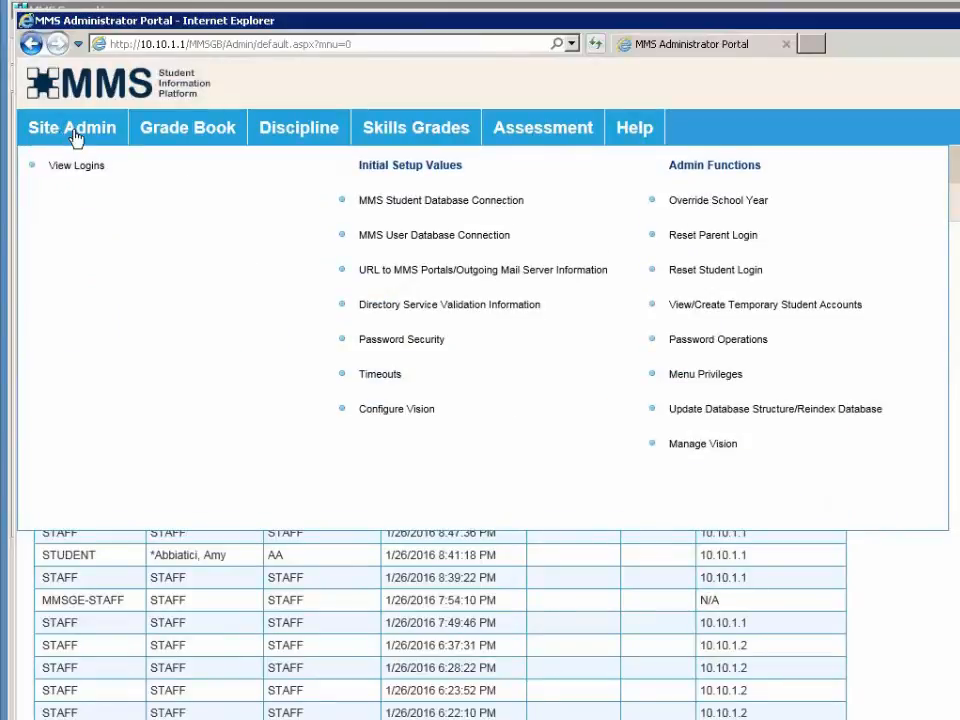
pyautogui.click(795, 316)
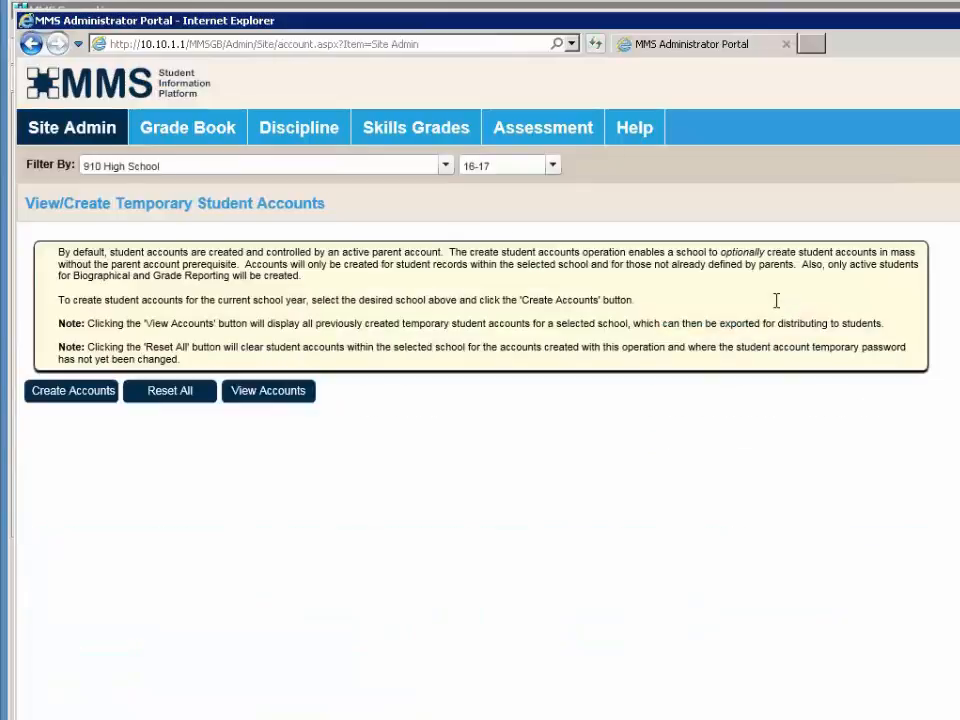
pyautogui.click(282, 401)
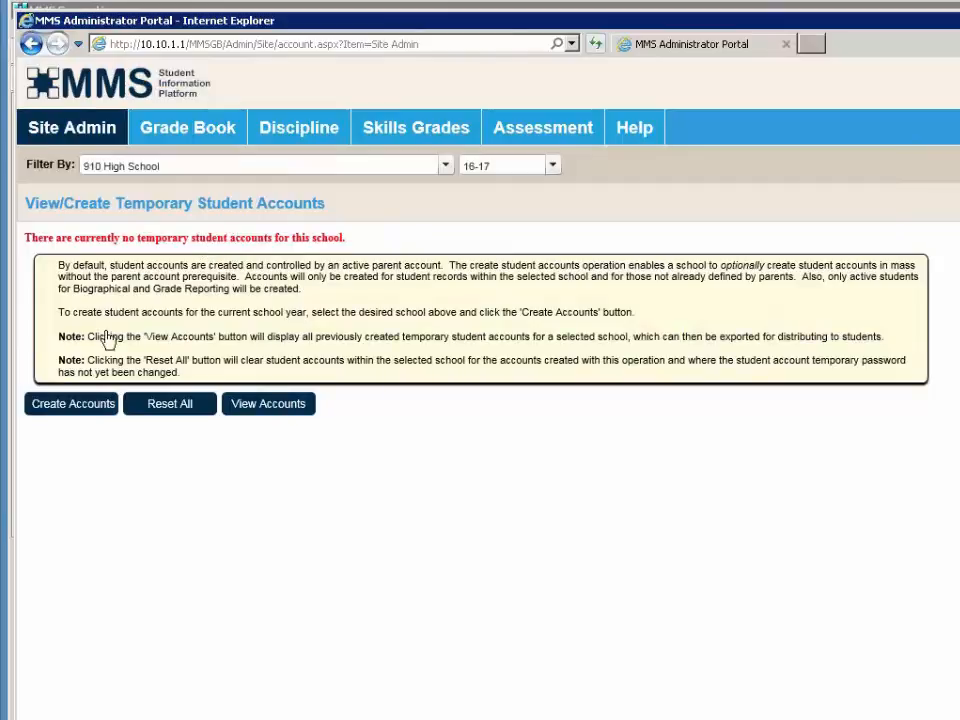
# - Create temporary student accounts, producing 519 accounts for 910 High School in 16-17
pyautogui.click(83, 413)
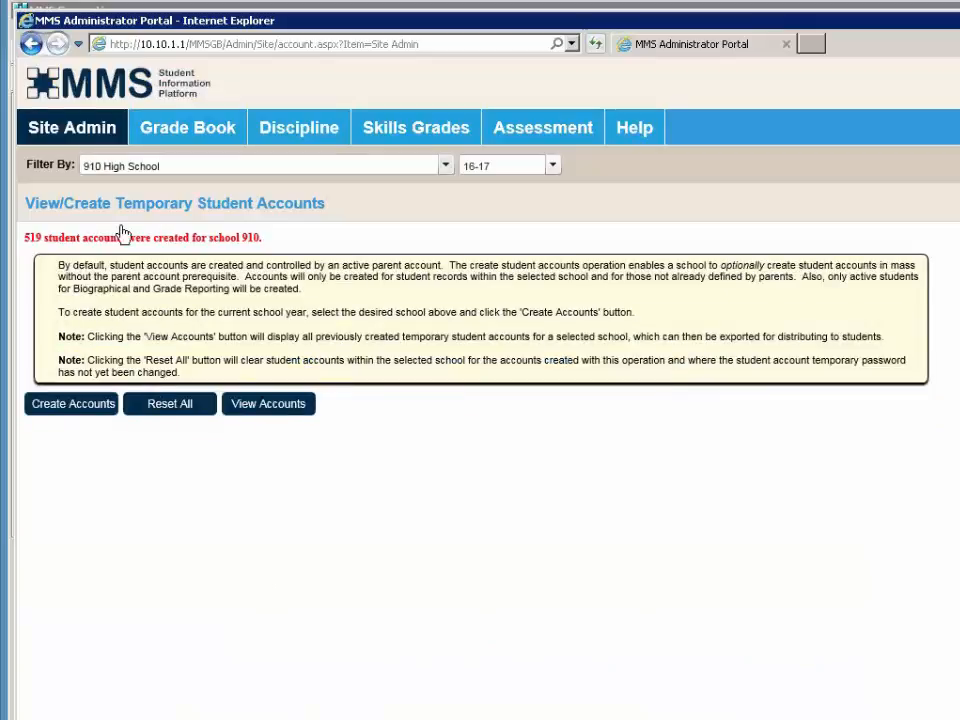
pyautogui.moveTo(75, 124)
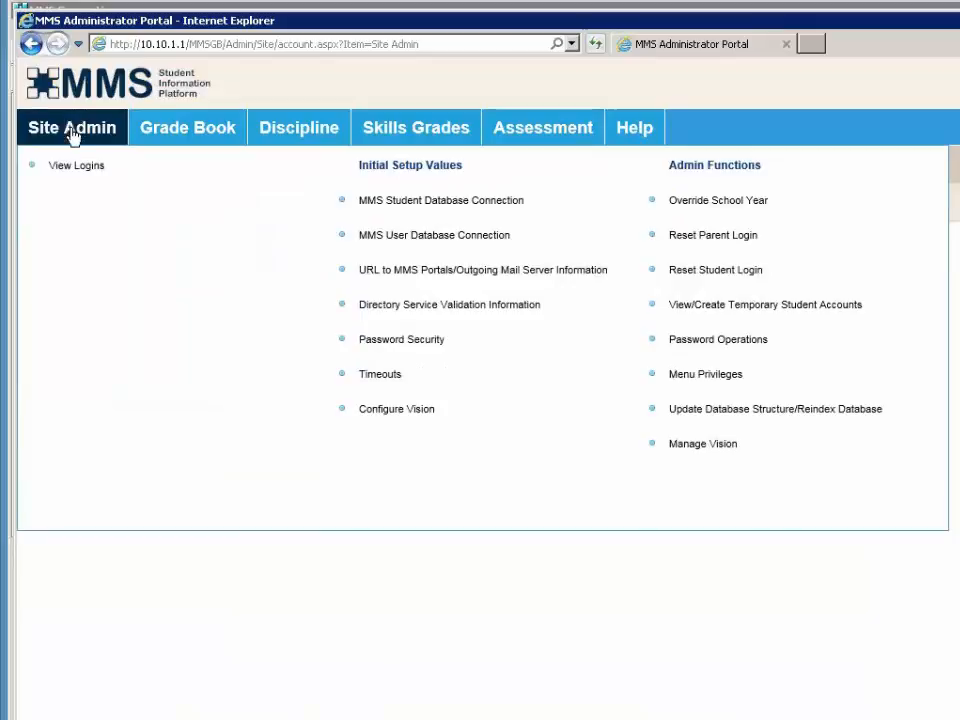
# - Open Site Admin > Reset Student Login and list students whose last names start with A
pyautogui.click(696, 277)
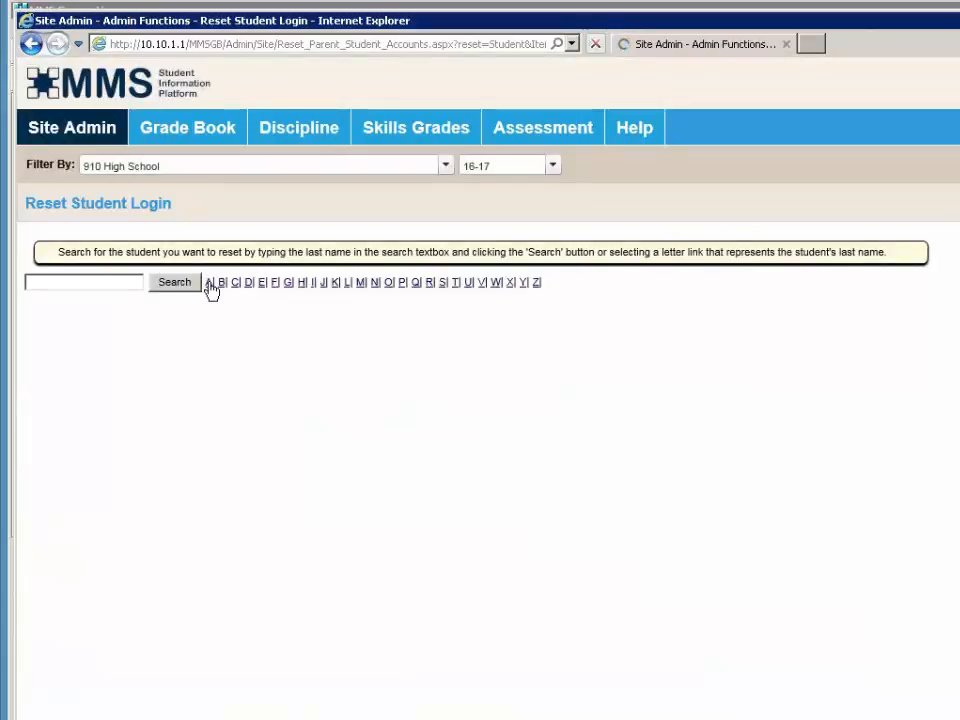
pyautogui.click(210, 284)
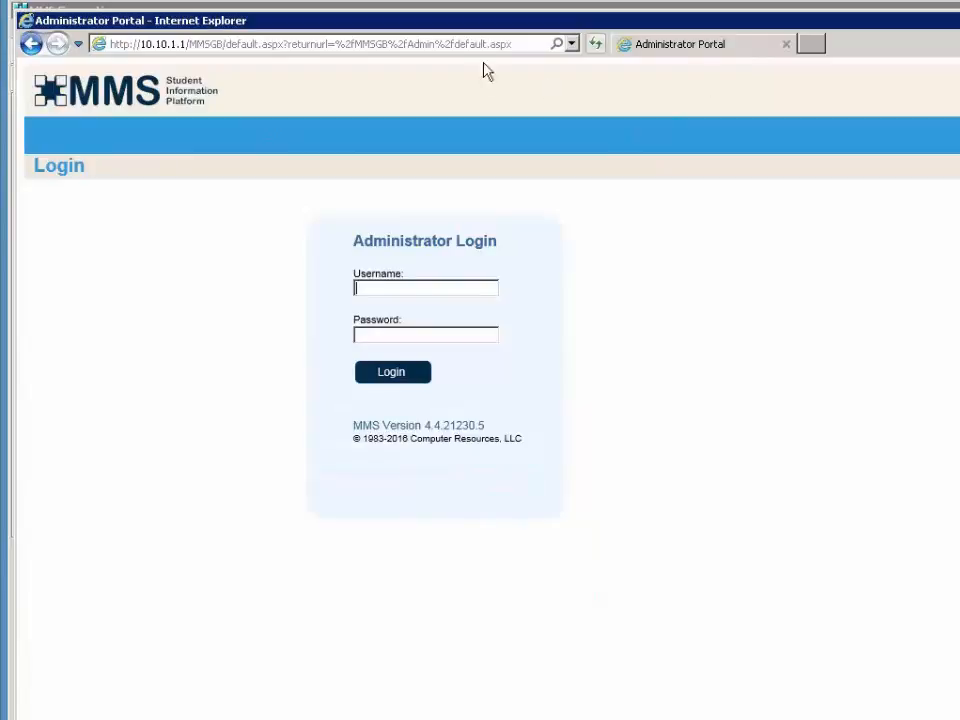
# - Change the URL from Admin to staff, log in, and open Students > Compare & Update for New School Year
pyautogui.click(437, 44)
pyautogui.click(435, 44)
pyautogui.doubleClick(432, 44)
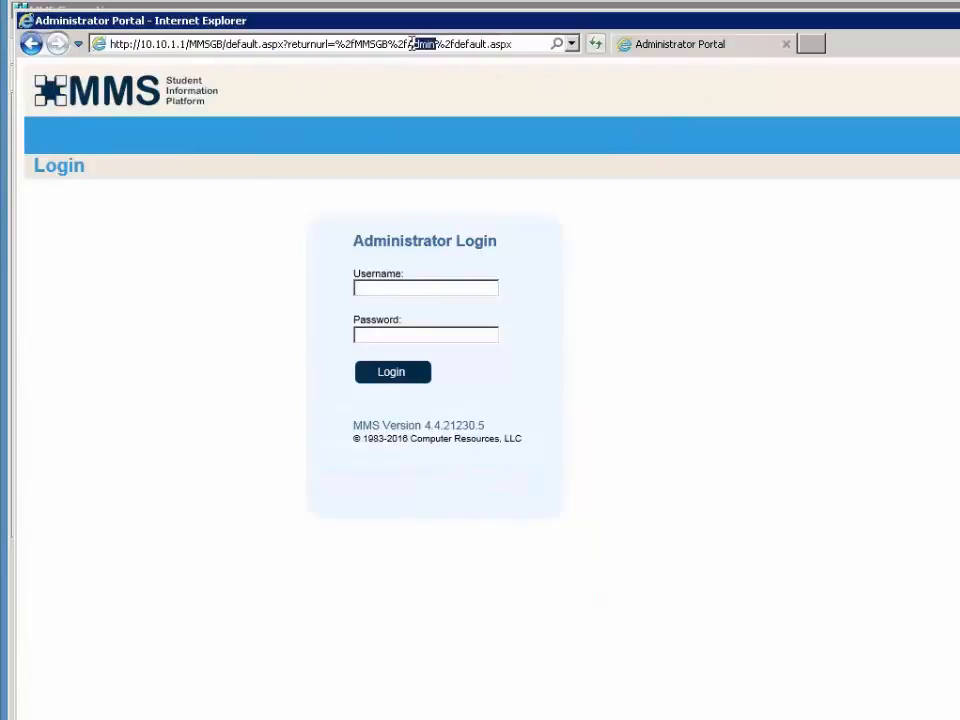
pyautogui.write('staff')
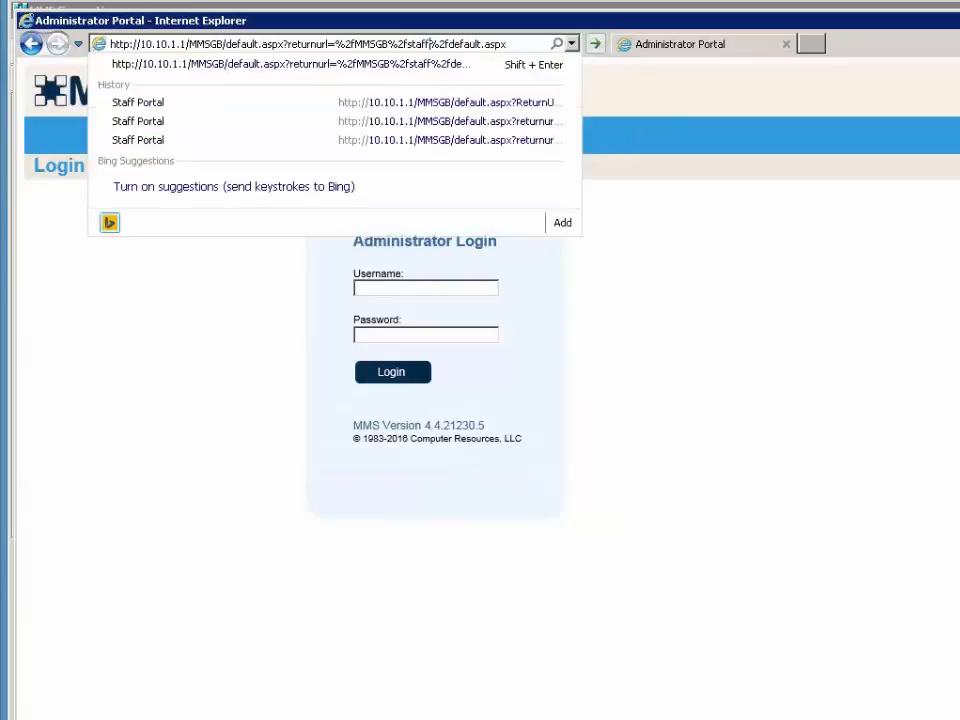
pyautogui.press('Return')
pyautogui.write('staff')
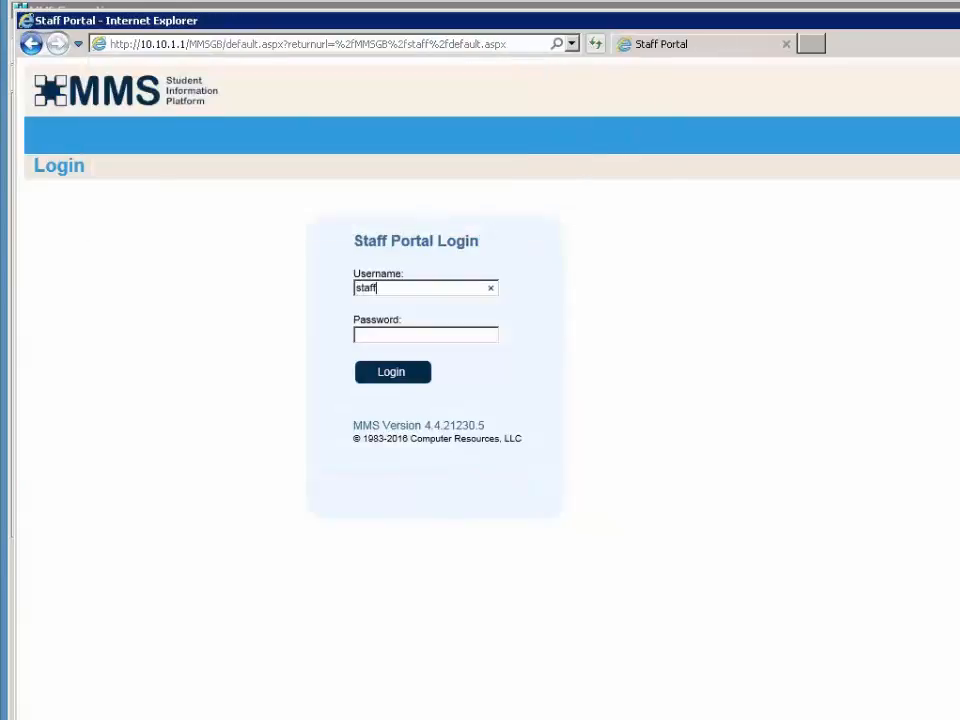
pyautogui.press('Tab')
pyautogui.write('s')
pyautogui.press('Return')
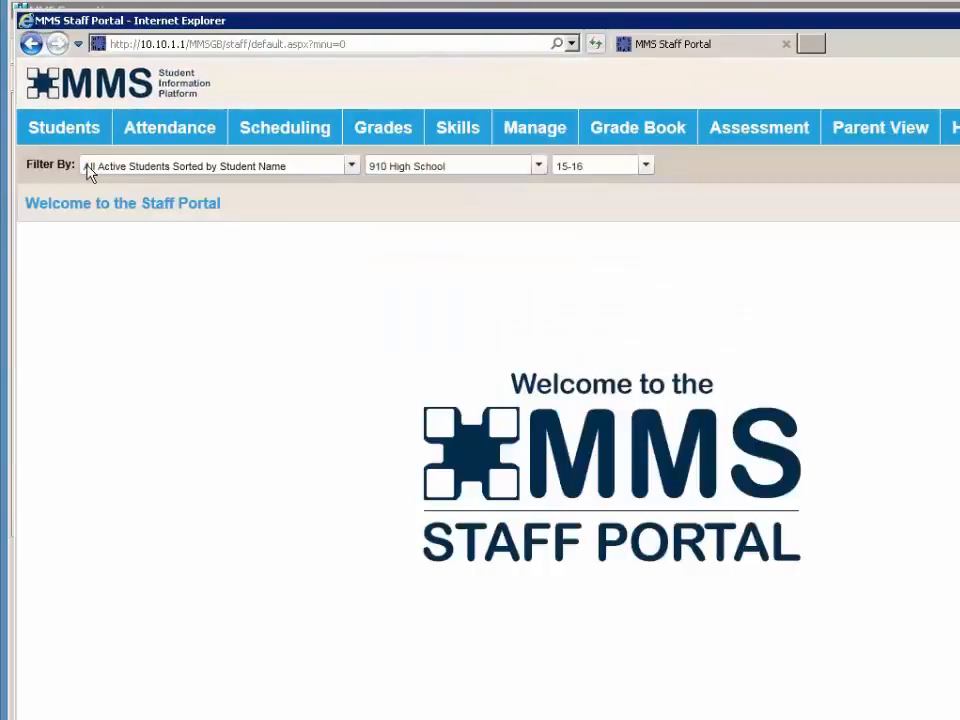
pyautogui.moveTo(64, 127)
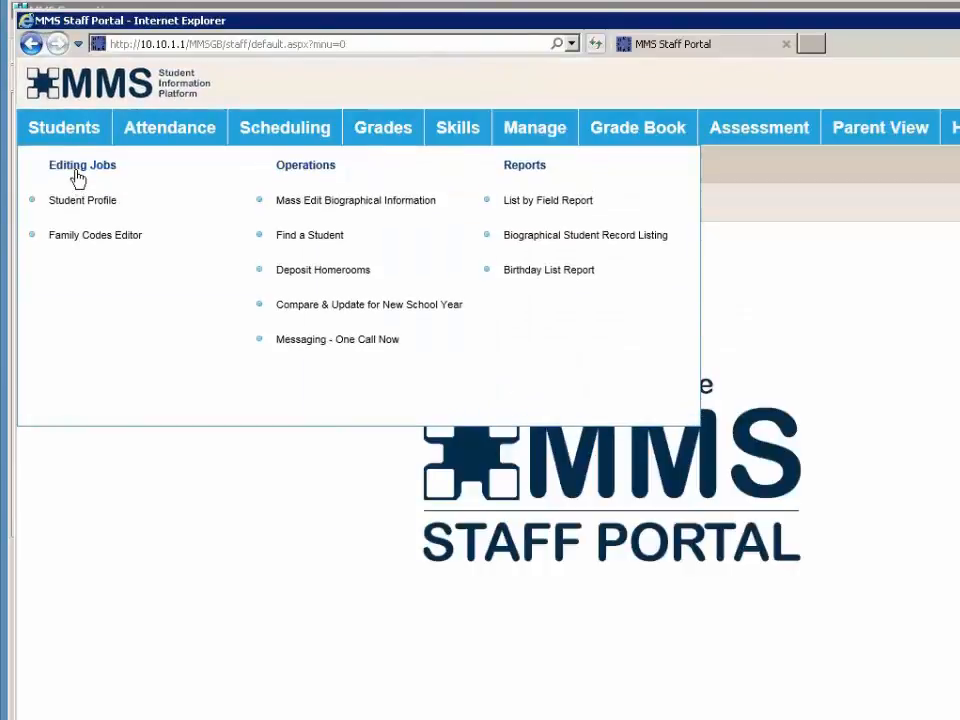
pyautogui.click(324, 310)
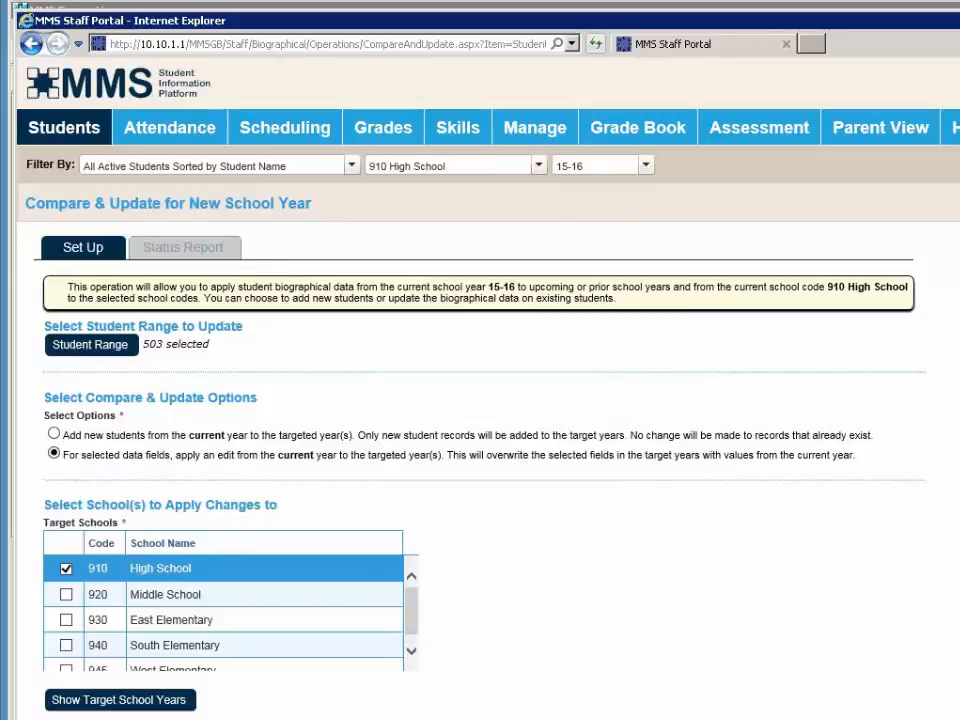
# - Scroll down through the Compare & Update setup options for 910 High School, 2016-2017
pyautogui.scroll(-3, 480, 450)
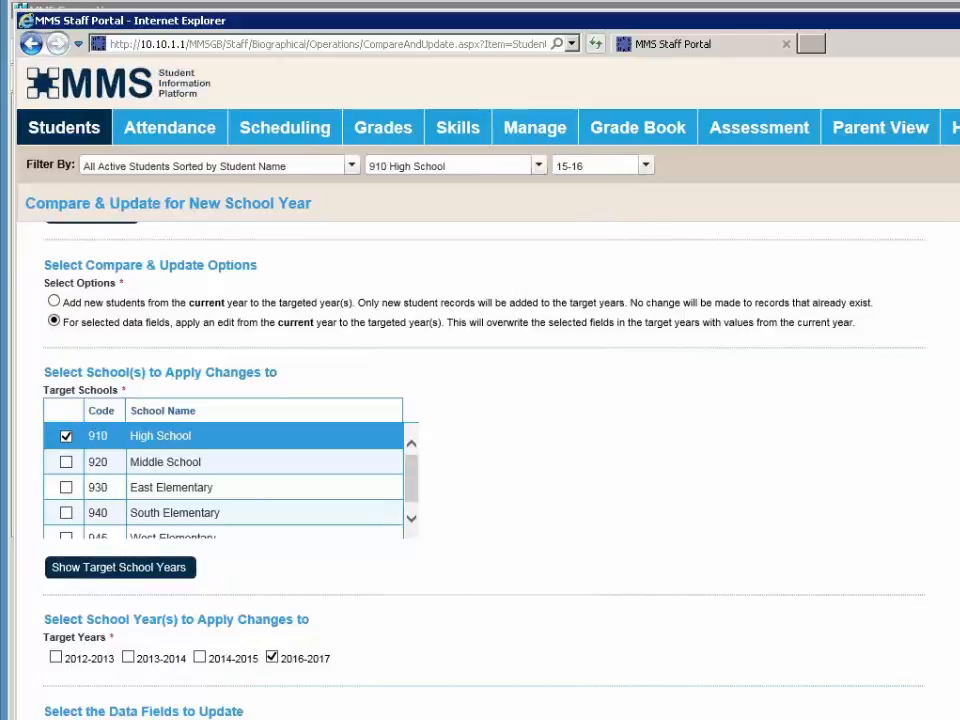
pyautogui.scroll(-1, 433, 677)
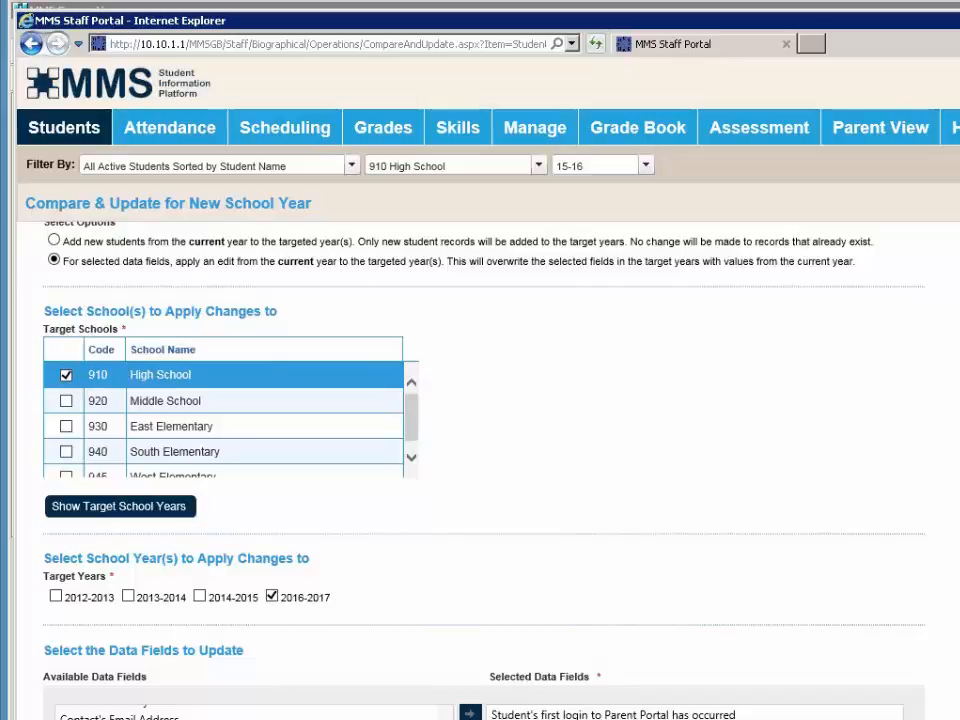
pyautogui.hscroll(1, 470, 470)
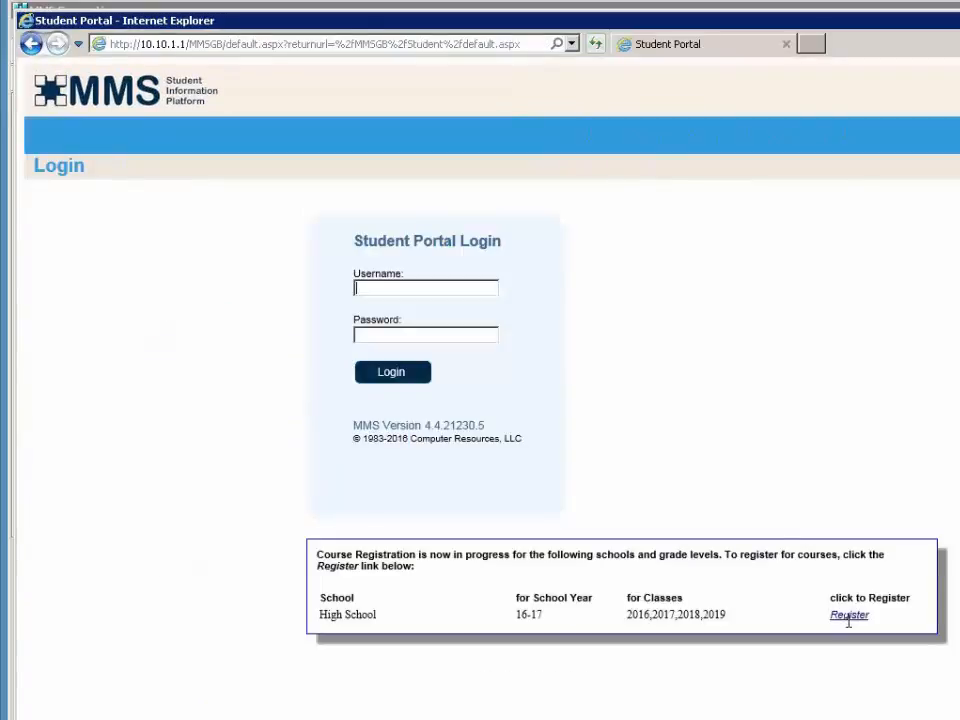
# - Open the High School 2016-17 course registration login and enter the student's username and password
pyautogui.click(849, 624)
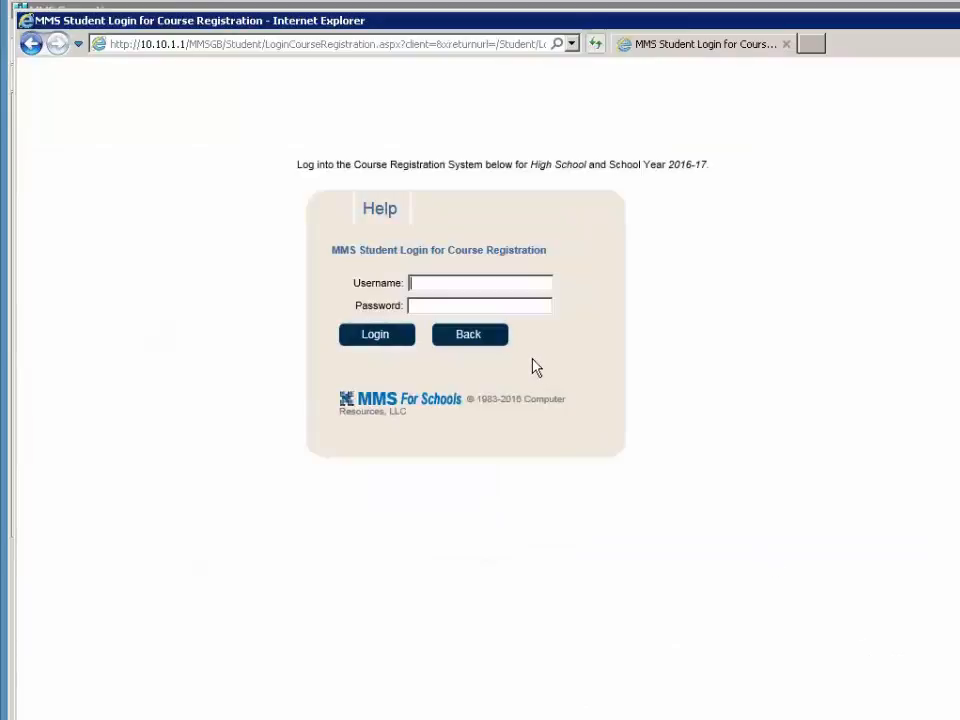
pyautogui.write('0840132')
pyautogui.press('Tab')
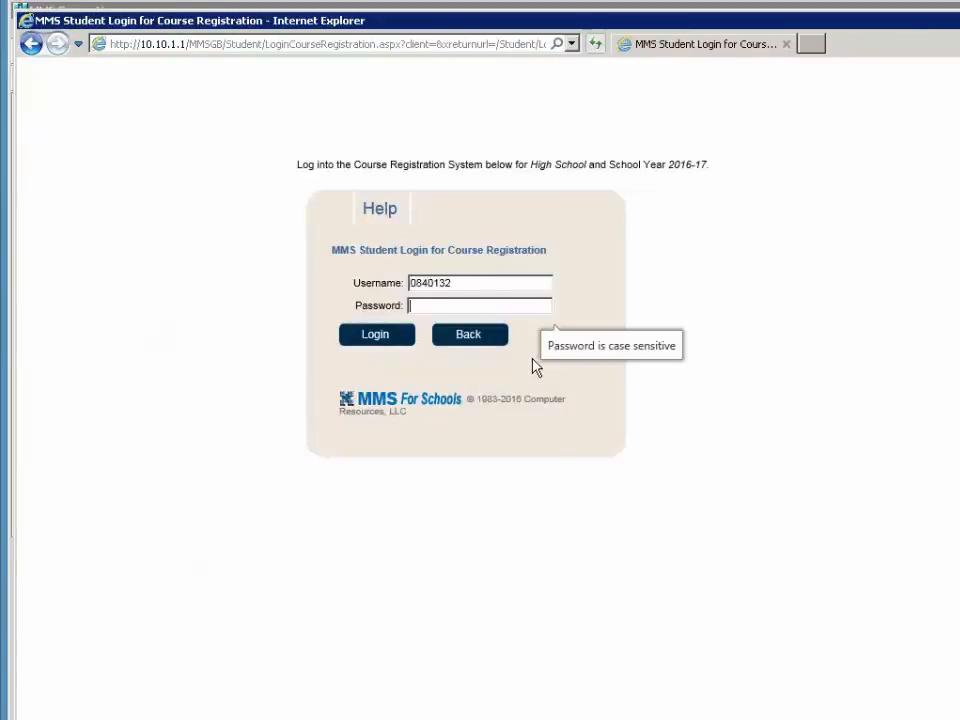
pyautogui.write('*******')
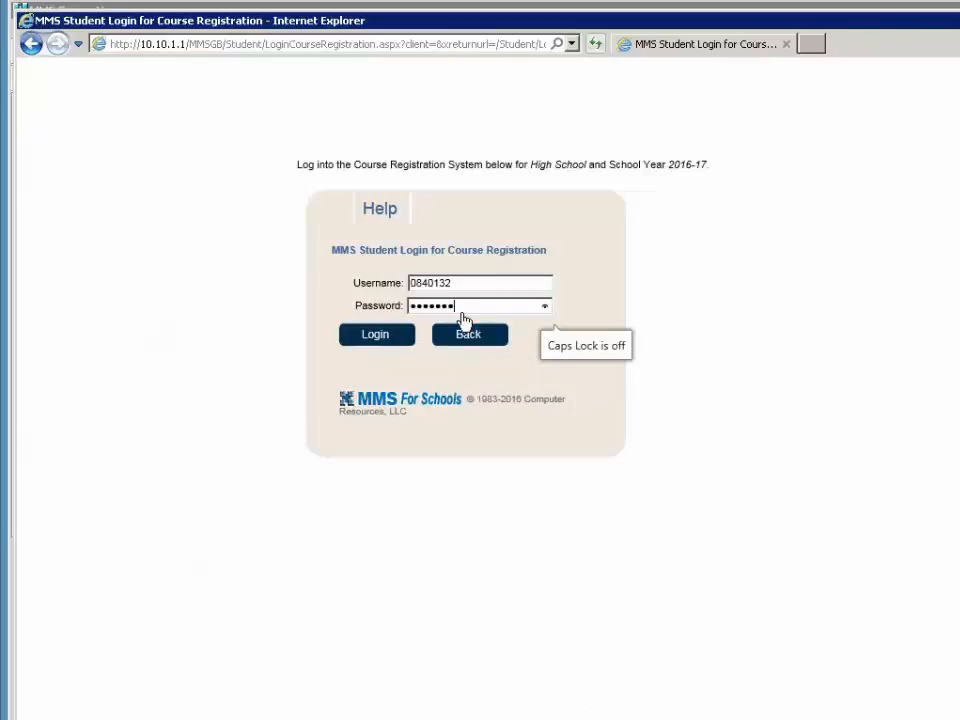
# - Log in as the student and change the password, filling the old, new and confirm fields
pyautogui.click(397, 340)
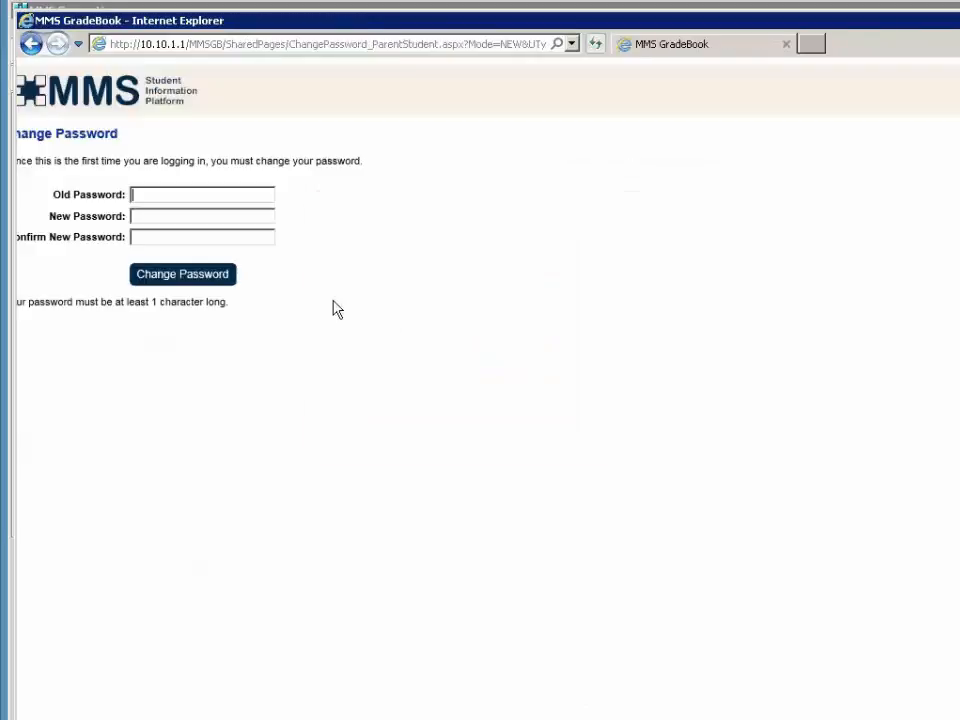
pyautogui.write('•••••••')
pyautogui.press('Tab')
pyautogui.write('••••••••')
pyautogui.press('Tab')
pyautogui.write('••••••••')
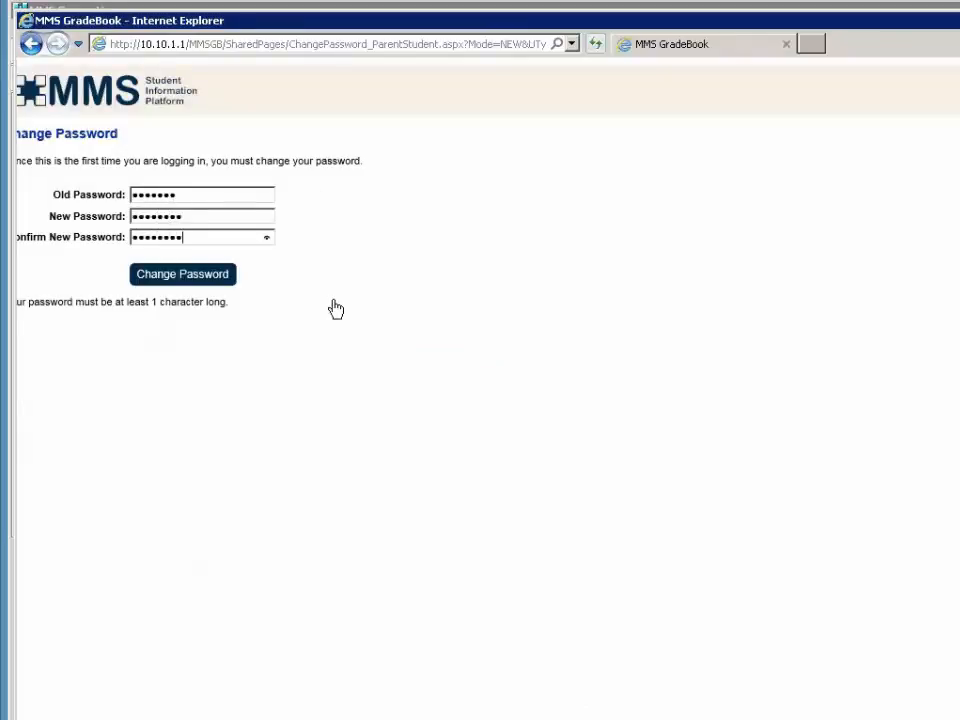
pyautogui.click(218, 272)
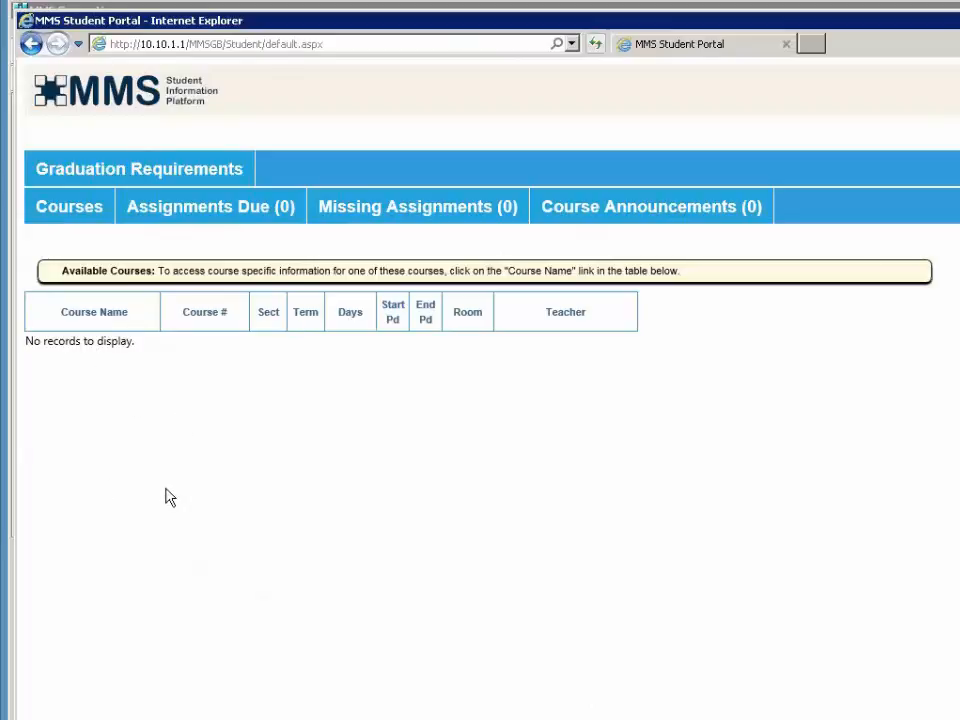
# - Open the student's Graduation Requirements Report for High School 16-17
pyautogui.click(77, 176)
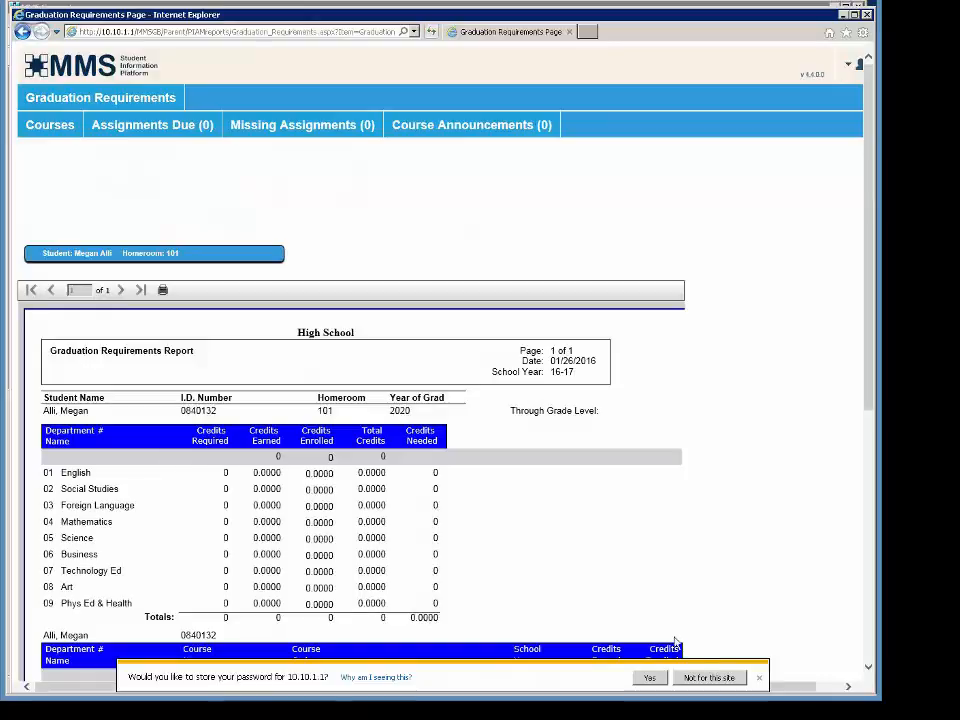
# - Decline saving the password, open the system date and time settings, then sign out of the parent portal
pyautogui.click(681, 676)
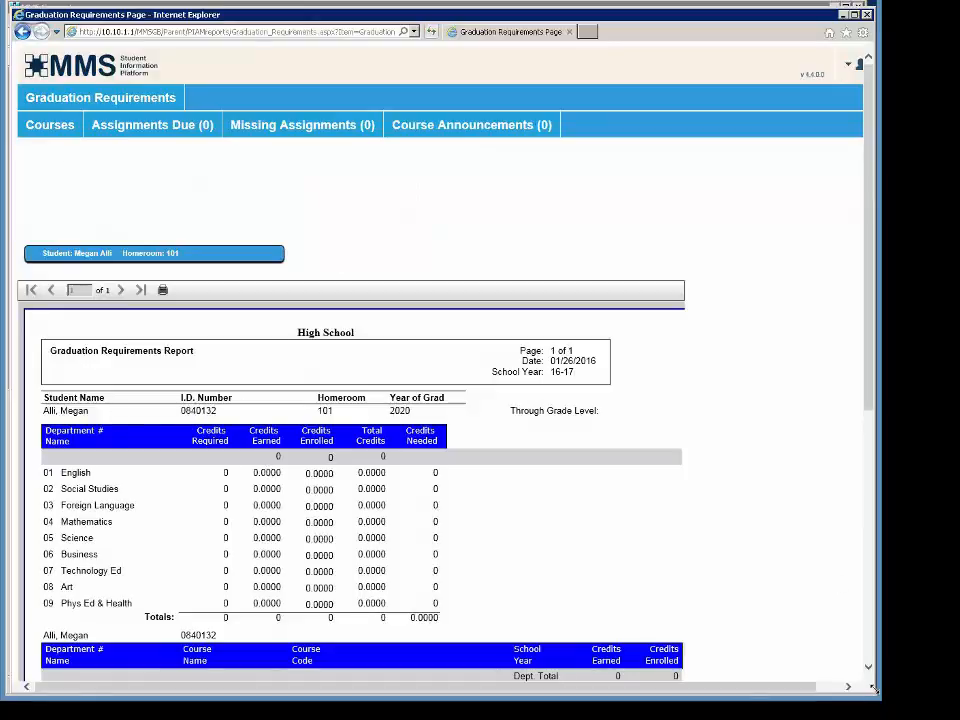
pyautogui.moveTo(845, 692)
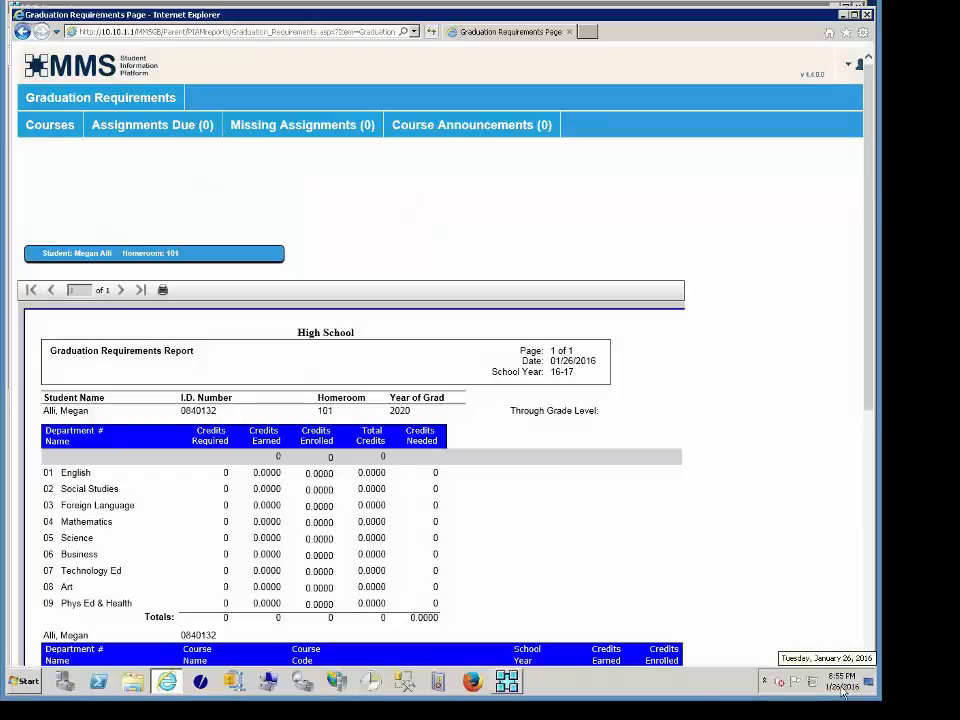
pyautogui.click(845, 690)
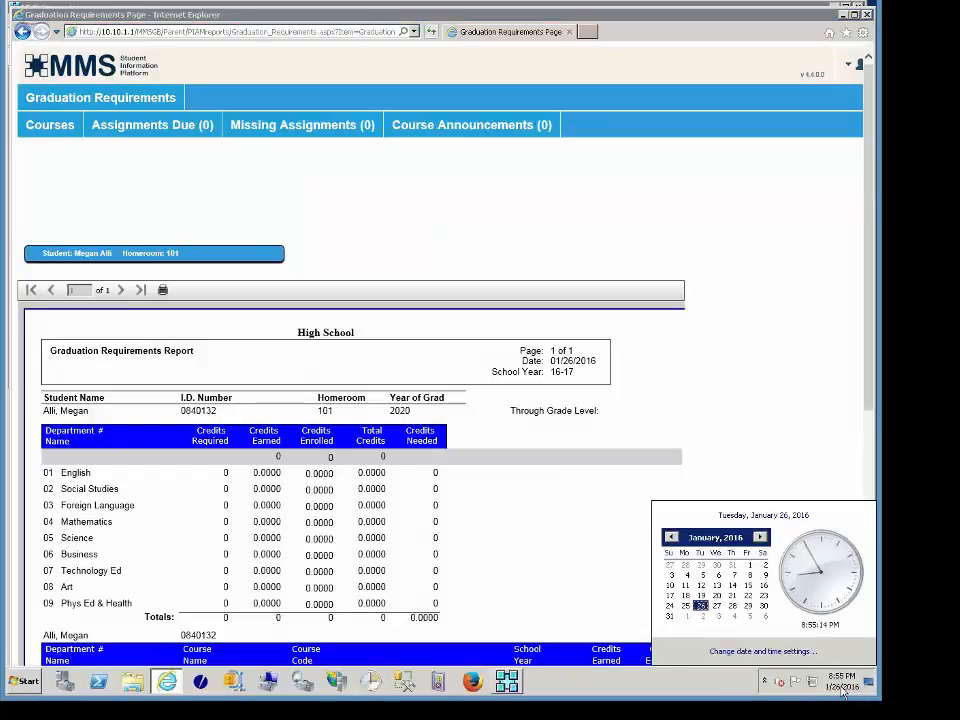
pyautogui.click(747, 652)
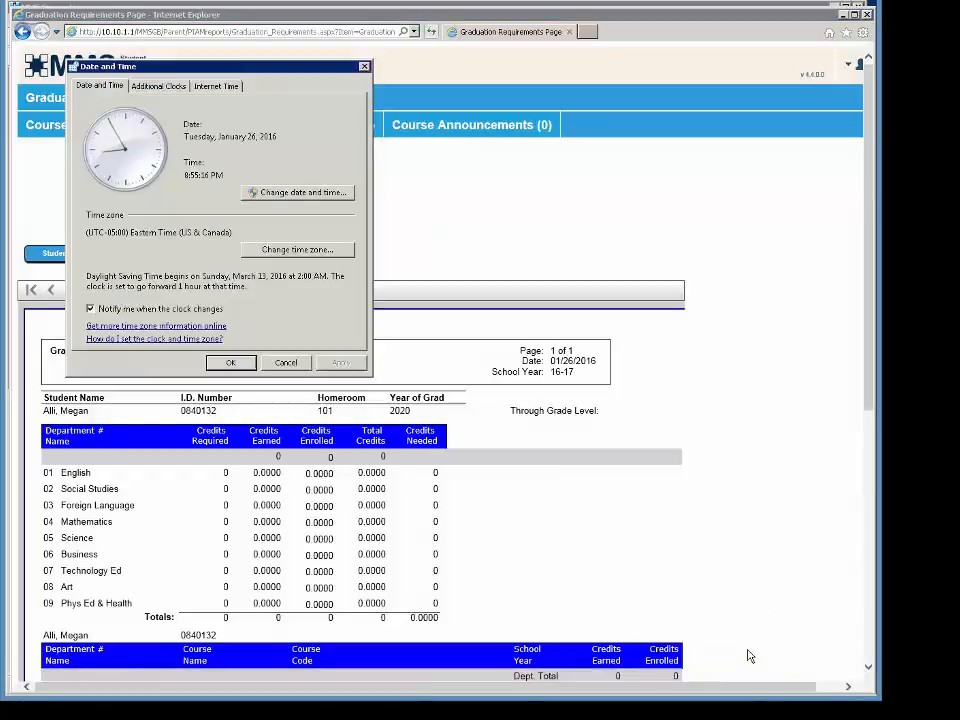
pyautogui.click(254, 193)
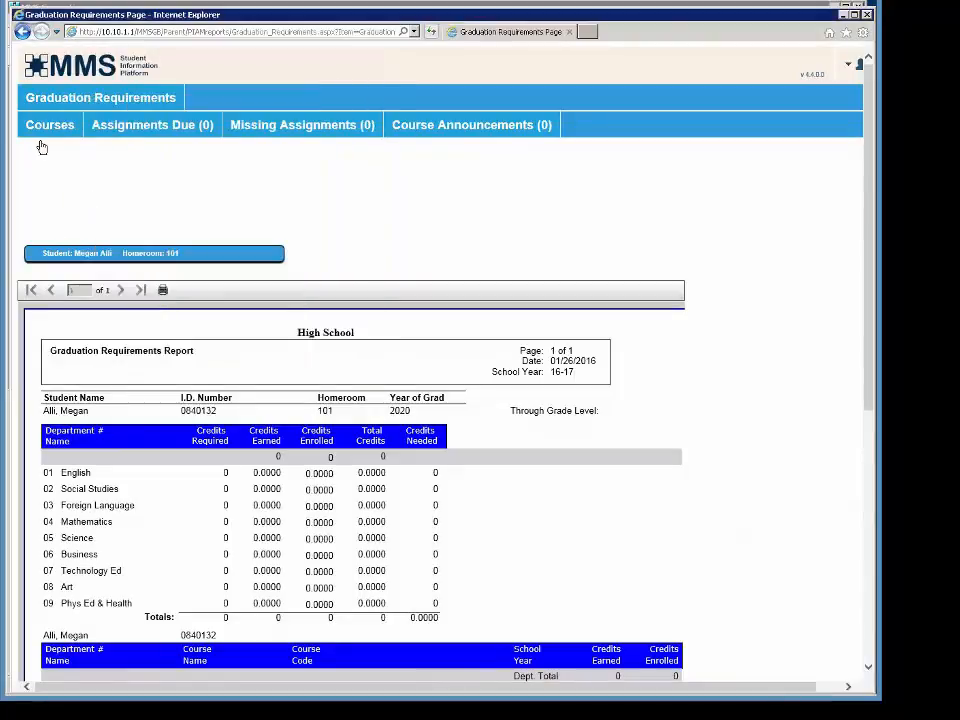
pyautogui.click(42, 133)
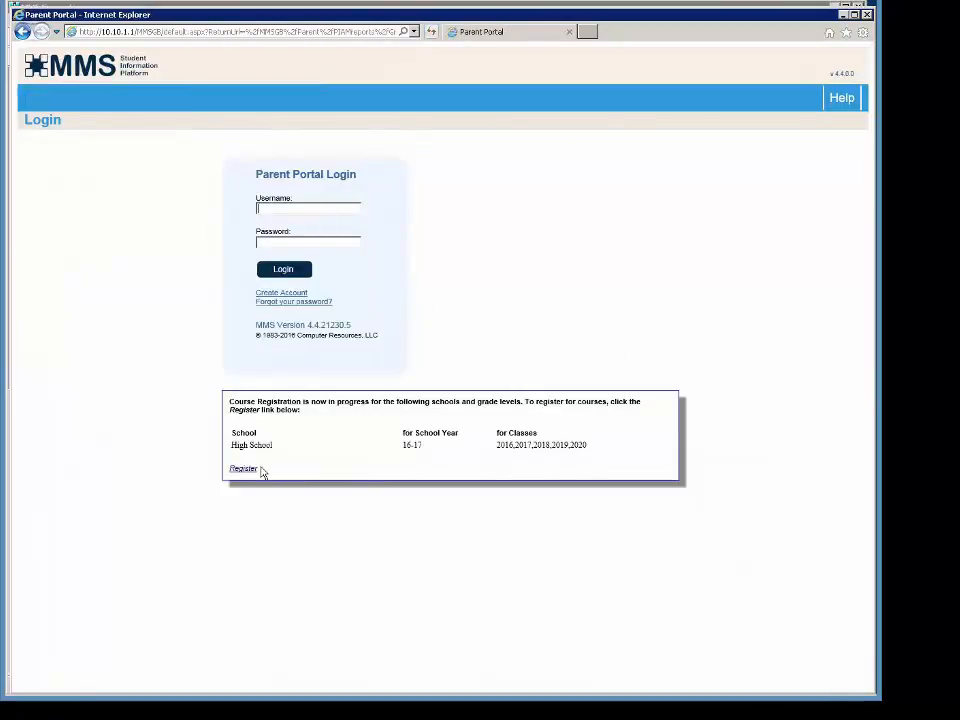
# - Go to the student portal at 10.10.1.1/MMSGB/student and log in as the student
pyautogui.click(400, 32)
pyautogui.write('10.10.1.1/MMSGB/stude')
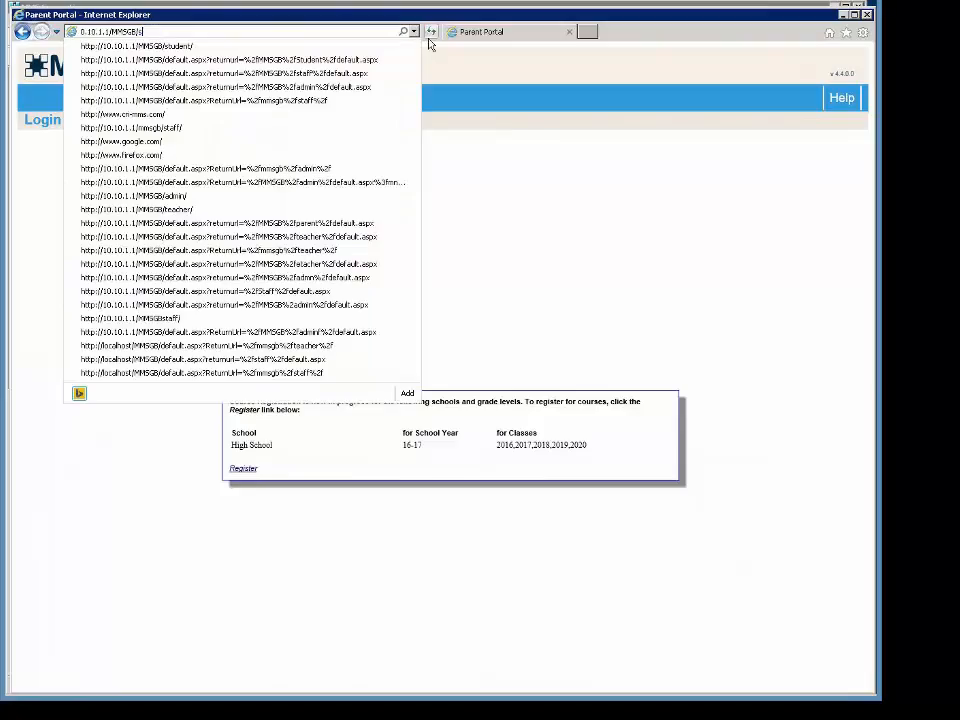
pyautogui.write('nt')
pyautogui.click(429, 40)
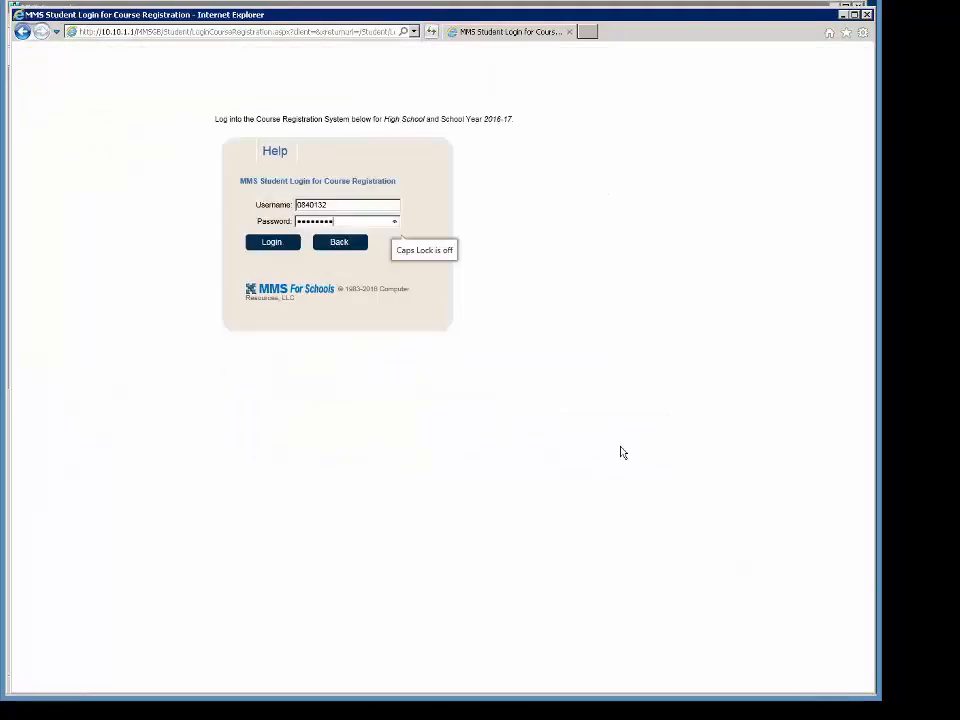
pyautogui.press('Return')
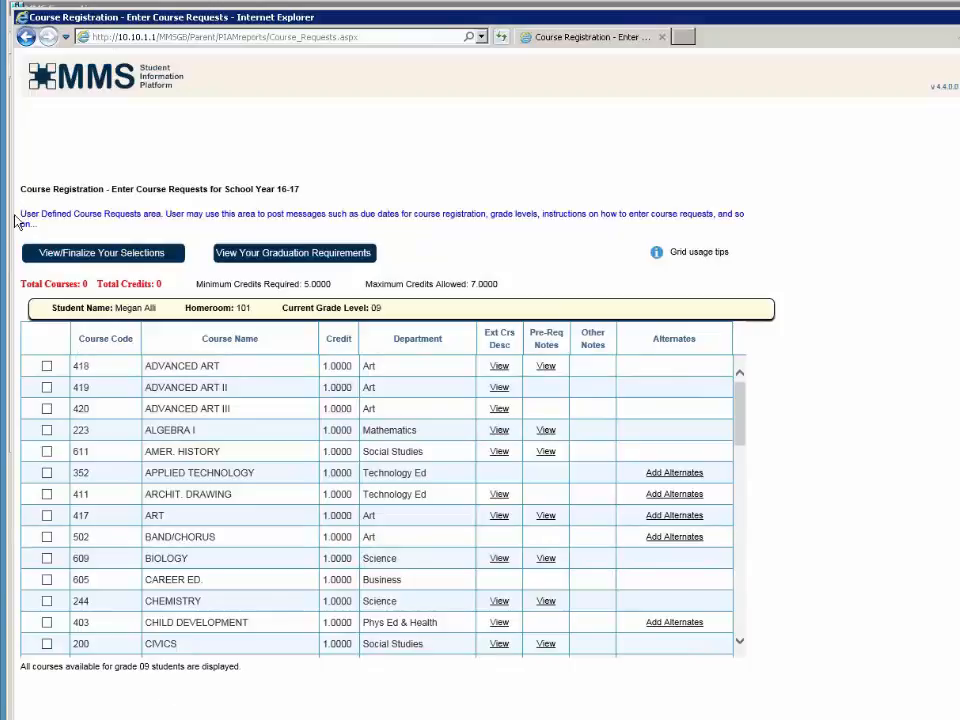
# - Sort the course list by department and request BAND/CHORUS, ENGLISH 9 and BIOLOGY
pyautogui.moveTo(21, 215); pyautogui.dragTo(42, 225)
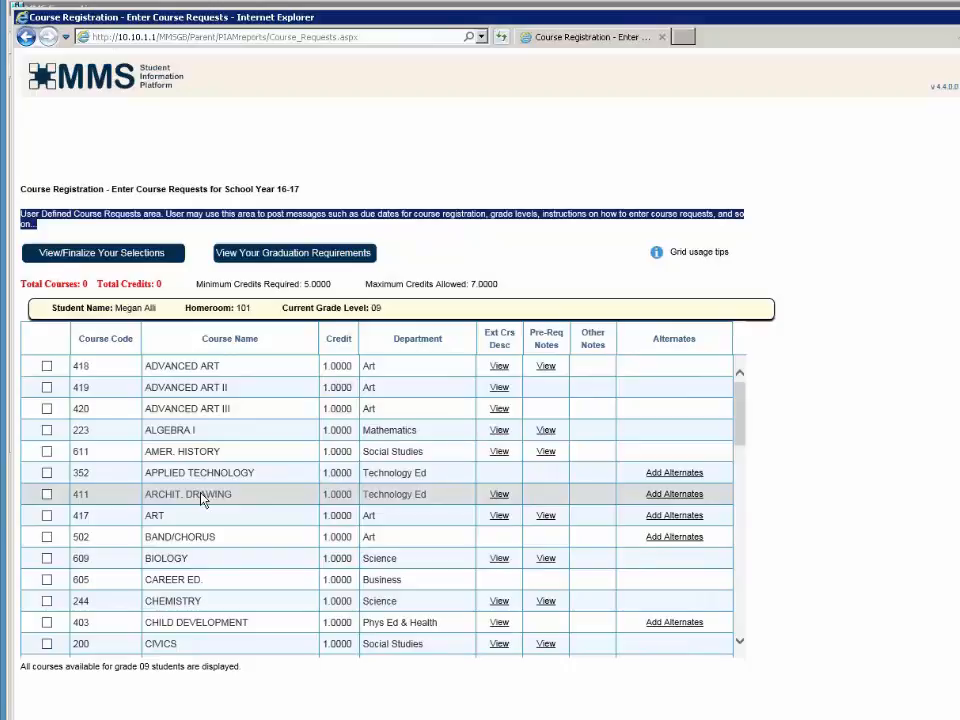
pyautogui.click(406, 336)
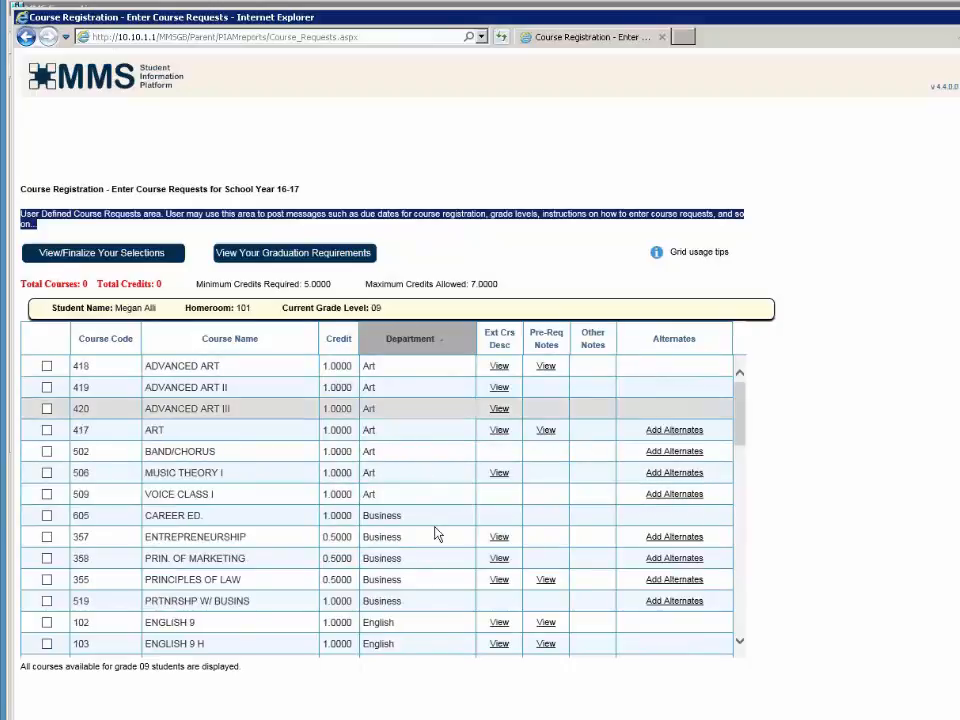
pyautogui.click(46, 452)
pyautogui.scroll(-3, 140, 530)
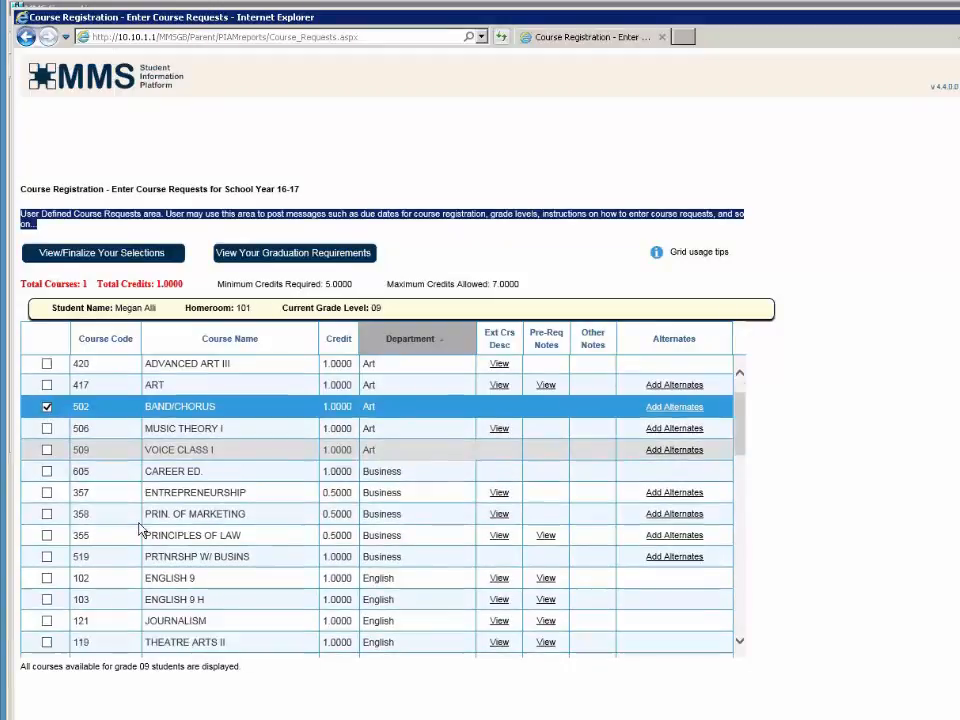
pyautogui.scroll(-1, 138, 528)
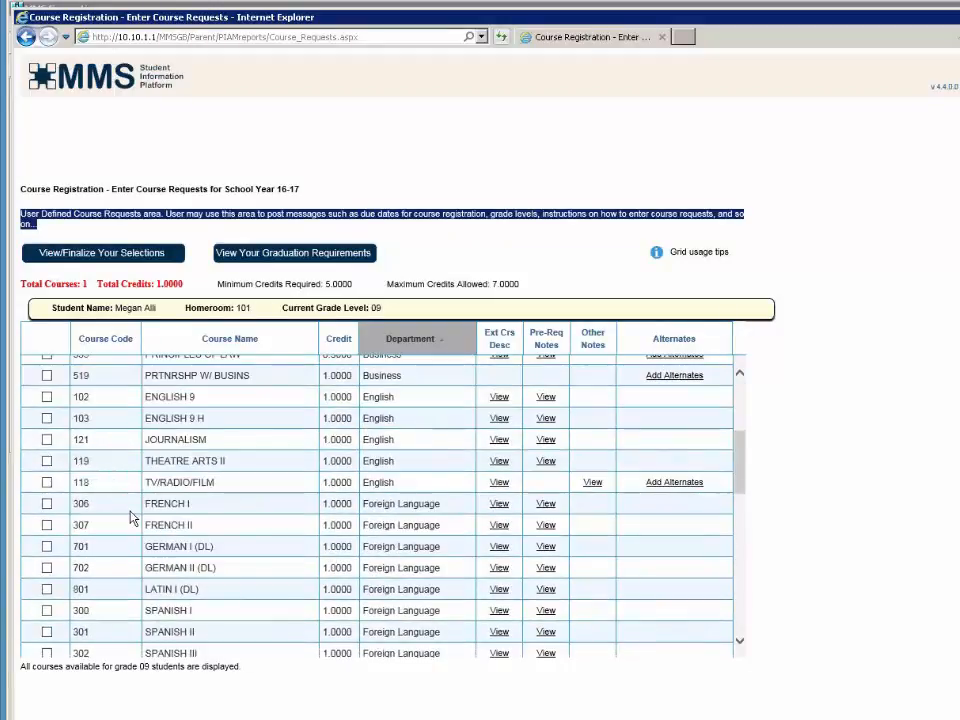
pyautogui.click(47, 398)
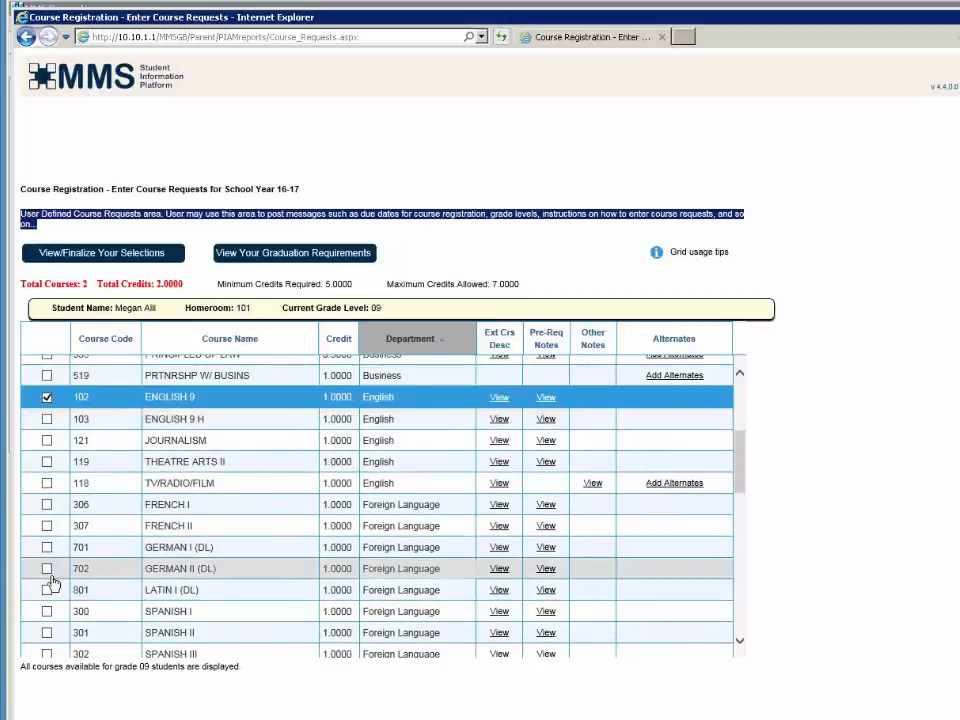
pyautogui.scroll(-3, 55, 572)
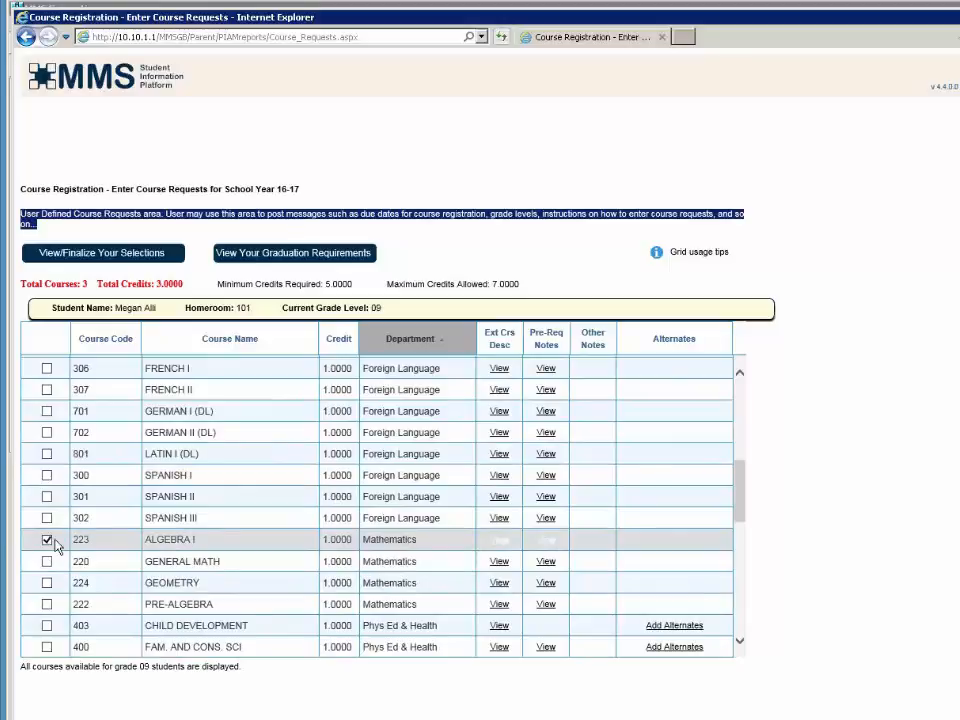
pyautogui.scroll(-5, 55, 545)
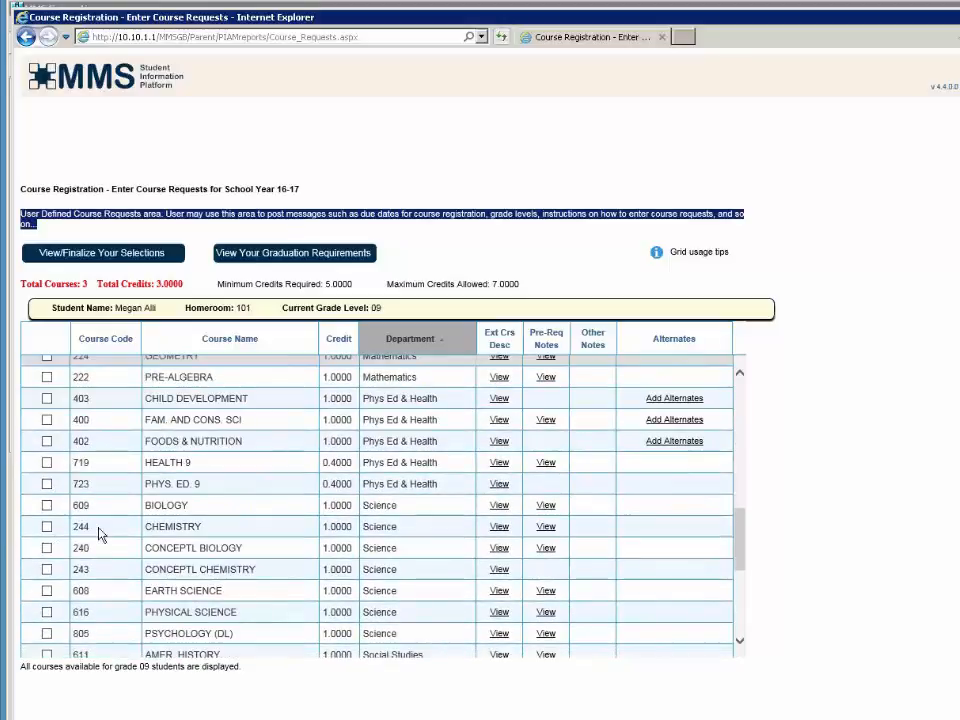
pyautogui.click(48, 506)
# - Request CIVICS, INTRO. TO TECH., HEALTH 9 and PHYS. ED. 9, then review the selections
pyautogui.scroll(-2, 113, 580)
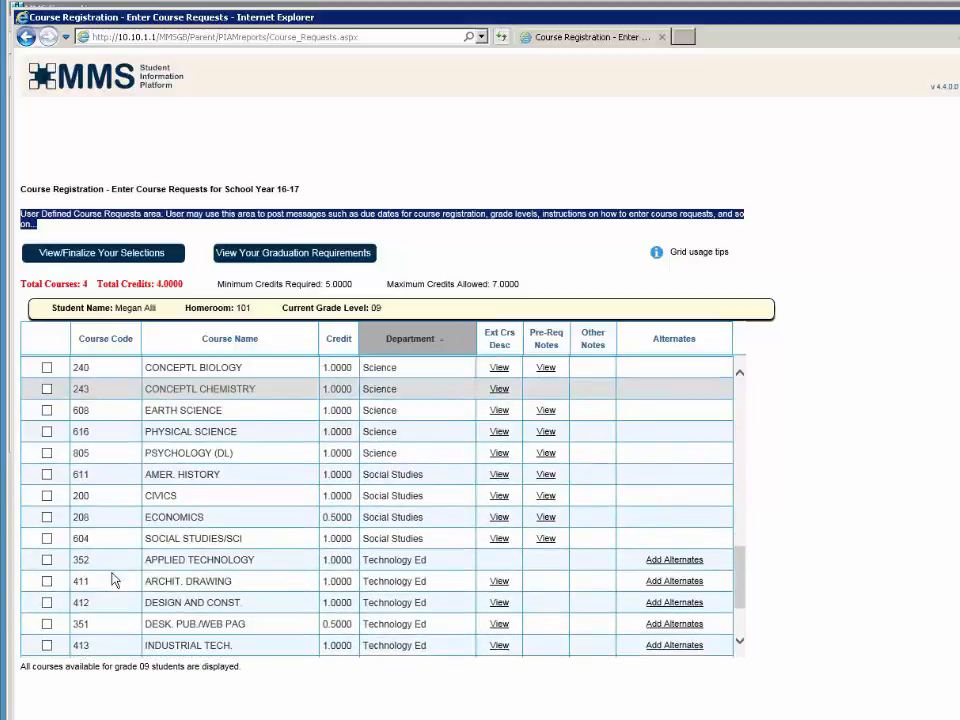
pyautogui.click(47, 495)
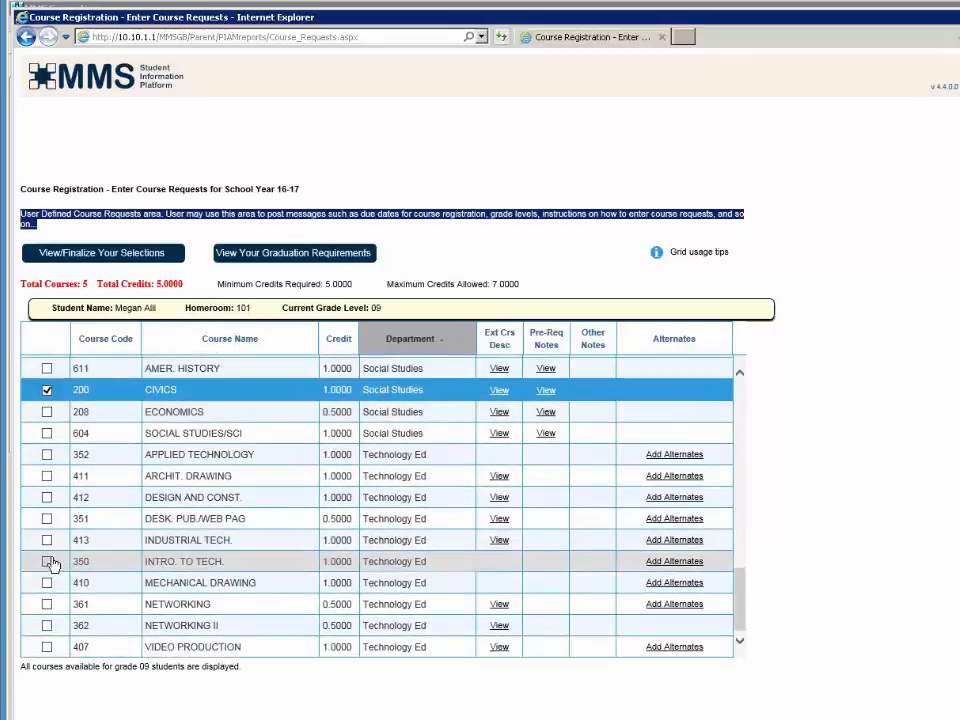
pyautogui.click(48, 563)
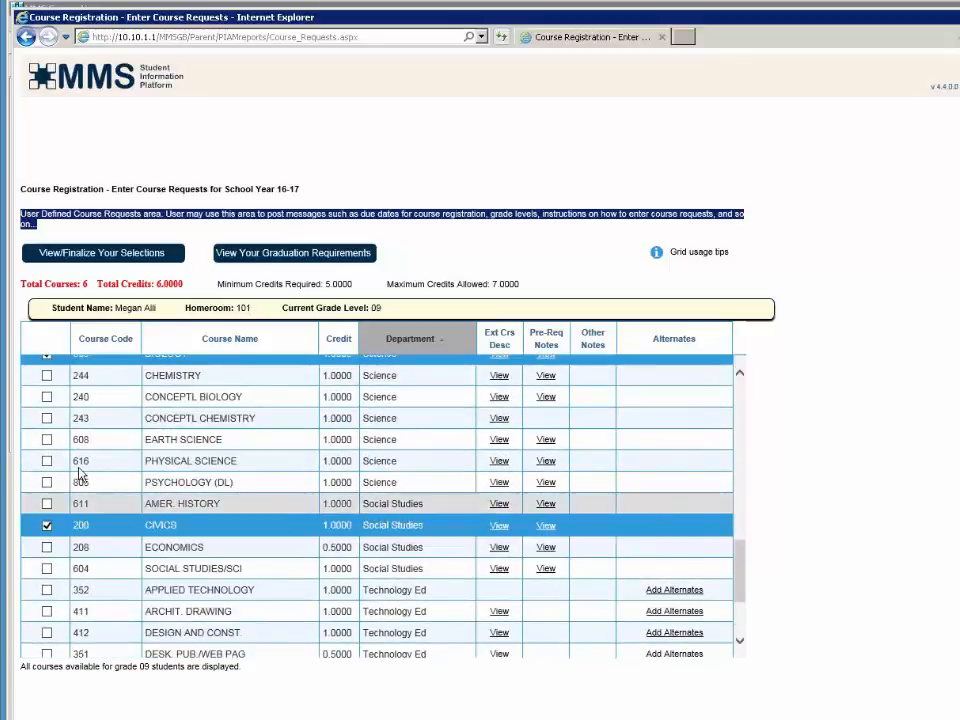
pyautogui.scroll(6, 80, 474)
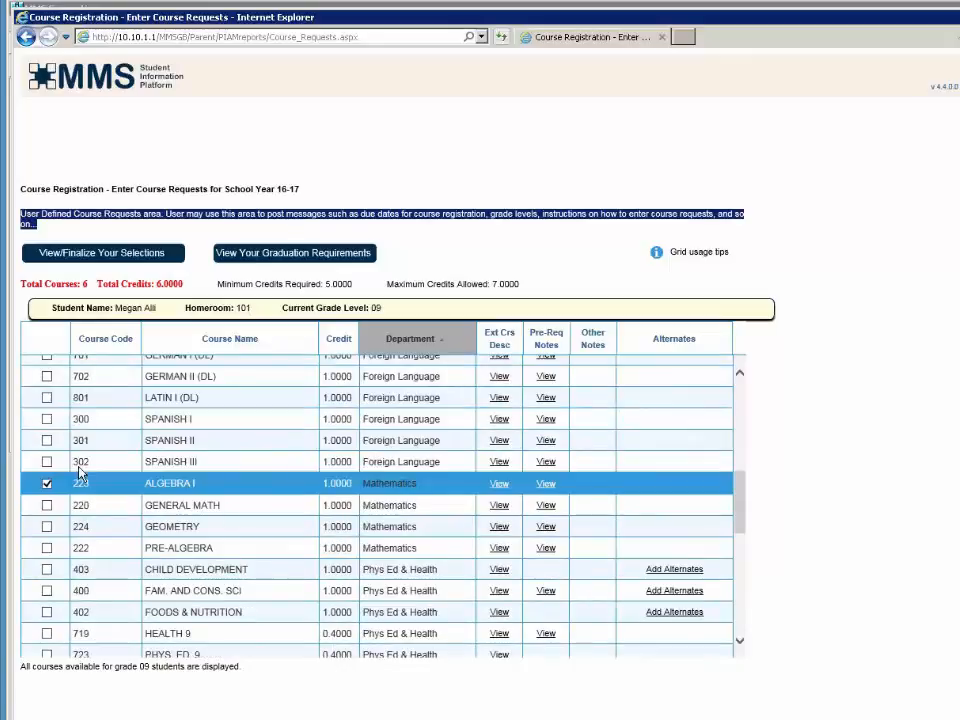
pyautogui.click(46, 633)
pyautogui.click(46, 655)
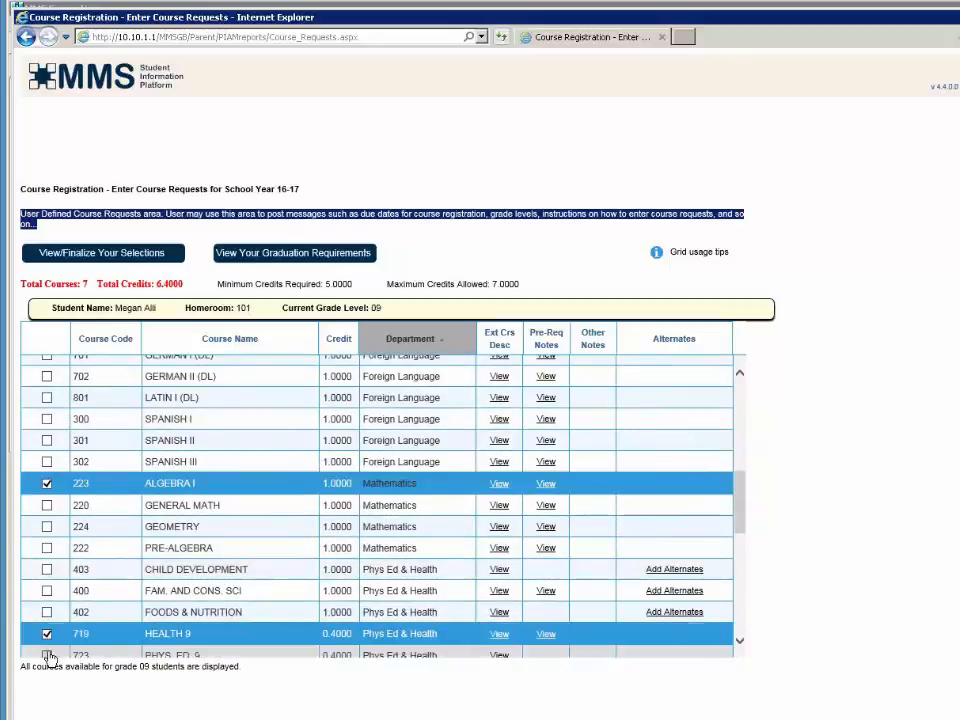
pyautogui.scroll(-2, 100, 630)
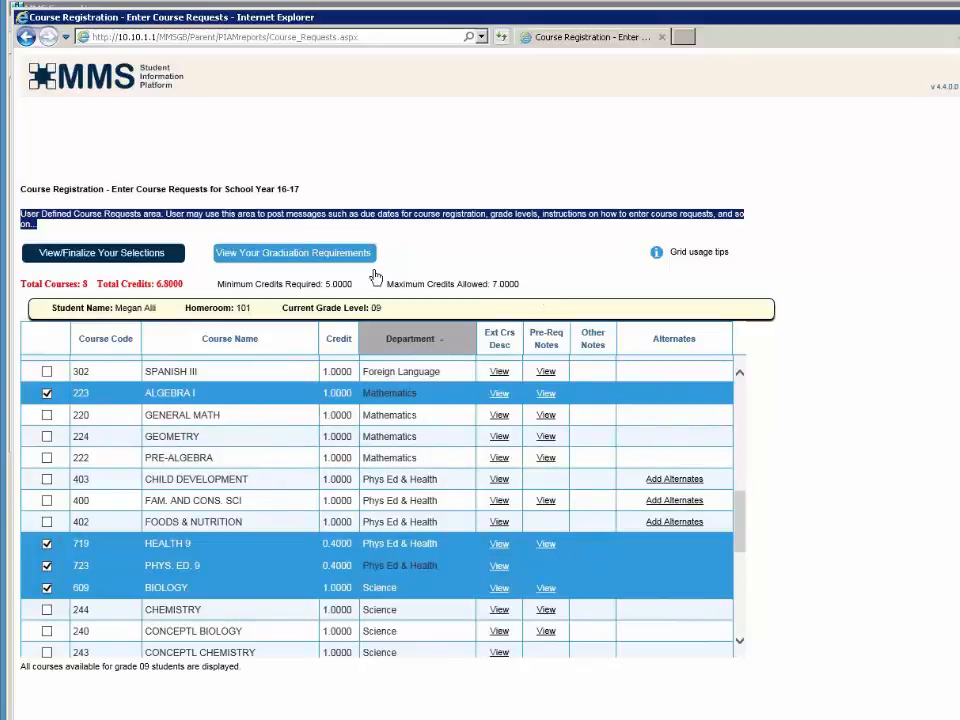
pyautogui.click(148, 261)
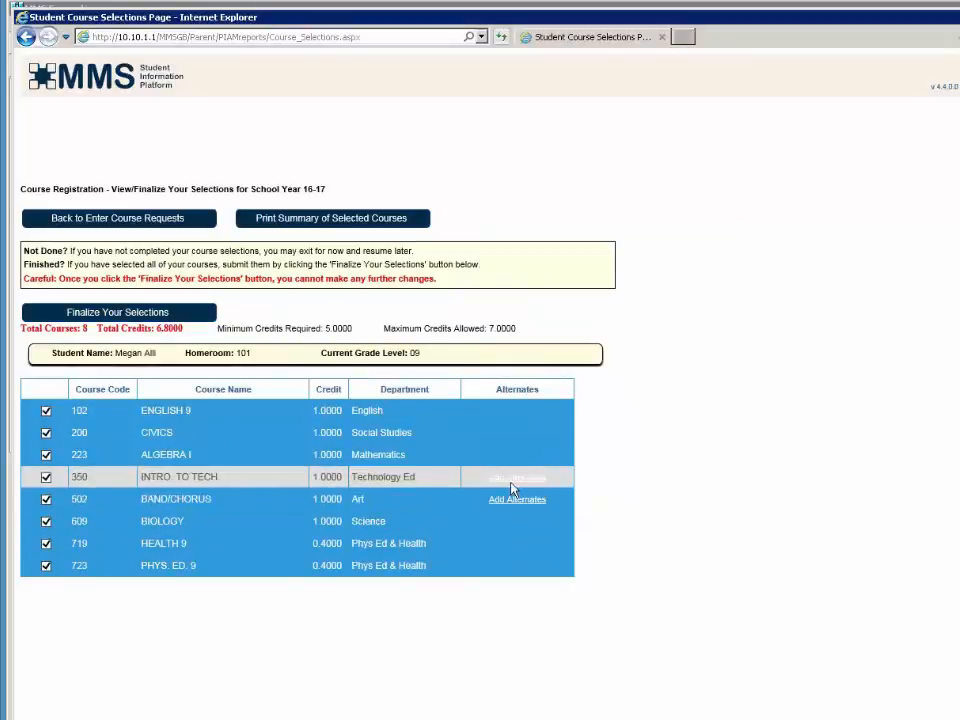
# - Add TV/RADIO/FILM as alternate for INTRO. TO TECH. and VIDEO PRODUCTION for BAND/CHORUS
pyautogui.click(511, 483)
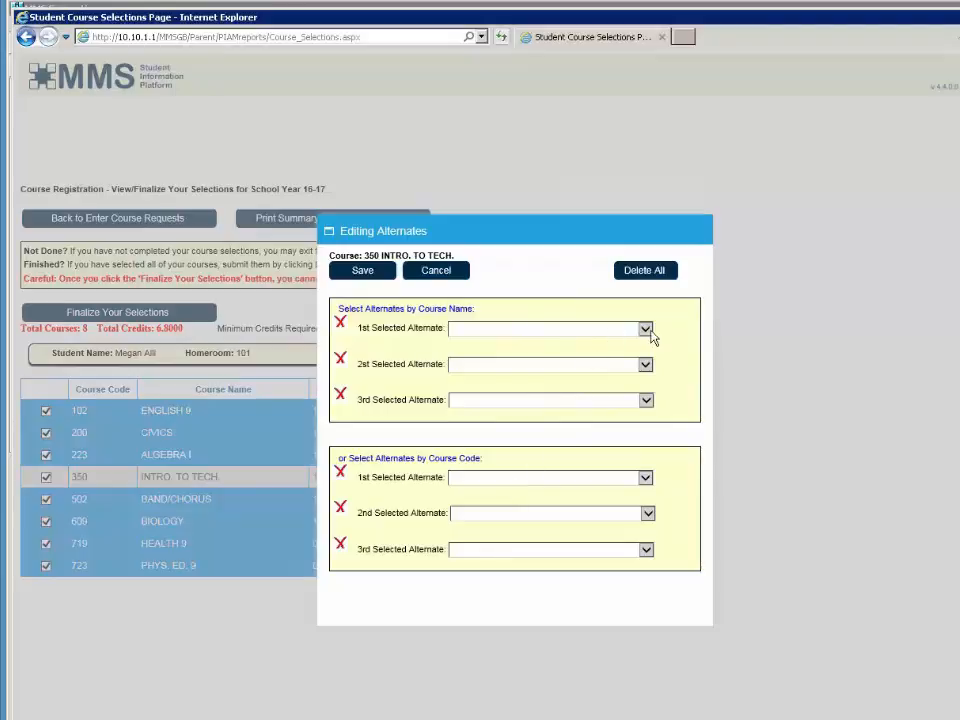
pyautogui.click(649, 332)
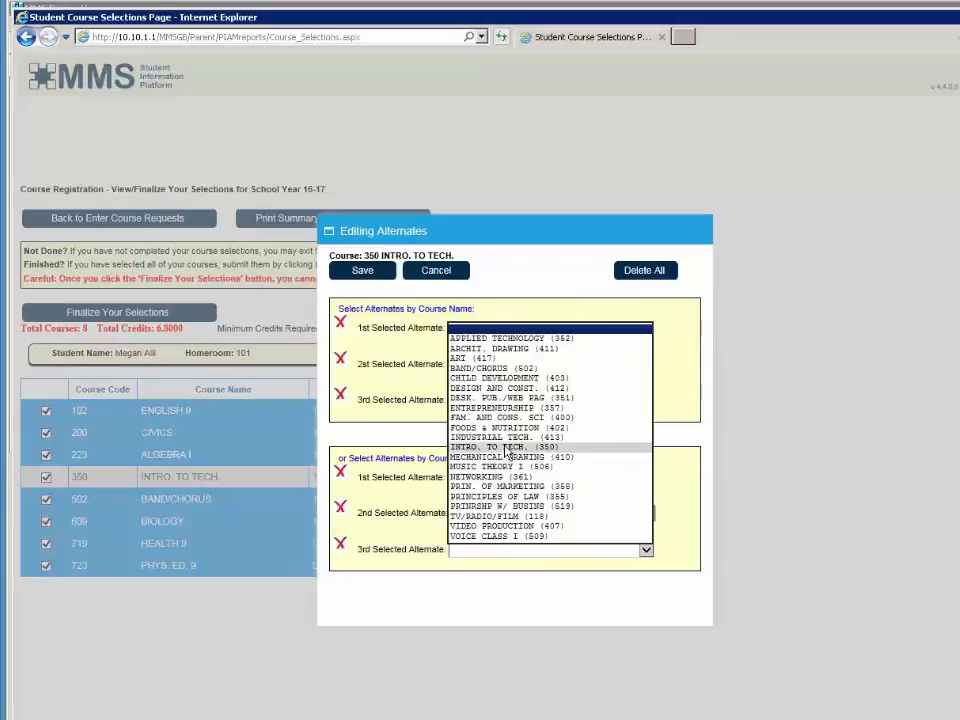
pyautogui.click(497, 517)
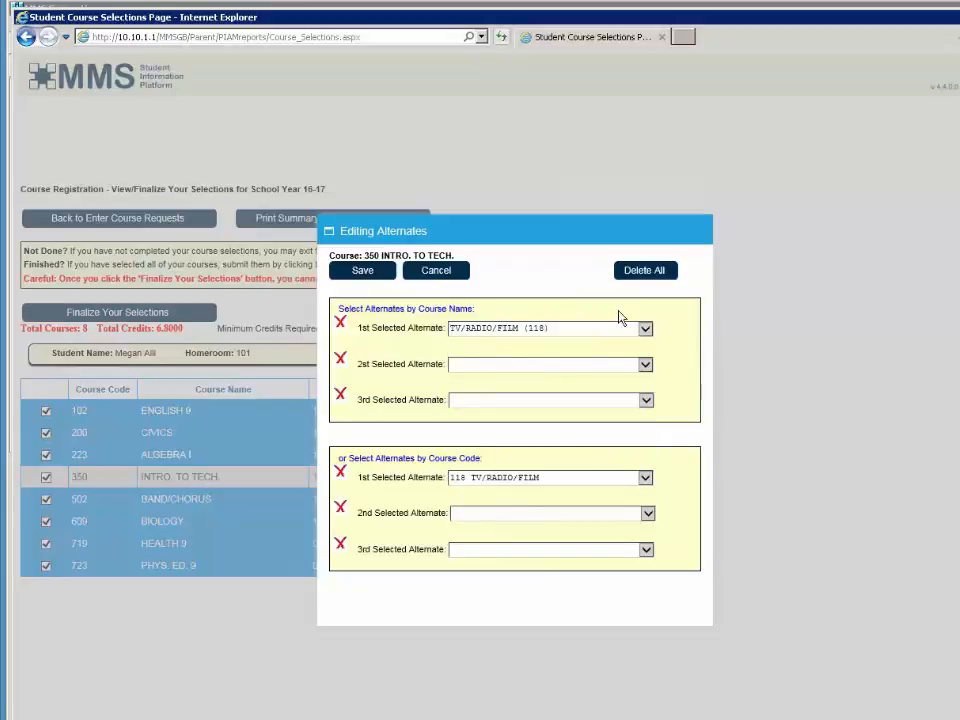
pyautogui.click(362, 271)
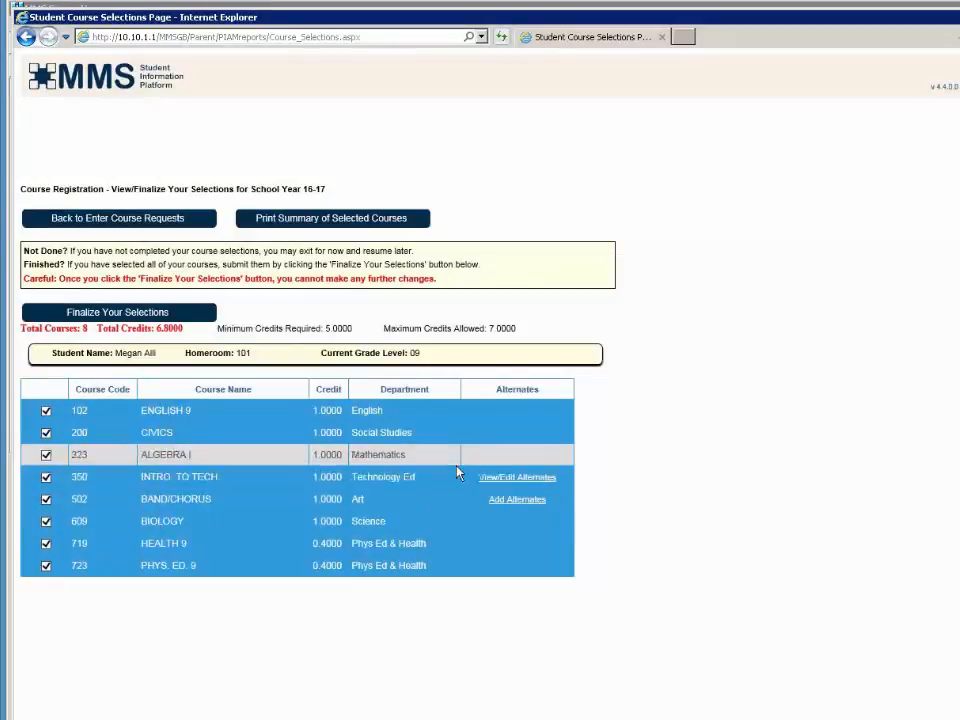
pyautogui.click(515, 499)
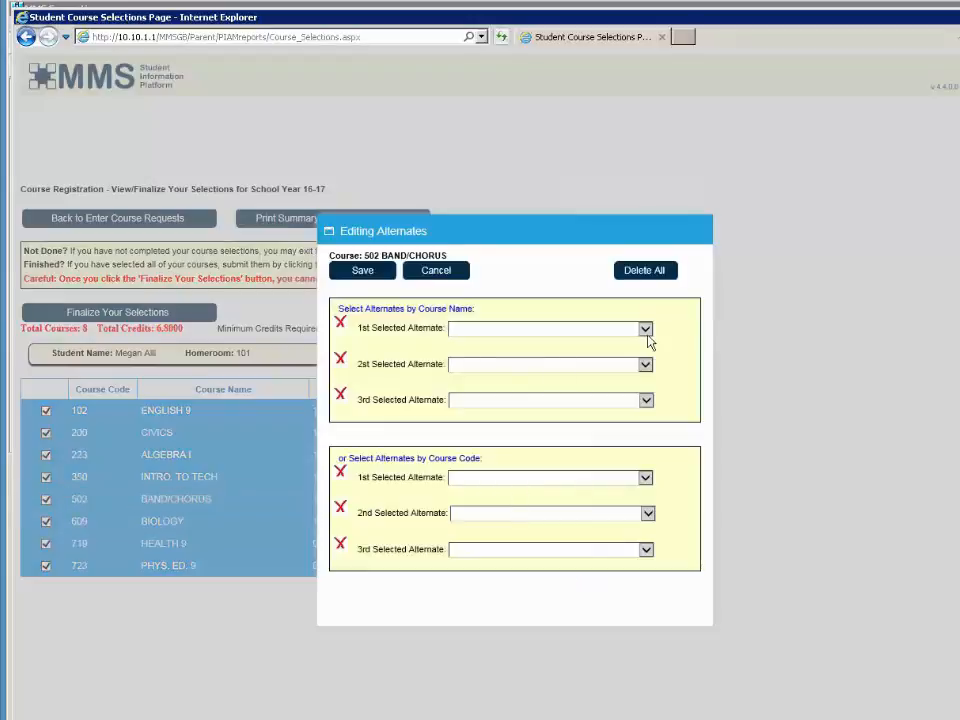
pyautogui.click(647, 332)
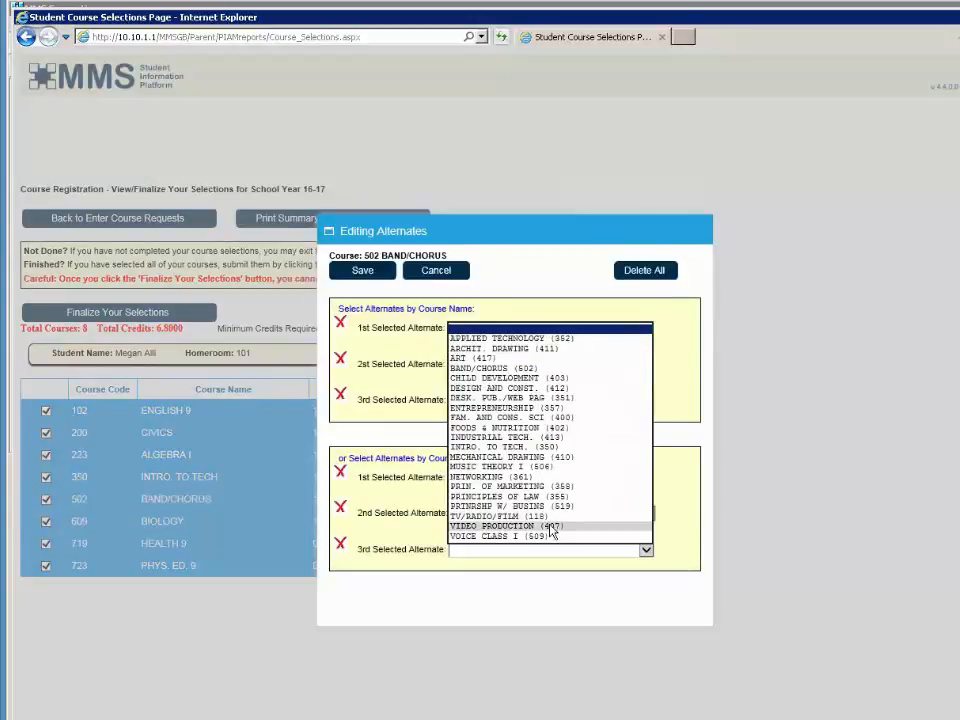
pyautogui.click(552, 527)
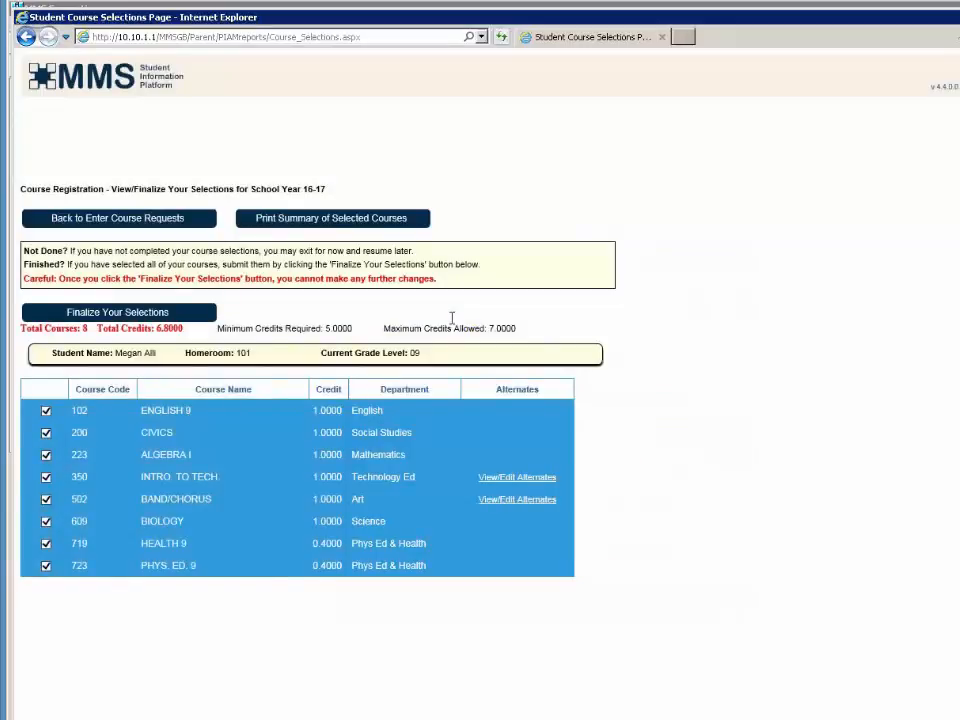
# - Finalize the course selections, dismiss the confirmation, and sign out of the student portal
pyautogui.click(237, 231)
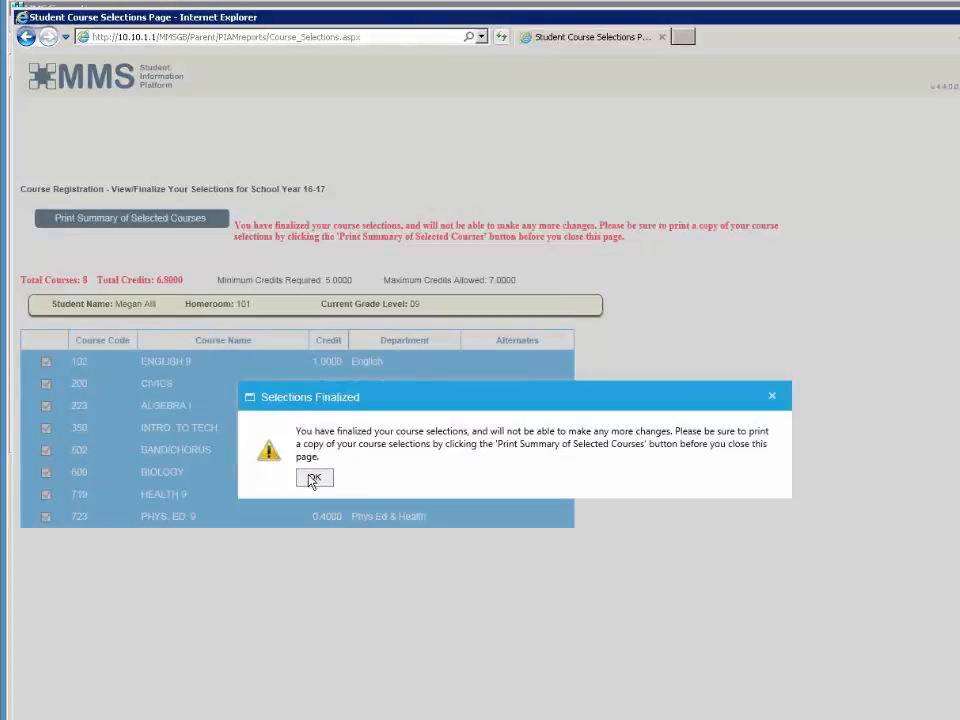
pyautogui.click(313, 479)
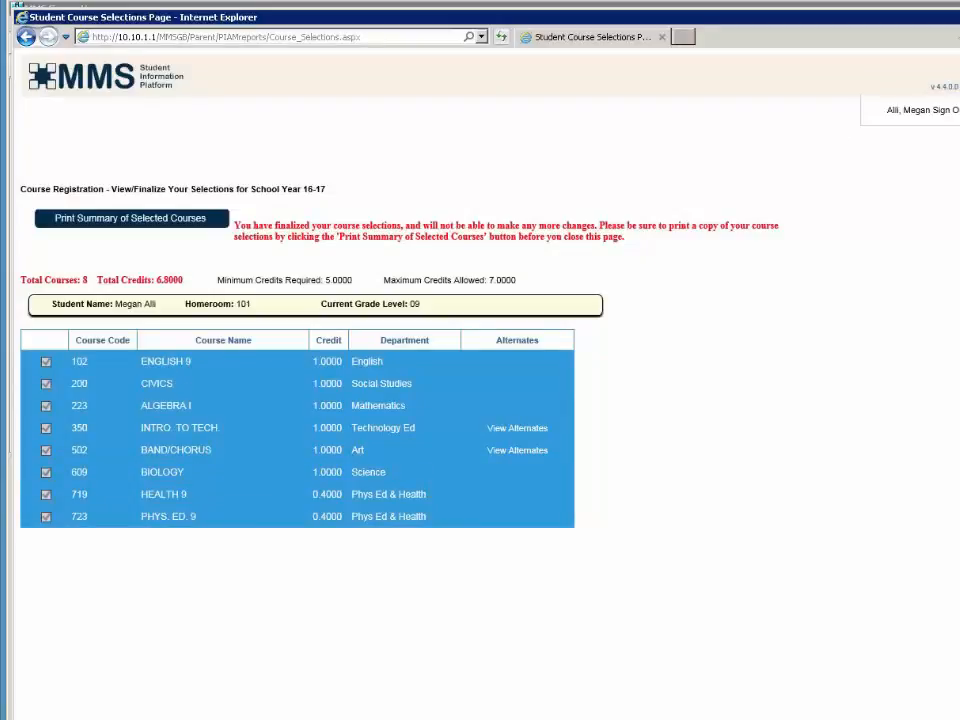
pyautogui.click(932, 119)
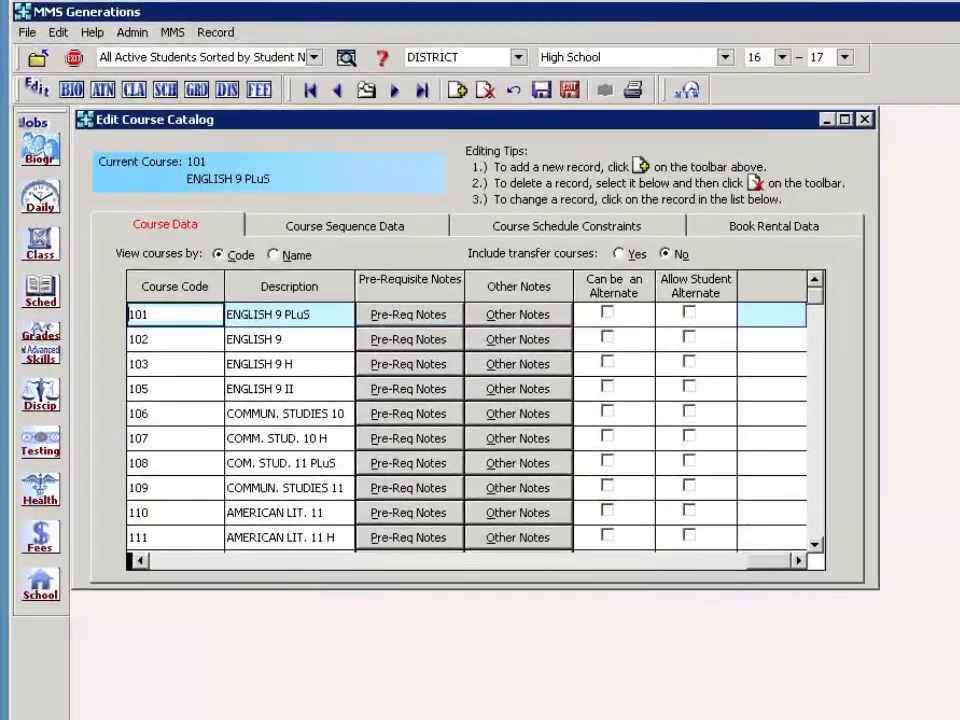
# - Save and close the course catalog, then start Import Course Requests from Parent Portal
pyautogui.click(570, 90)
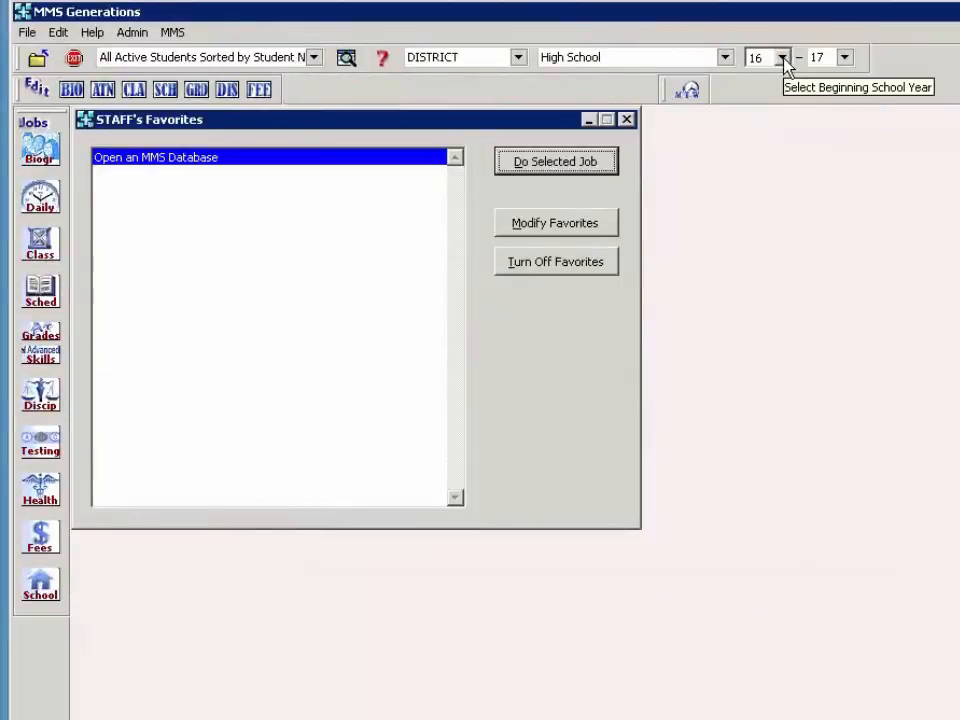
pyautogui.click(41, 588)
pyautogui.moveTo(117, 379)
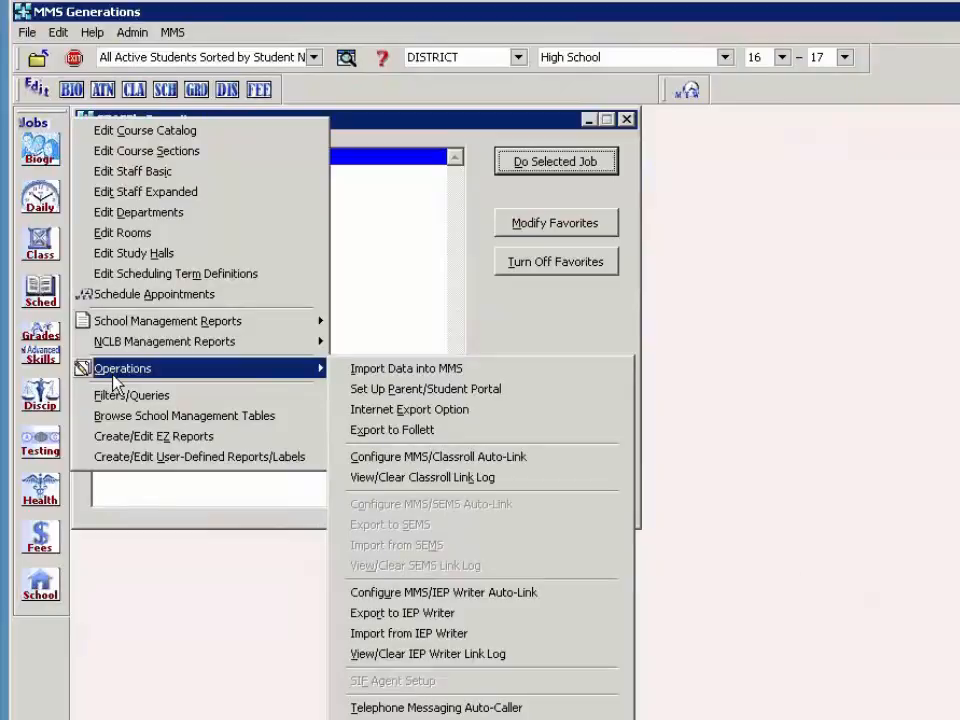
pyautogui.click(28, 232)
pyautogui.click(41, 290)
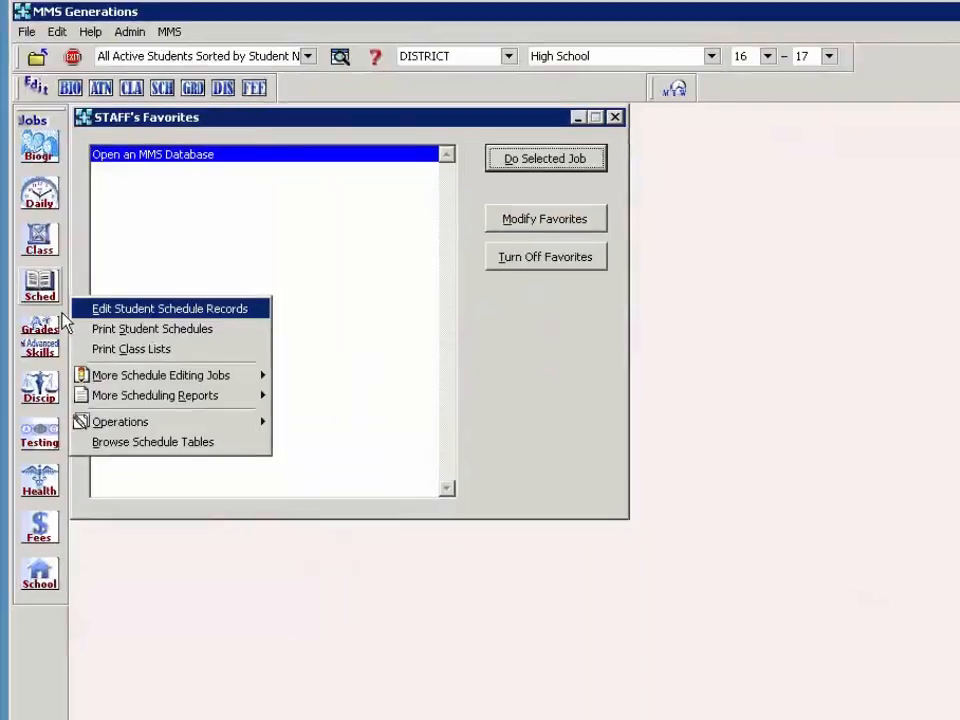
pyautogui.moveTo(160, 421)
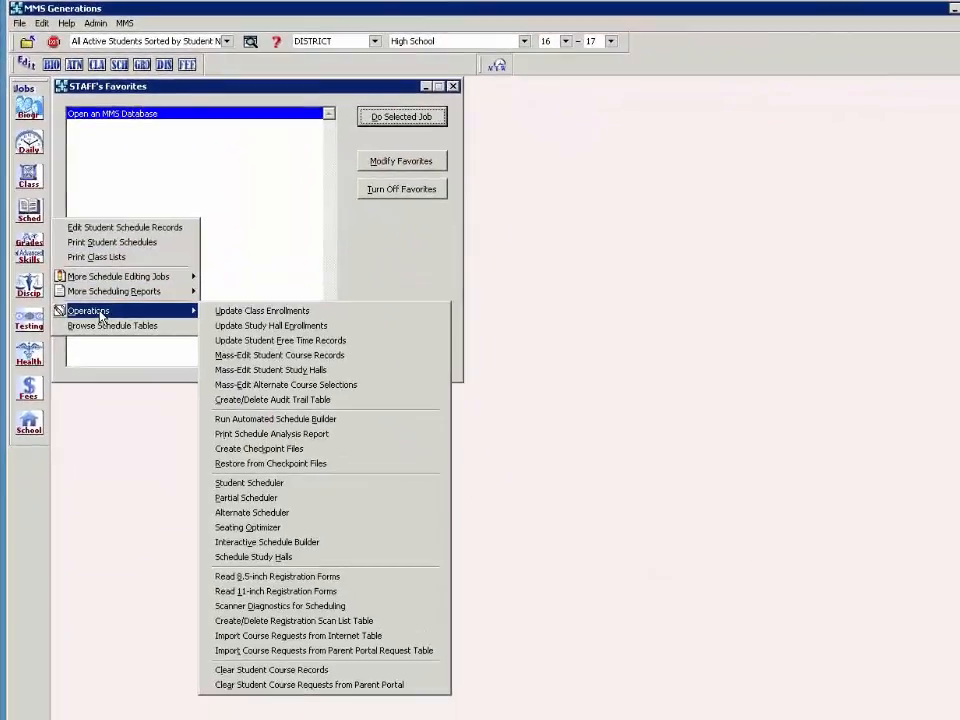
pyautogui.click(357, 651)
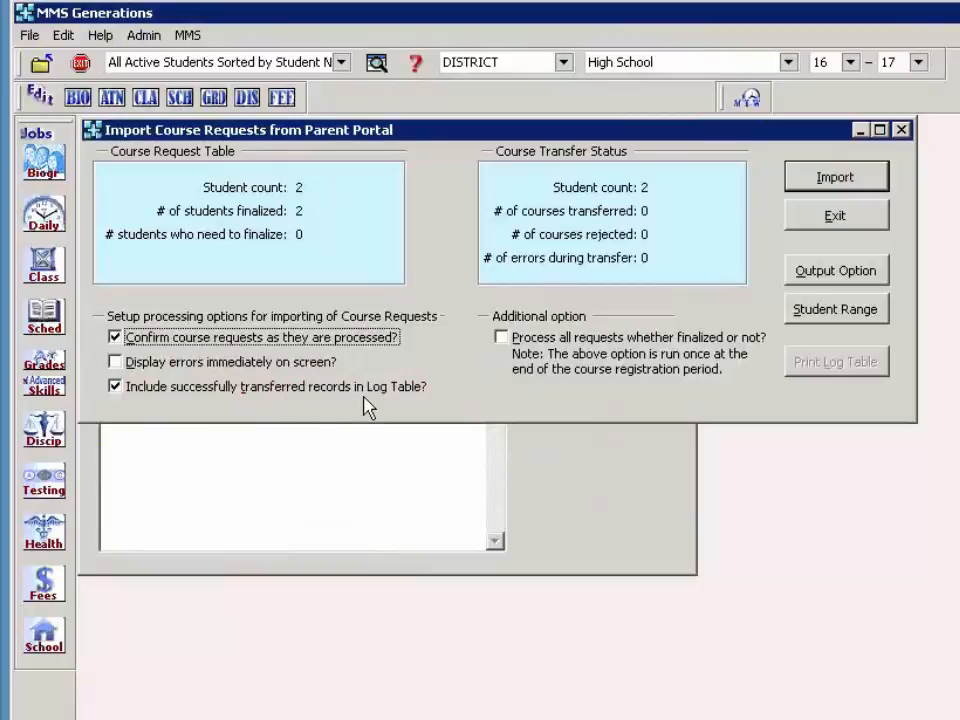
# - Import the finalized requests into 16-17, rejecting SPANISH IV and accepting all of the second student's courses
pyautogui.click(833, 178)
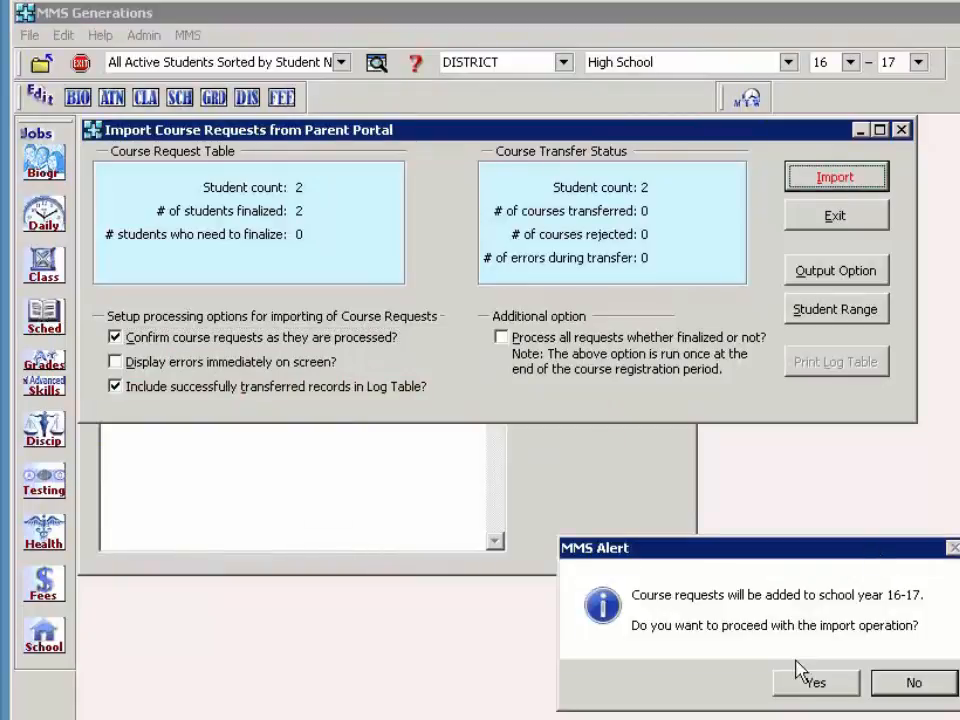
pyautogui.click(796, 688)
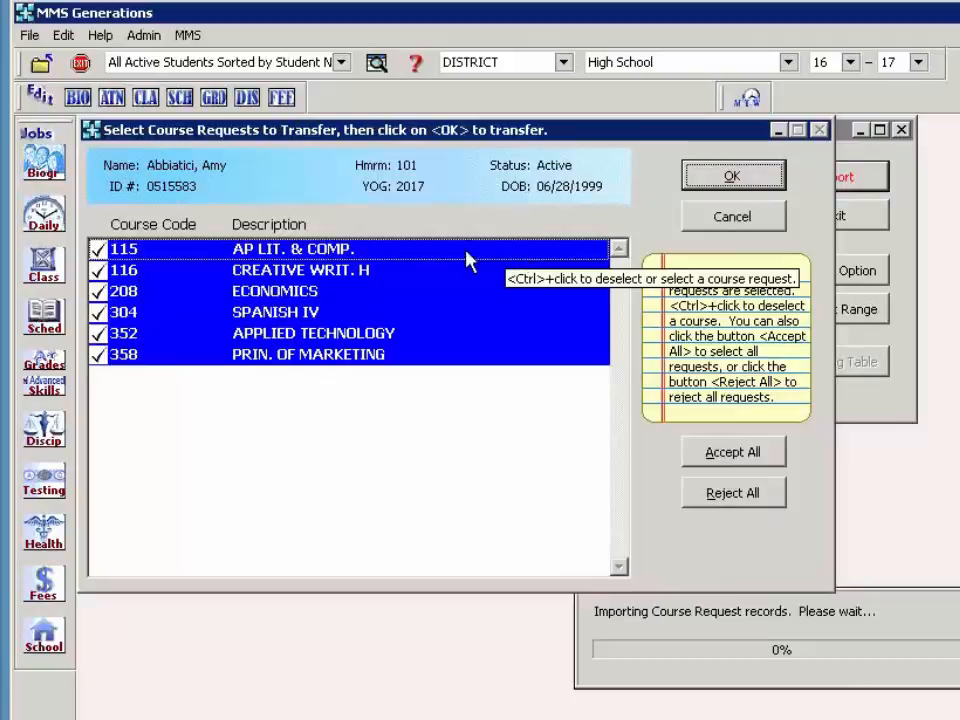
pyautogui.keyDown('ctrl'); pyautogui.click(366, 314); pyautogui.keyUp('ctrl')
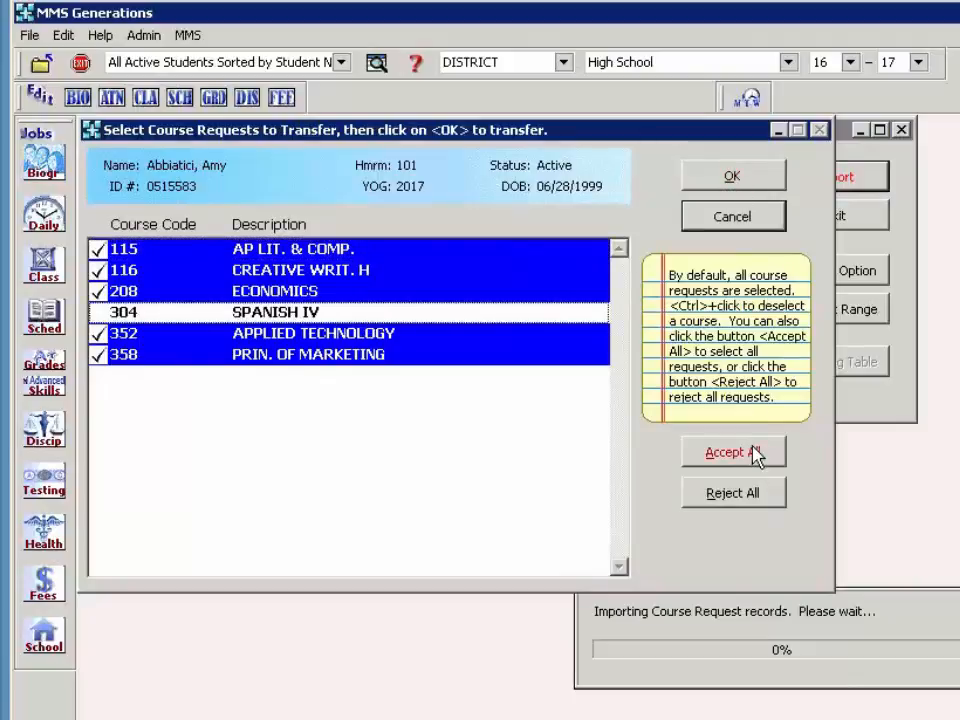
pyautogui.click(743, 190)
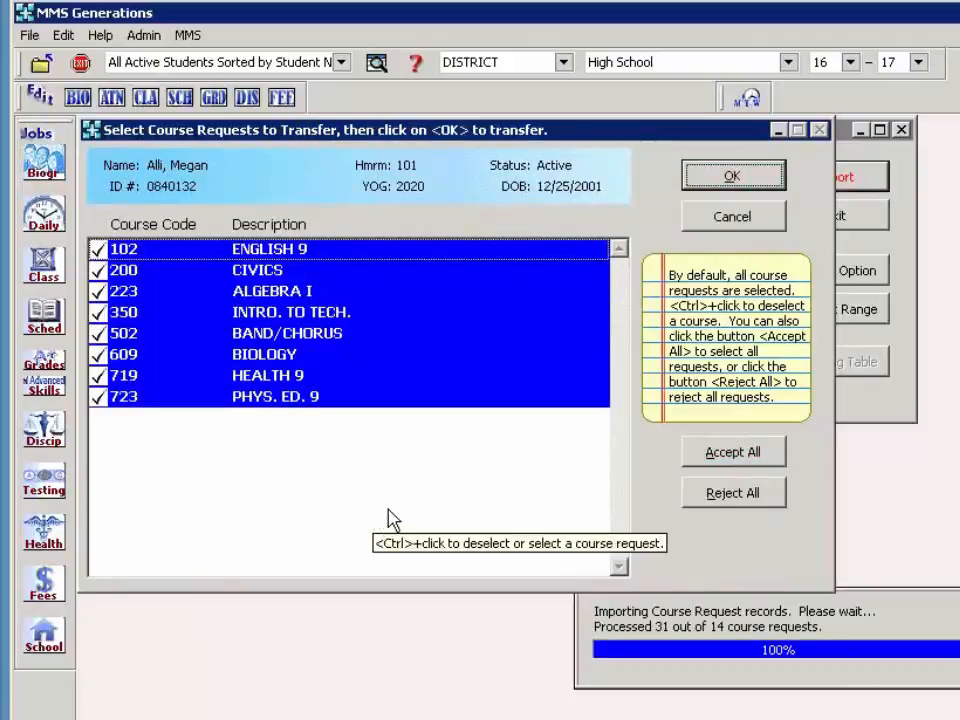
pyautogui.click(716, 455)
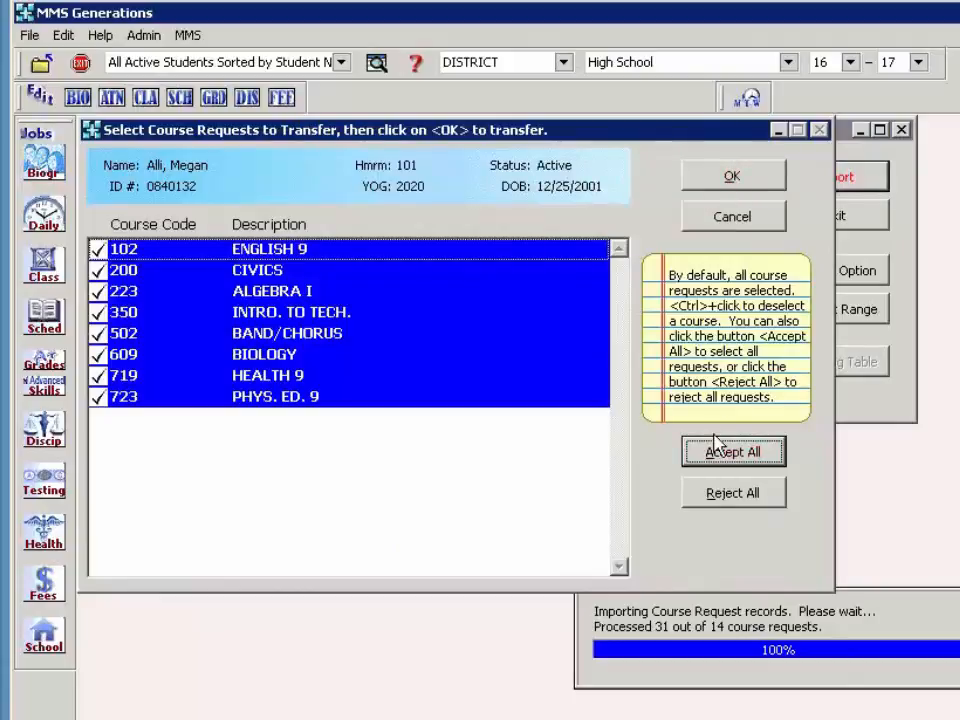
pyautogui.click(733, 182)
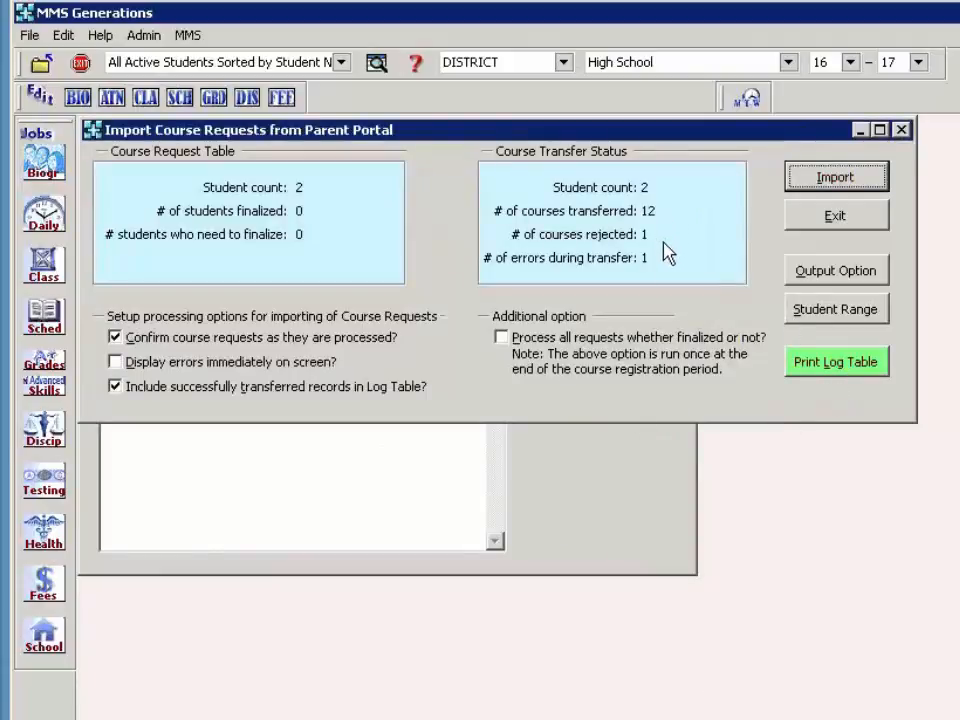
pyautogui.click(818, 375)
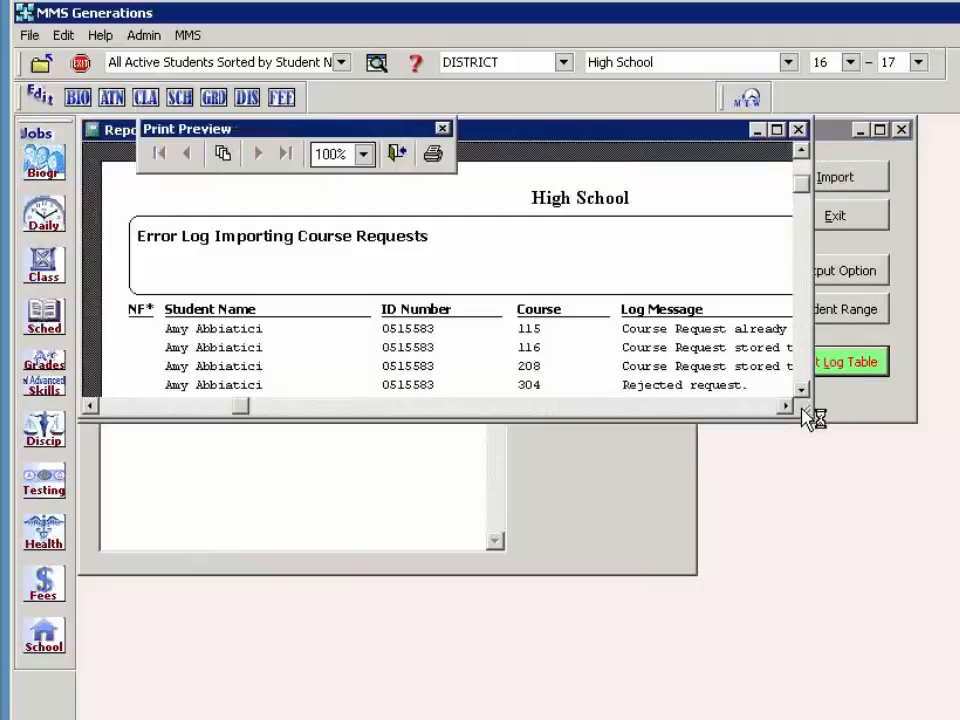
pyautogui.moveTo(808, 410); pyautogui.dragTo(959, 653)
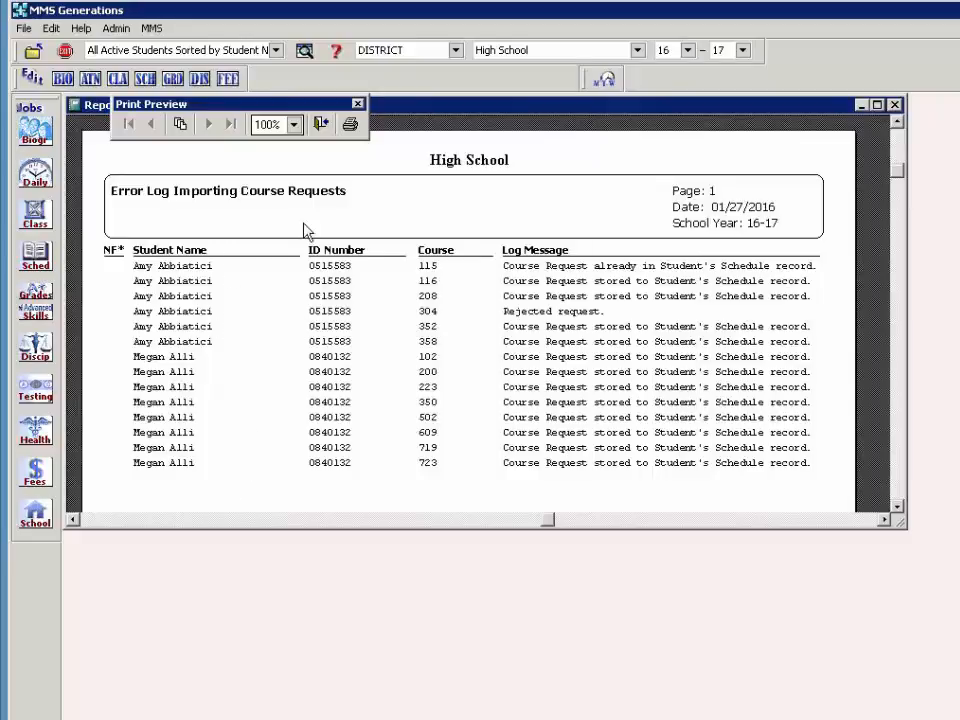
pyautogui.click(320, 124)
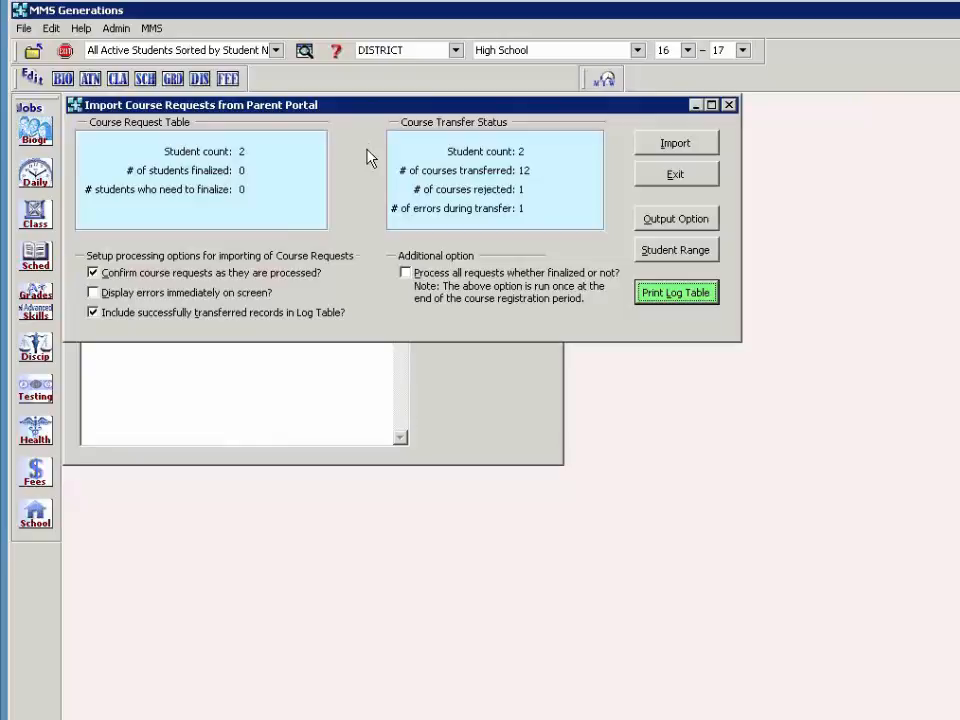
# - Tick 'Process all requests whether finalized or not?' and exit the Import Course Requests window
pyautogui.click(410, 280)
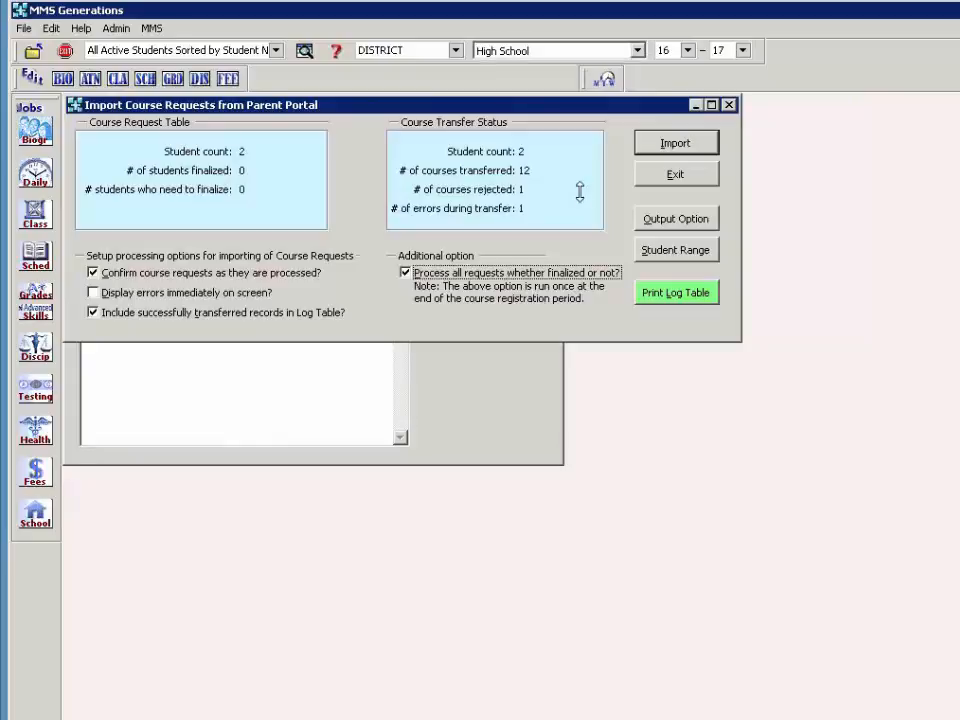
pyautogui.click(656, 180)
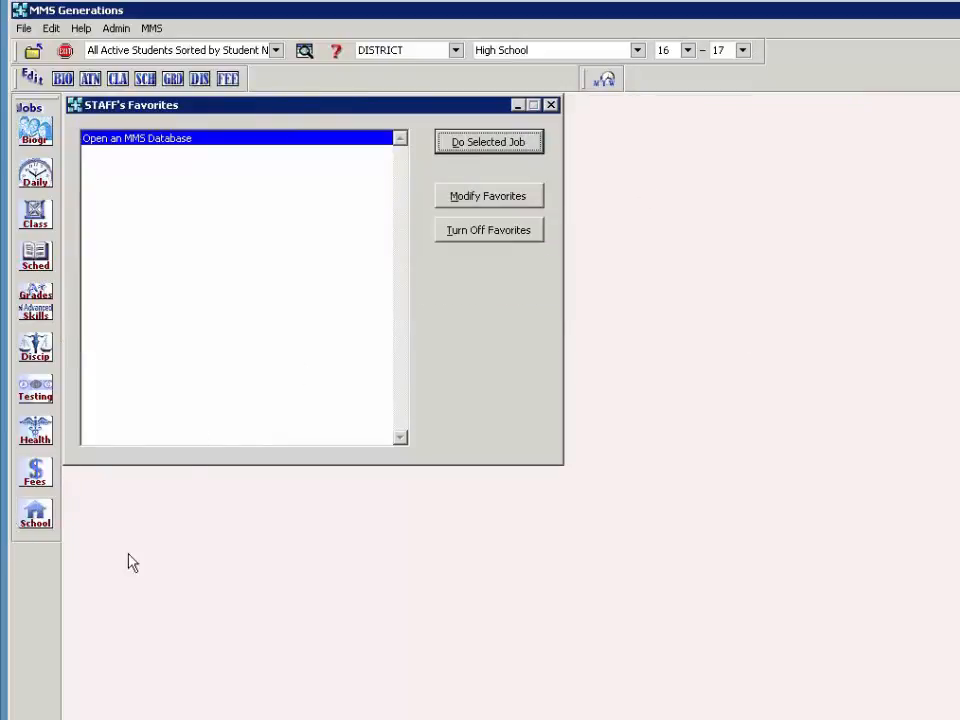
# - Open Mass-Edit Alternate Course Selections from Sched > Operations
pyautogui.click(35, 255)
pyautogui.moveTo(150, 352)
pyautogui.moveTo(150, 374)
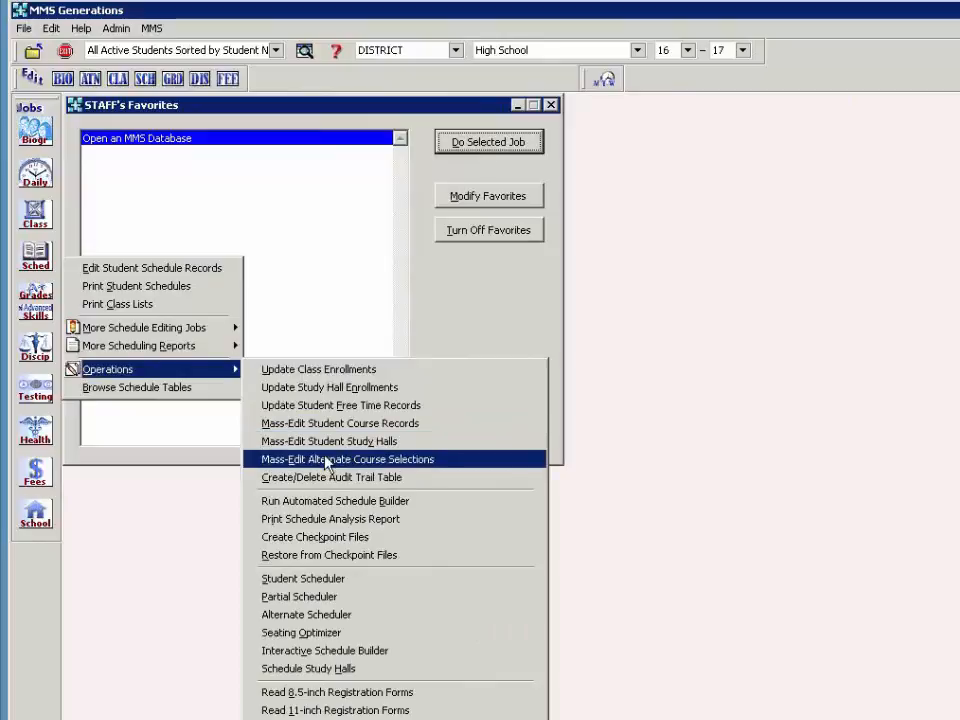
pyautogui.click(418, 462)
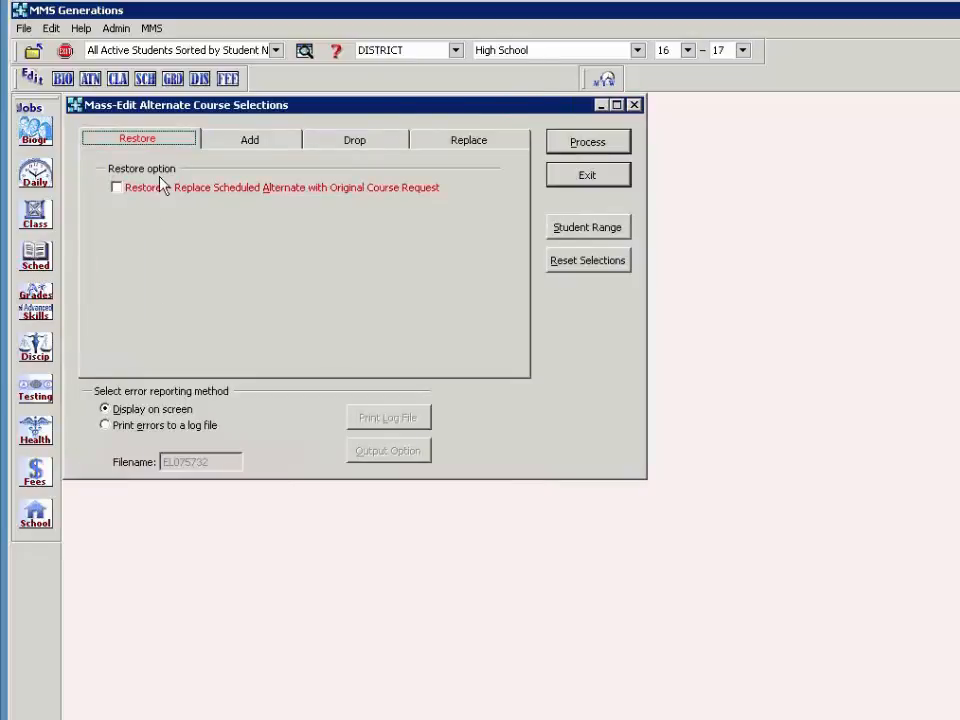
# - On the Add tab, choose course 350 and view the alternate list without picking one
pyautogui.click(253, 141)
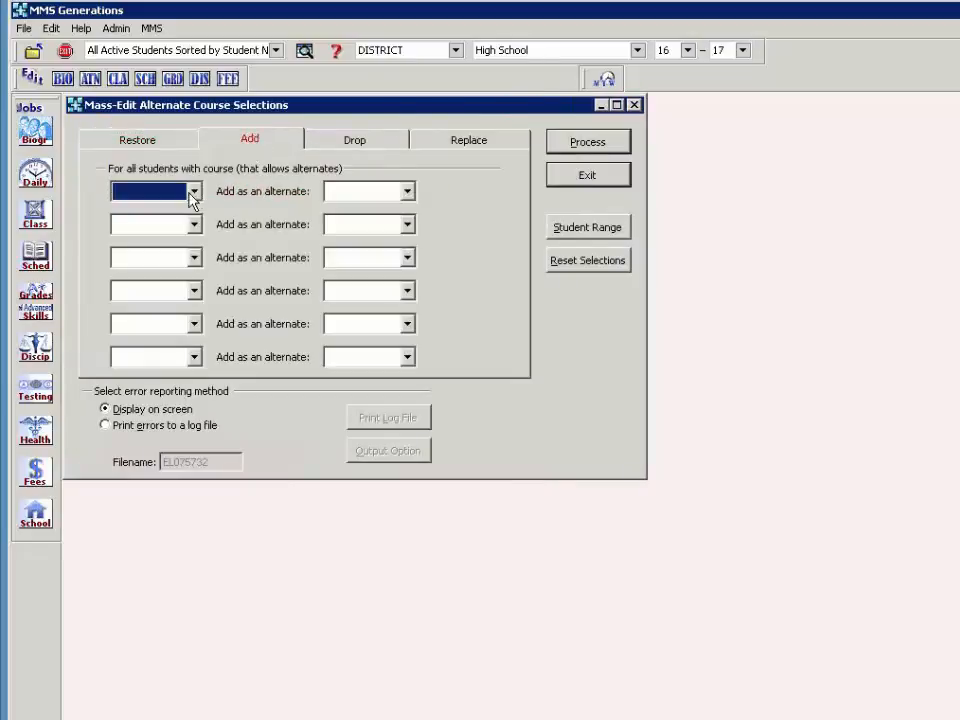
pyautogui.click(195, 193)
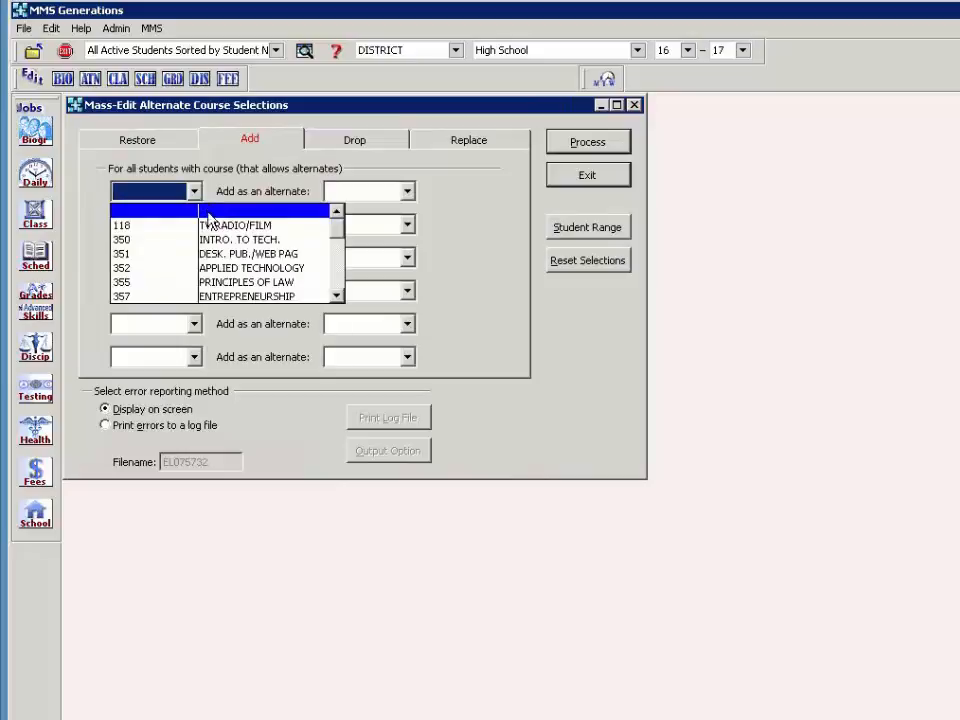
pyautogui.click(292, 240)
pyautogui.click(410, 195)
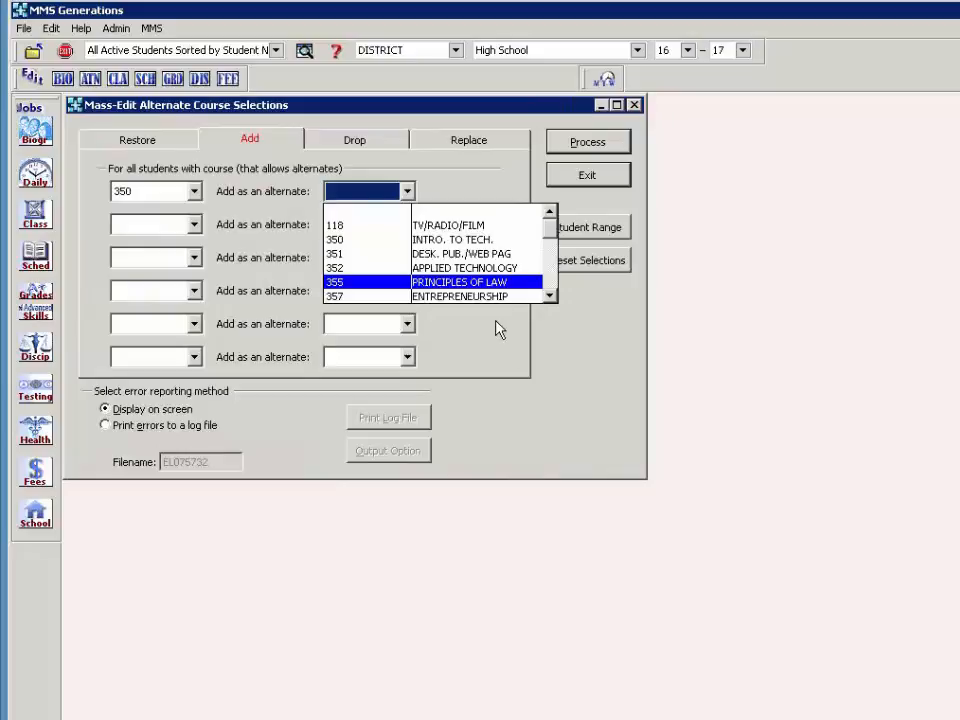
pyautogui.click(561, 184)
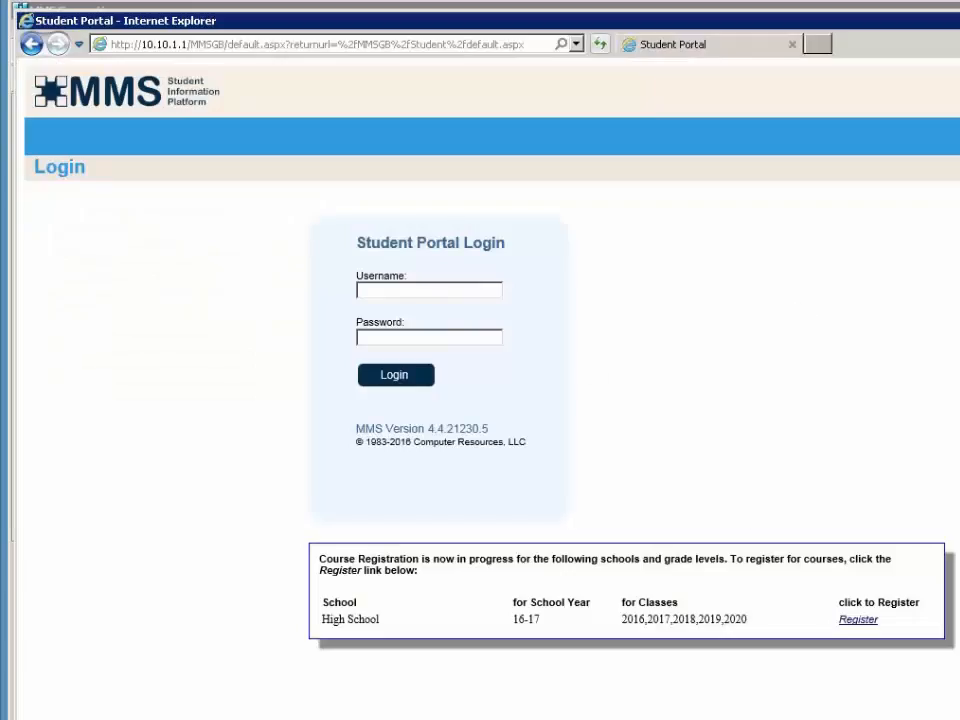
# - Log in to Student Portal course registration with the first student's login and password
pyautogui.click(412, 42)
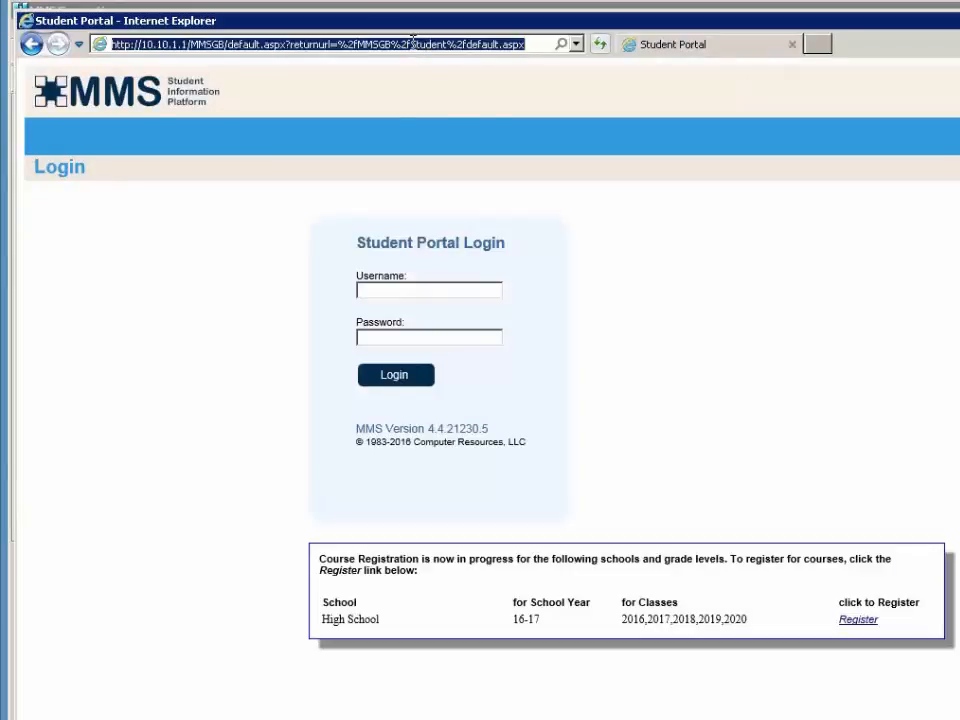
pyautogui.moveTo(411, 44); pyautogui.dragTo(448, 48)
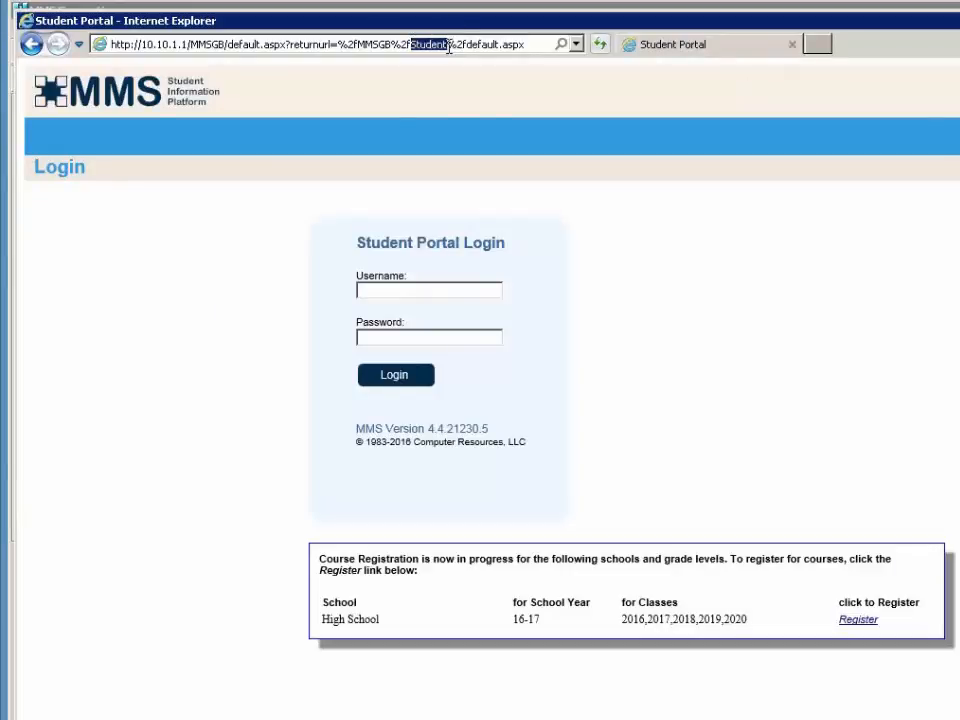
pyautogui.click(763, 333)
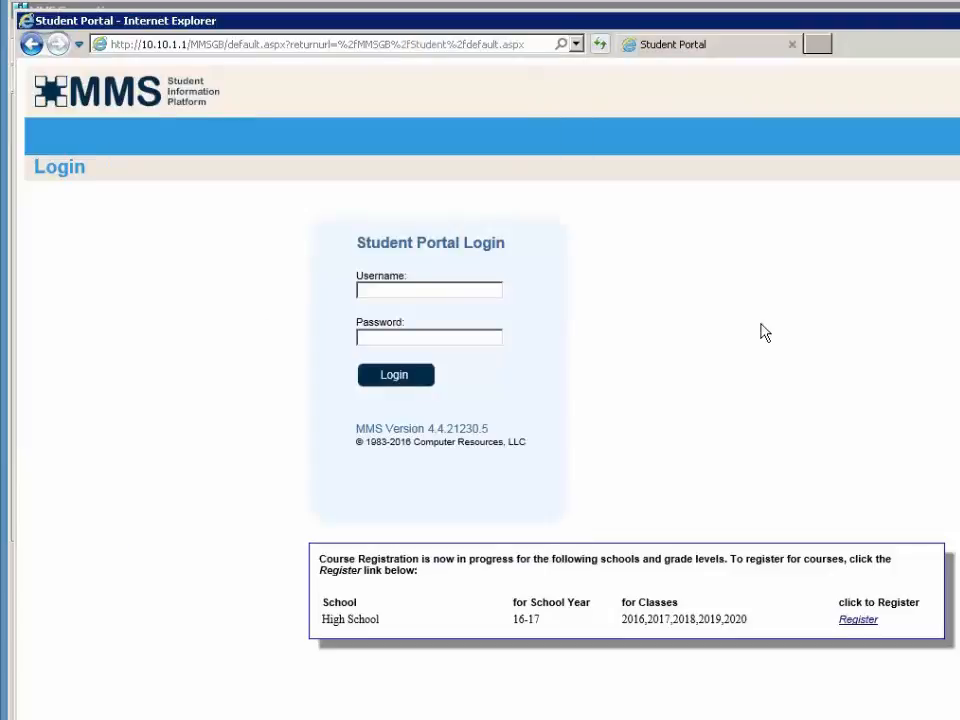
pyautogui.click(860, 620)
pyautogui.write('a')
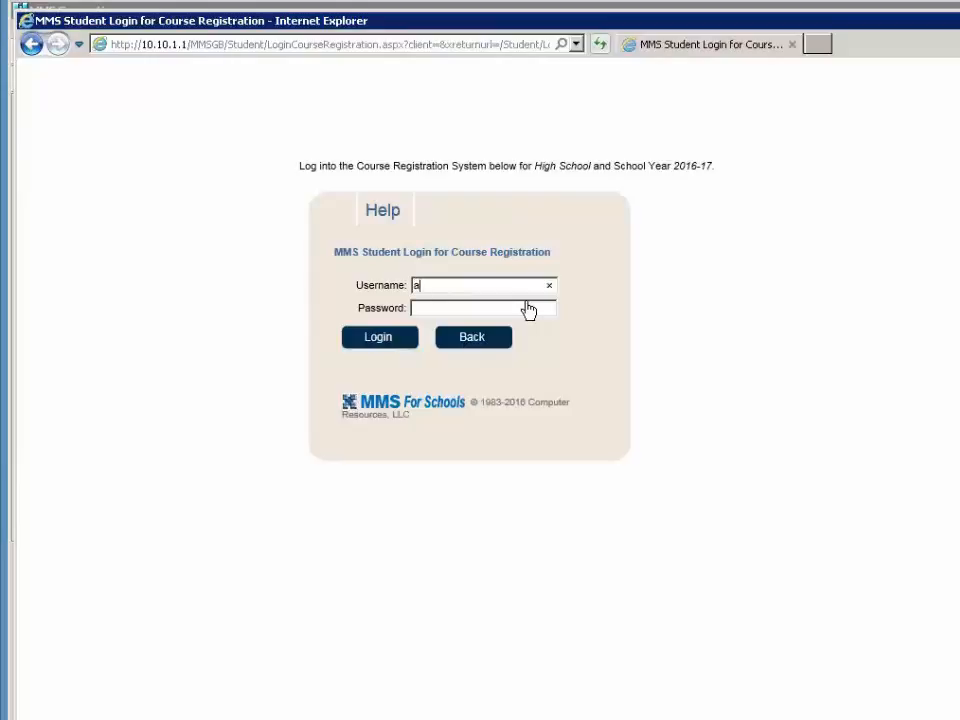
pyautogui.write('a')
pyautogui.press('Tab')
pyautogui.write('*******')
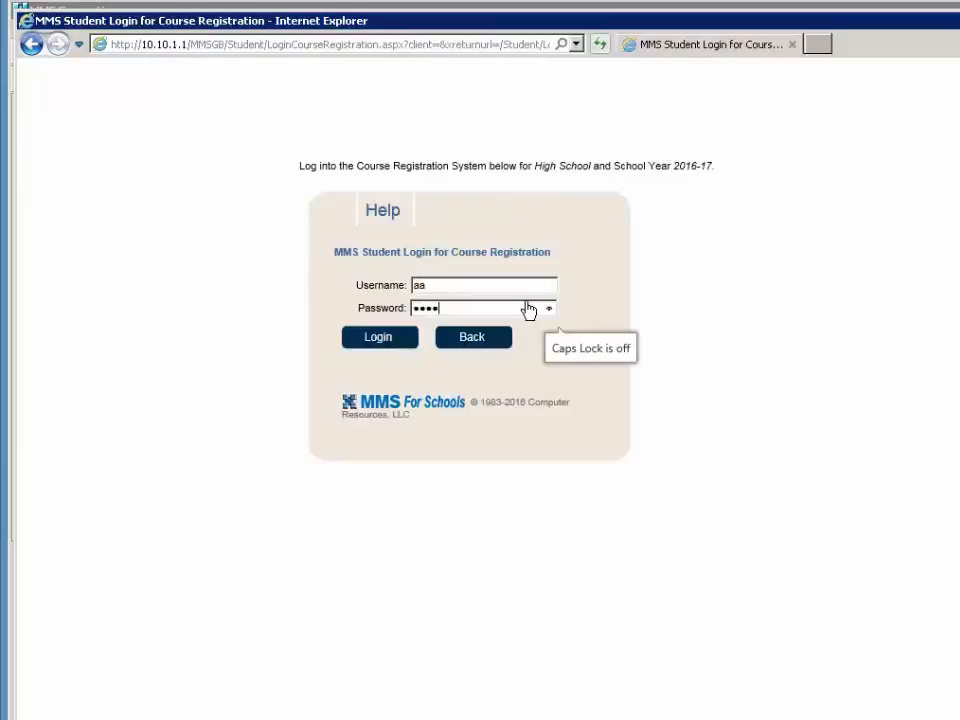
pyautogui.write('*')
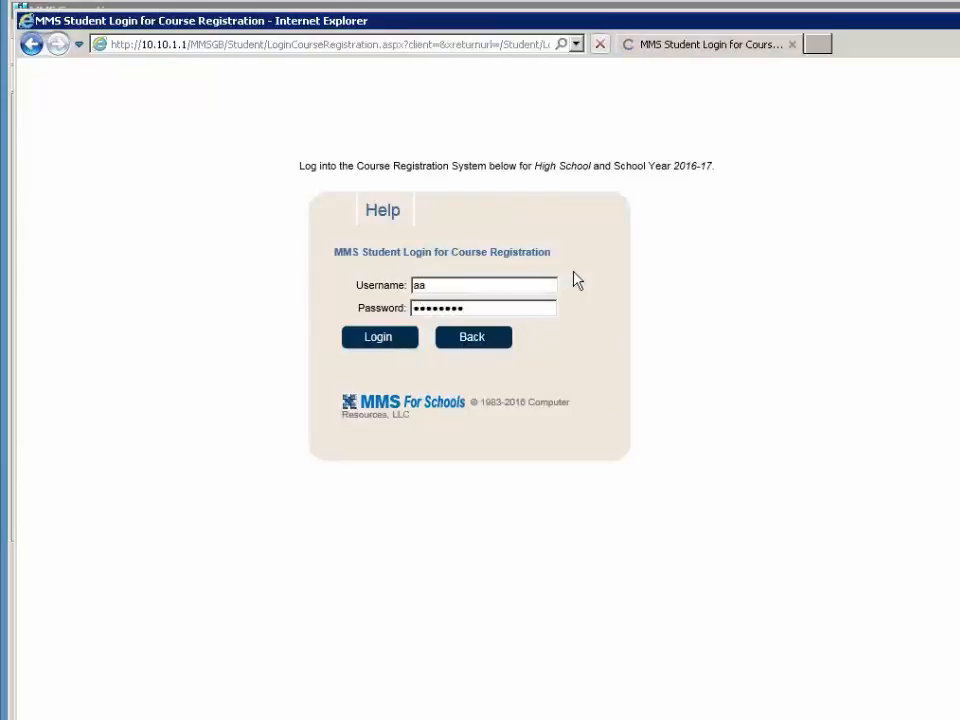
pyautogui.press('Return')
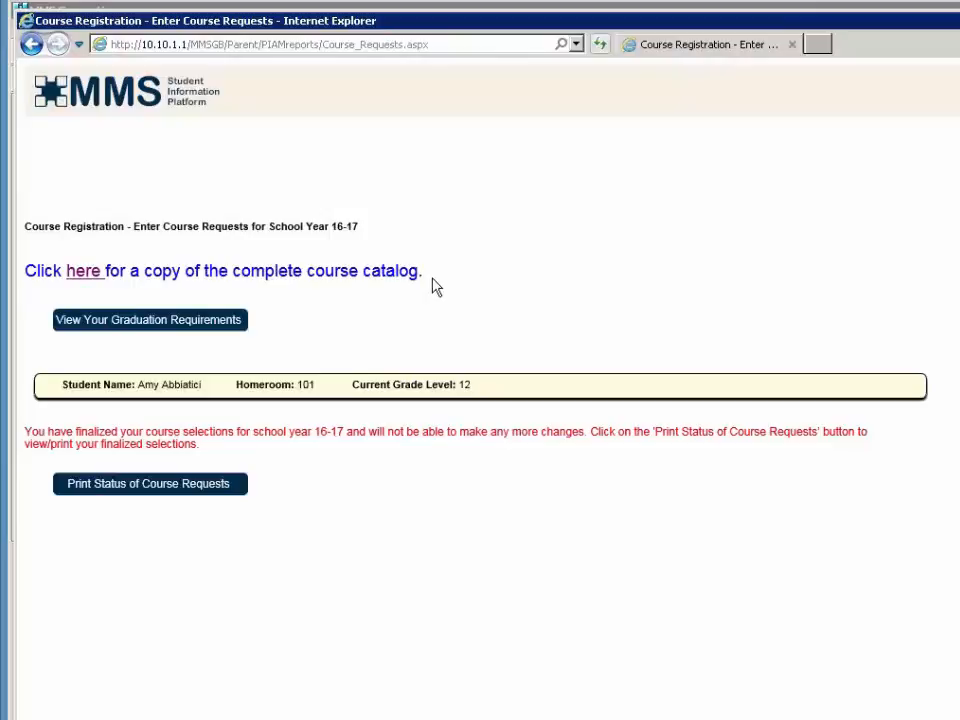
# - View the first student's course request status report, scrolling across to the Transfer Status column
pyautogui.click(116, 499)
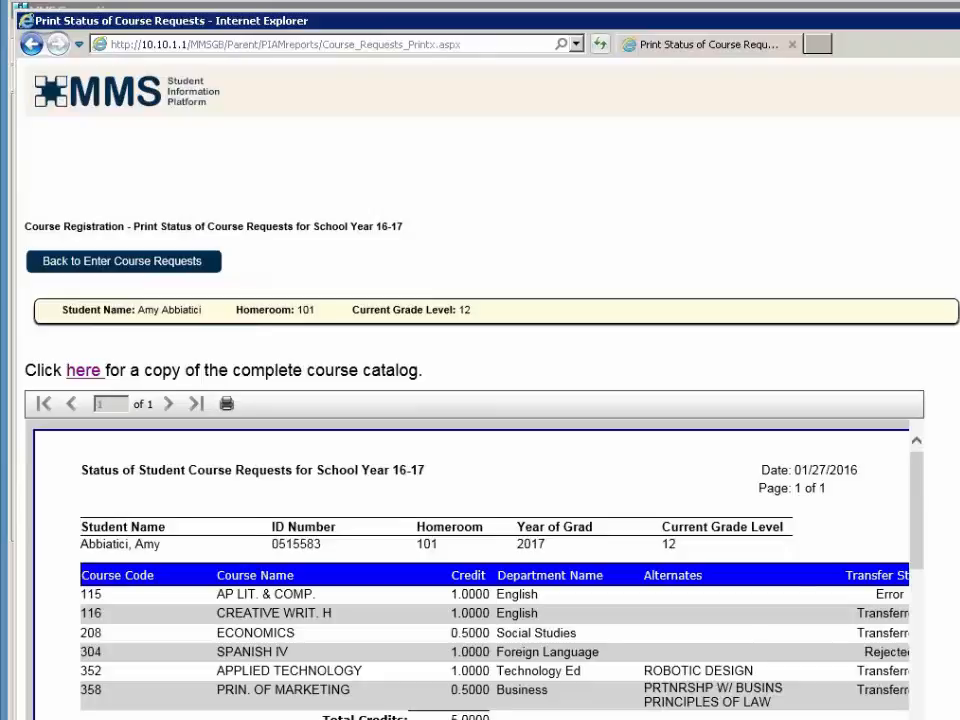
pyautogui.hscroll(2, 470, 575)
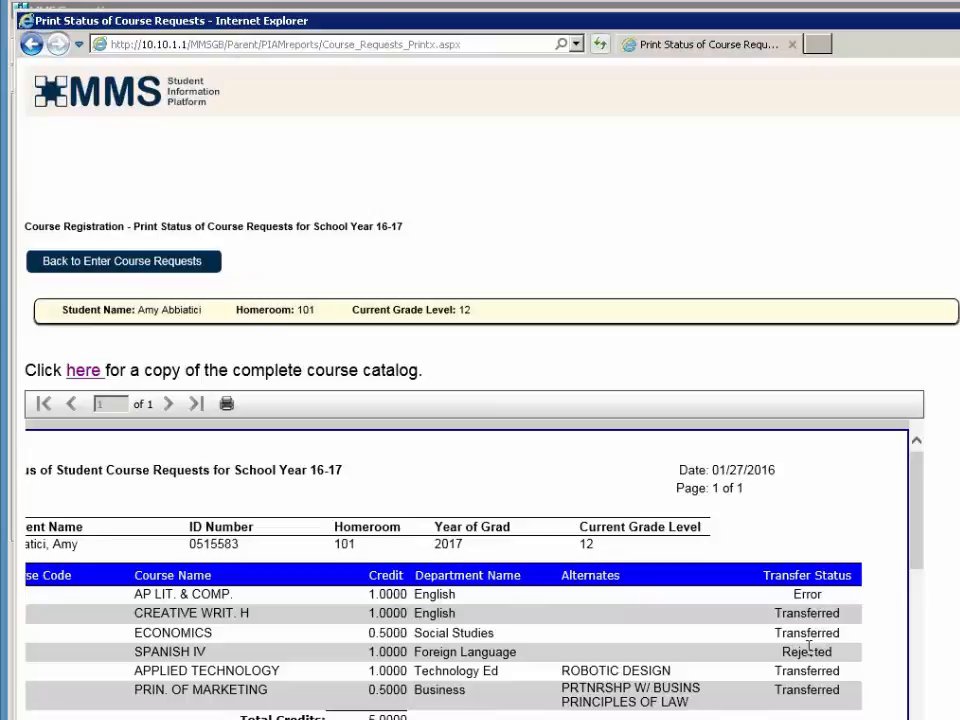
pyautogui.hscroll(-3, 90, 454)
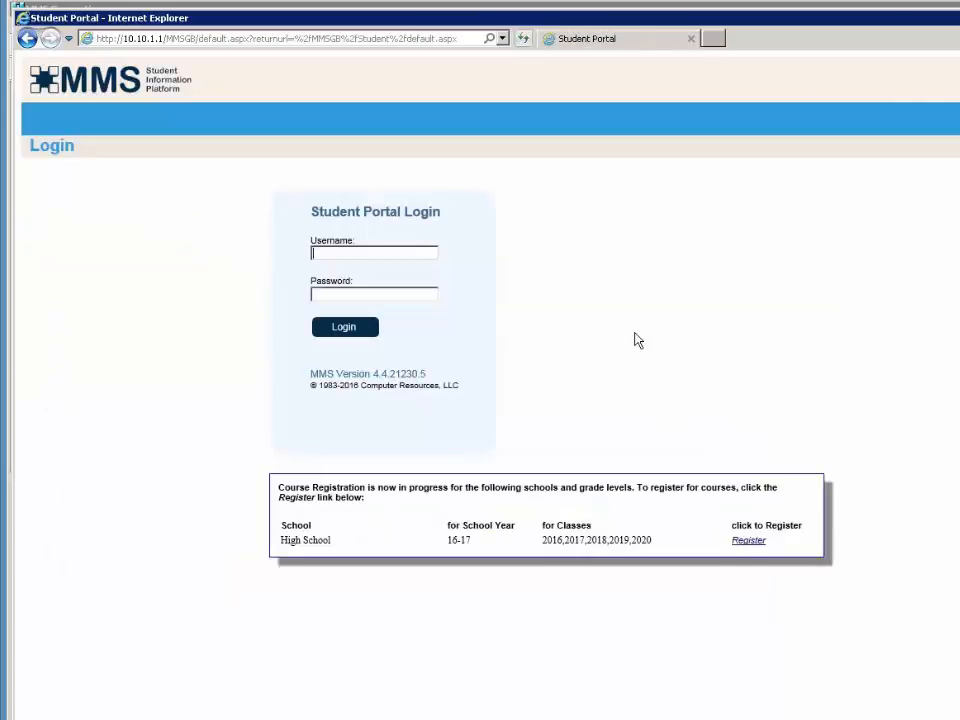
# - Log in as the second student and confirm all eight requests show Transferred
pyautogui.click(748, 541)
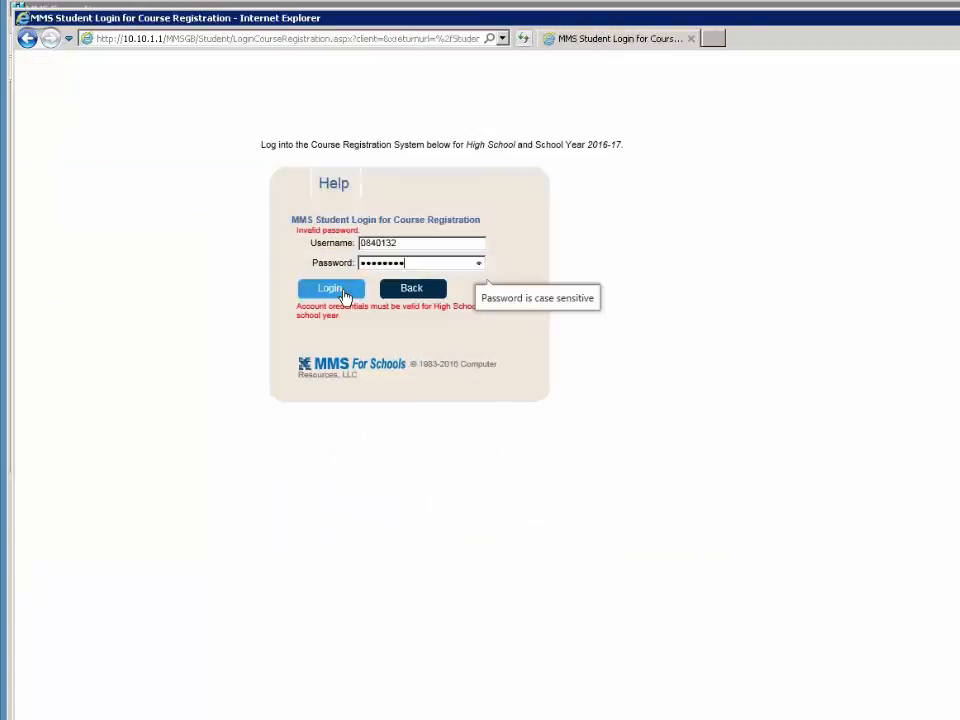
pyautogui.click(343, 293)
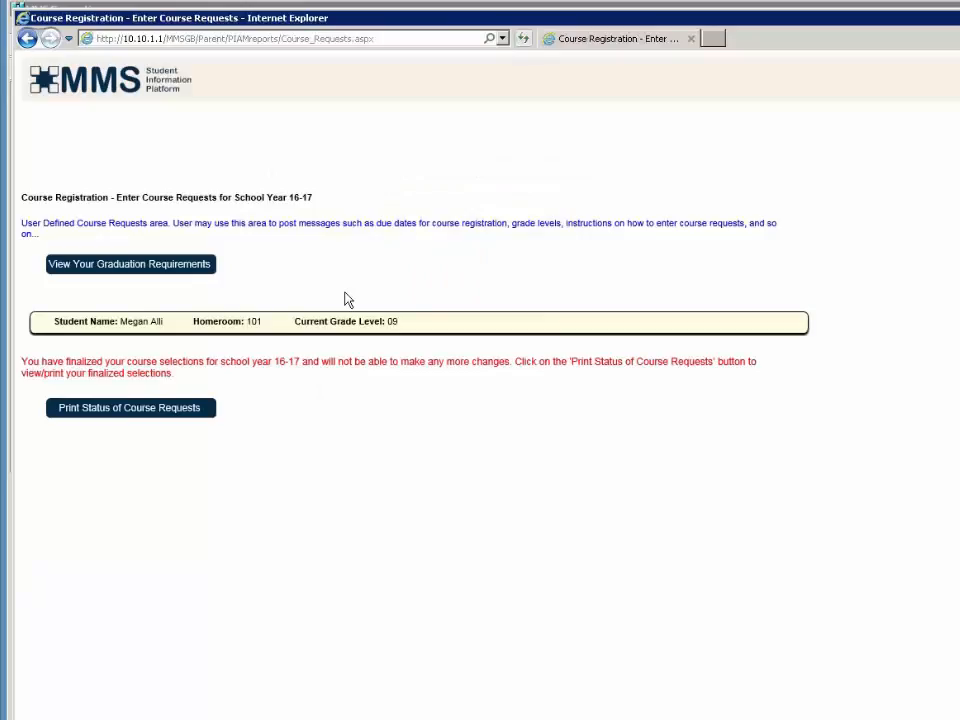
pyautogui.click(177, 412)
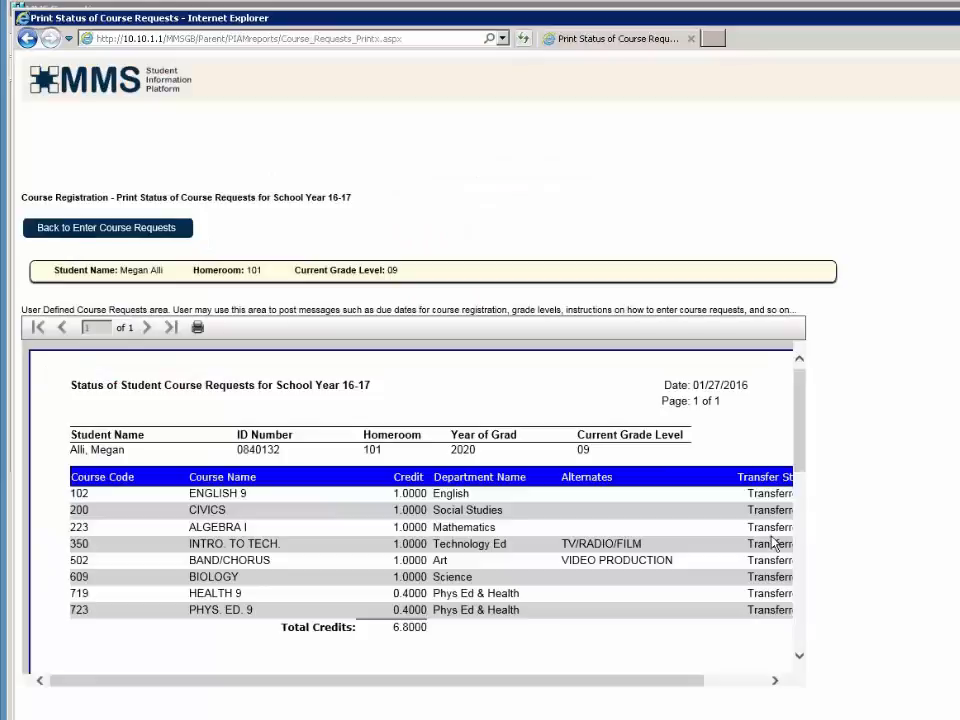
pyautogui.click(722, 681)
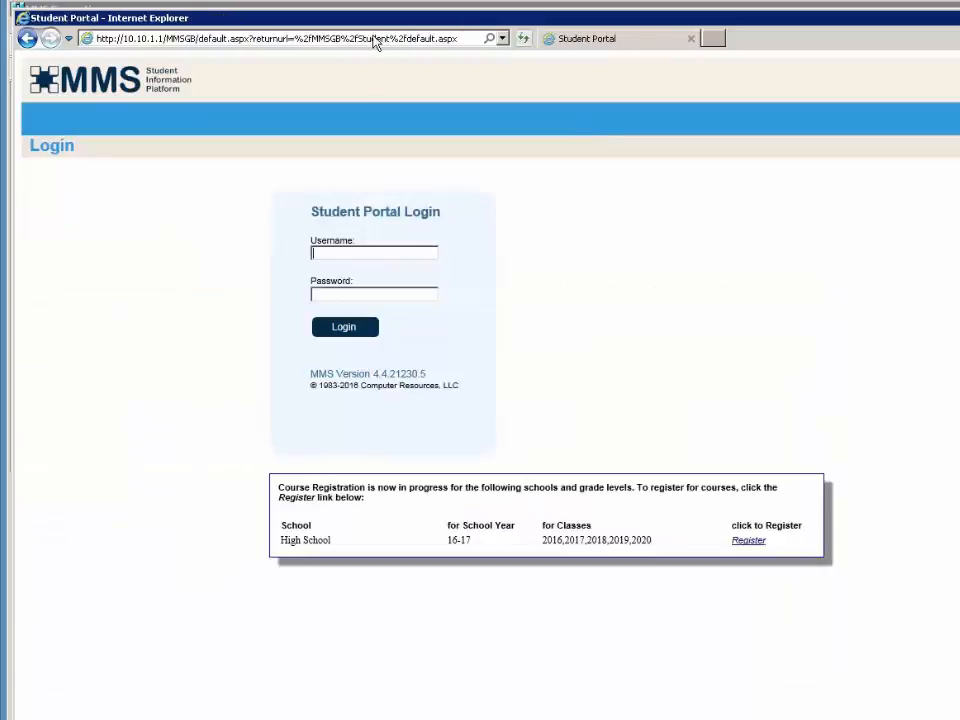
# - Leave the report and sign in to the Staff Portal
pyautogui.click(365, 38)
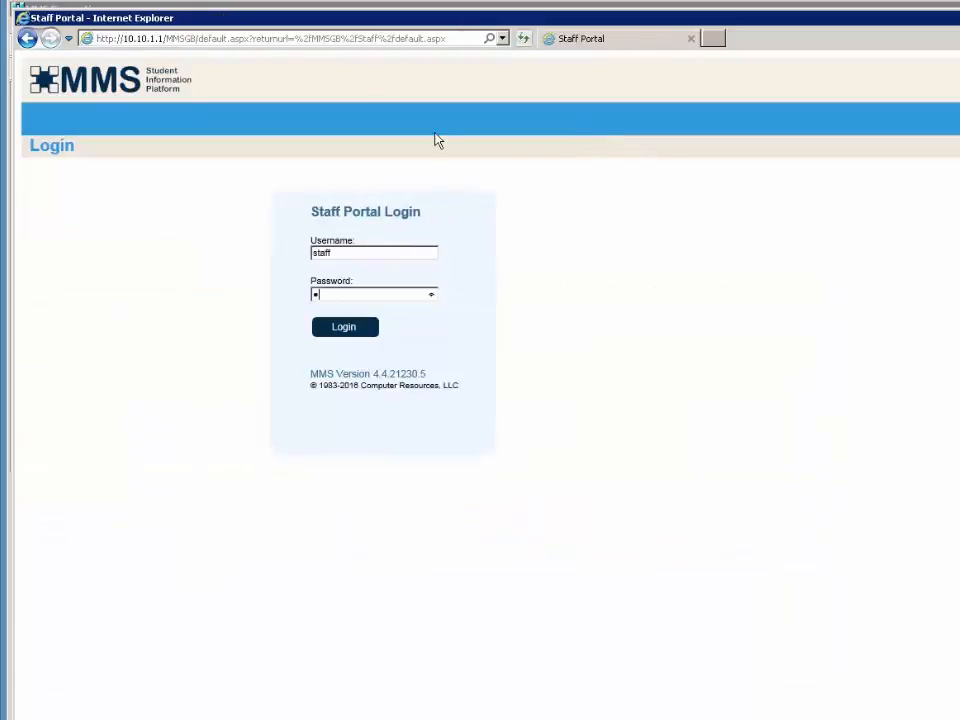
pyautogui.press('Return')
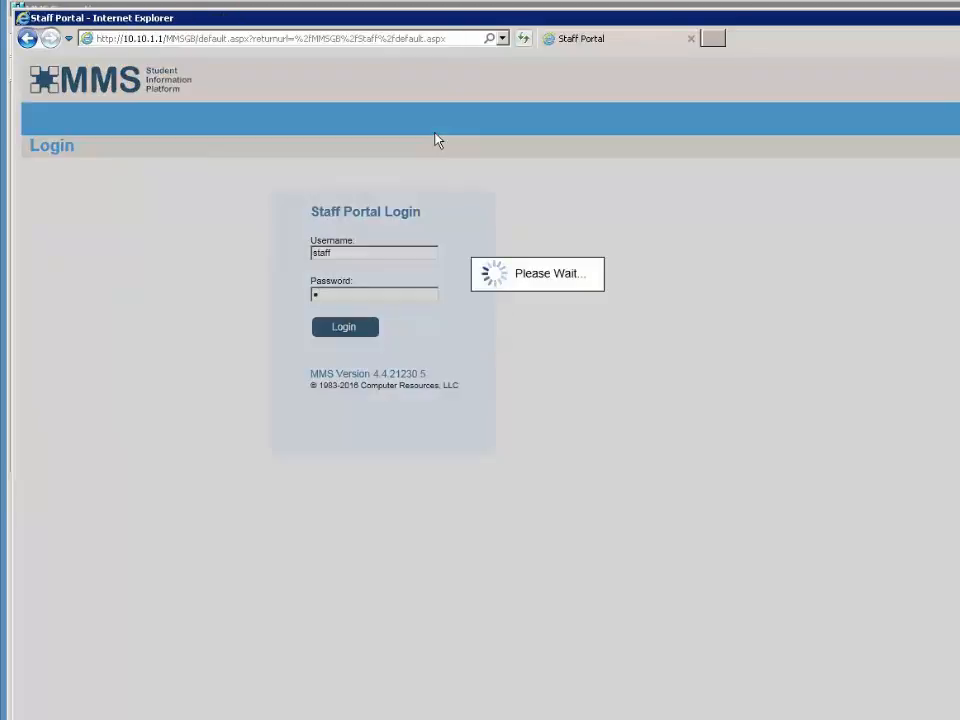
pyautogui.moveTo(516, 154)
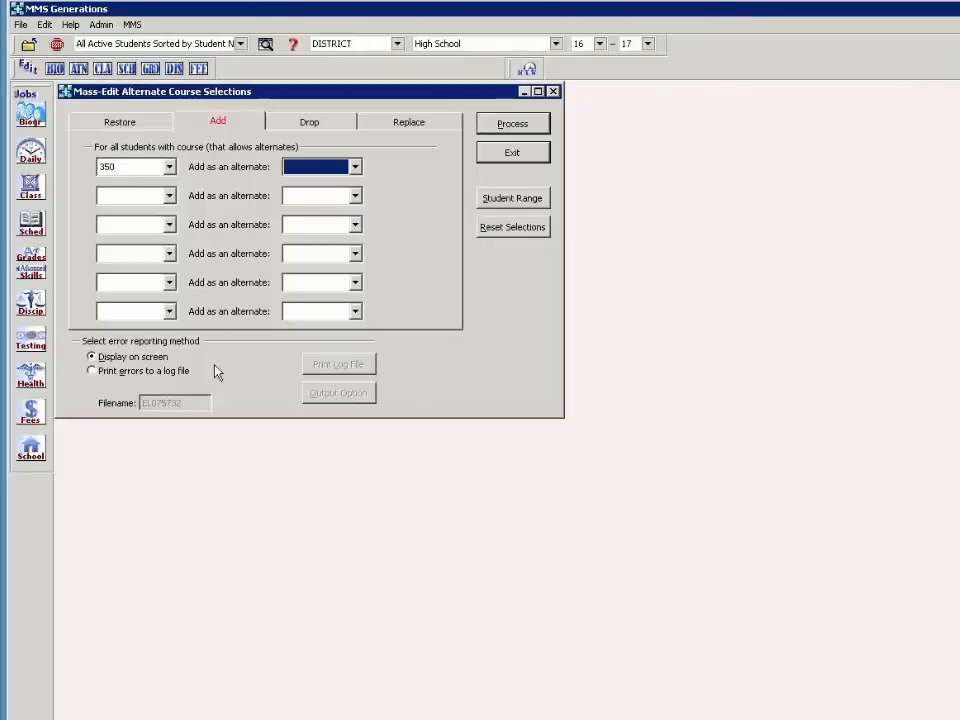
# - Close the alternate-course mass edit, then review Clear Student Course Requests from Parent Portal without clearing
pyautogui.click(511, 153)
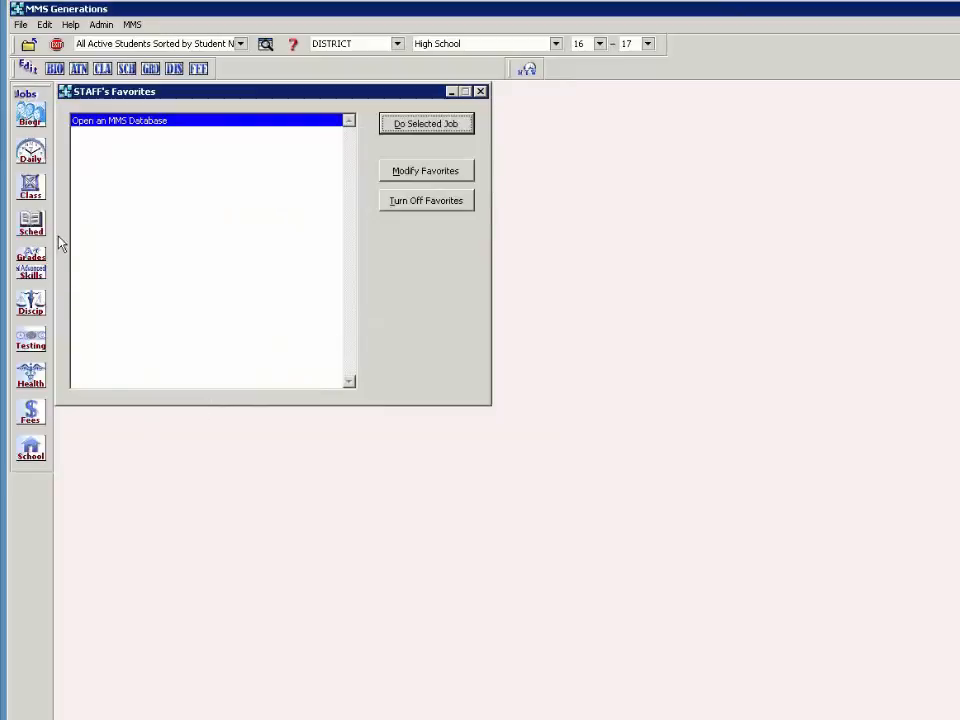
pyautogui.click(33, 226)
pyautogui.moveTo(200, 325)
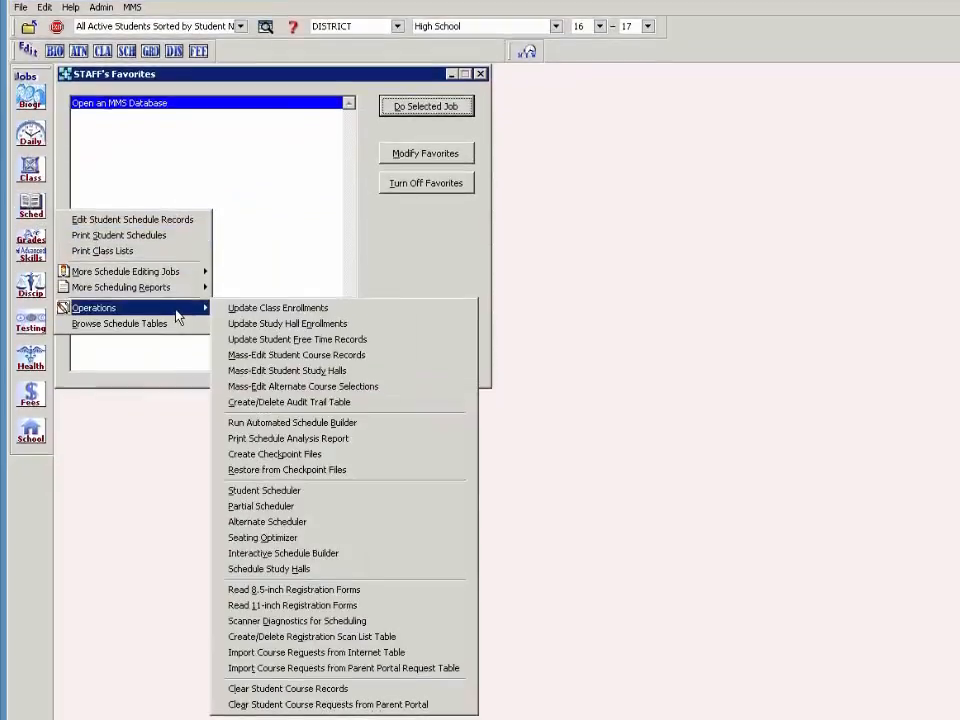
pyautogui.click(416, 704)
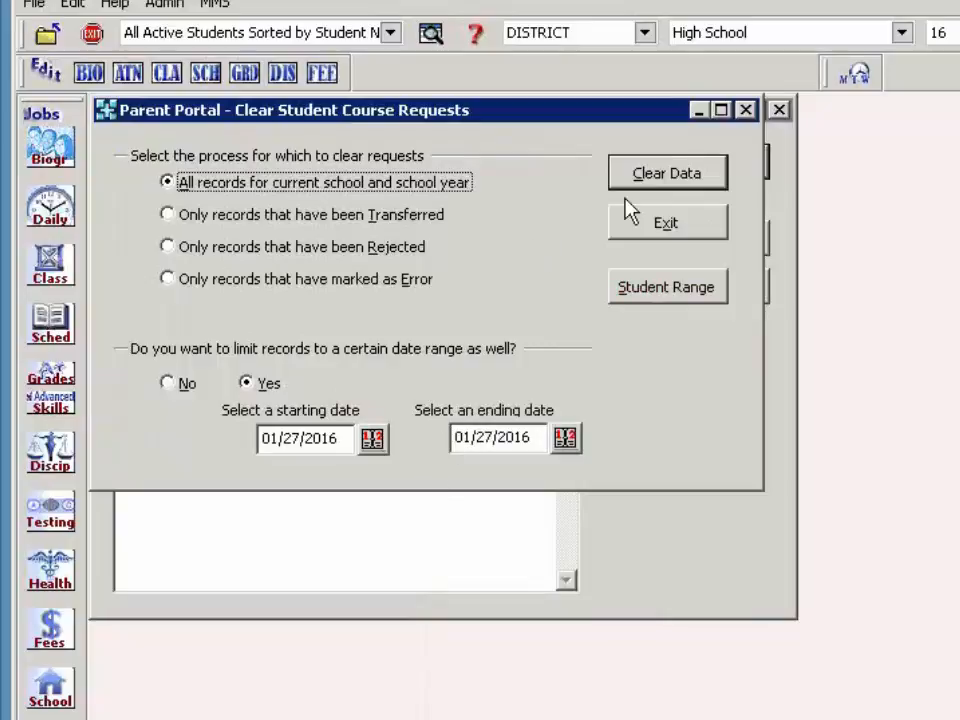
pyautogui.click(636, 228)
# - Open View MMS Tables and select the Student Course Request Table
pyautogui.click(422, 34)
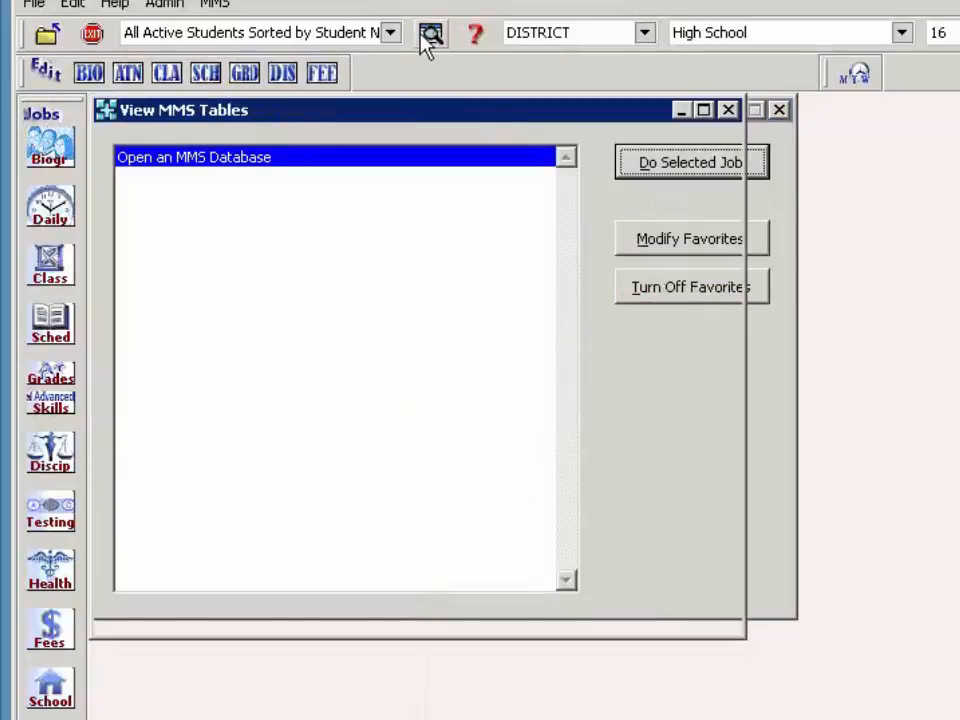
pyautogui.moveTo(537, 257); pyautogui.dragTo(542, 474)
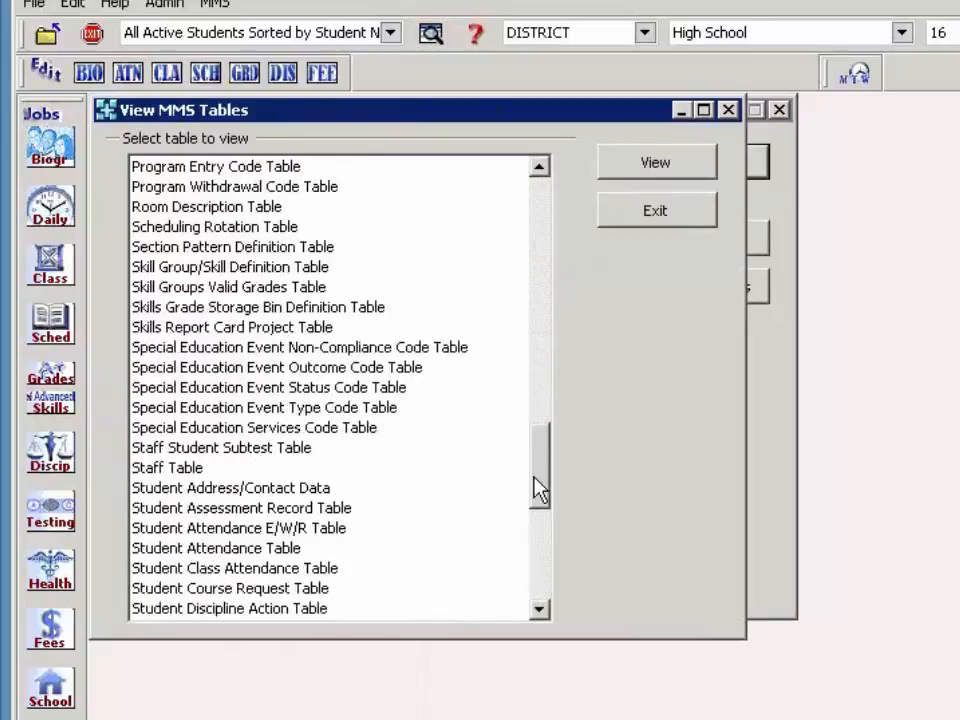
pyautogui.click(268, 590)
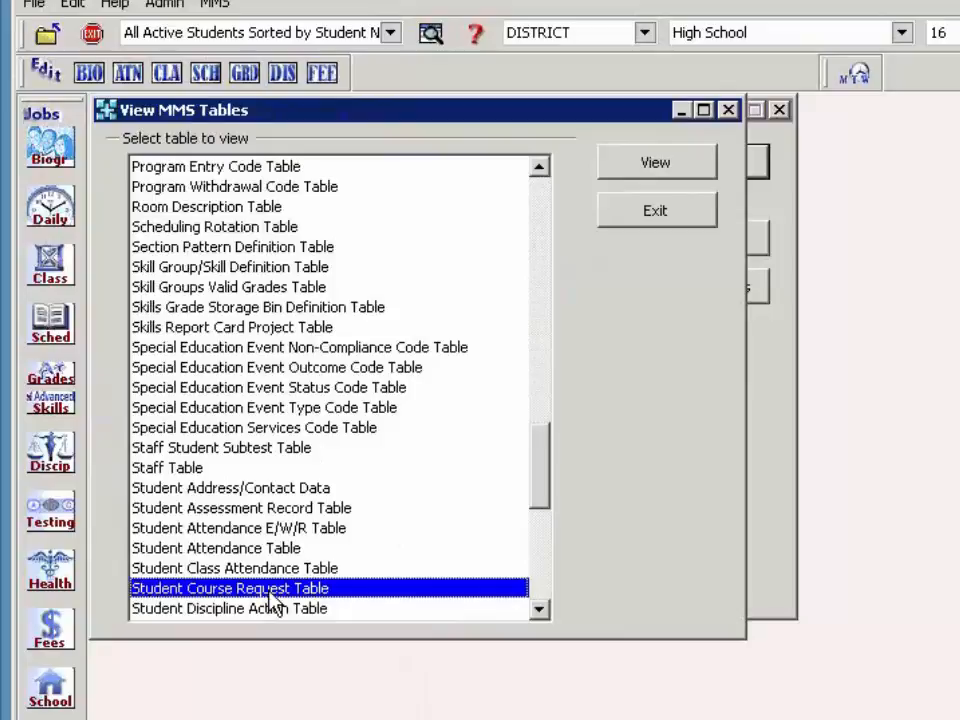
# - Inspect the E flag on course 115 and R flag on course 304 in Req_flag, then close the table
pyautogui.doubleClick(269, 592)
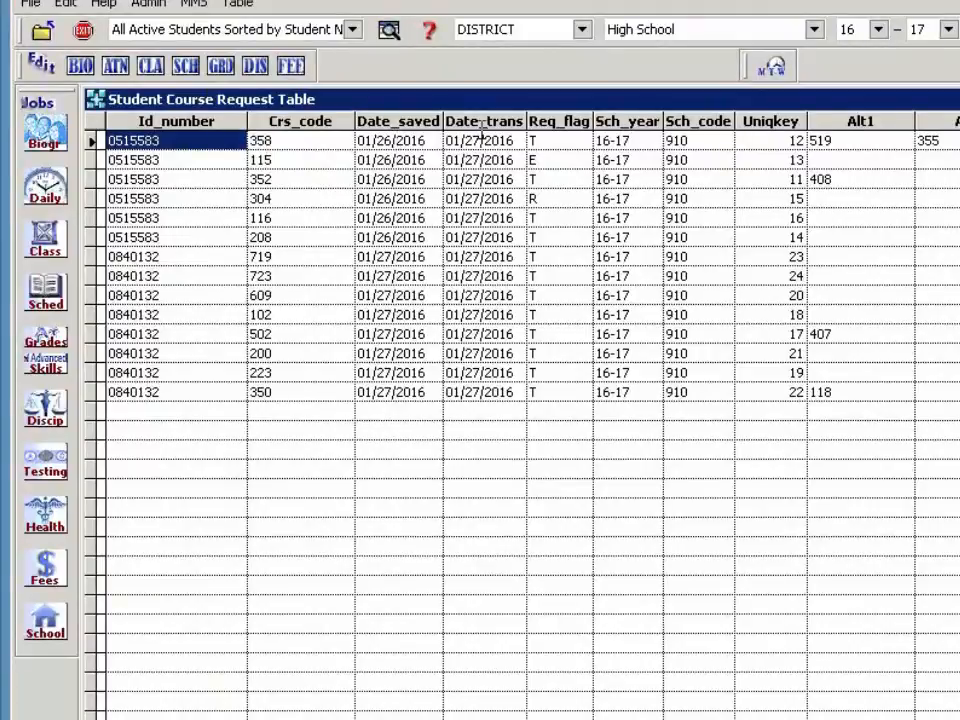
pyautogui.click(559, 158)
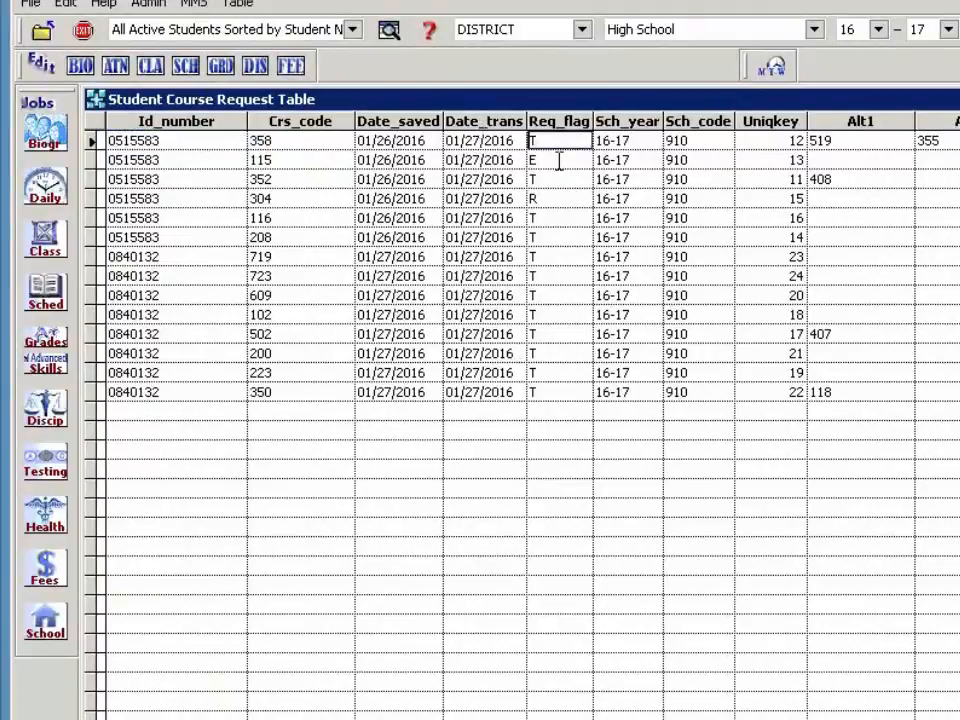
pyautogui.click(556, 197)
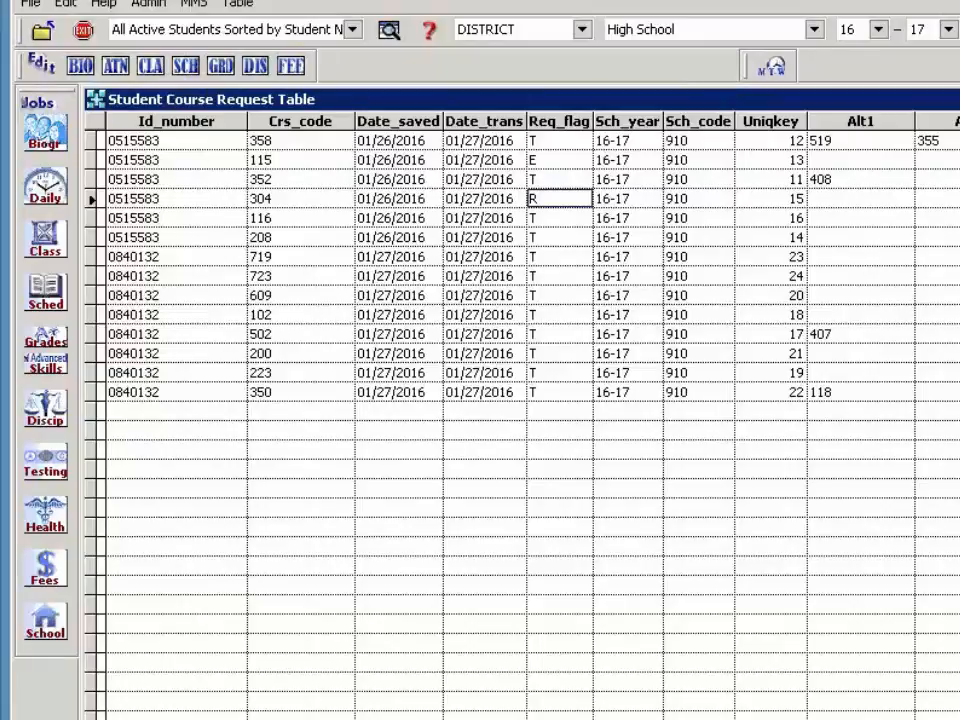
pyautogui.hotkey('ctrl', 'F4')
pyautogui.click(637, 193)
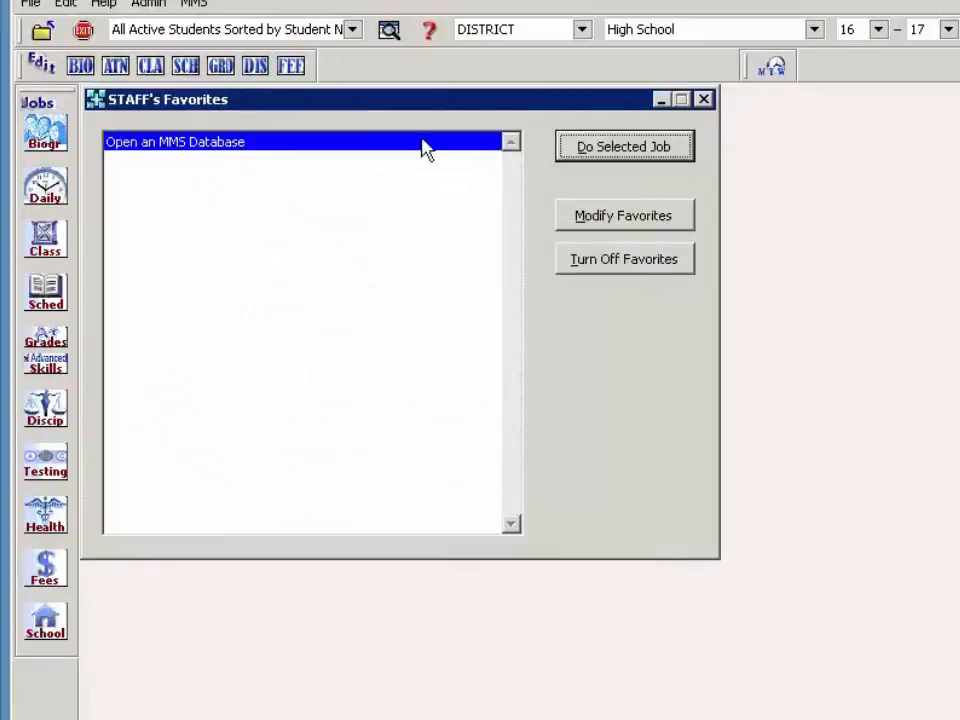
# - Open the student's schedule and view alternates: 408 for Applied Technology, 519 and 355 for Prin. of Marketing
pyautogui.click(189, 70)
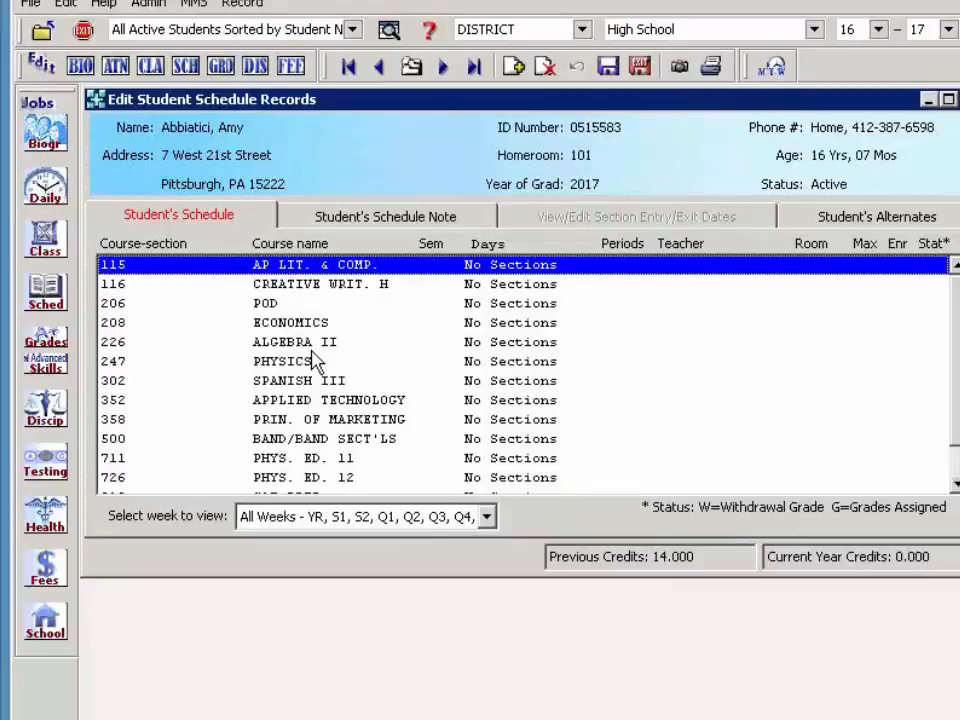
pyautogui.scroll(-2, 313, 360)
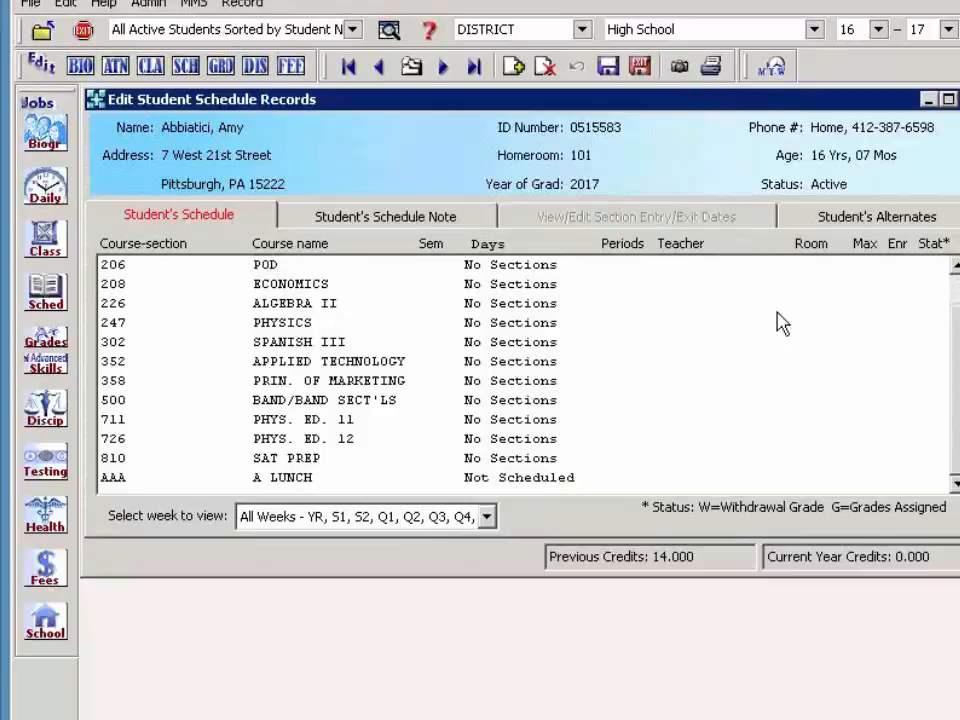
pyautogui.click(875, 217)
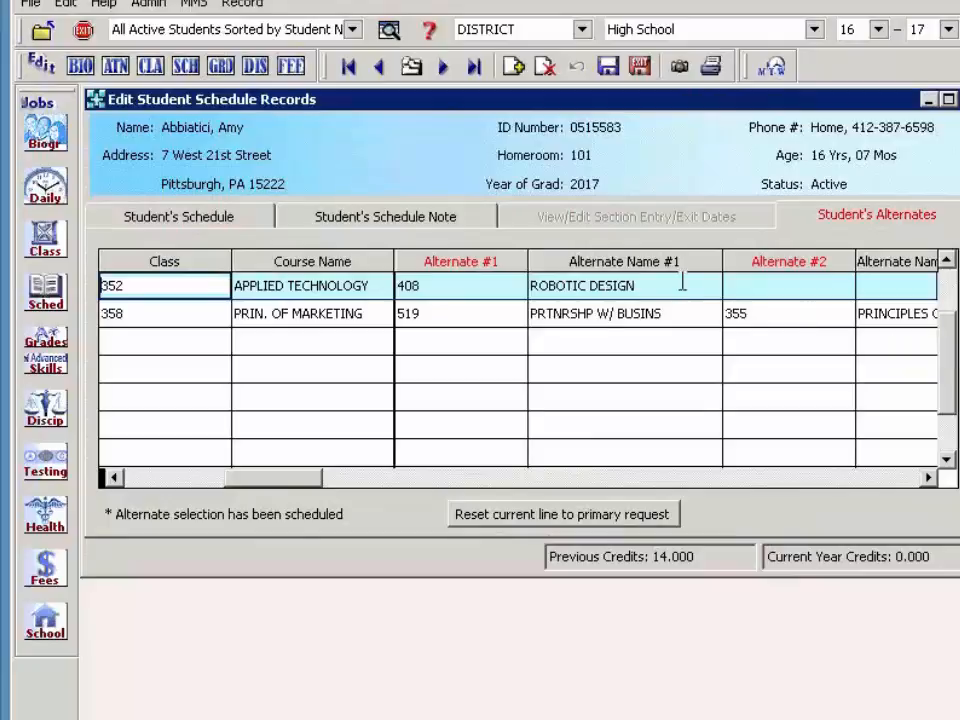
pyautogui.click(40, 300)
pyautogui.moveTo(200, 406)
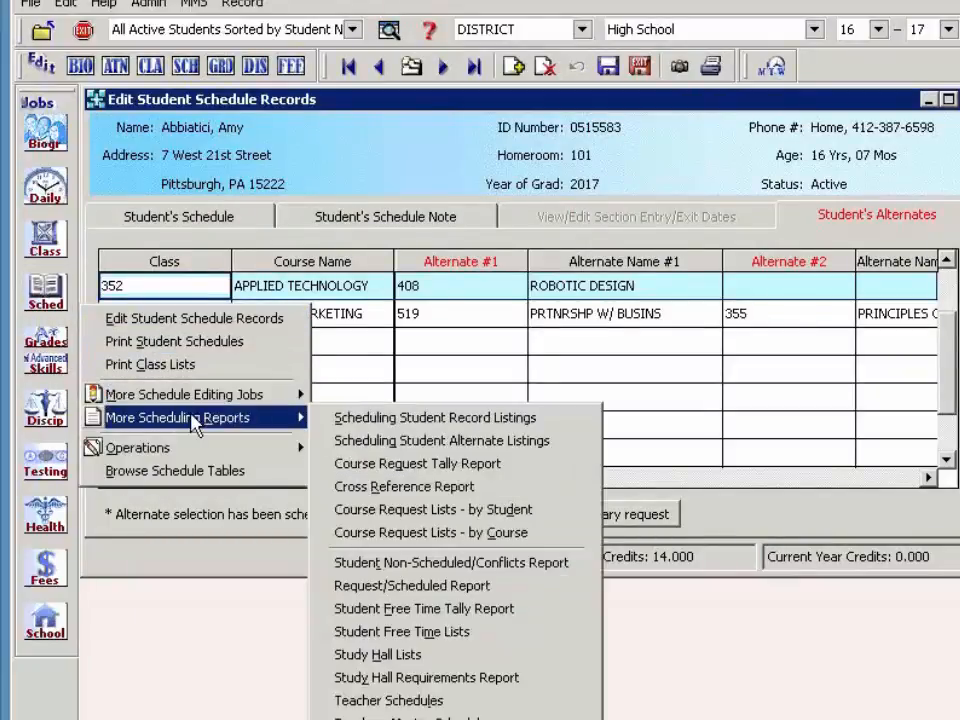
# - Preview the Student Alternate Listings report after changing the scheduled-into-an-alternate filter
pyautogui.click(476, 450)
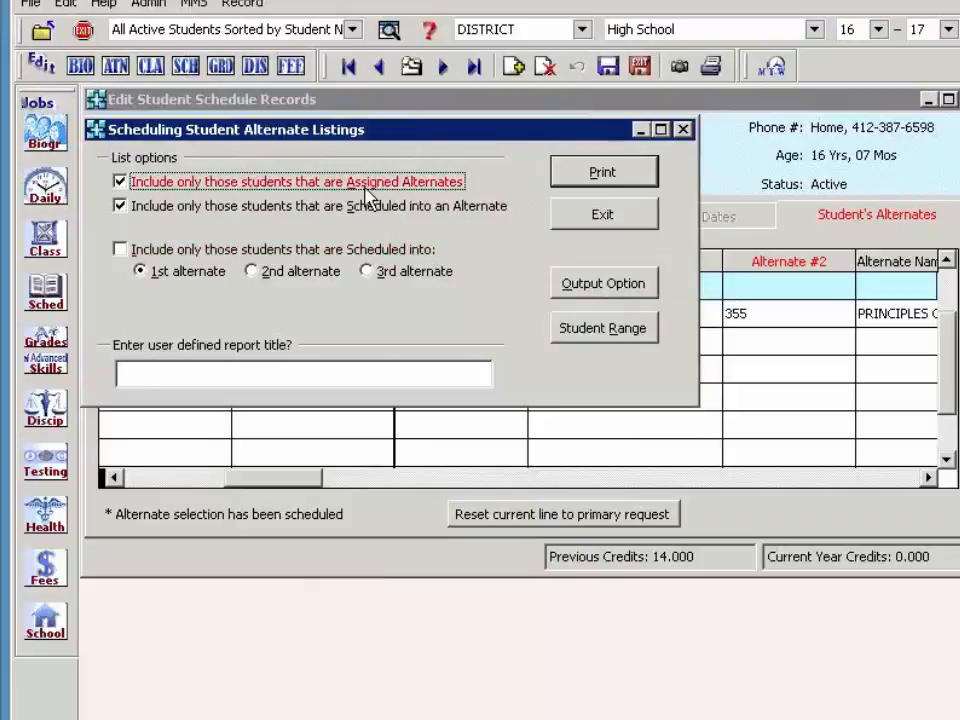
pyautogui.click(621, 188)
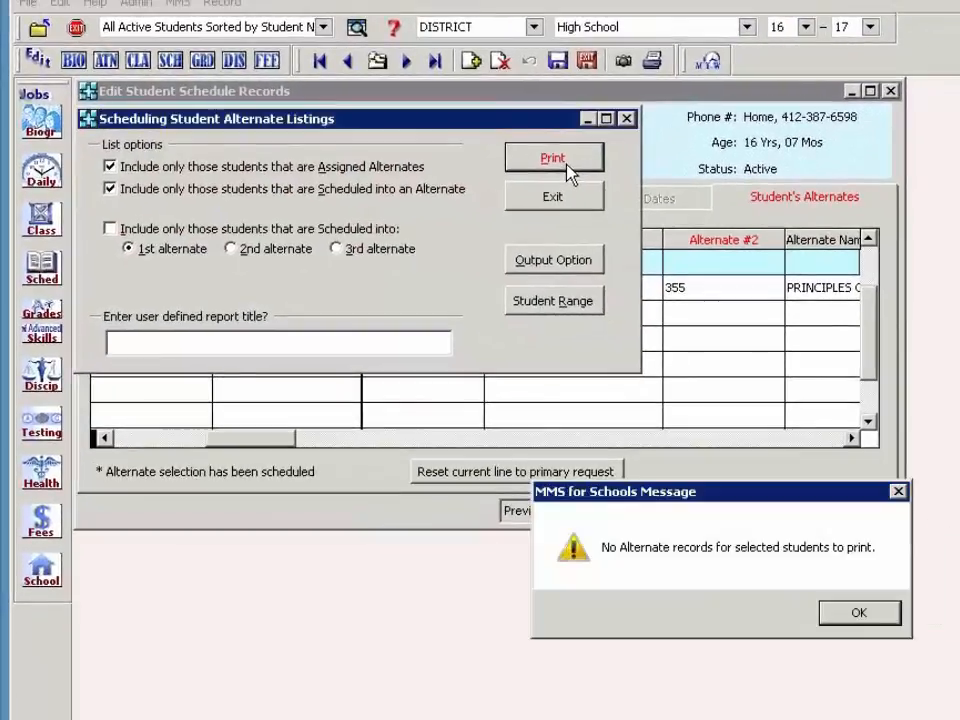
pyautogui.click(860, 613)
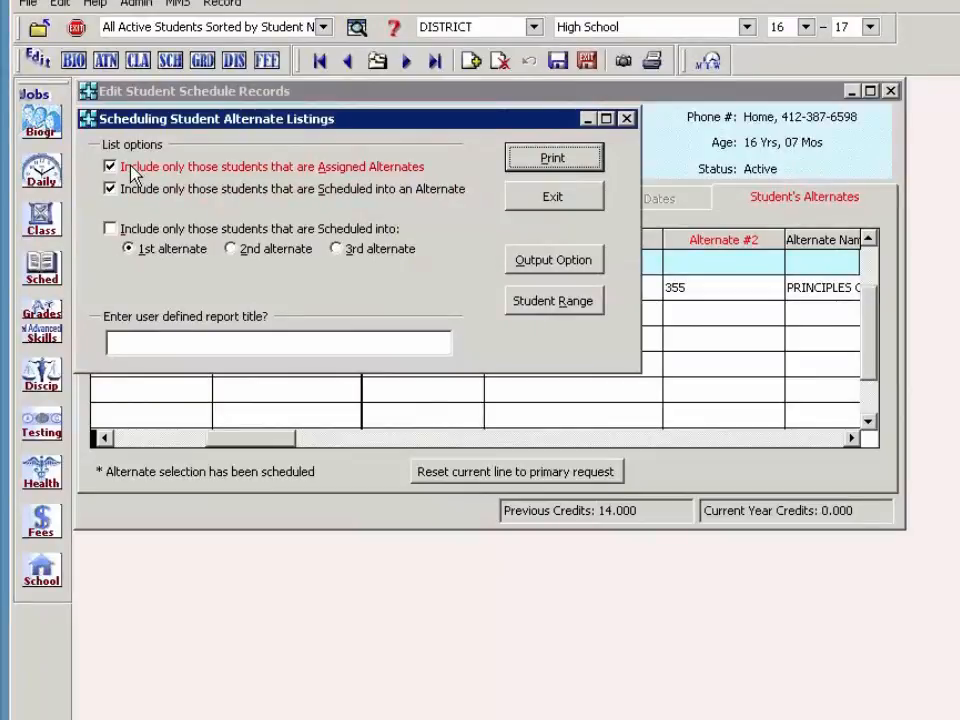
pyautogui.click(111, 189)
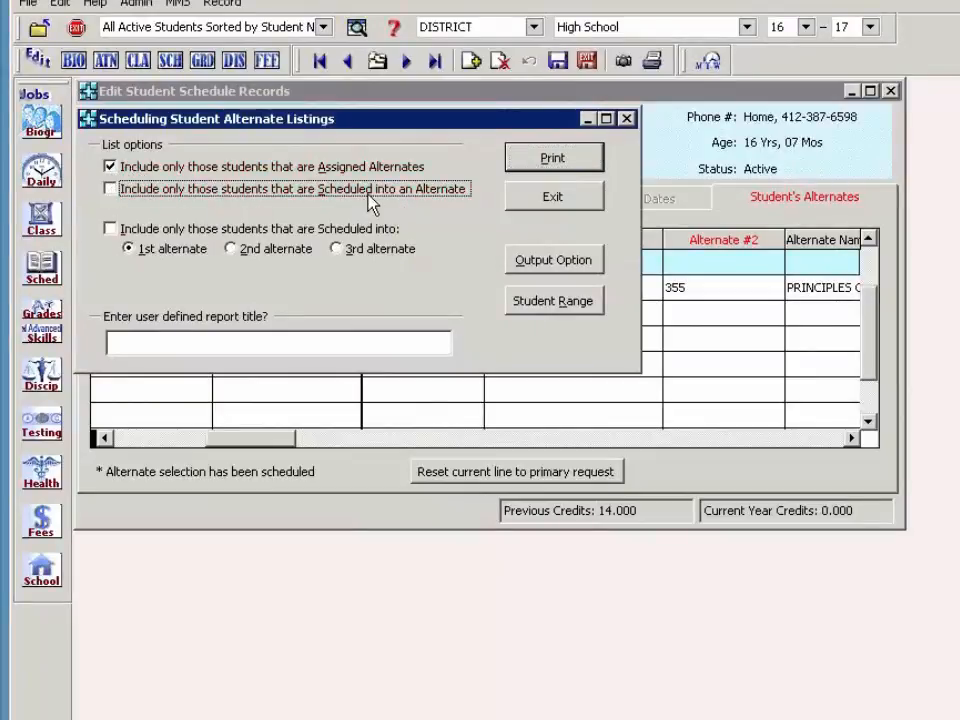
pyautogui.click(515, 158)
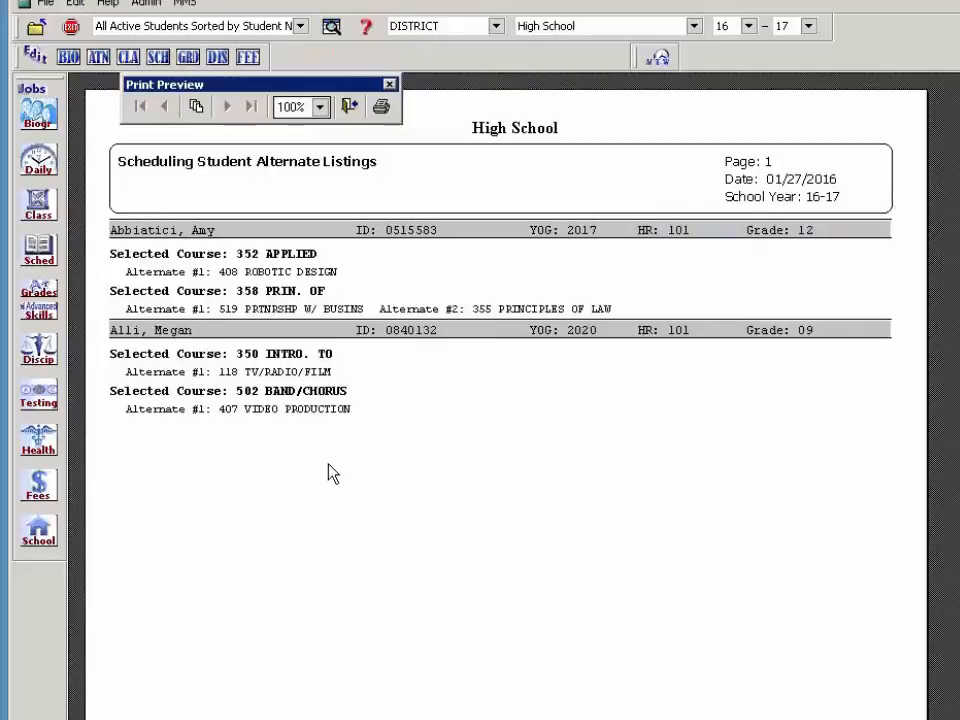
# - Close the report preview, the report setup and the student schedule records
pyautogui.click(352, 106)
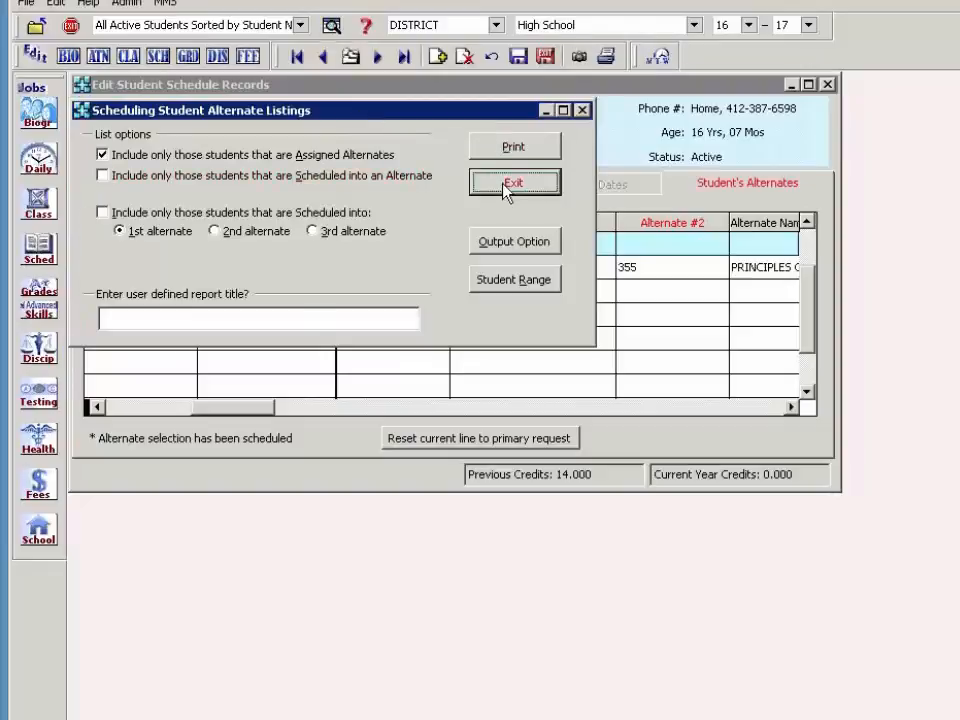
pyautogui.click(513, 183)
pyautogui.click(544, 56)
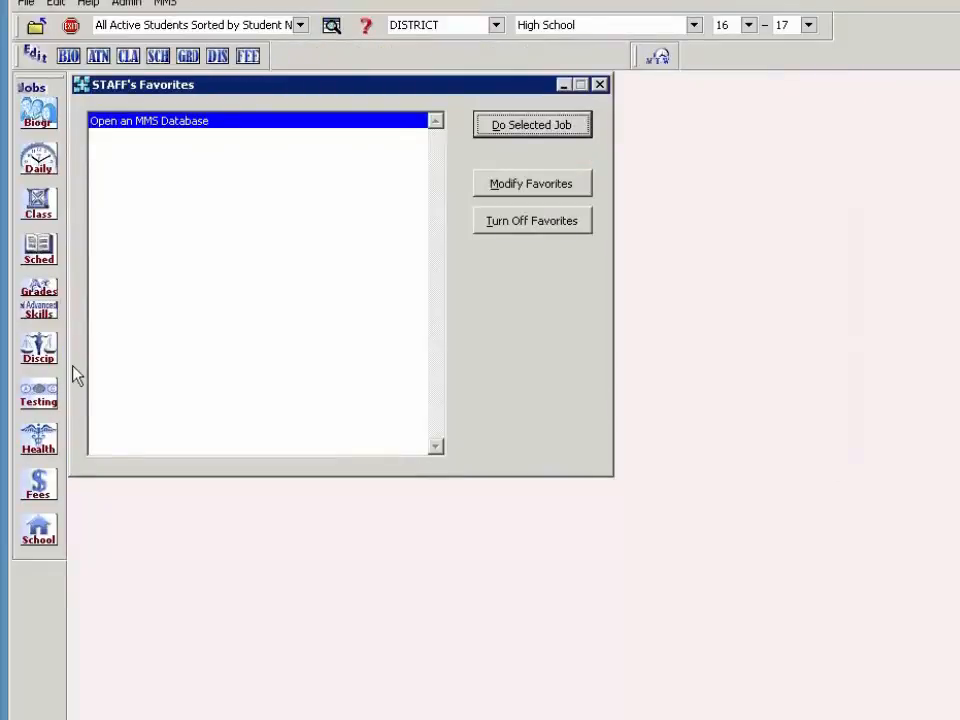
pyautogui.click(38, 250)
pyautogui.moveTo(186, 355)
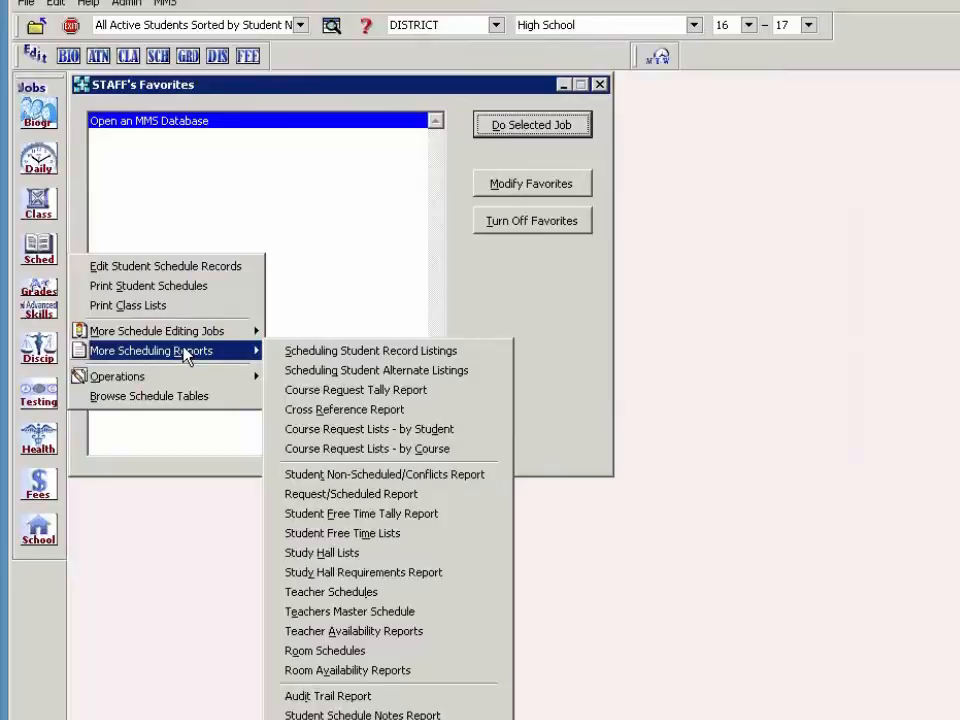
pyautogui.click(333, 26)
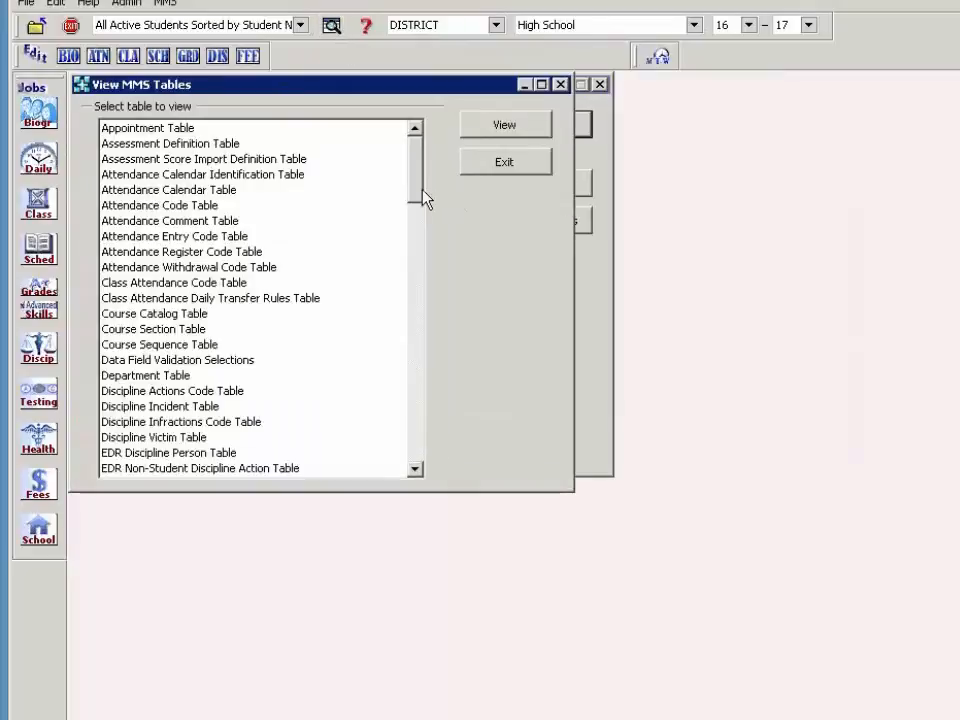
pyautogui.scroll(-20, 434, 442)
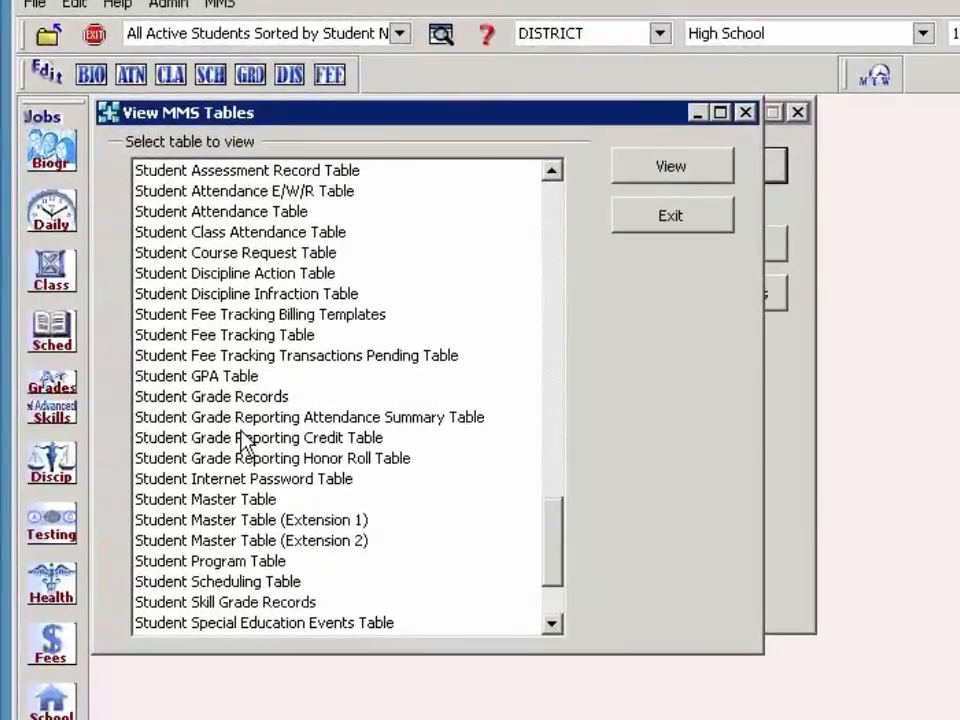
pyautogui.click(250, 255)
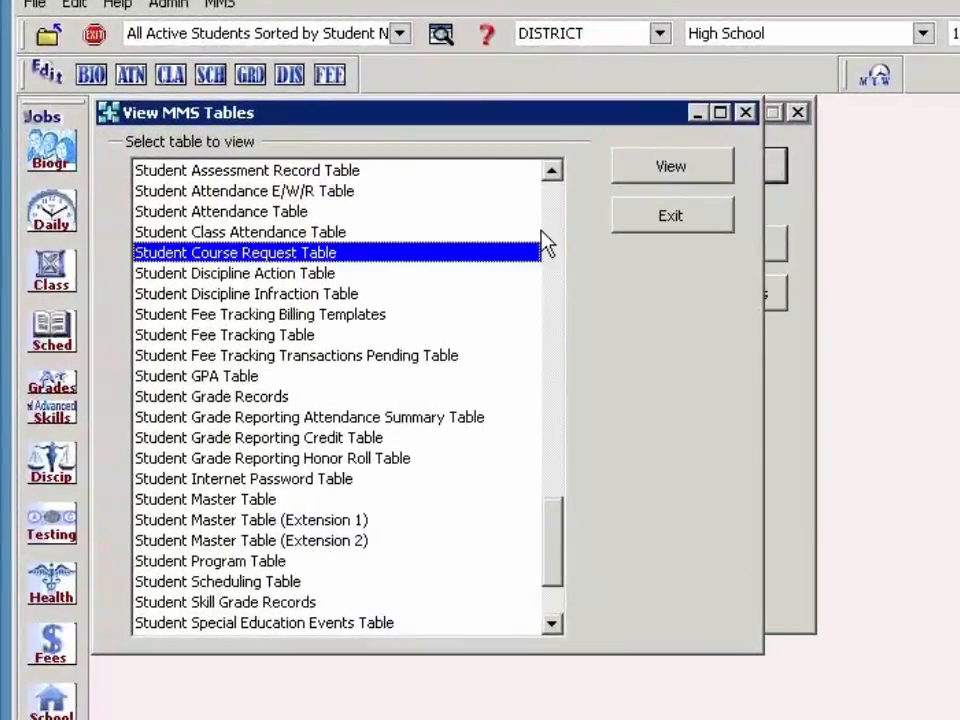
pyautogui.click(652, 172)
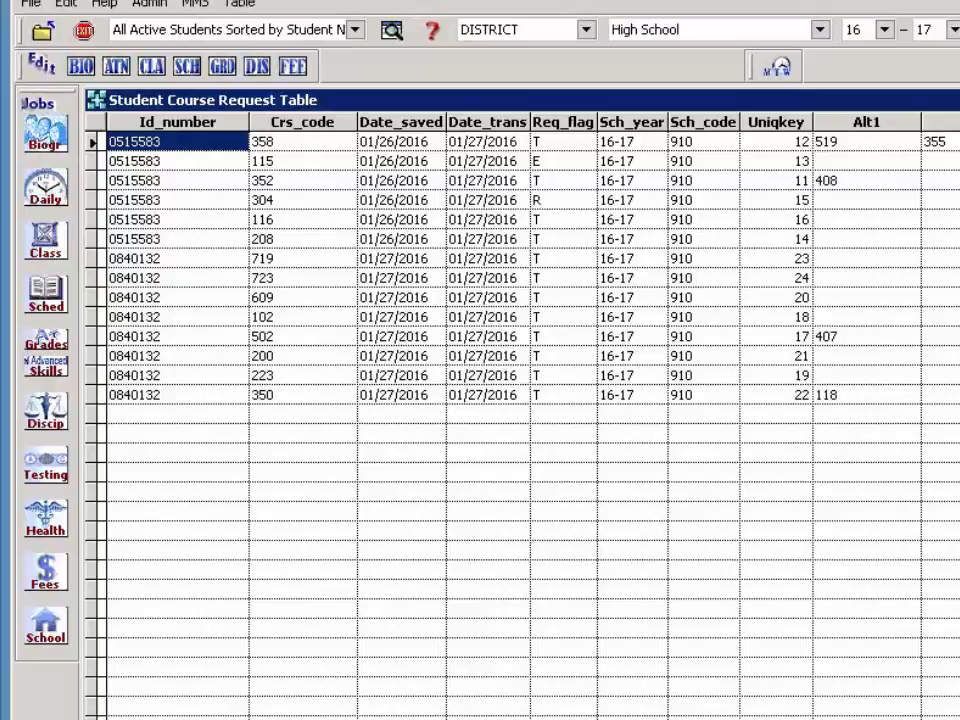
pyautogui.hotkey('alt', 'F4')
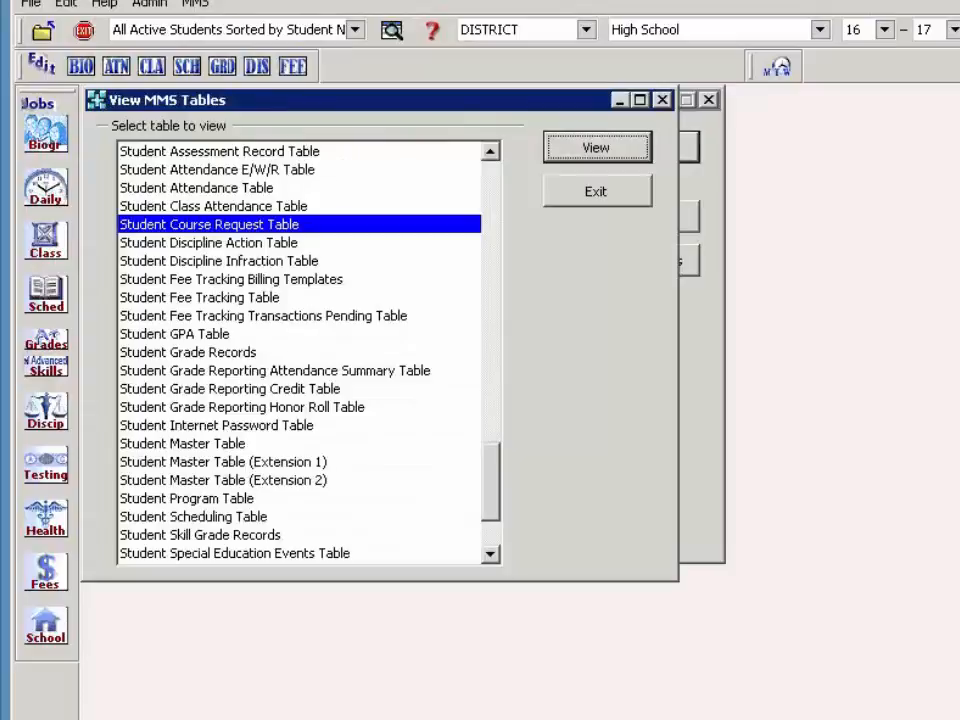
pyautogui.click(571, 214)
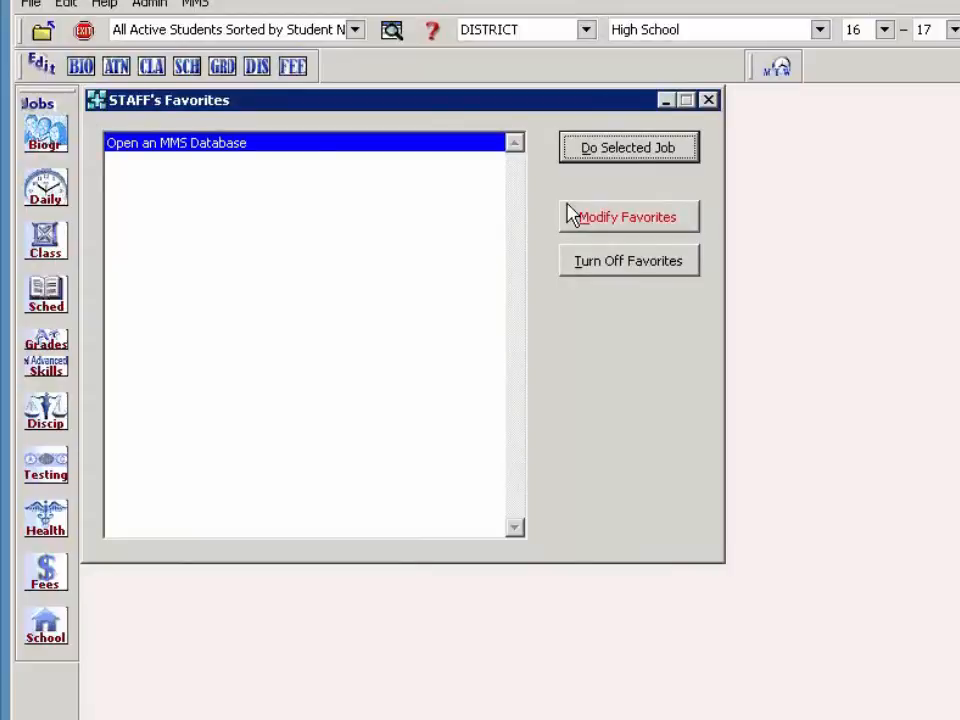
# - Check the Import Course Requests from Parent Portal screen without running it, then list More Scheduling Reports
pyautogui.click(48, 314)
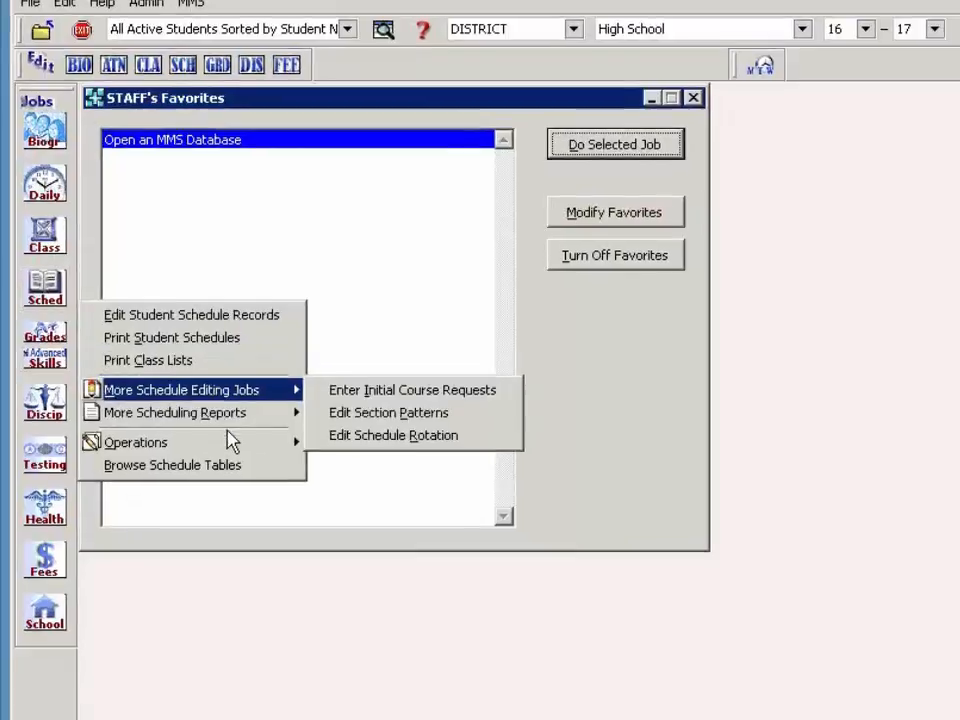
pyautogui.moveTo(215, 442)
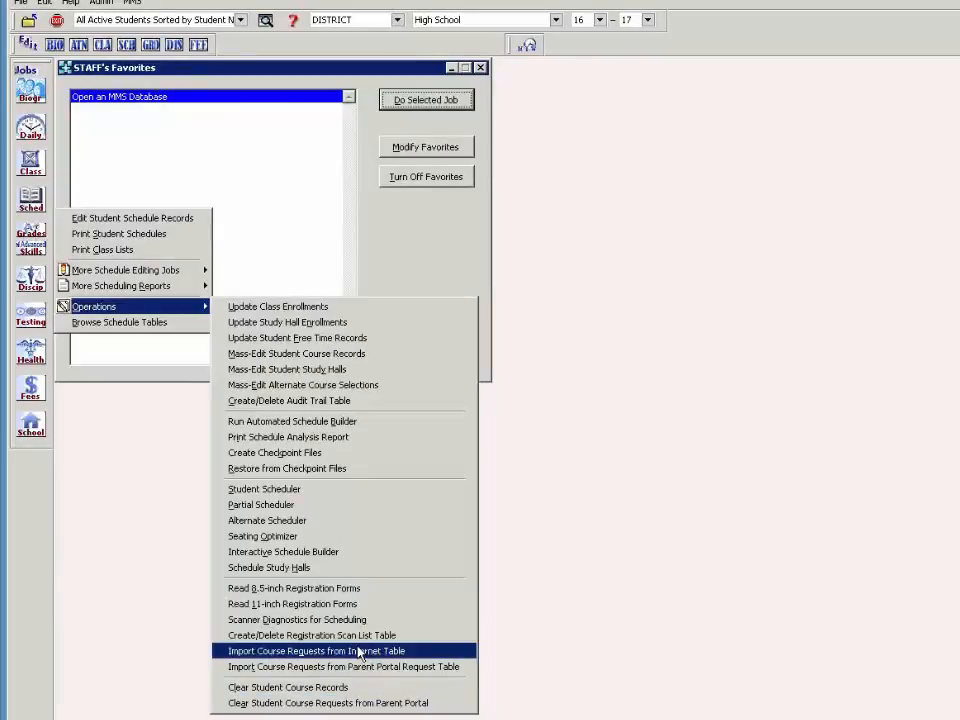
pyautogui.click(370, 708)
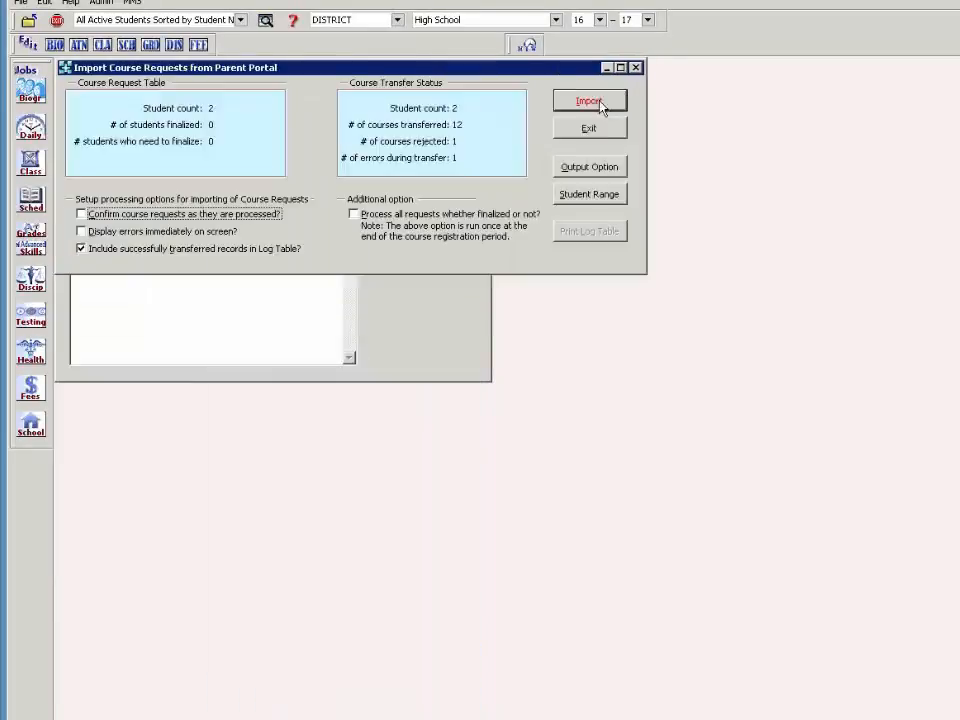
pyautogui.click(600, 125)
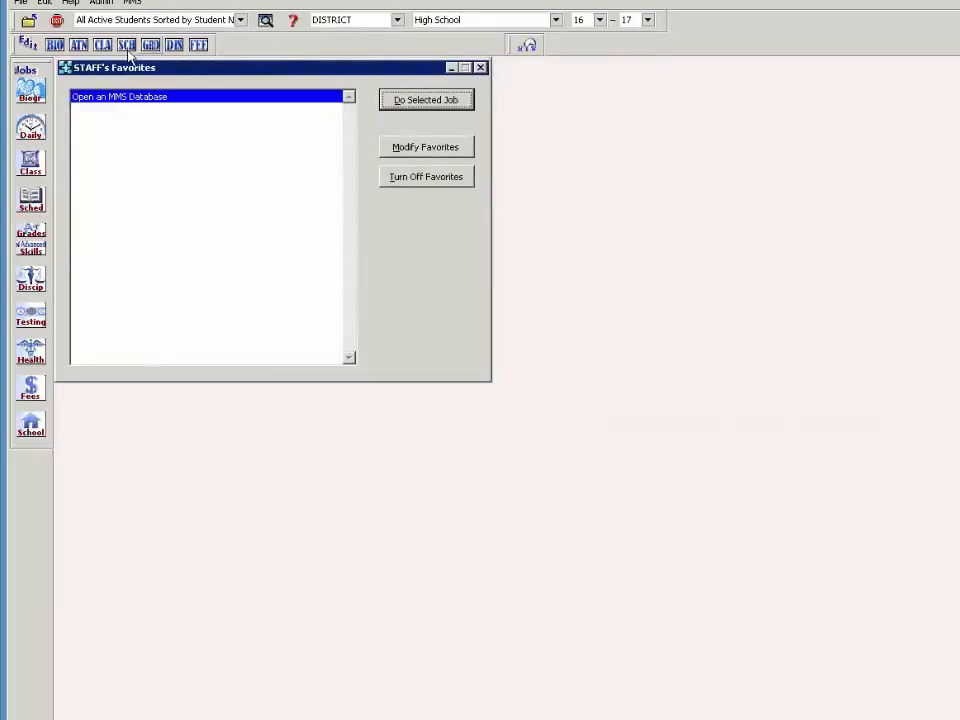
pyautogui.click(33, 210)
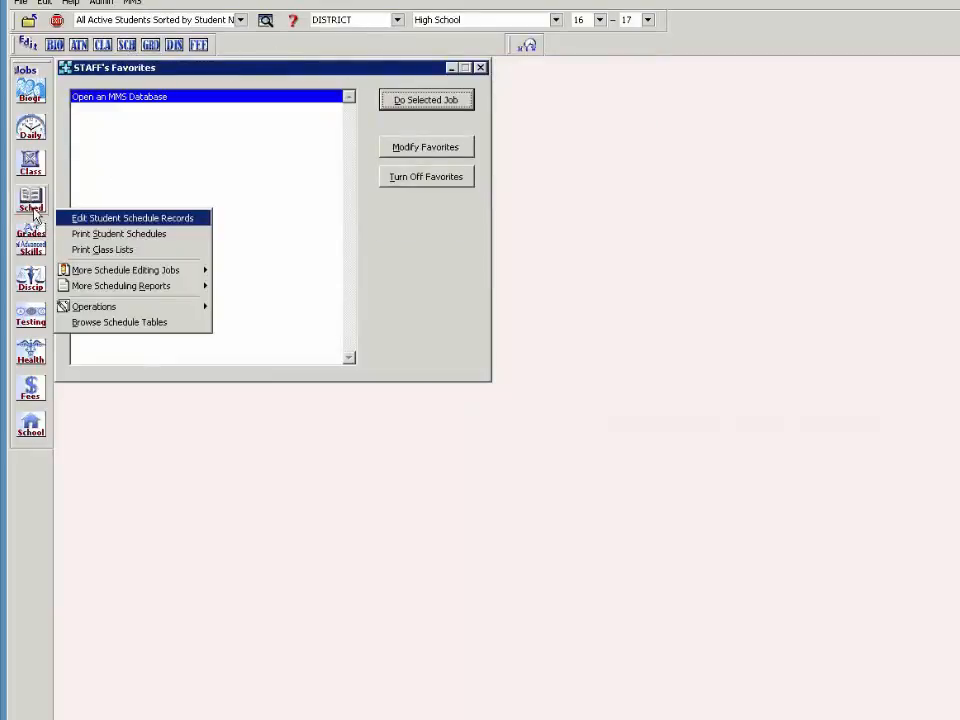
pyautogui.moveTo(138, 290)
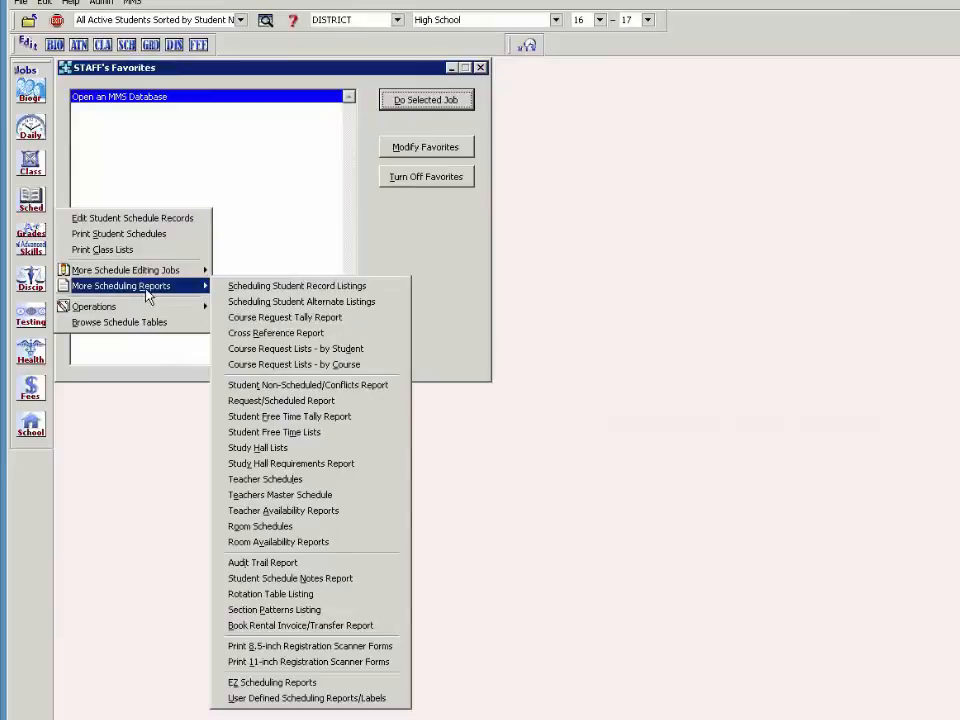
# - In Course Request Lists - by Student, limit the student range to two selected students
pyautogui.click(329, 352)
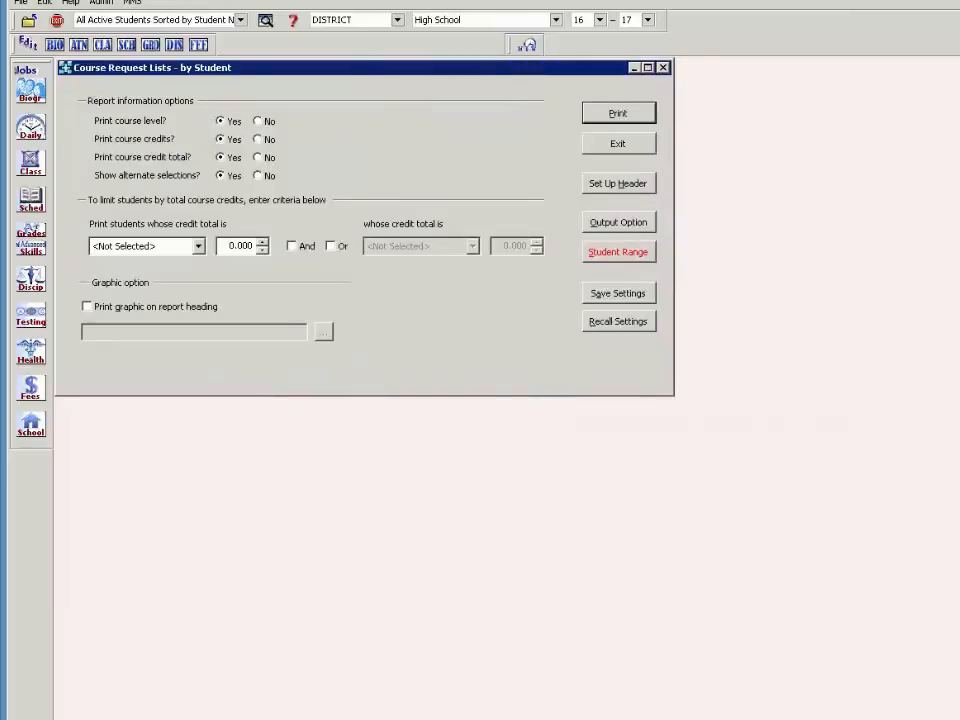
pyautogui.click(624, 255)
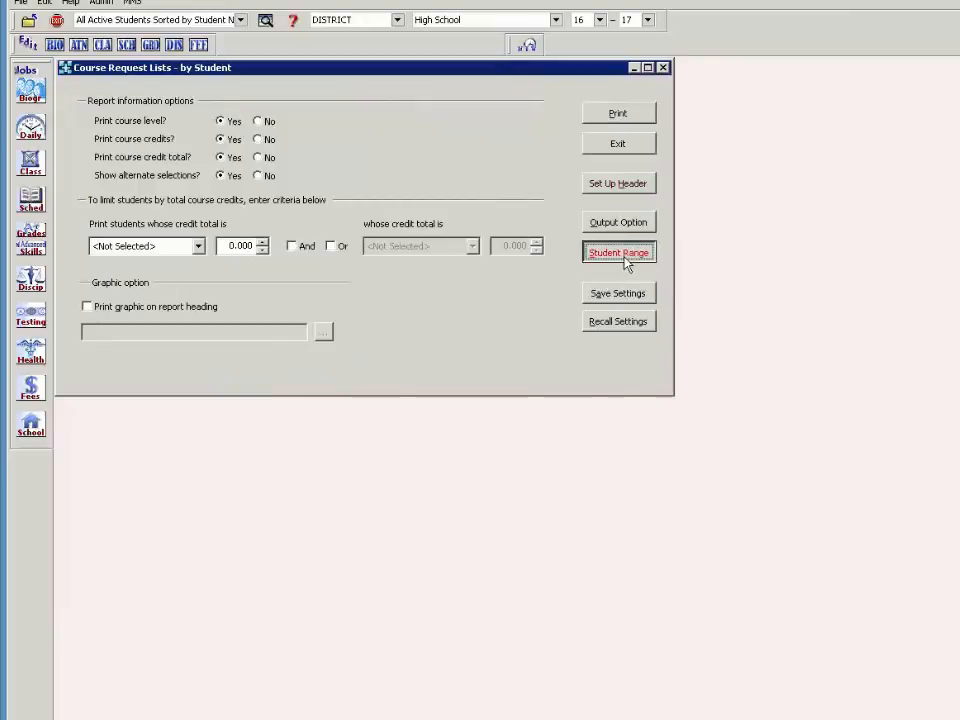
pyautogui.click(403, 277)
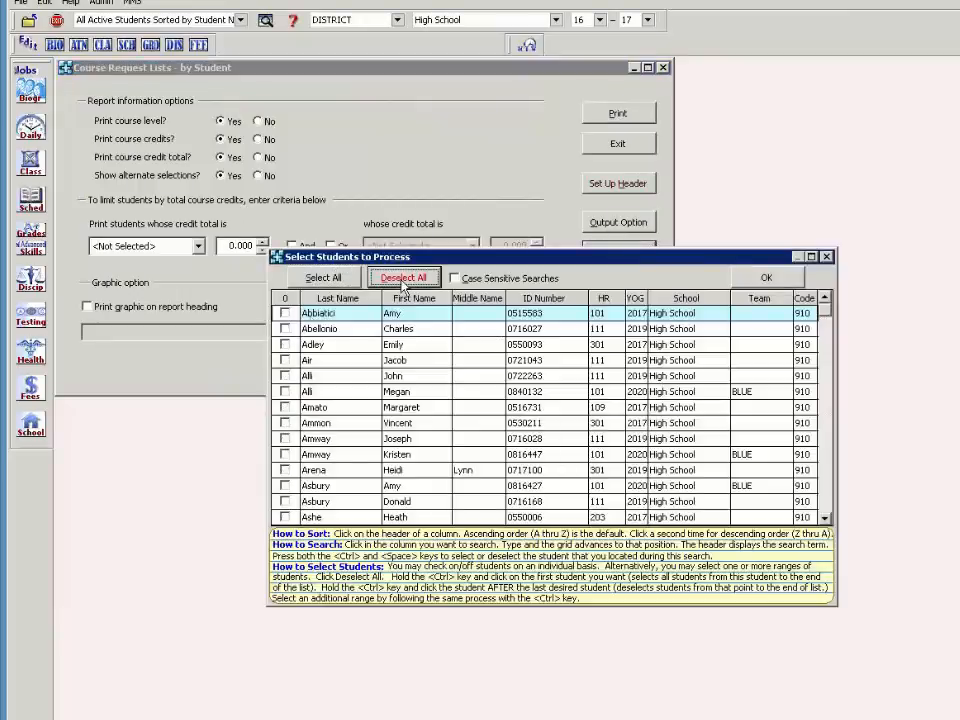
pyautogui.click(286, 314)
pyautogui.click(285, 391)
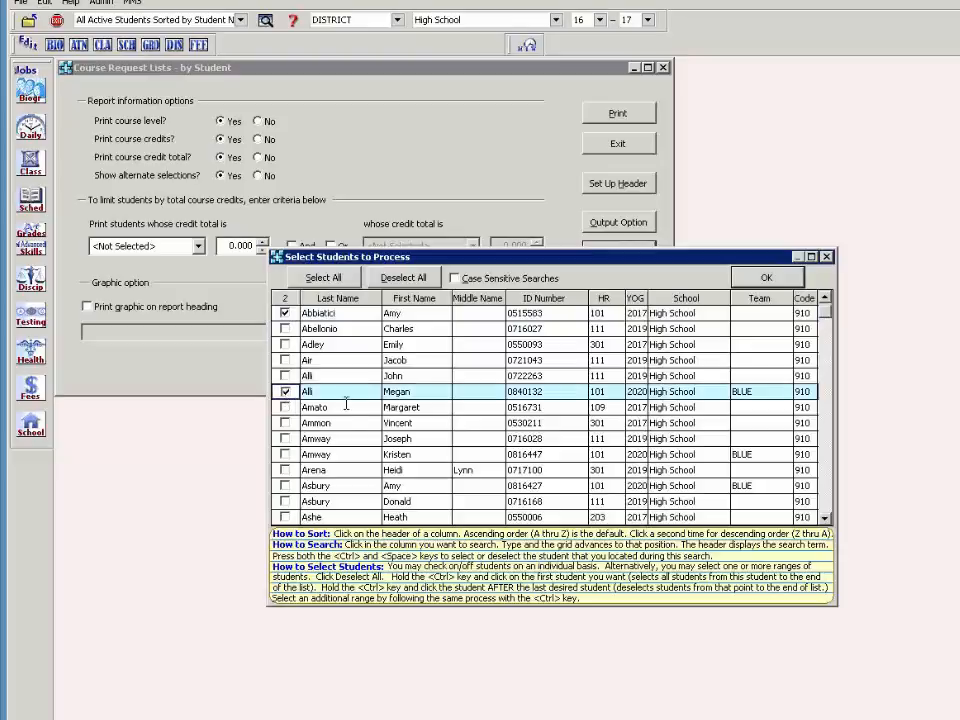
pyautogui.click(766, 277)
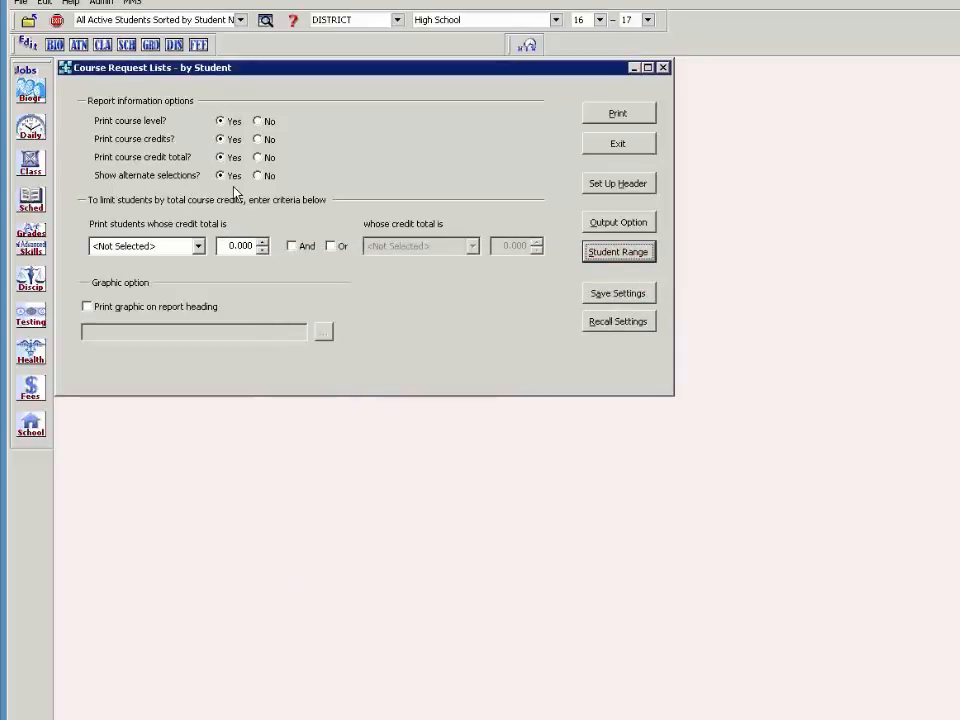
# - Preview the report full screen, page through both students' requests, then close it
pyautogui.click(588, 116)
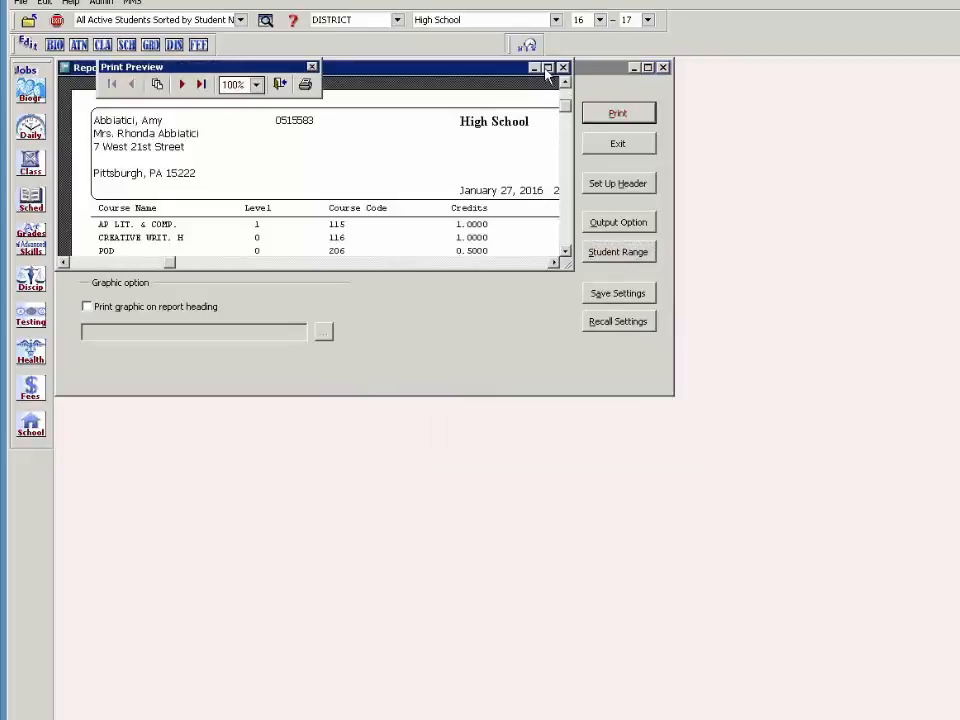
pyautogui.click(548, 68)
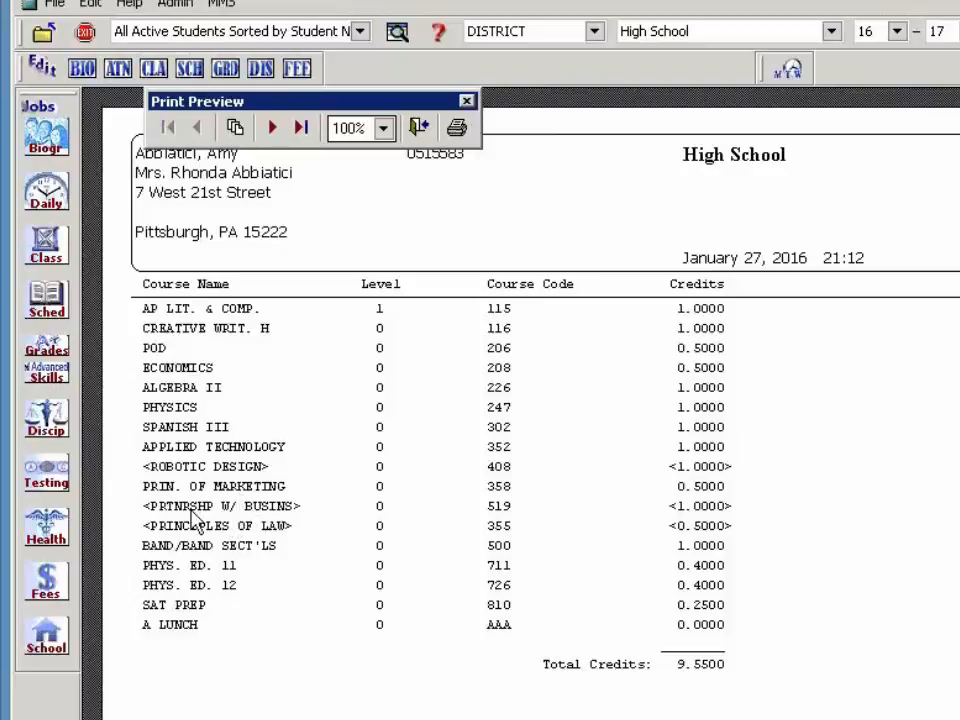
pyautogui.click(270, 128)
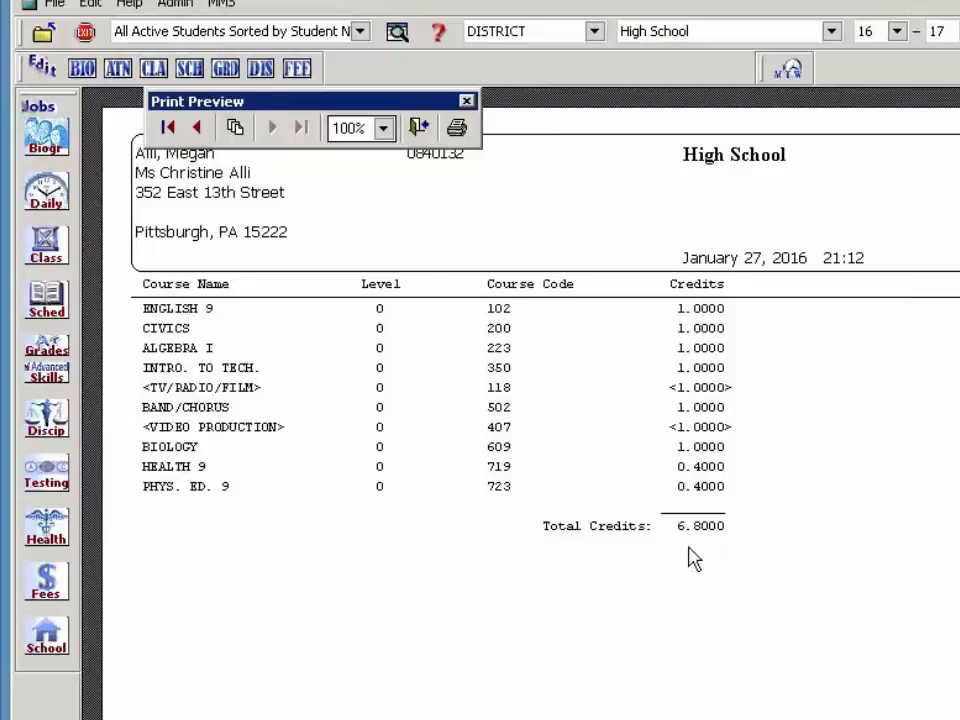
pyautogui.click(419, 127)
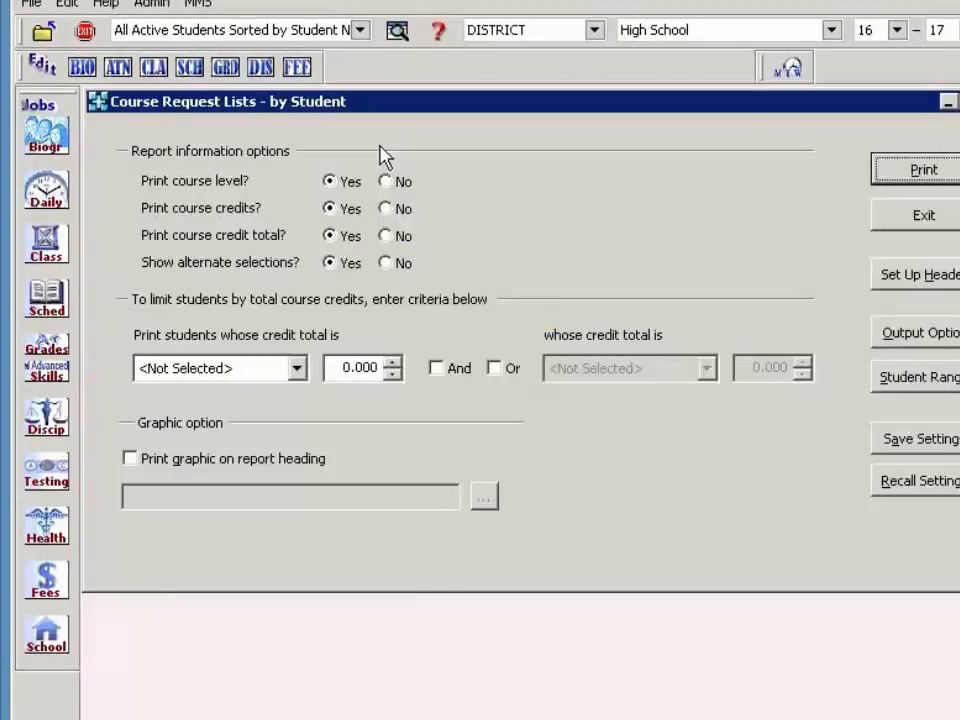
pyautogui.click(897, 224)
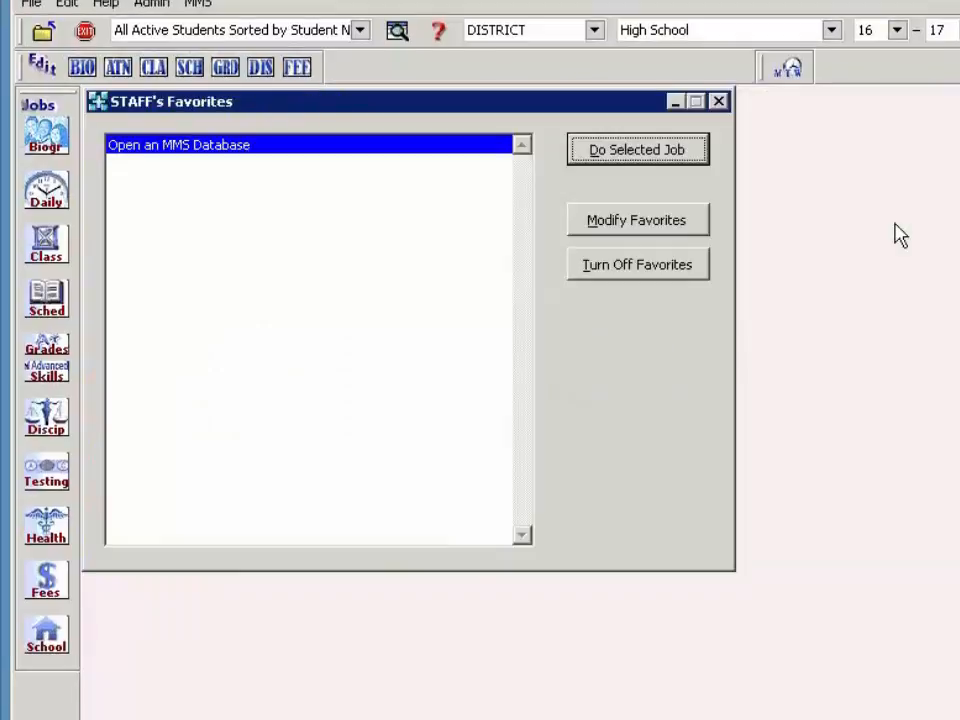